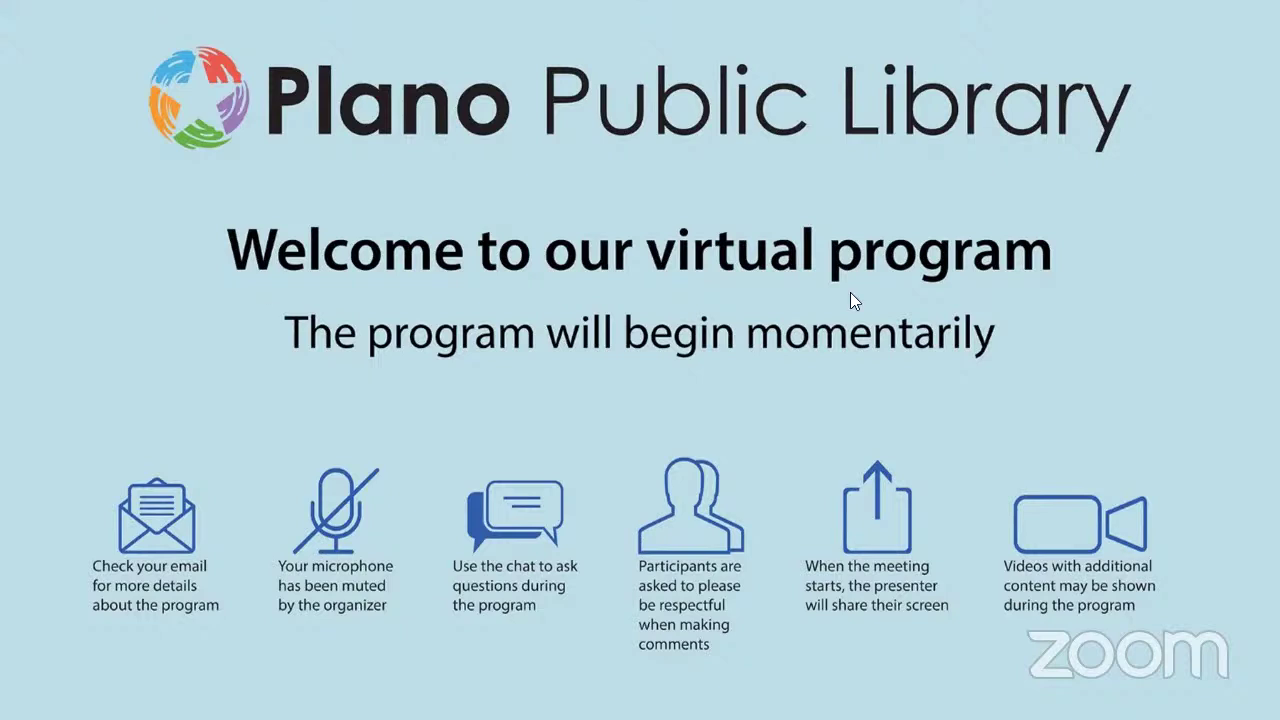
# Step: Advance the shared slideshow from the library welcome slide to the Headshots at Home title slide
pyautogui.click(1145, 287)
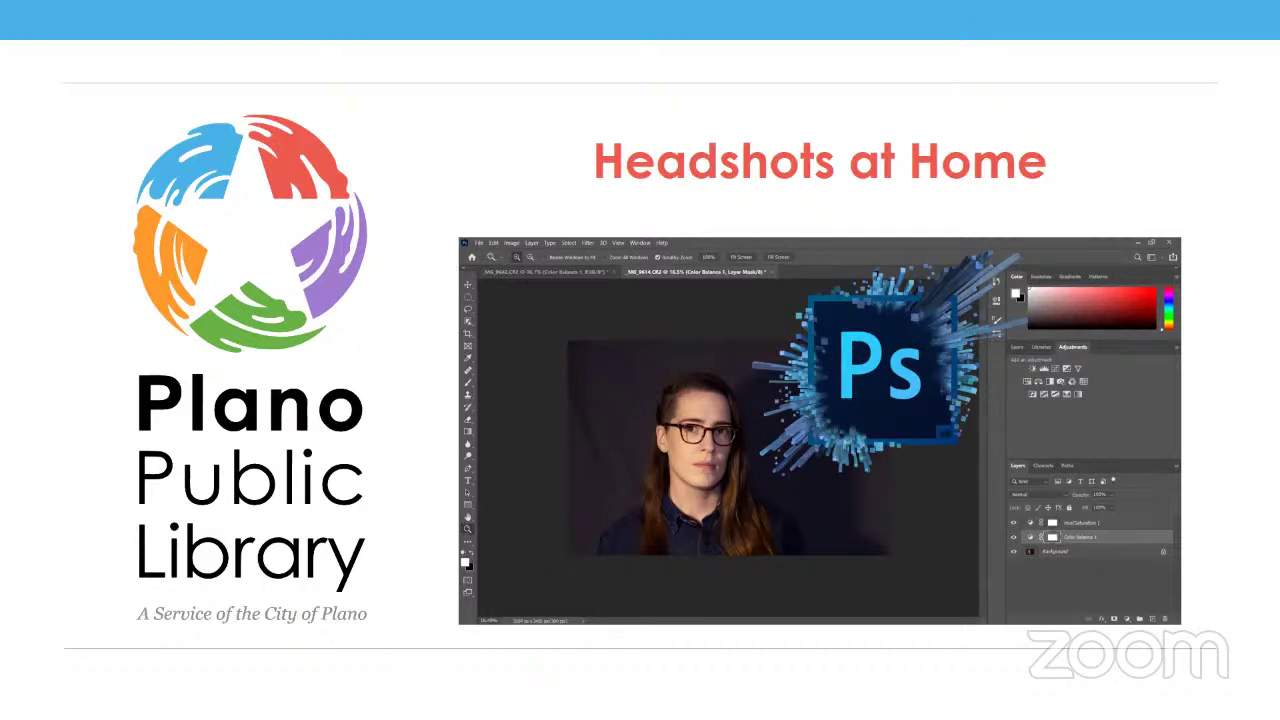
# Step: Advance past Class Overview to slide 4, Setting up the shot - supplies
pyautogui.click(1233, 166)
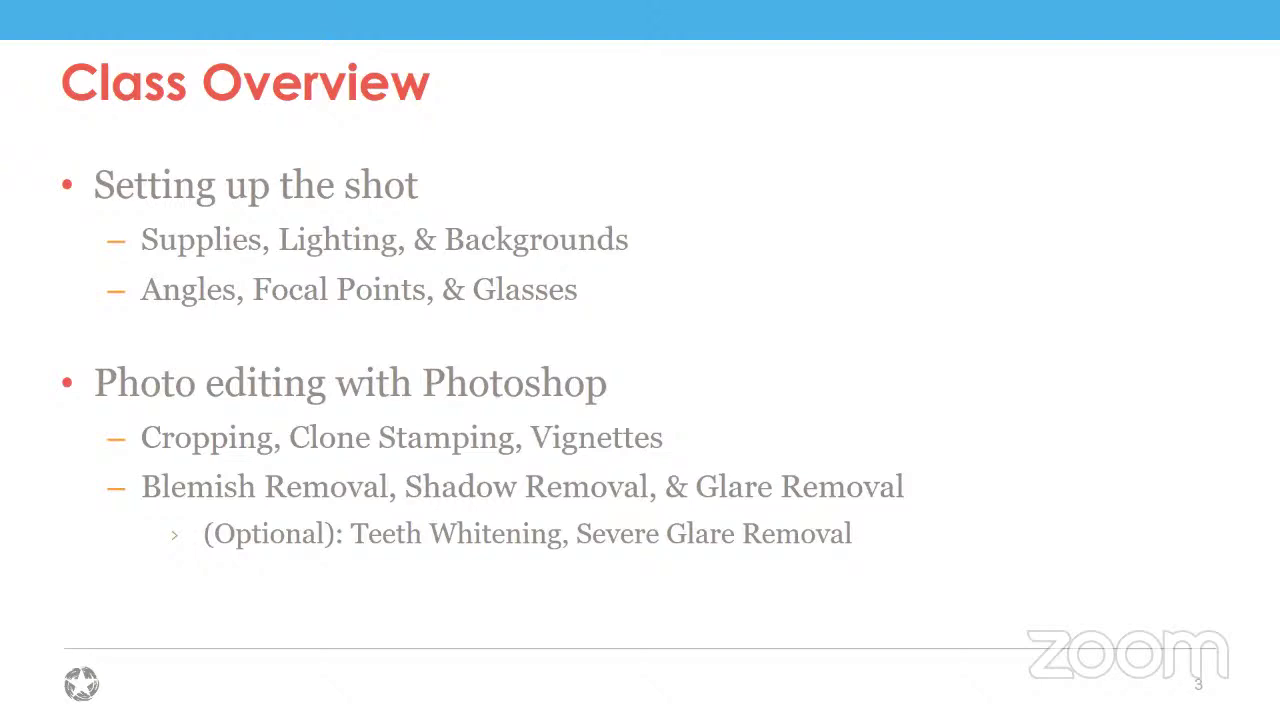
pyautogui.press('Right')
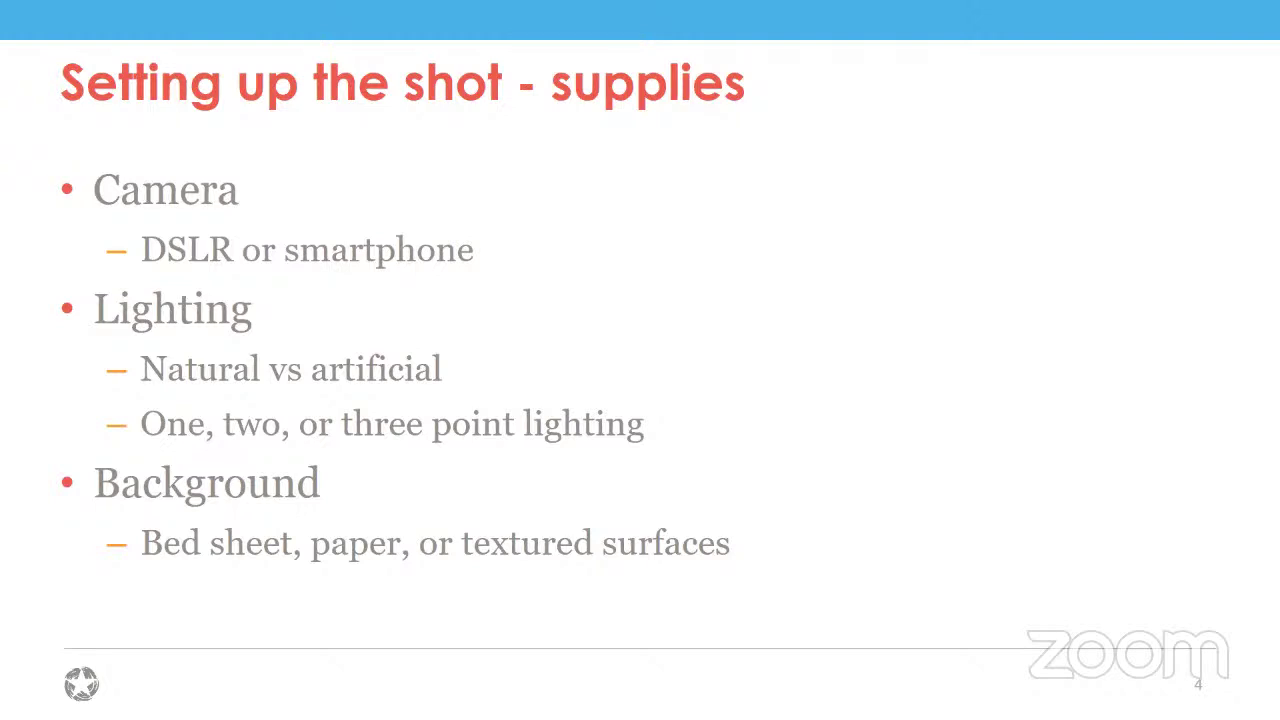
# Step: Advance through Cameras to slide 6, the DSLR versus smartphone shot comparison
pyautogui.press('Right')
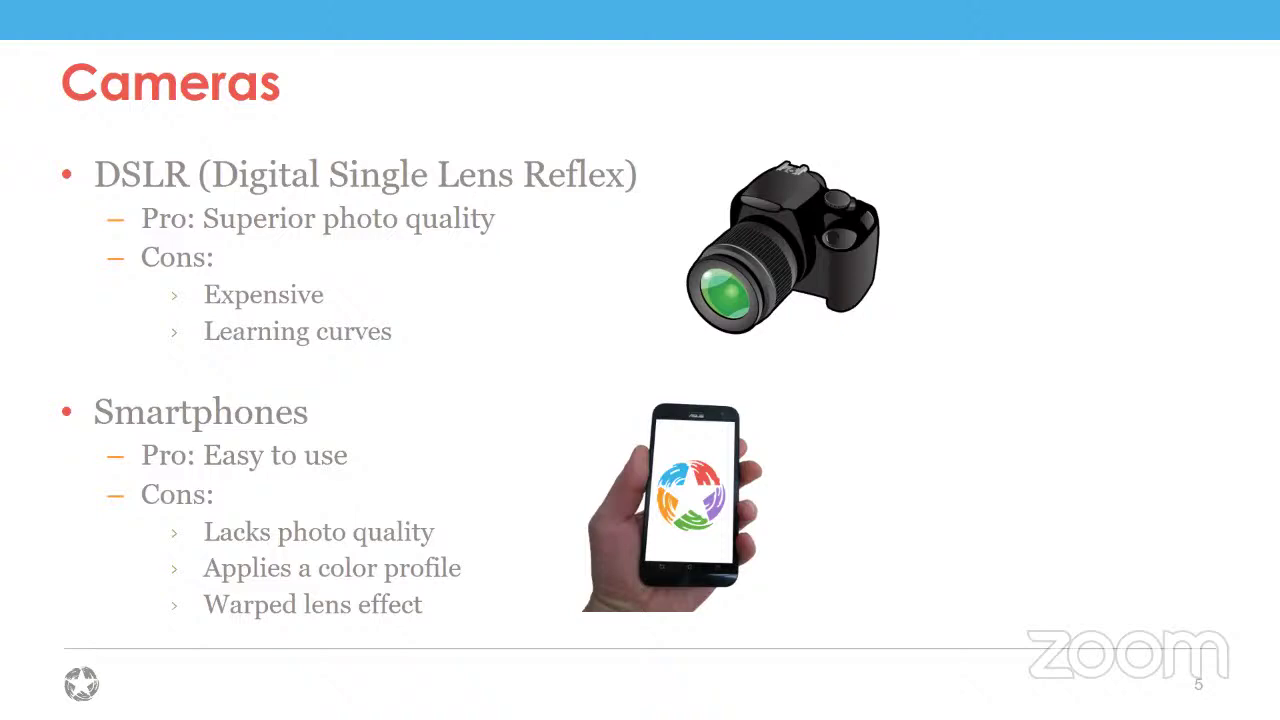
pyautogui.press('Right')
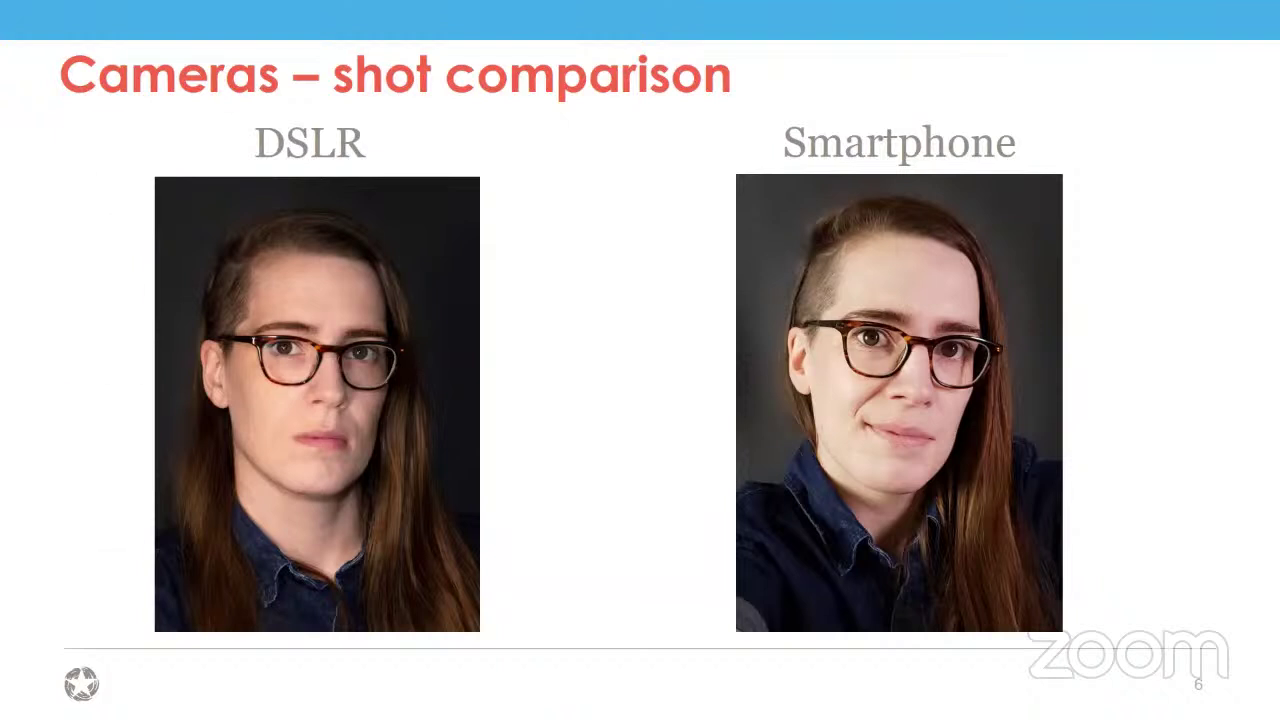
# Step: Advance to slide 7, Lighting, with natural and artificial lighting tips
pyautogui.press('Right')
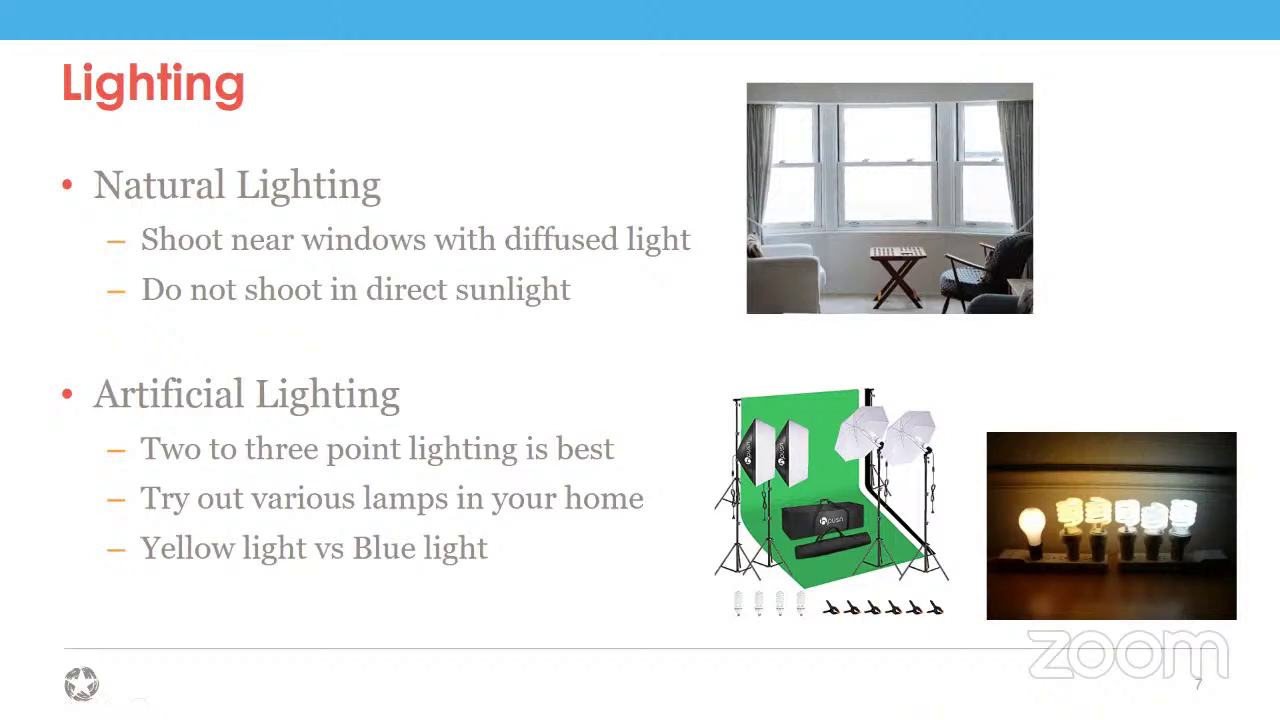
# Step: Step through One and Two Point Lighting examples to the Three Point Lighting slide
pyautogui.press('Right')
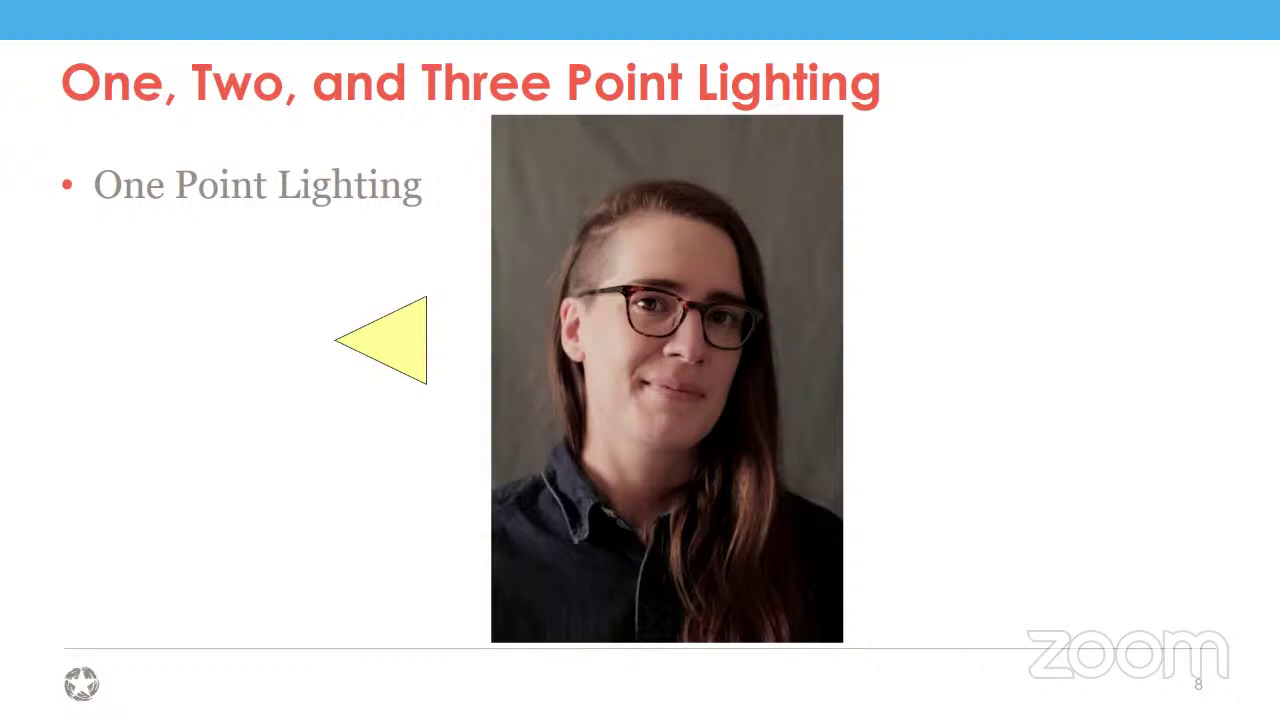
pyautogui.press('Right')
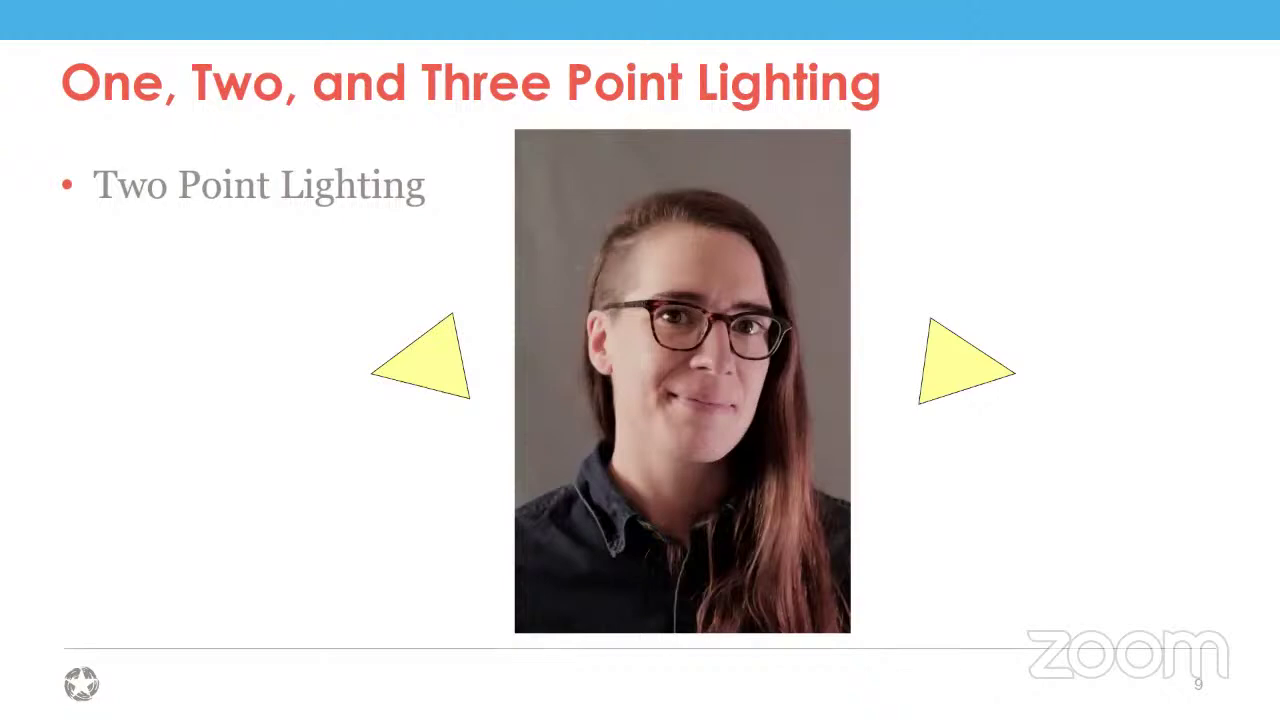
pyautogui.press('Right')
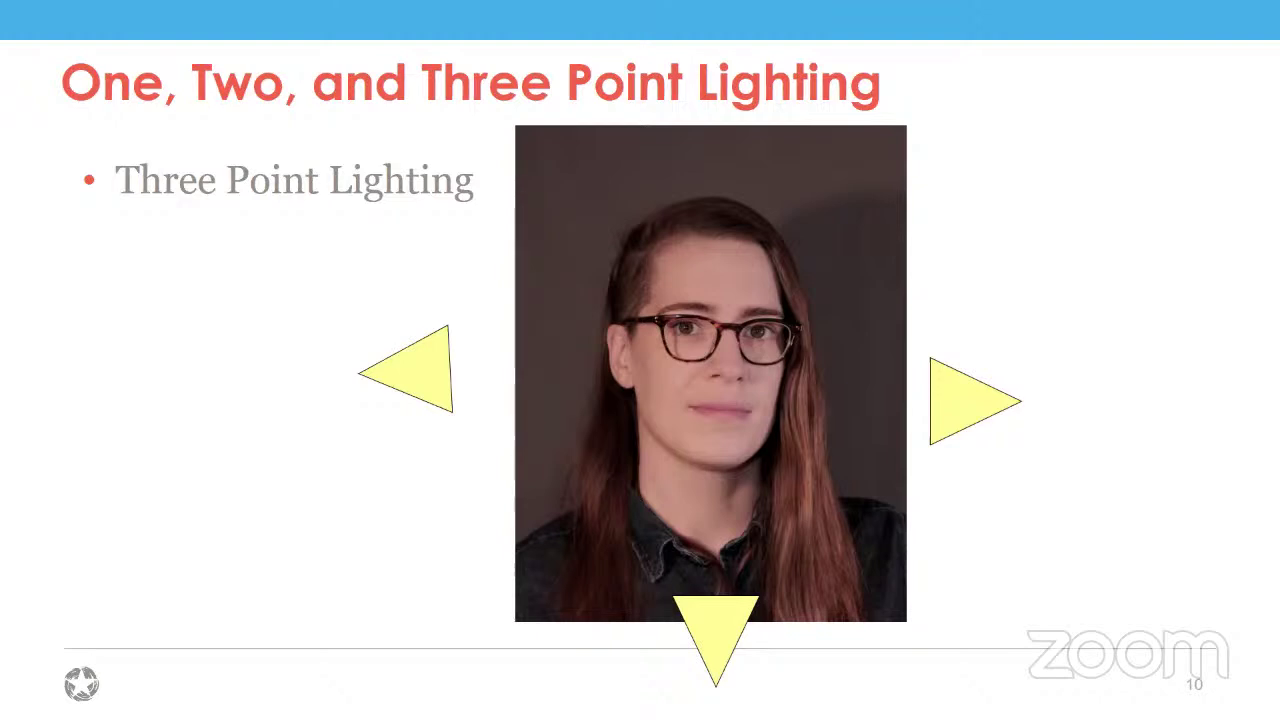
# Step: Advance to slide 11, Background – Home set up
pyautogui.press('Right')
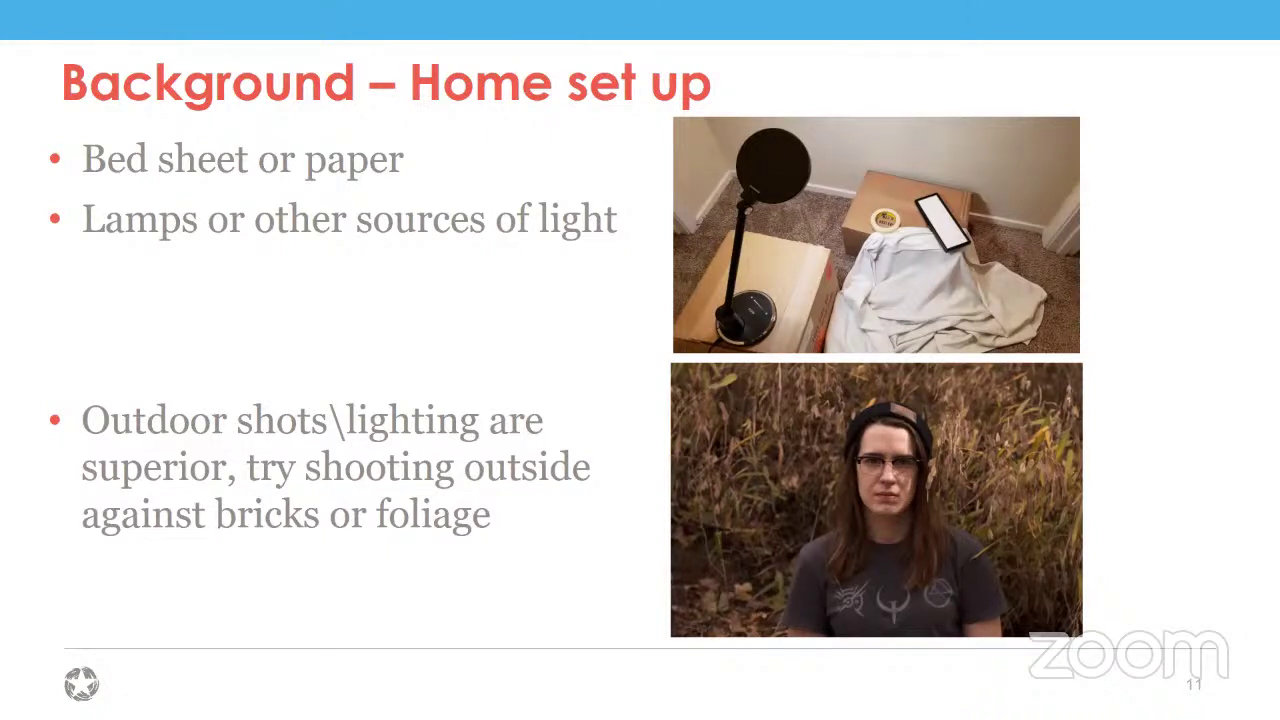
# Step: Advance to slide 12, Choosing different props/backgrounds
pyautogui.press('Right')
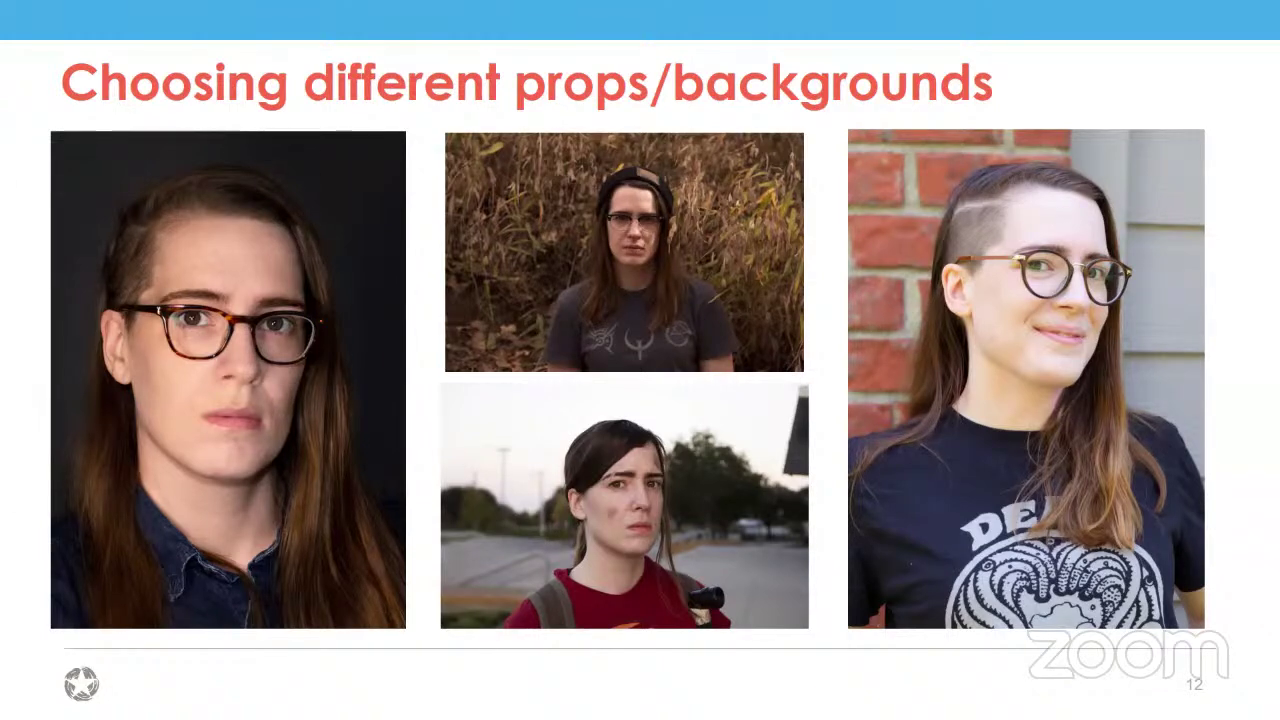
# Step: Advance past slide 13's men's portraits to slide 14, Clothing Choices
pyautogui.press('Right')
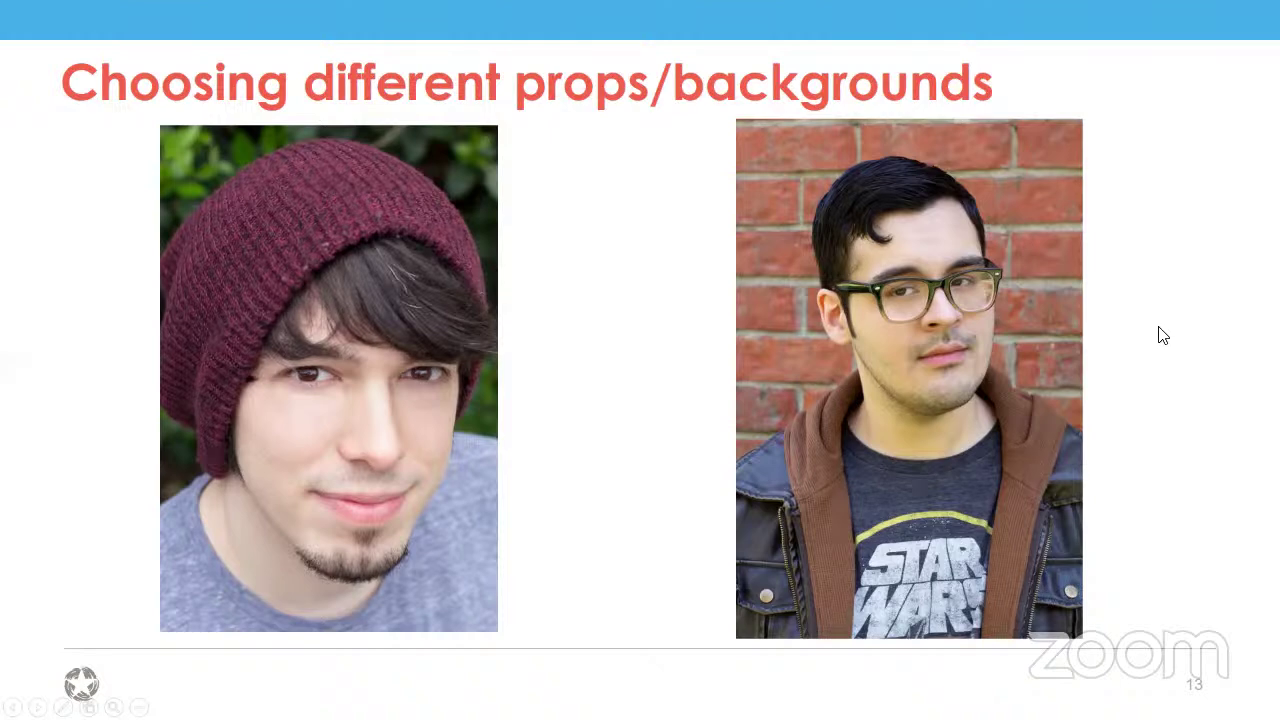
pyautogui.press('Right')
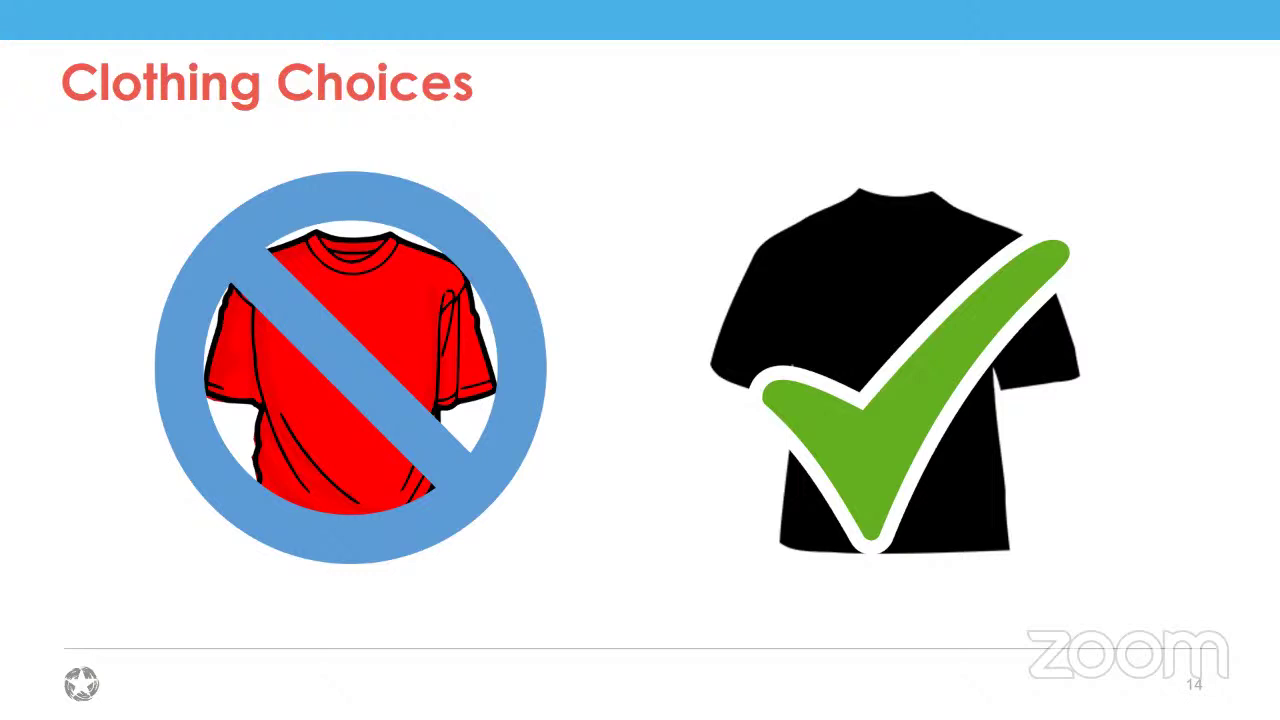
# Step: Advance to slide 15, Angles, comparing Full View, Three Quarter and Two-Thirds portraits
pyautogui.press('Right')
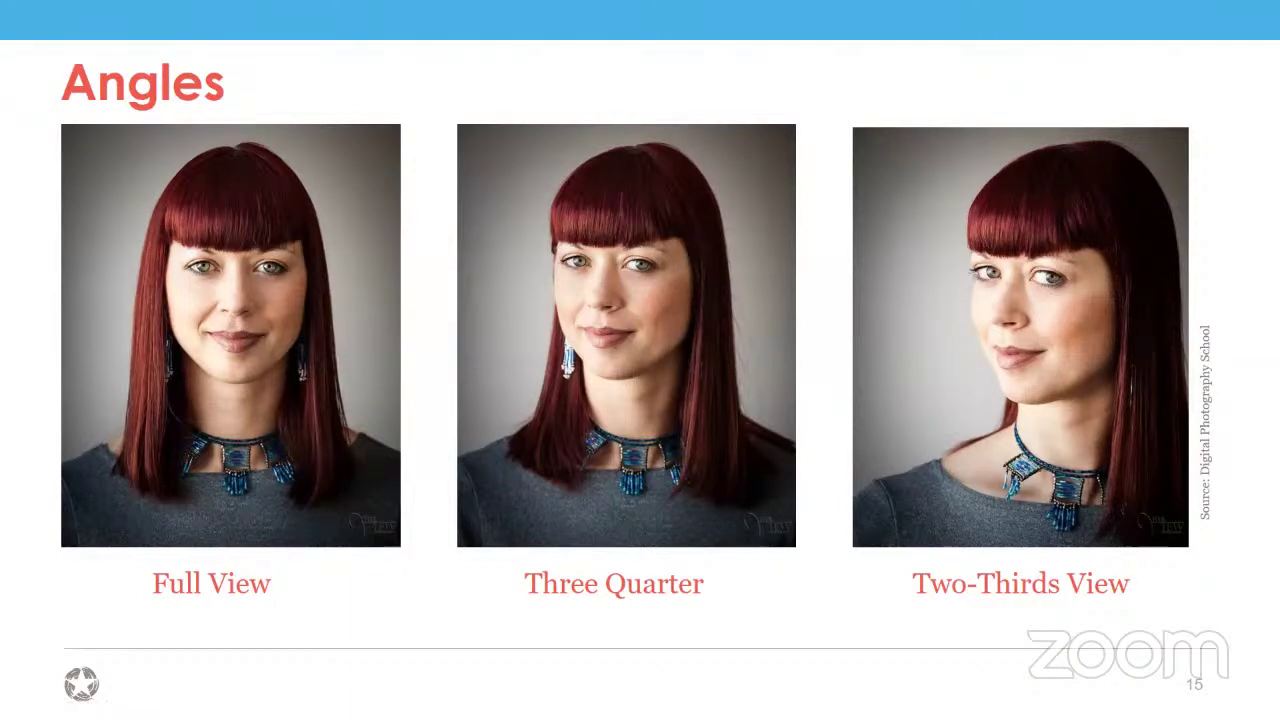
# Step: Advance to slide 16, Focal Point, with the portrait and eye close-up
pyautogui.press('Right')
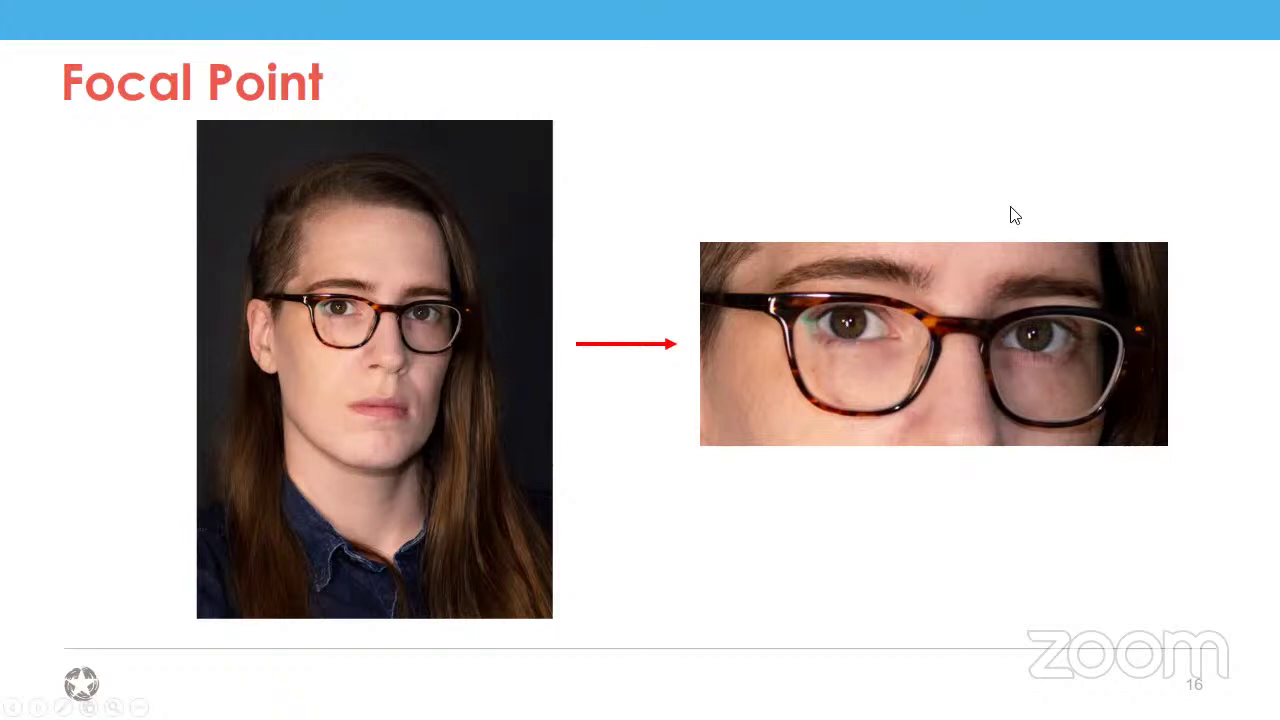
# Step: Step past the remaining Focal Point examples to slide 19, 'Glasses - Shadows'
pyautogui.press('Right')
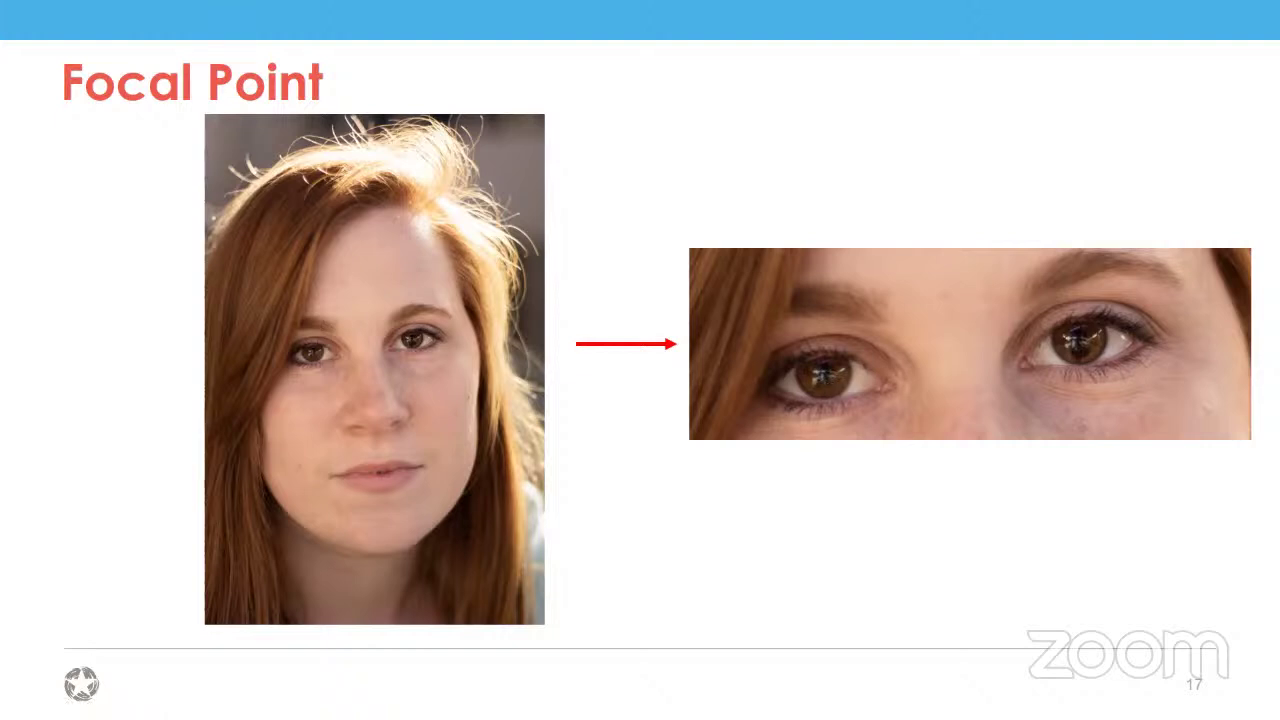
pyautogui.press('Right')
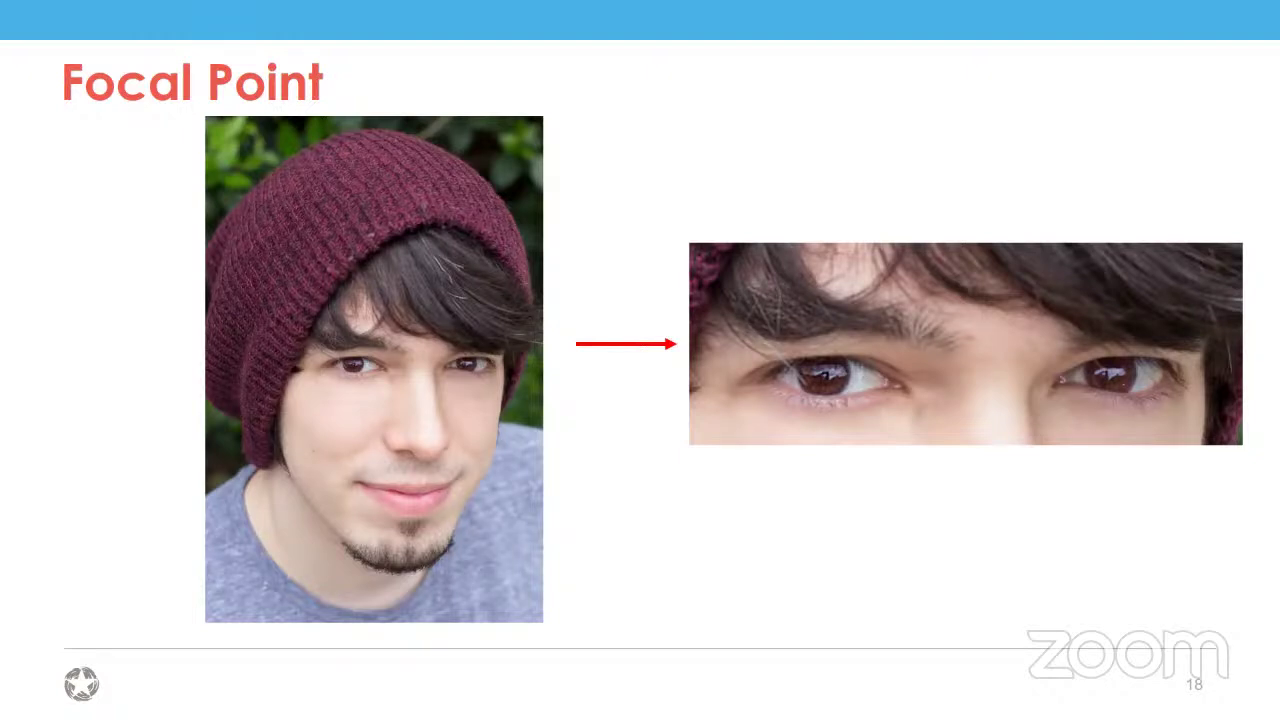
pyautogui.press('Right')
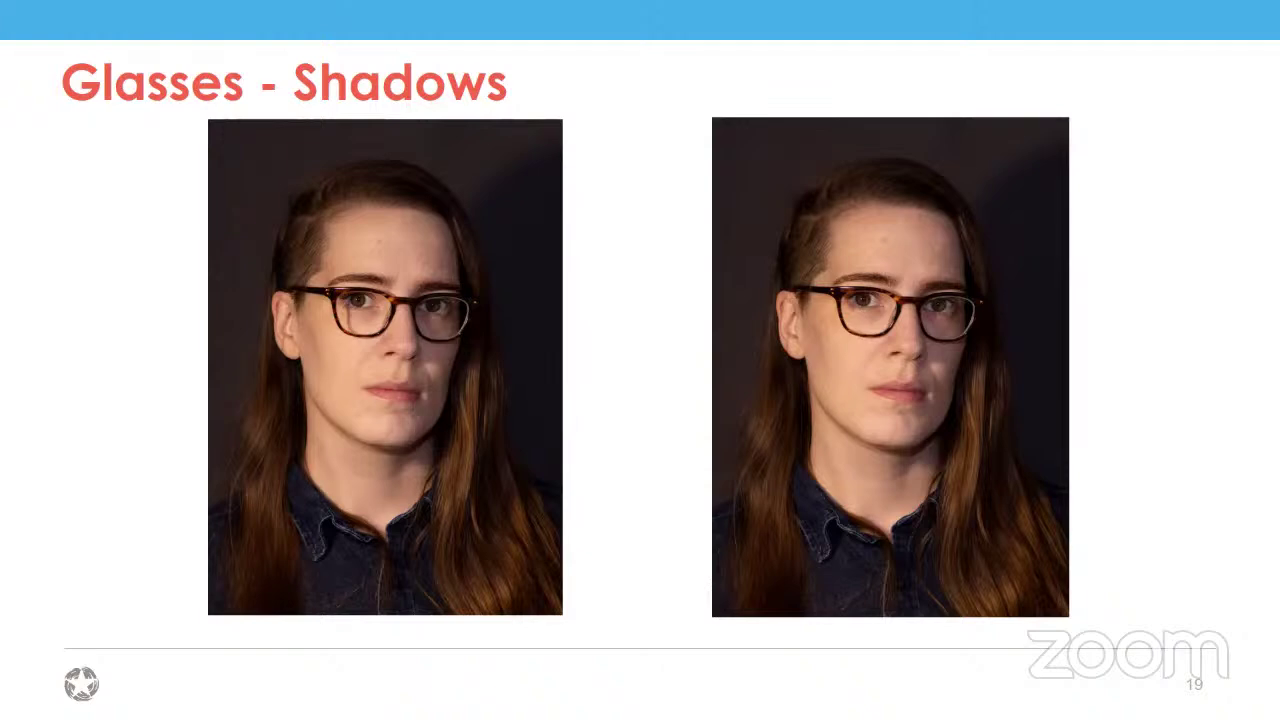
# Step: Advance to slide 20, 'Glasses - Glare', with three brick-wall portraits of a man
pyautogui.press('Right')
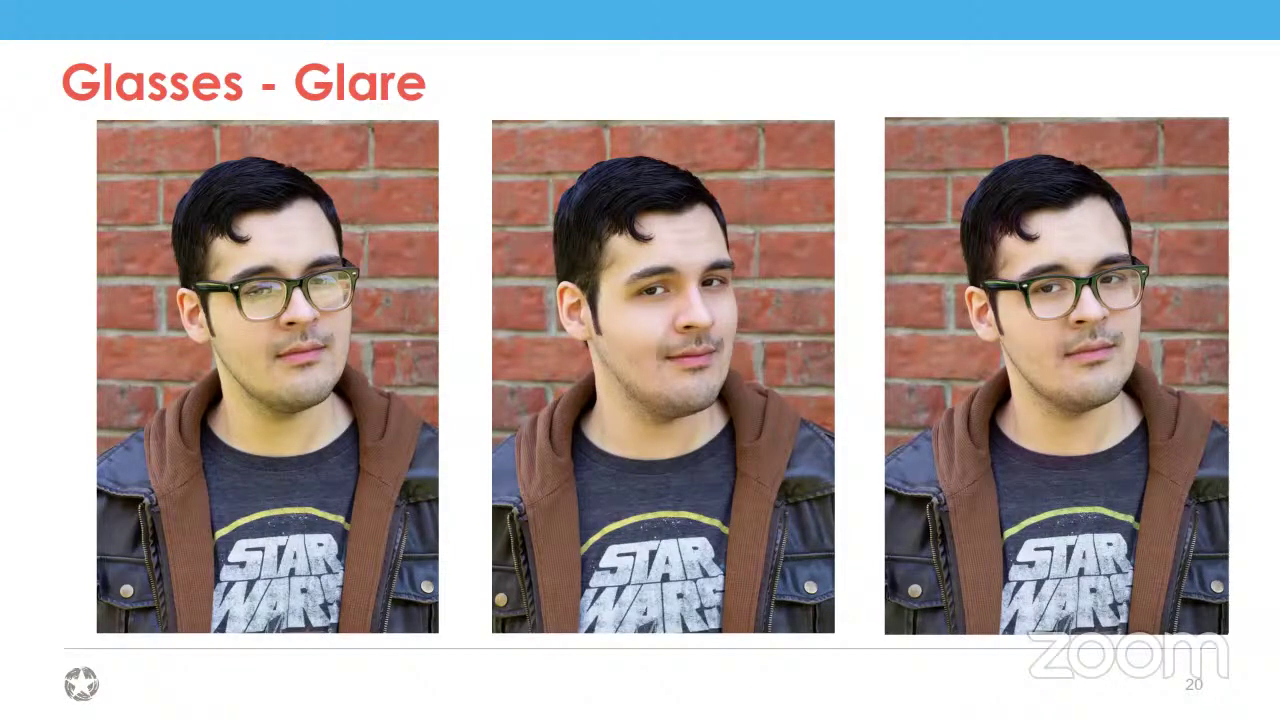
# Step: Advance to slide 21, 'Editing', showing the Photoshop portrait screenshot
pyautogui.press('Right')
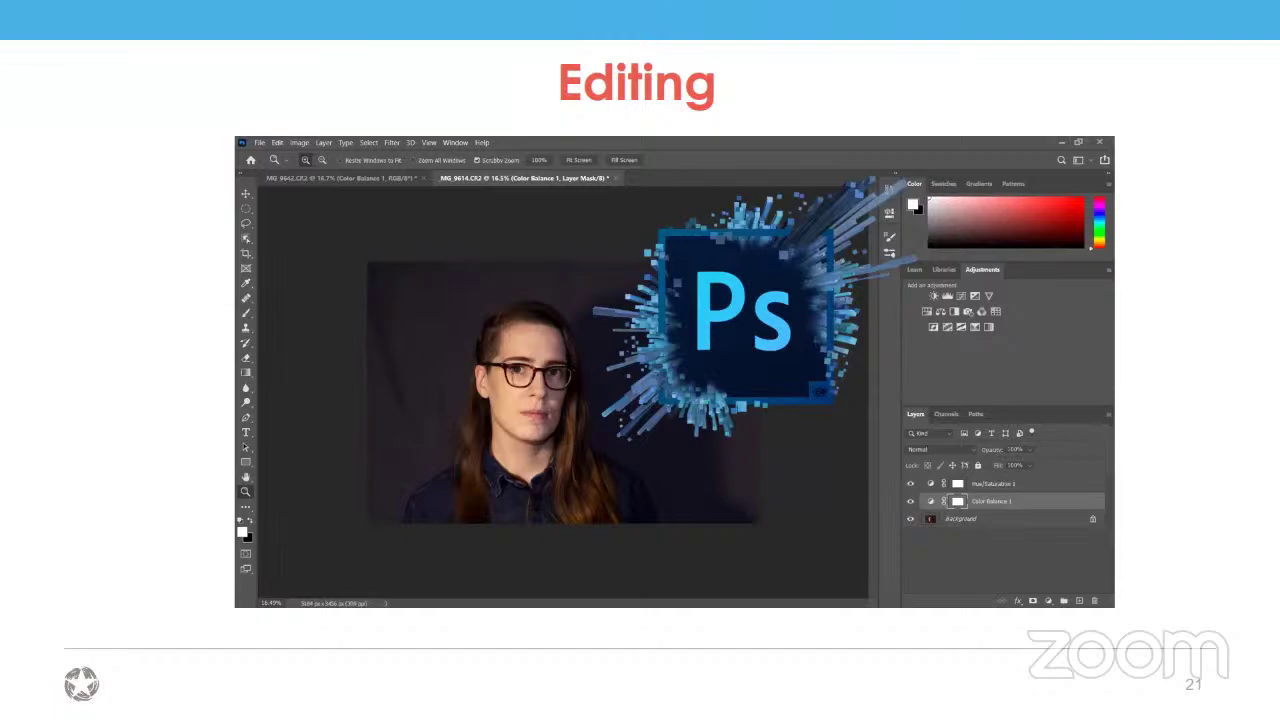
# Step: Exit the slideshow and minimize PowerPoint to reveal Photoshop's Home screen
pyautogui.press('Escape')
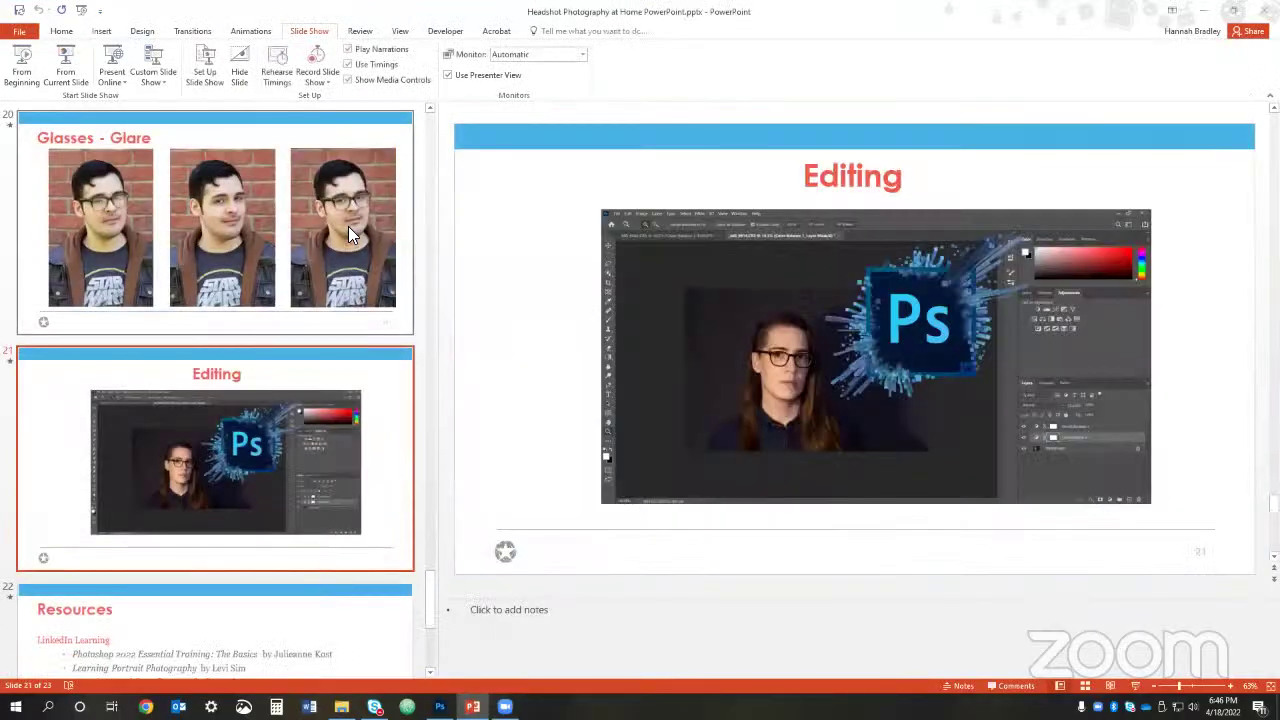
pyautogui.click(1206, 10)
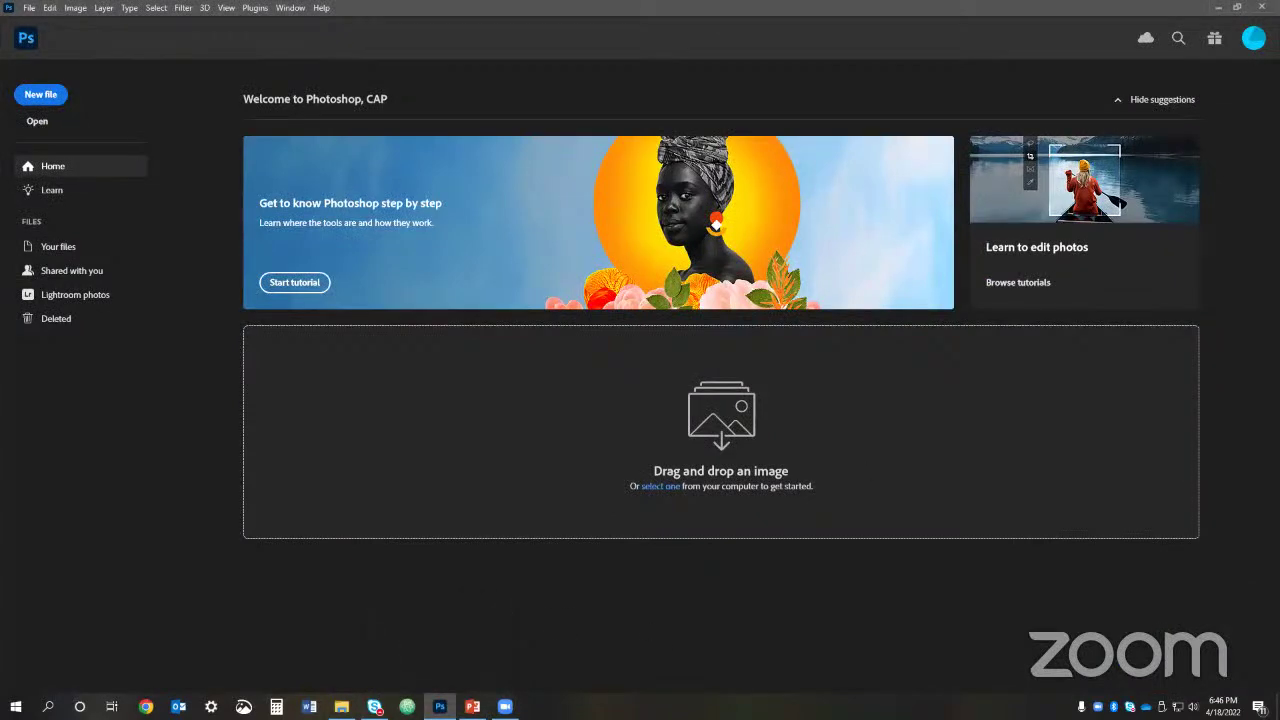
# Step: Minimize Photoshop to reveal the Headshots at Home - Class Files folder in File Explorer
pyautogui.click(1216, 7)
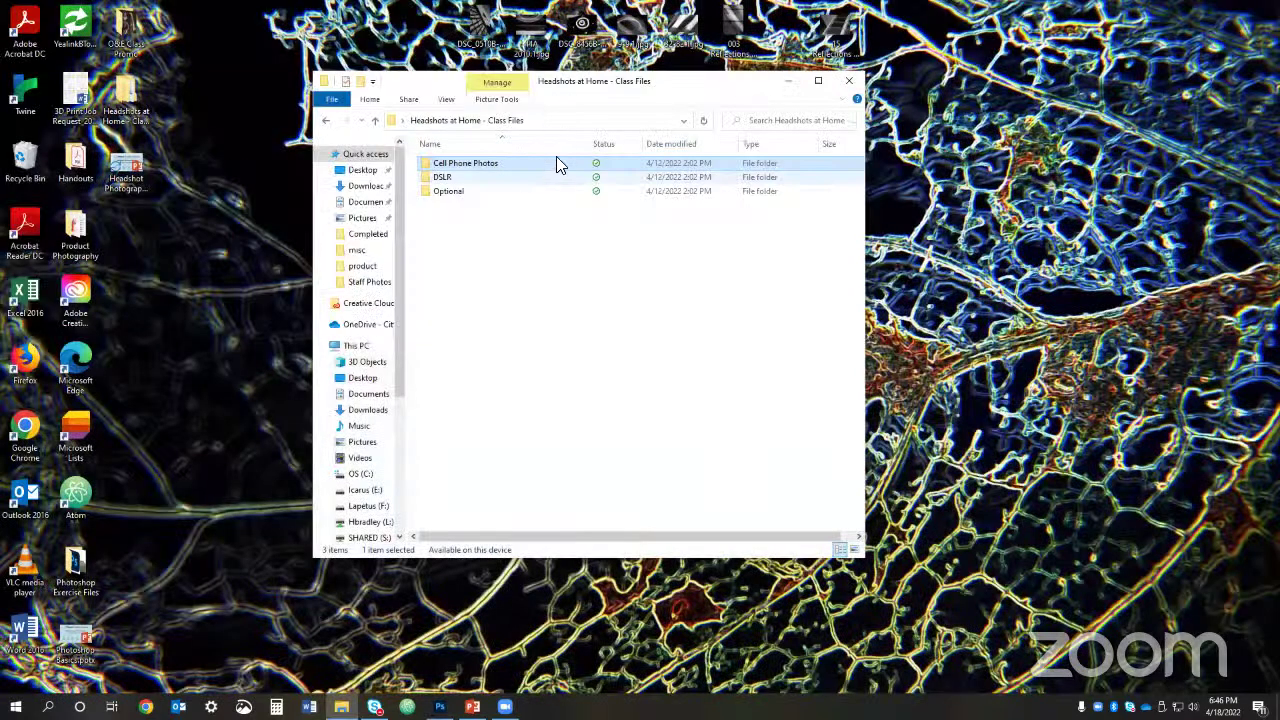
# Step: Open Headshot Cell Phone Selfie.jpg from the Cell Phone Photos folder in Adobe Photoshop 2022
pyautogui.doubleClick(506, 163)
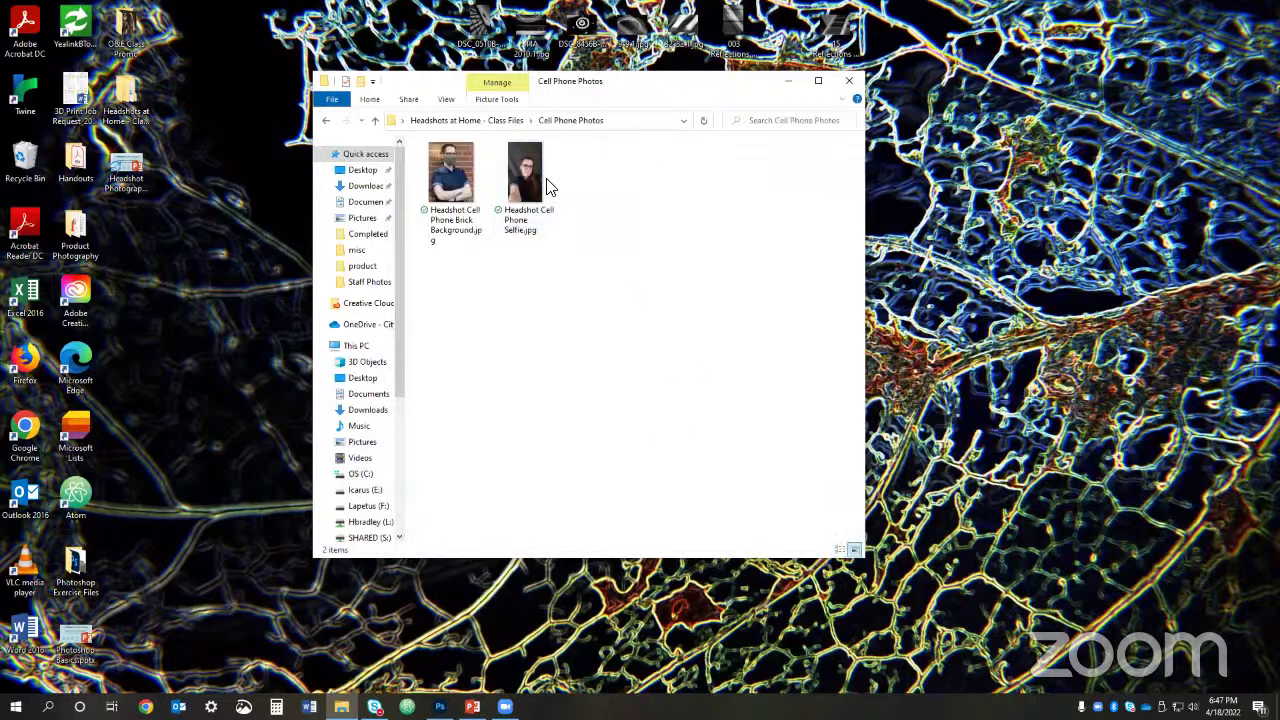
pyautogui.rightClick(532, 174)
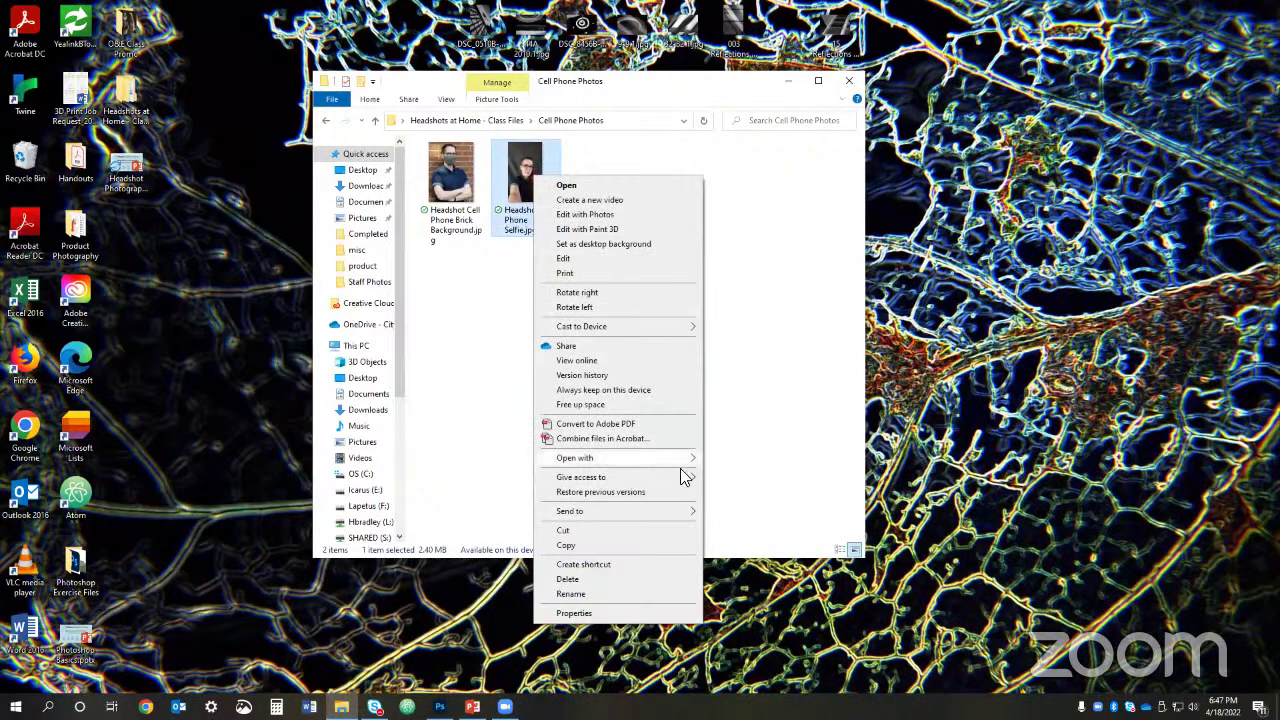
pyautogui.moveTo(677, 460)
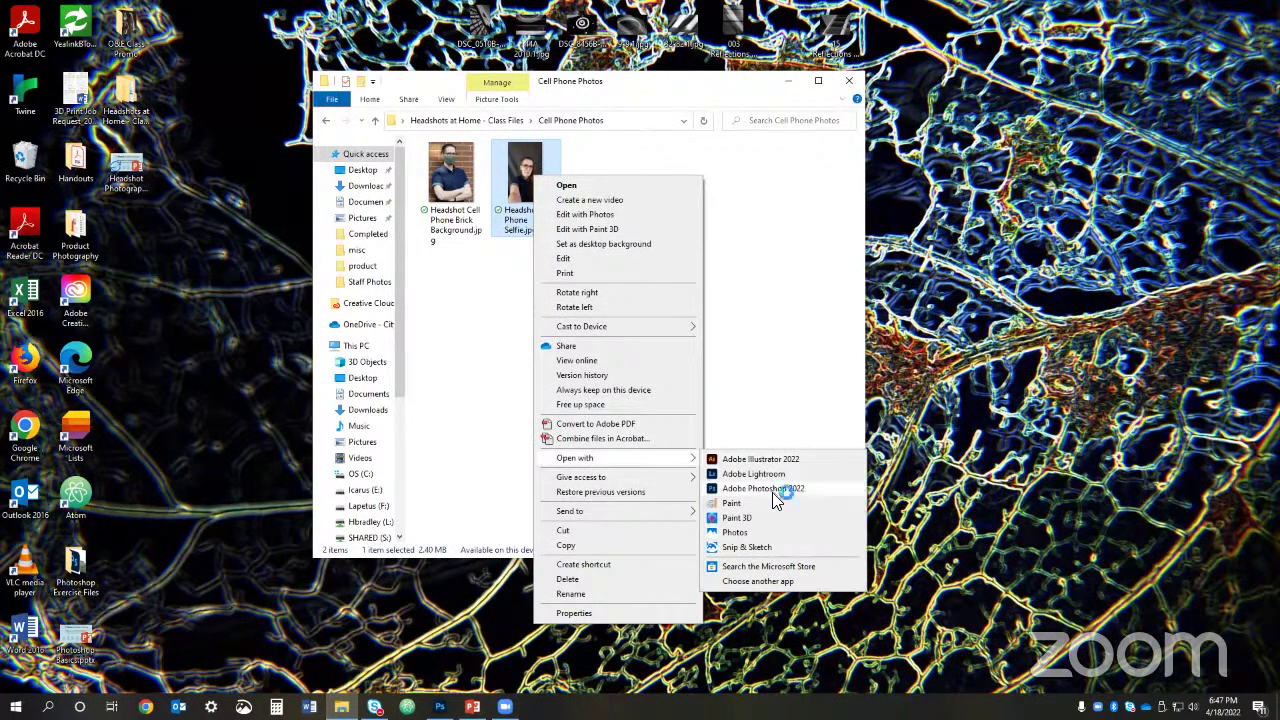
pyautogui.click(772, 490)
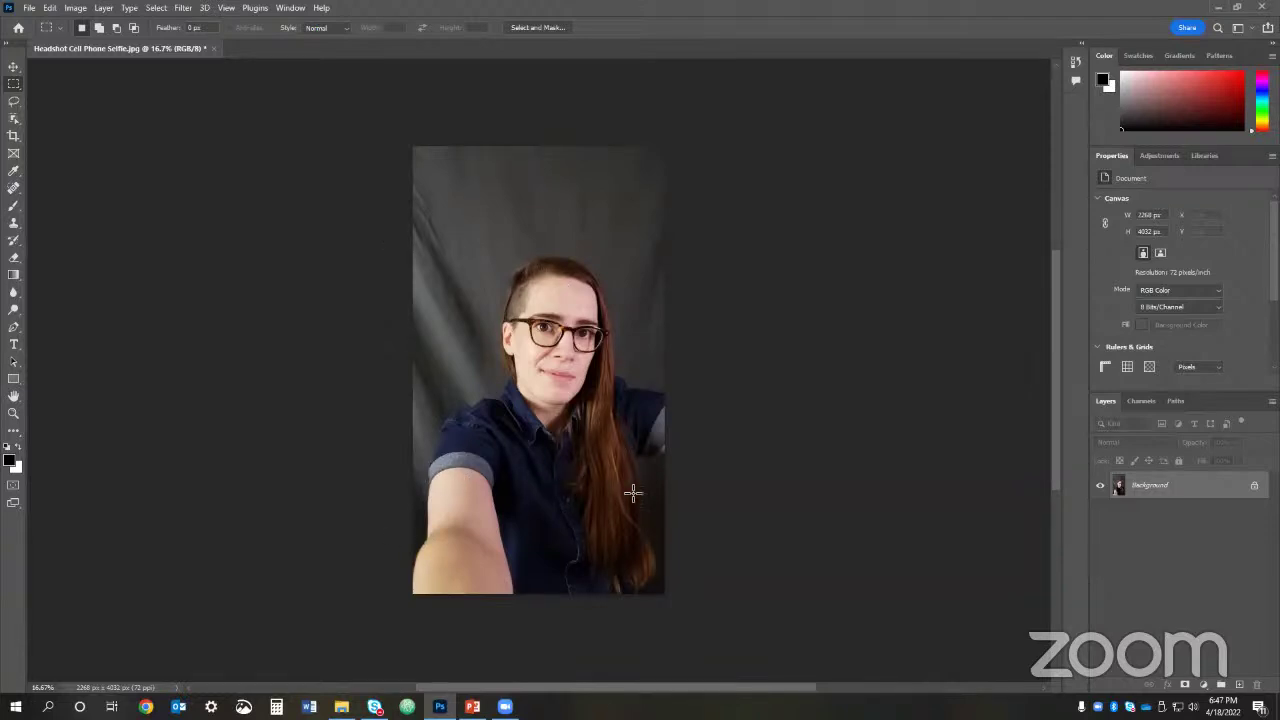
# Step: Crop the selfie to a 1368 × 2196 px head-and-shoulders frame, removing the outstretched arm
pyautogui.click(13, 136)
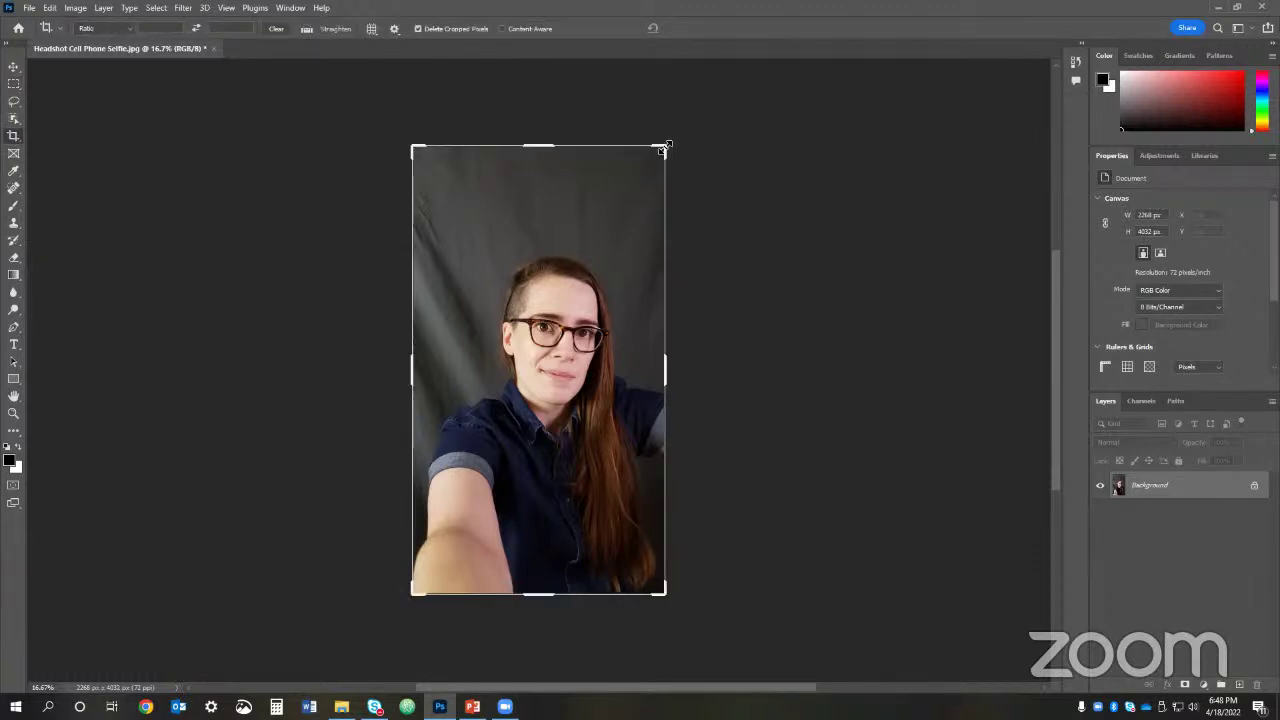
pyautogui.moveTo(662, 148); pyautogui.dragTo(650, 186)
pyautogui.moveTo(596, 235); pyautogui.dragTo(590, 291)
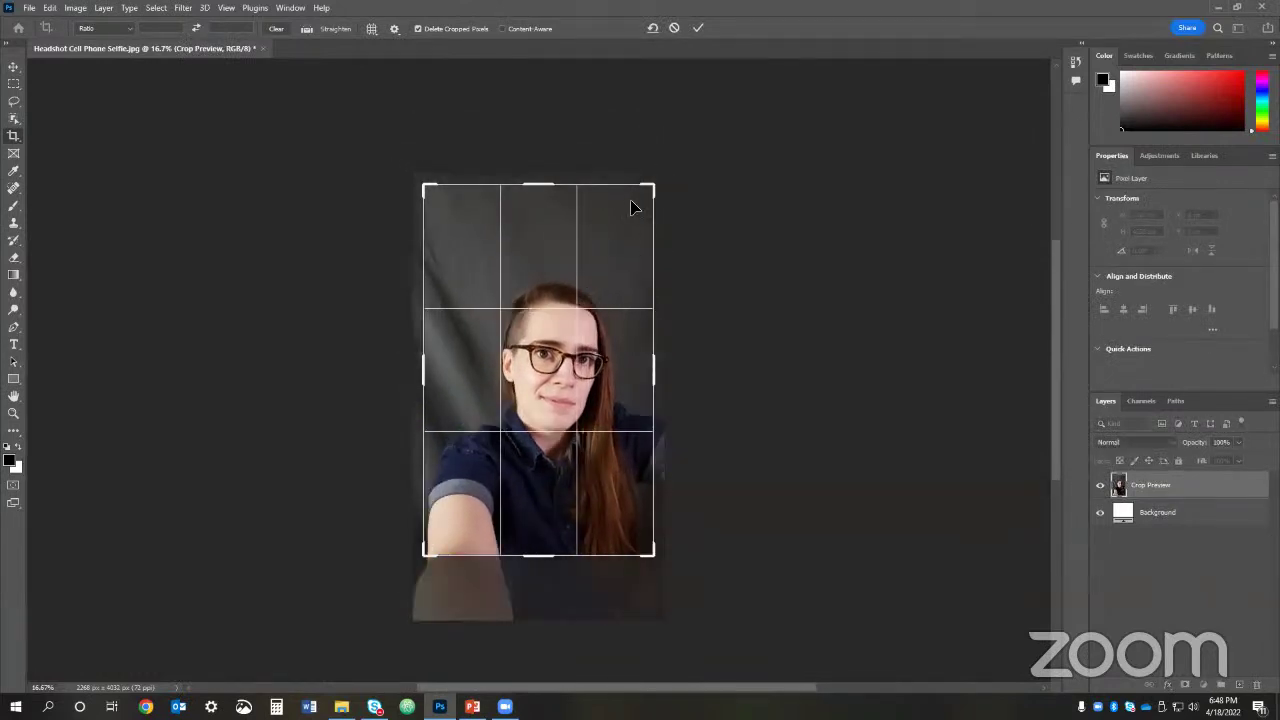
pyautogui.moveTo(652, 188); pyautogui.dragTo(557, 263)
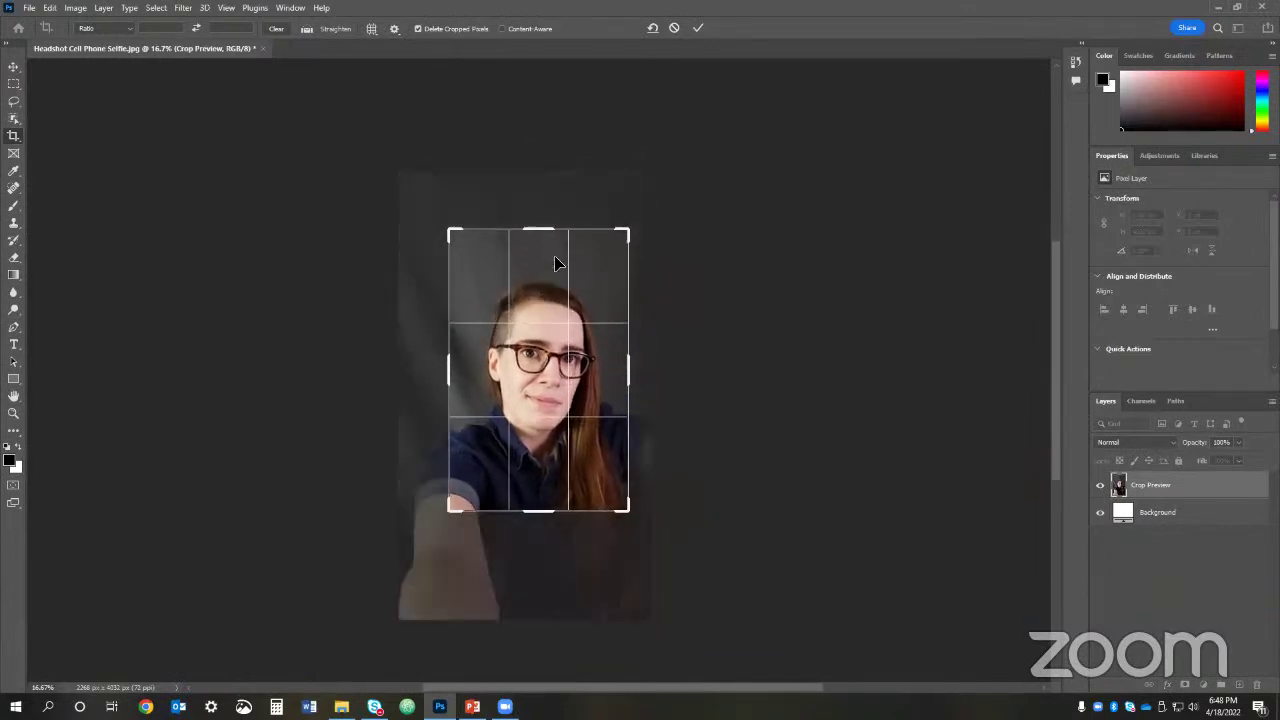
pyautogui.moveTo(625, 234); pyautogui.dragTo(541, 270)
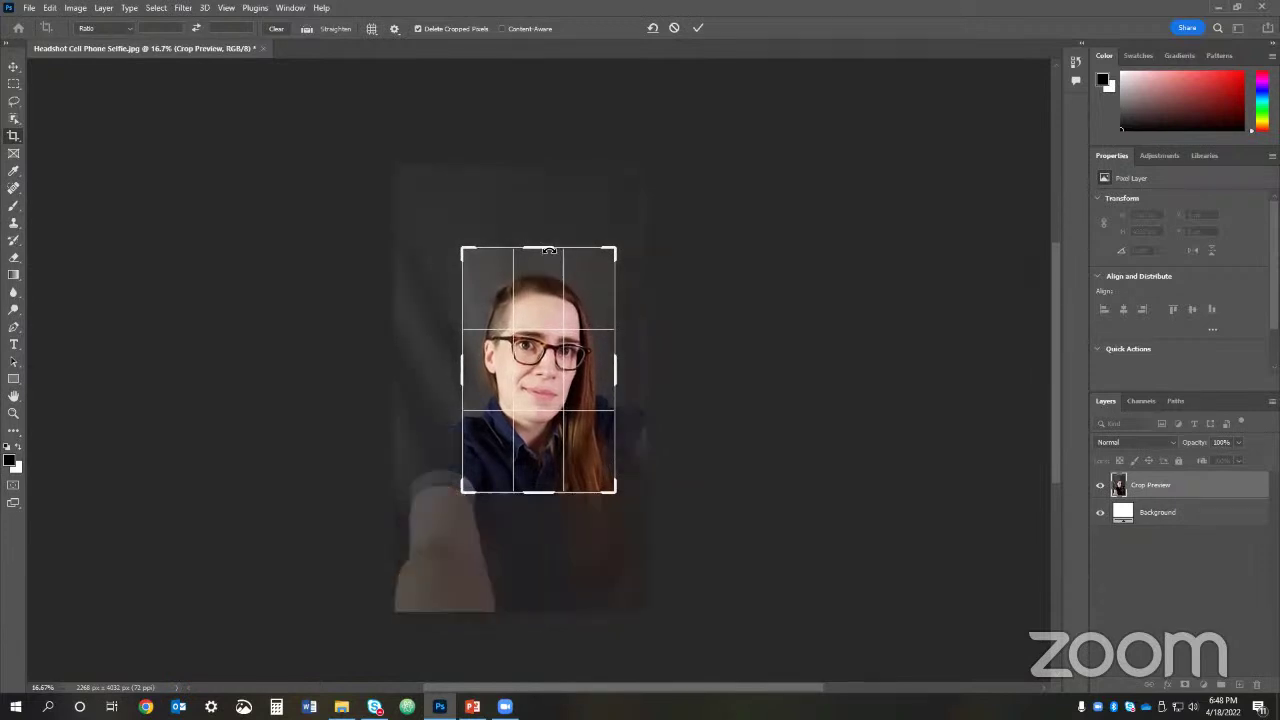
pyautogui.click(698, 30)
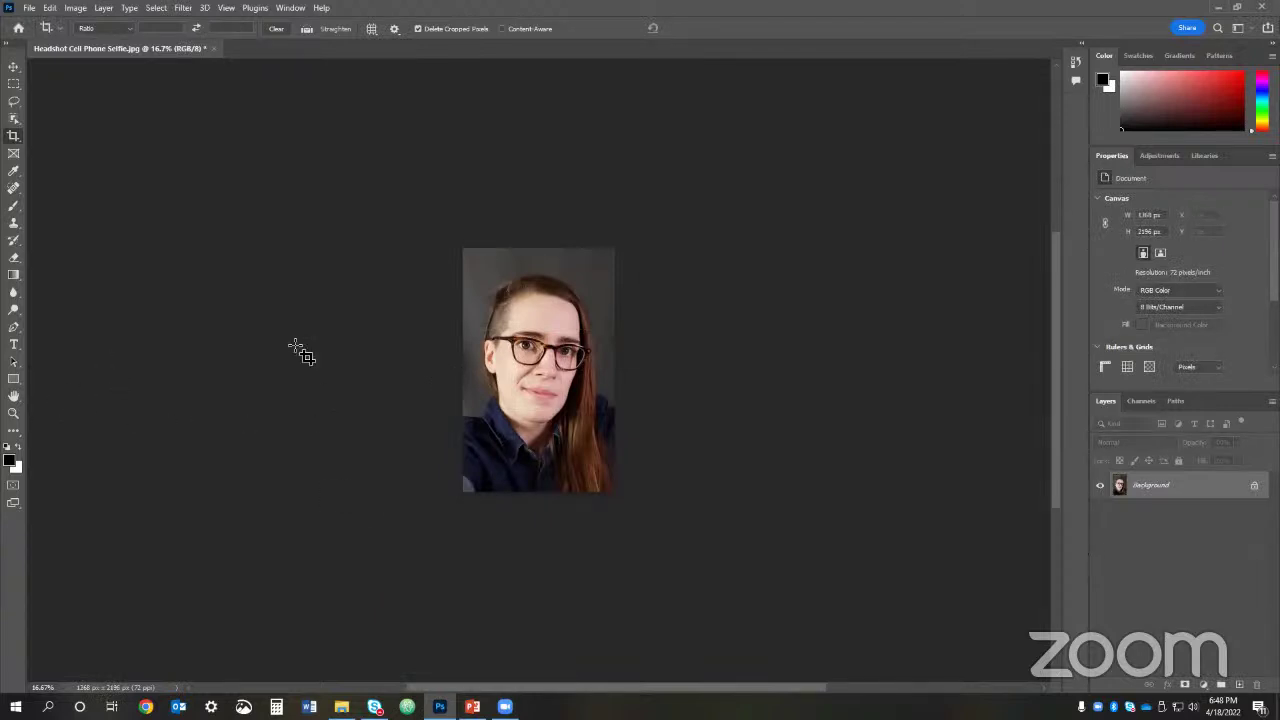
# Step: Zoom the cropped selfie to about 32.9% and centre the face in view
pyautogui.press('z')
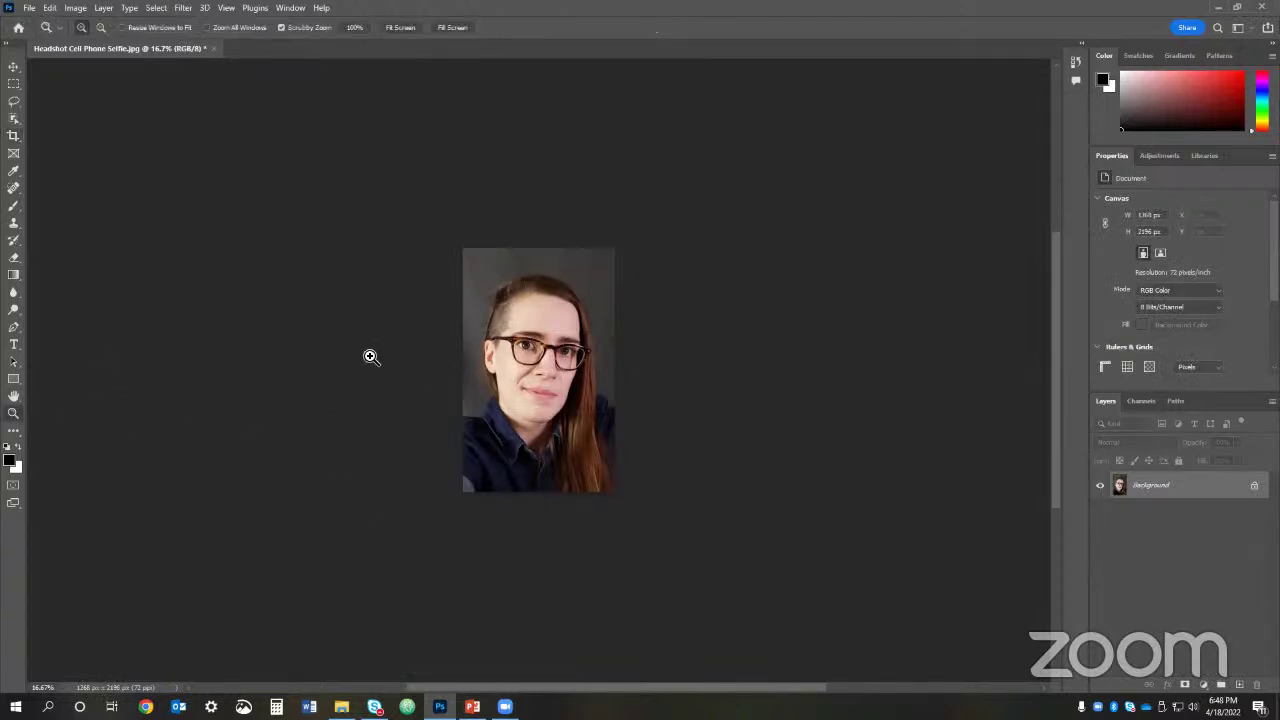
pyautogui.moveTo(411, 351); pyautogui.dragTo(457, 351)
pyautogui.moveTo(652, 302); pyautogui.dragTo(608, 310)
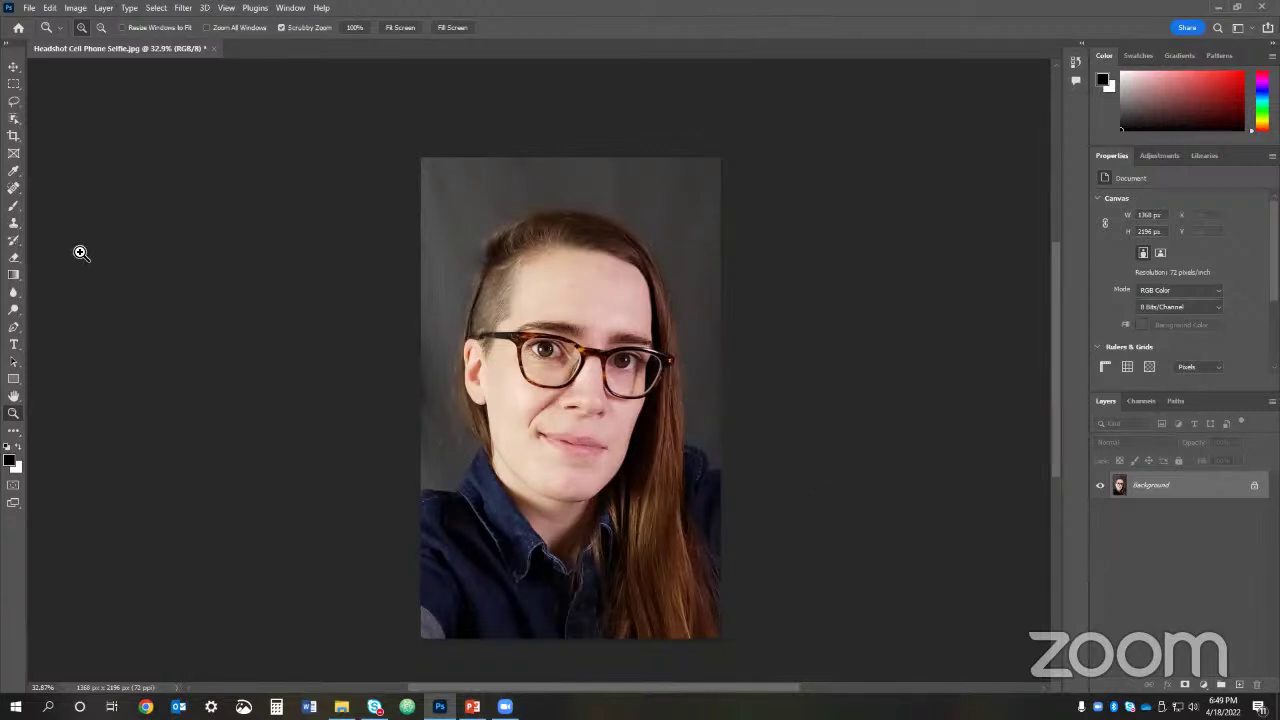
# Step: Select the Clone Stamp tool and duplicate the Background layer as 'Background copy'
pyautogui.click(13, 224)
pyautogui.click(81, 222)
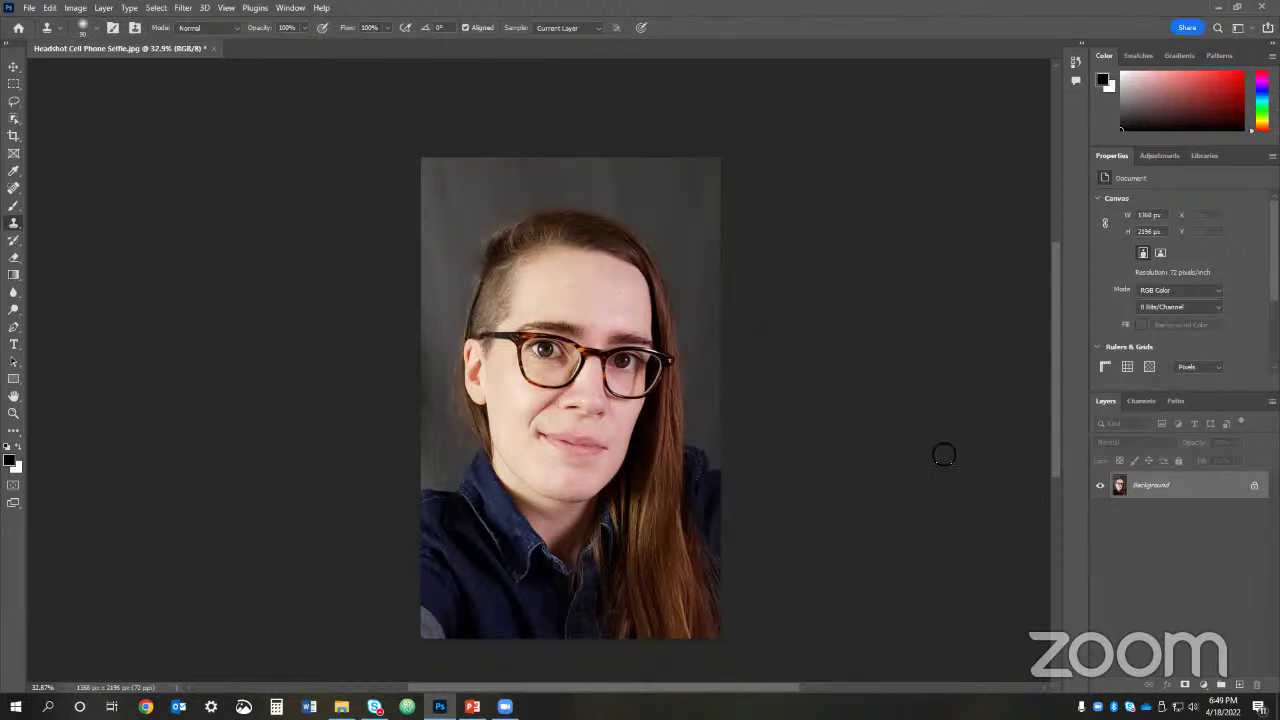
pyautogui.rightClick(1196, 487)
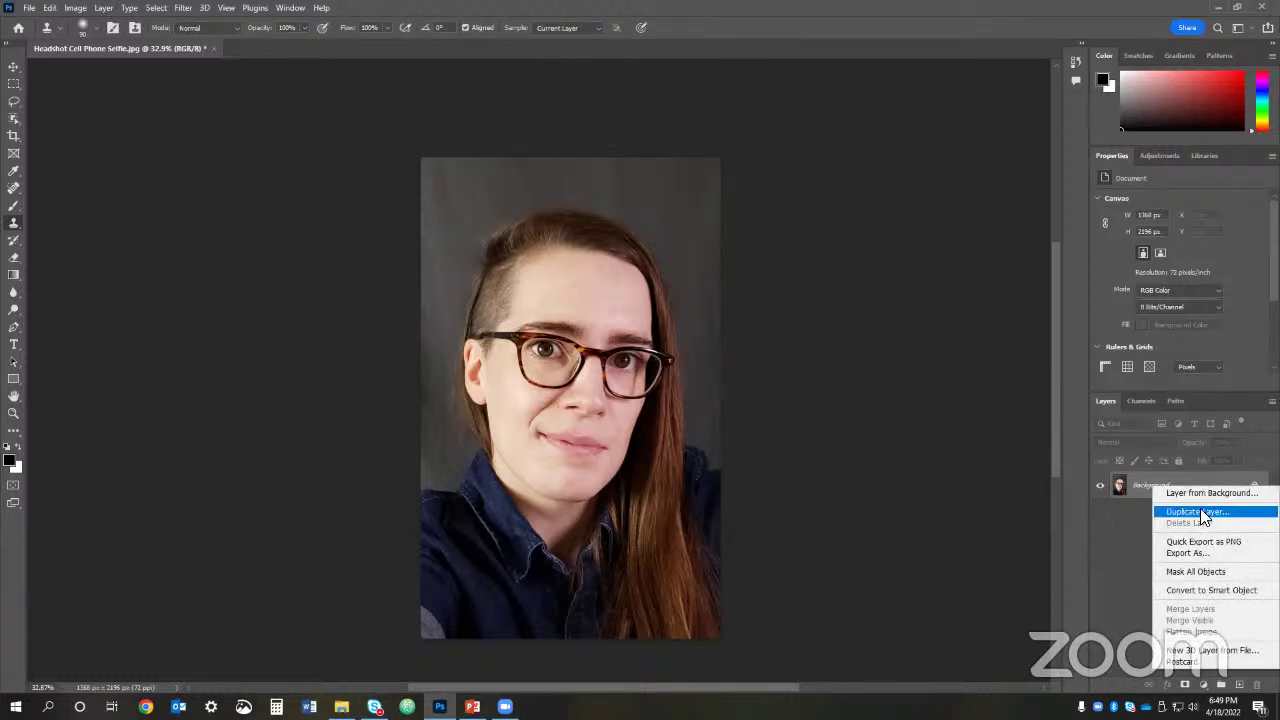
pyautogui.click(1200, 511)
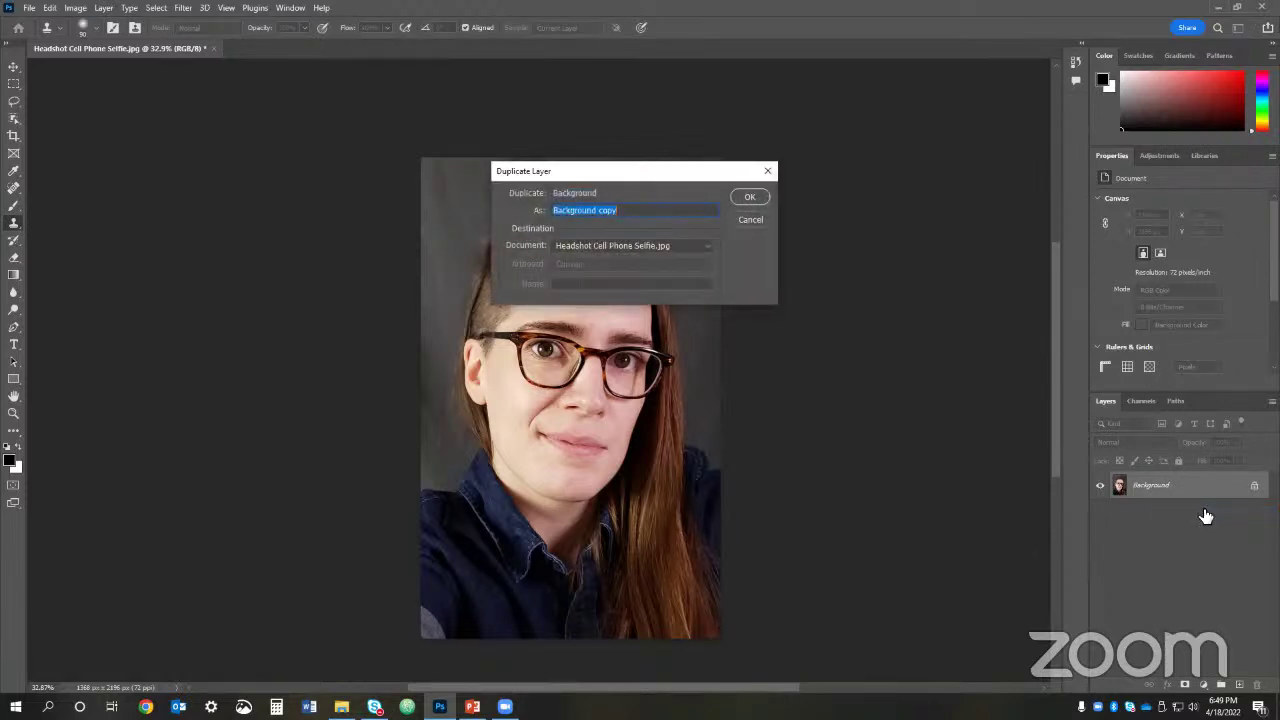
pyautogui.click(750, 198)
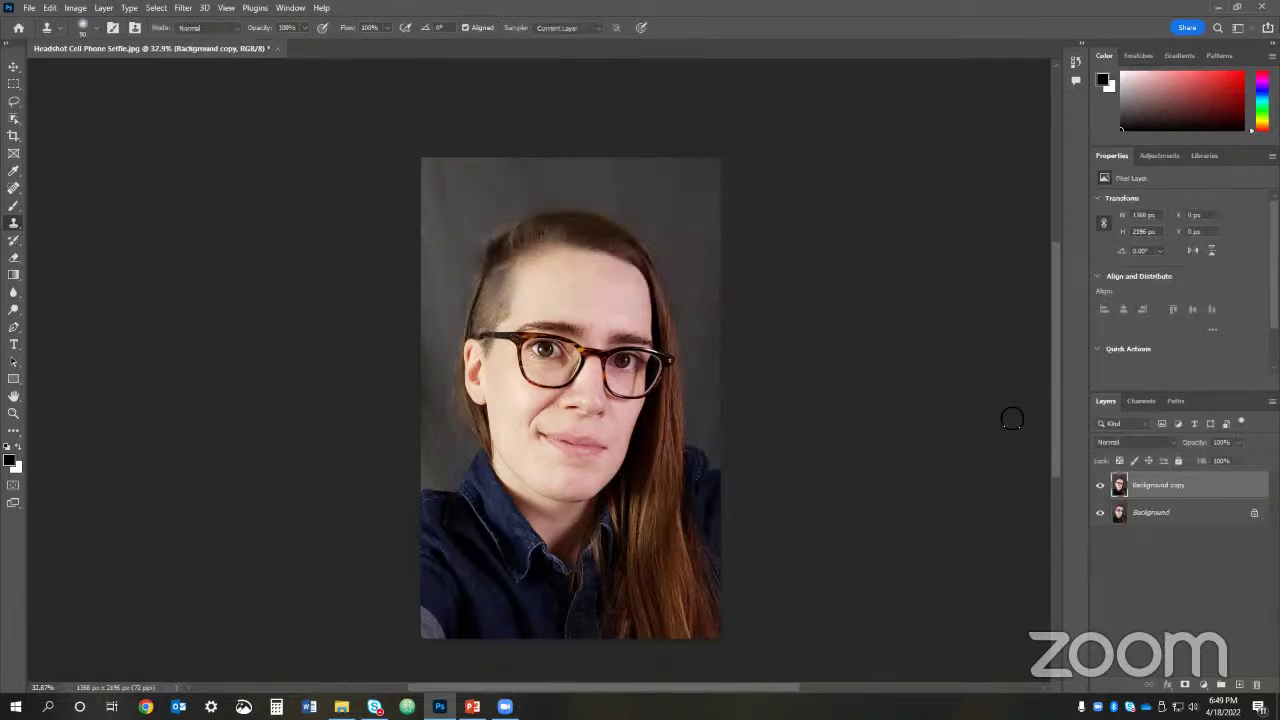
# Step: Keep Background copy visible, enlarge the clone brush, and sample the top background as source
pyautogui.click(1100, 488)
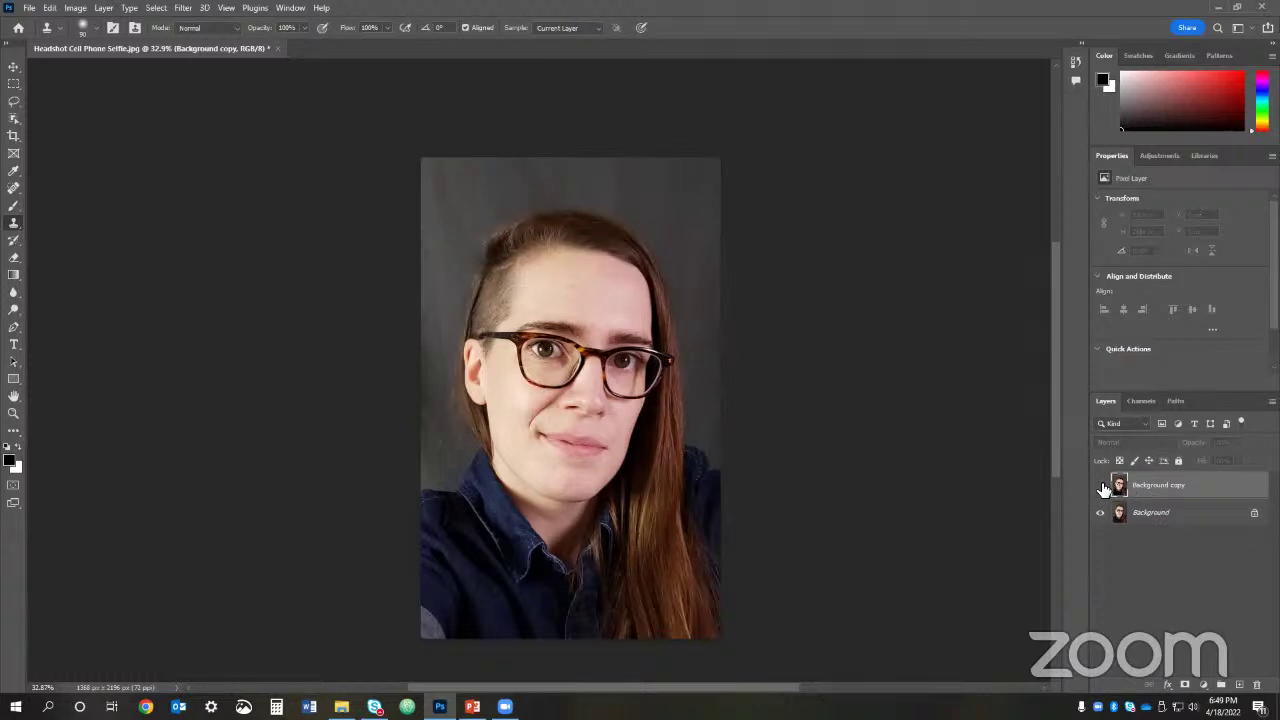
pyautogui.click(1100, 488)
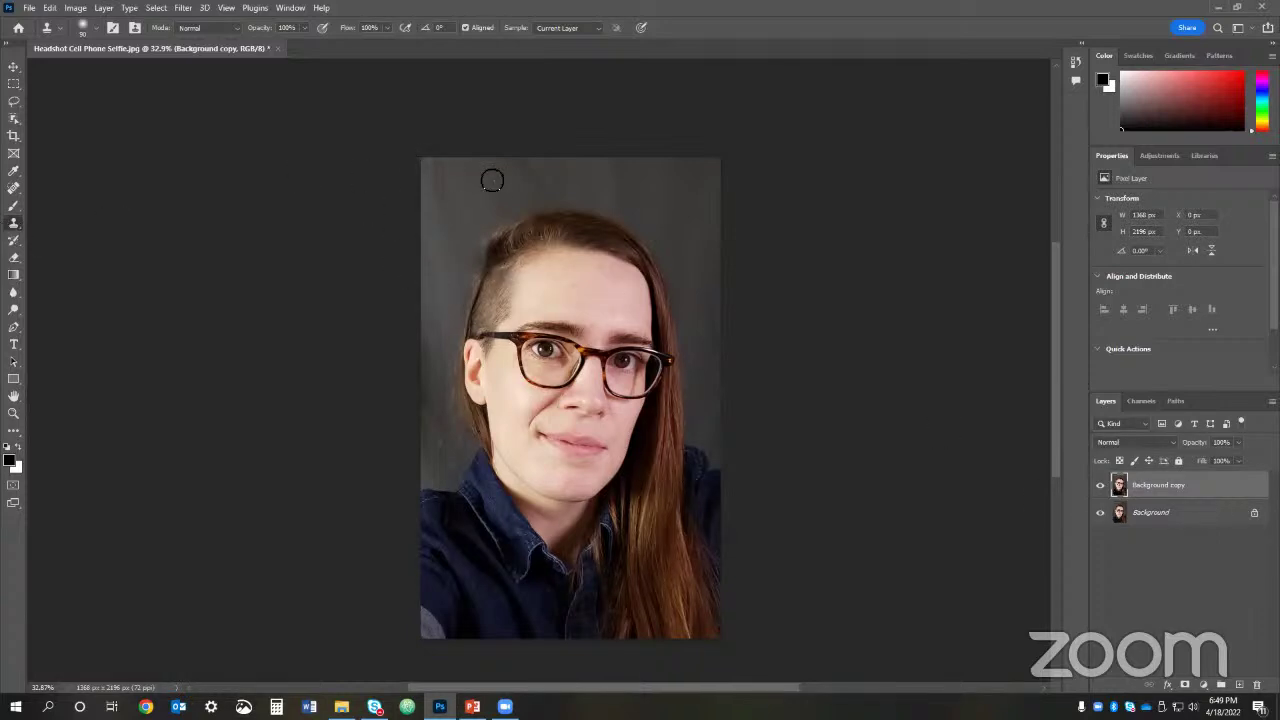
pyautogui.press(']')
pyautogui.keyDown('alt'); pyautogui.click(476, 176); pyautogui.keyUp('alt')
# Step: Clone grey background texture from several nearby sources over the area above the head
pyautogui.keyDown('alt'); pyautogui.click(471, 170); pyautogui.keyUp('alt')
pyautogui.moveTo(446, 203)
pyautogui.mouseDown()
pyautogui.moveTo(468, 225)
pyautogui.moveTo(448, 229)
pyautogui.moveTo(470, 218)
pyautogui.moveTo(448, 185)
pyautogui.moveTo(432, 216)
pyautogui.moveTo(434, 229)
pyautogui.moveTo(454, 216)
pyautogui.moveTo(440, 238)
pyautogui.moveTo(468, 178)
pyautogui.moveTo(440, 175)
pyautogui.moveTo(454, 235)
pyautogui.moveTo(488, 248)
pyautogui.moveTo(458, 179)
pyautogui.mouseUp()
pyautogui.keyDown('alt'); pyautogui.click(446, 190); pyautogui.keyUp('alt')
pyautogui.moveTo(443, 263); pyautogui.dragTo(440, 314)
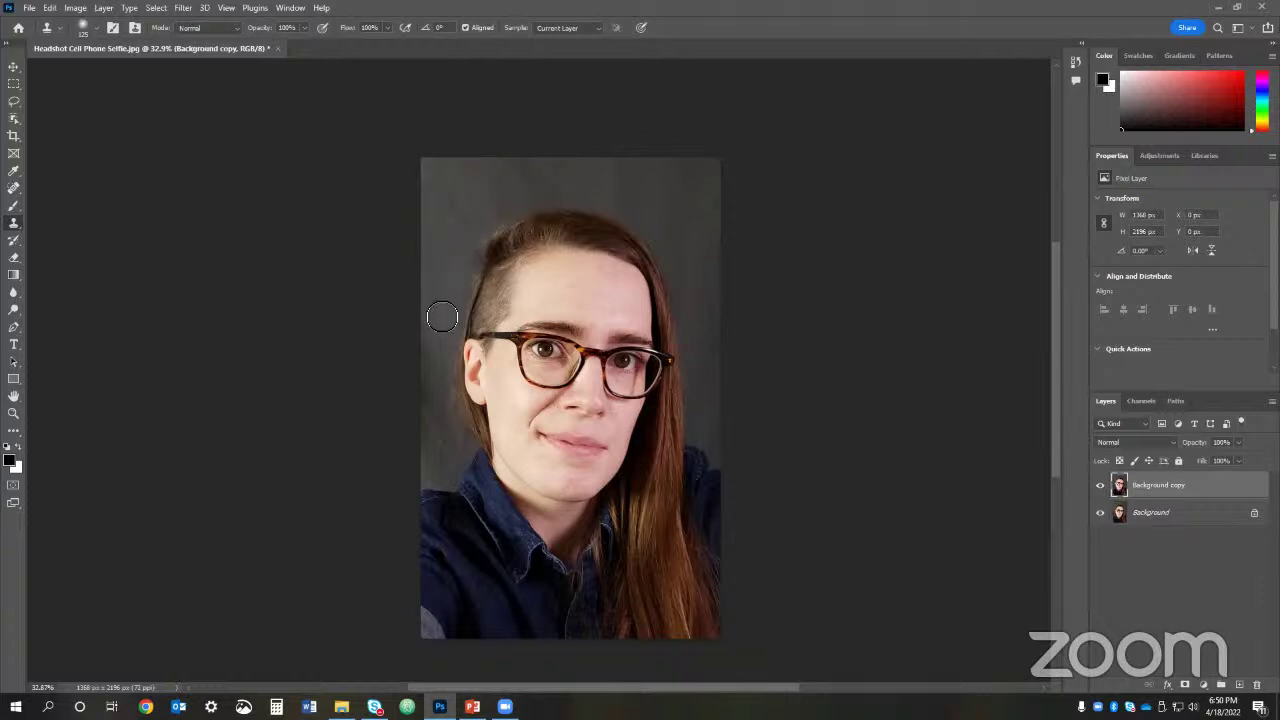
pyautogui.keyDown('alt'); pyautogui.click(527, 200); pyautogui.keyUp('alt')
pyautogui.moveTo(500, 209)
pyautogui.mouseDown()
pyautogui.moveTo(456, 272)
pyautogui.moveTo(443, 321)
pyautogui.moveTo(454, 259)
pyautogui.moveTo(468, 240)
pyautogui.moveTo(442, 326)
pyautogui.moveTo(468, 237)
pyautogui.moveTo(448, 326)
pyautogui.moveTo(484, 239)
pyautogui.moveTo(450, 233)
pyautogui.moveTo(444, 268)
pyautogui.moveTo(490, 219)
pyautogui.moveTo(464, 247)
pyautogui.mouseUp()
pyautogui.keyDown('alt'); pyautogui.click(471, 188); pyautogui.keyUp('alt')
pyautogui.moveTo(498, 193)
pyautogui.mouseDown()
pyautogui.moveTo(500, 209)
pyautogui.moveTo(526, 174)
pyautogui.moveTo(554, 195)
pyautogui.moveTo(540, 194)
pyautogui.mouseUp()
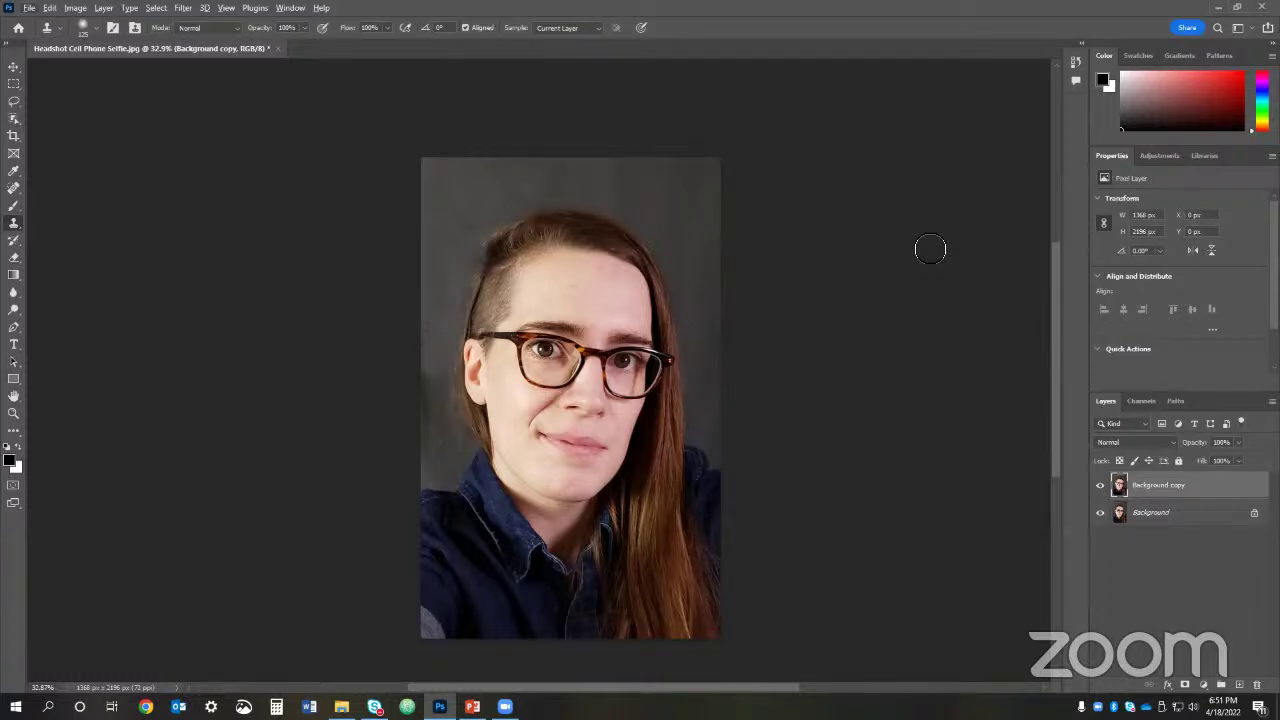
# Step: With the Lasso tool, draw two trial outlines around the head and clear each one
pyautogui.click(14, 104)
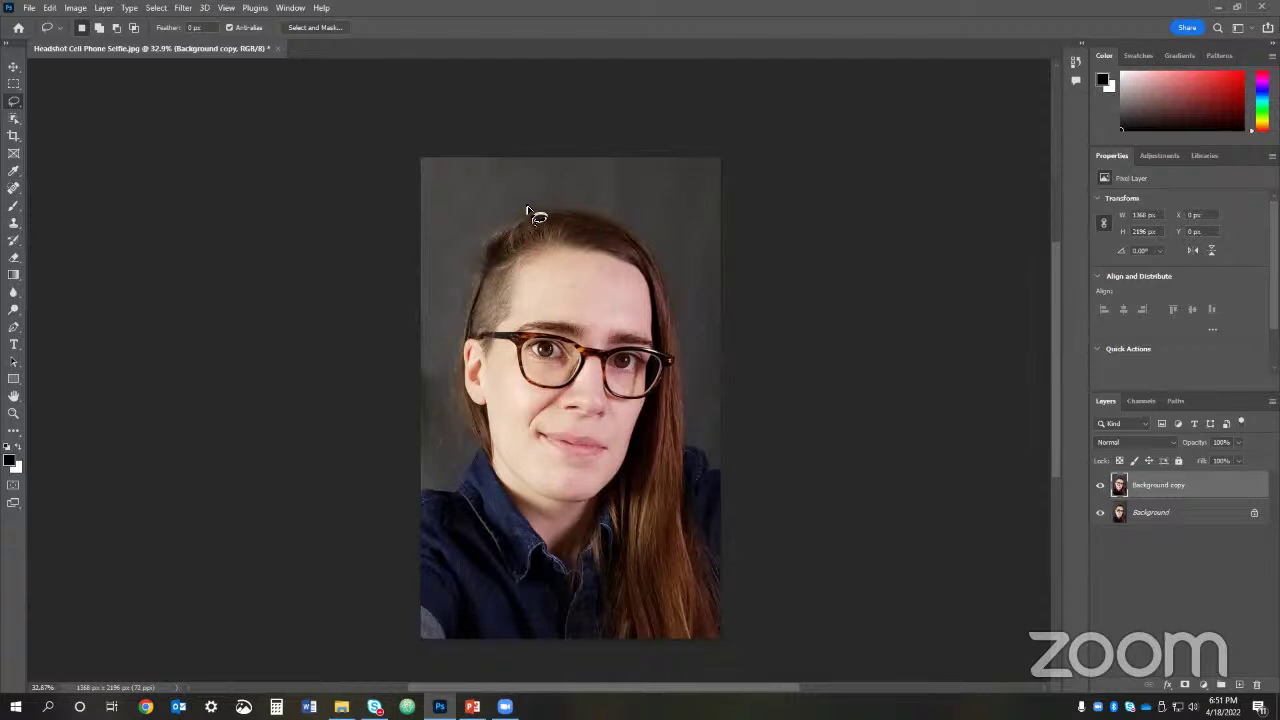
pyautogui.moveTo(527, 209)
pyautogui.mouseDown()
pyautogui.moveTo(465, 243)
pyautogui.moveTo(447, 322)
pyautogui.moveTo(445, 397)
pyautogui.moveTo(467, 445)
pyautogui.moveTo(459, 477)
pyautogui.moveTo(441, 489)
pyautogui.moveTo(407, 481)
pyautogui.moveTo(377, 361)
pyautogui.moveTo(381, 130)
pyautogui.moveTo(755, 133)
pyautogui.moveTo(767, 389)
pyautogui.moveTo(741, 455)
pyautogui.moveTo(715, 461)
pyautogui.moveTo(689, 430)
pyautogui.moveTo(675, 287)
pyautogui.moveTo(643, 224)
pyautogui.moveTo(523, 210)
pyautogui.mouseUp()
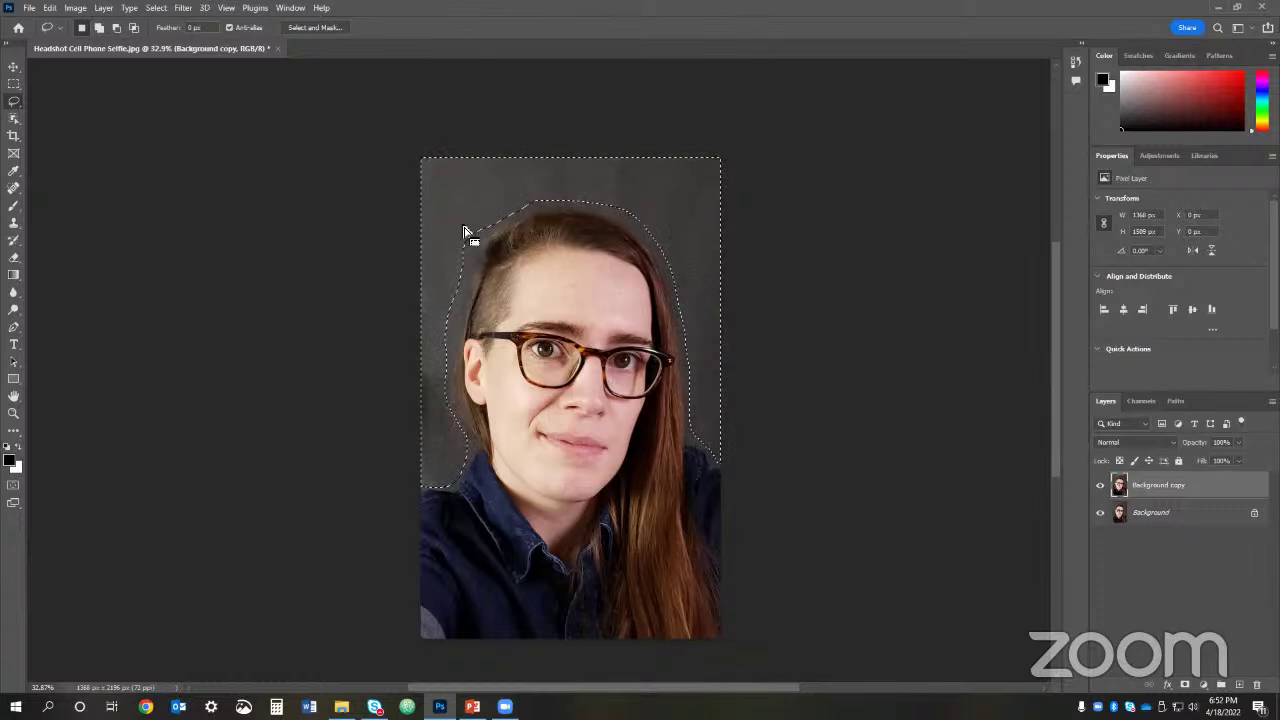
pyautogui.click(538, 178)
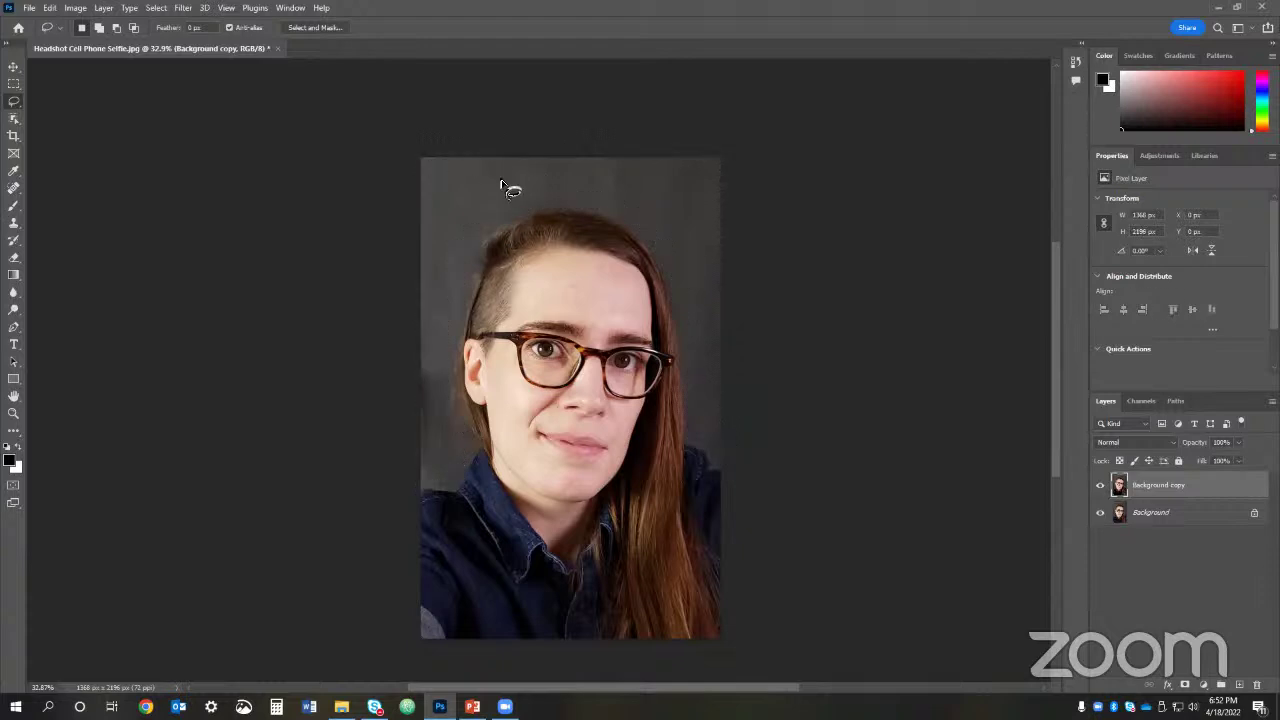
pyautogui.moveTo(507, 213)
pyautogui.mouseDown()
pyautogui.moveTo(459, 250)
pyautogui.moveTo(444, 330)
pyautogui.mouseUp()
pyautogui.moveTo(432, 490)
pyautogui.mouseDown()
pyautogui.moveTo(357, 383)
pyautogui.moveTo(319, 254)
pyautogui.moveTo(319, 133)
pyautogui.moveTo(345, 115)
pyautogui.moveTo(569, 100)
pyautogui.moveTo(747, 109)
pyautogui.moveTo(747, 381)
pyautogui.mouseUp()
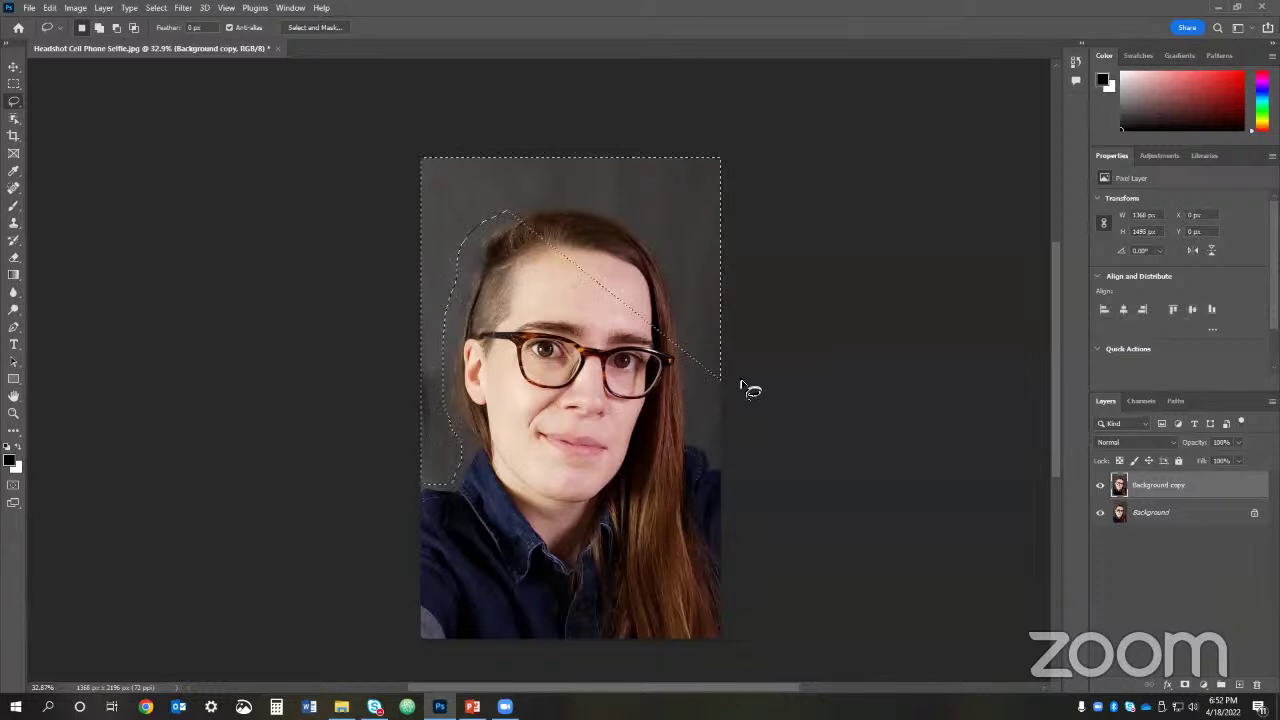
pyautogui.click(536, 189)
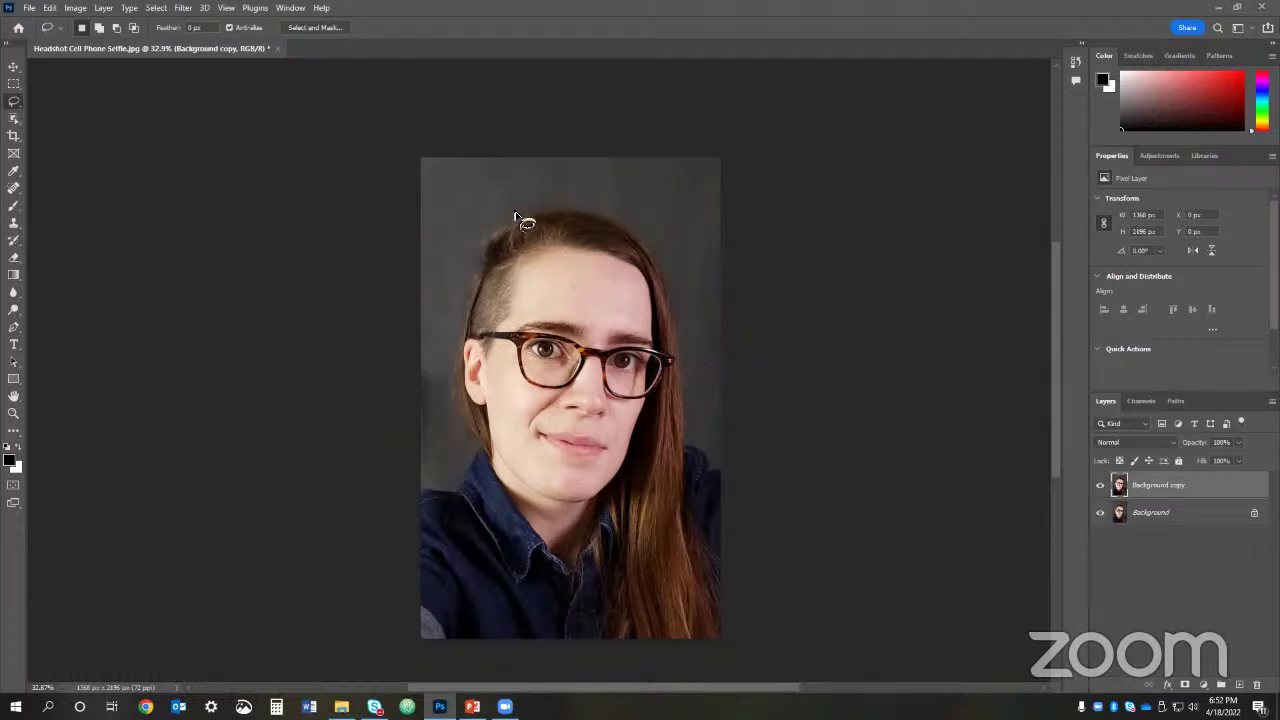
# Step: Lasso the grey backdrop from the hair top down both sides and along the image edges
pyautogui.moveTo(506, 212)
pyautogui.mouseDown()
pyautogui.moveTo(469, 252)
pyautogui.moveTo(451, 325)
pyautogui.moveTo(461, 474)
pyautogui.moveTo(441, 487)
pyautogui.moveTo(419, 472)
pyautogui.moveTo(388, 352)
pyautogui.moveTo(370, 158)
pyautogui.moveTo(391, 130)
pyautogui.moveTo(738, 131)
pyautogui.moveTo(766, 228)
pyautogui.moveTo(722, 456)
pyautogui.moveTo(695, 437)
pyautogui.moveTo(666, 252)
pyautogui.moveTo(640, 220)
pyautogui.moveTo(523, 207)
pyautogui.moveTo(558, 148)
pyautogui.mouseUp()
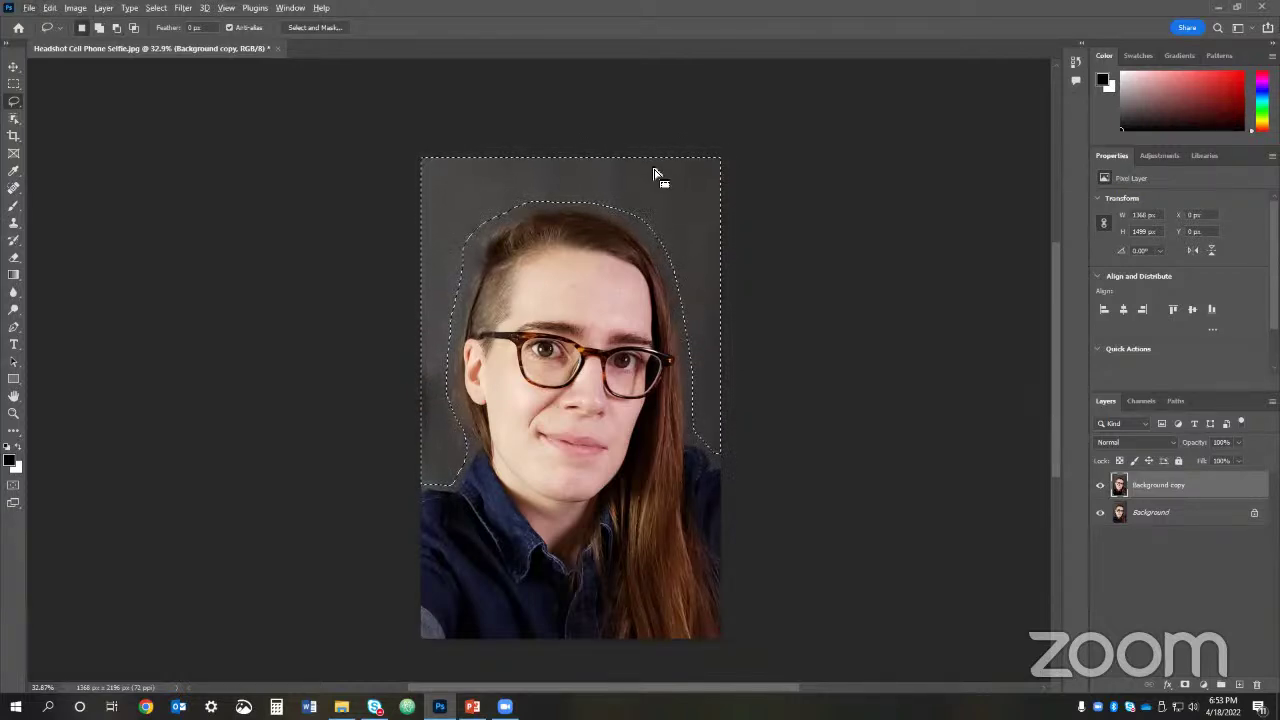
# Step: Subtract small loops so the selection hugs the top and right side of the hair
pyautogui.press('alt')
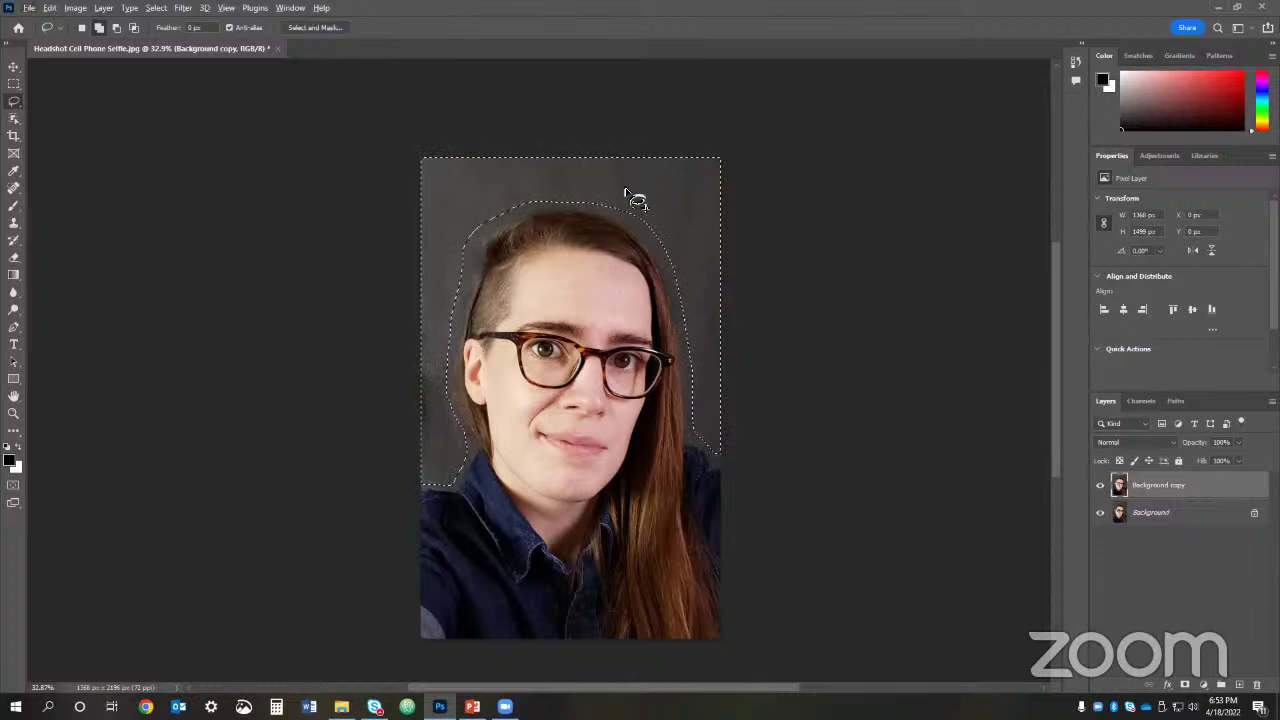
pyautogui.moveTo(593, 198); pyautogui.dragTo(646, 240)
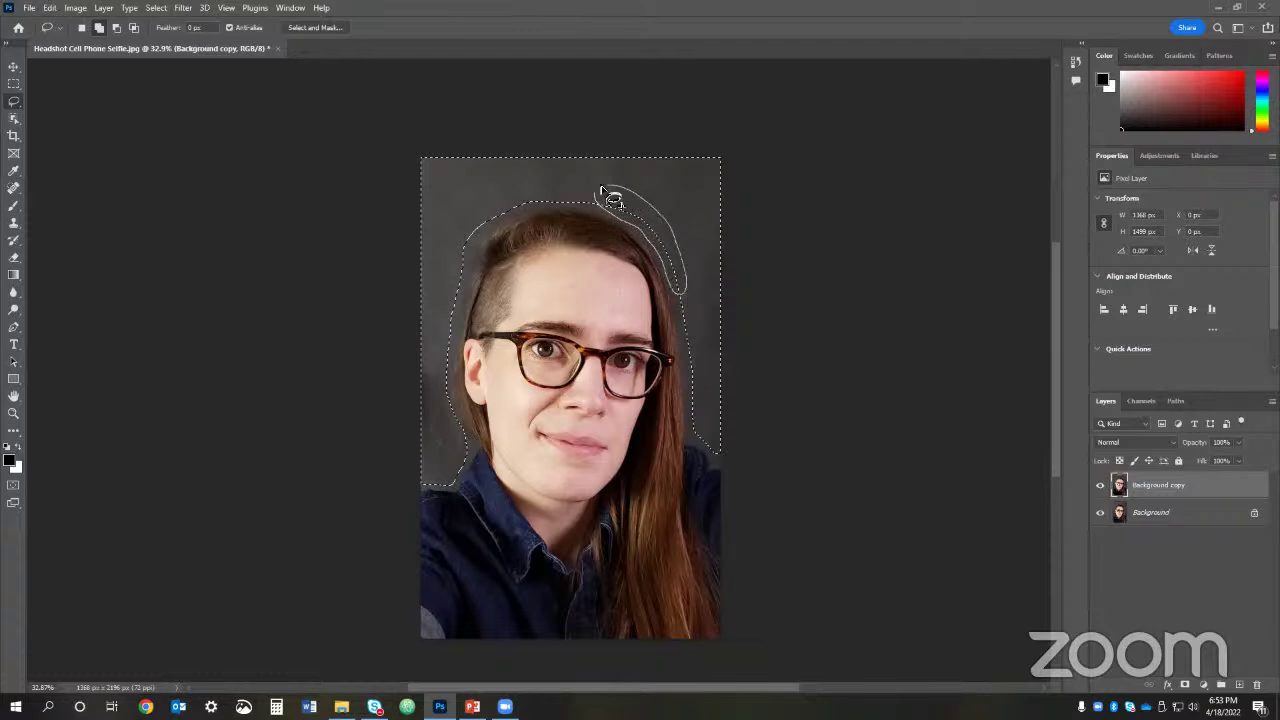
pyautogui.moveTo(605, 207); pyautogui.dragTo(597, 201)
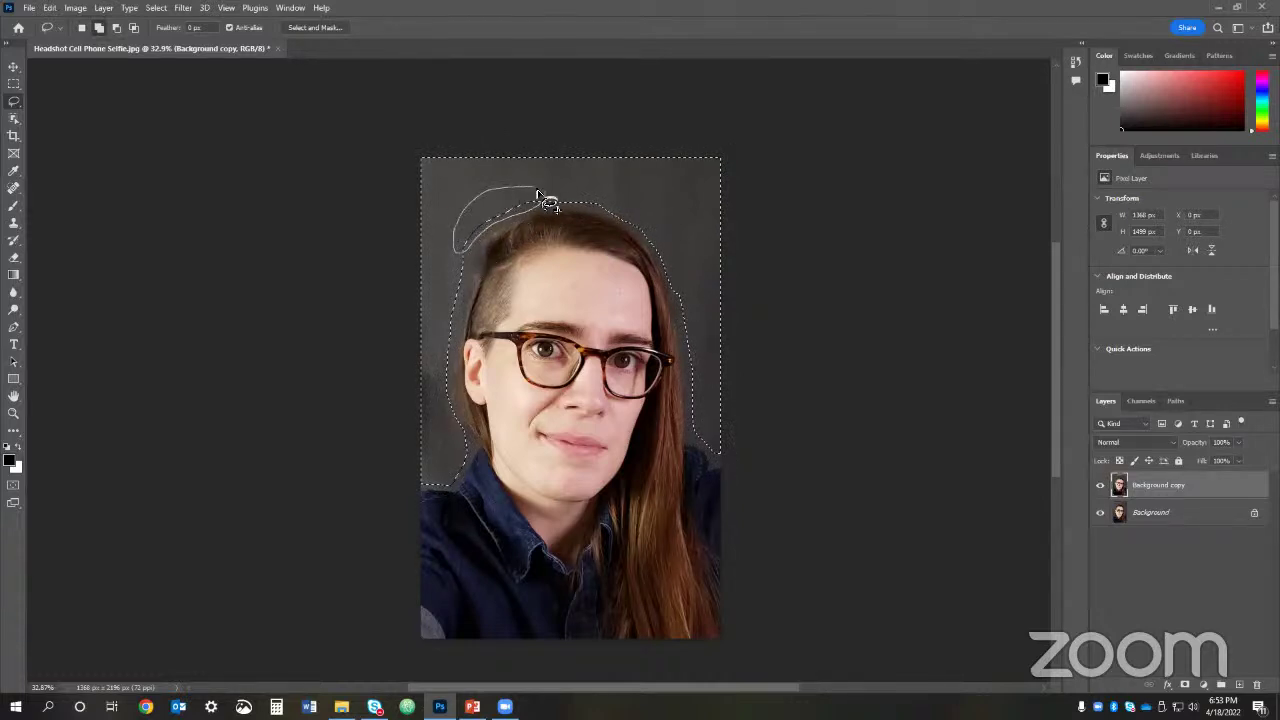
pyautogui.moveTo(545, 196); pyautogui.dragTo(546, 197)
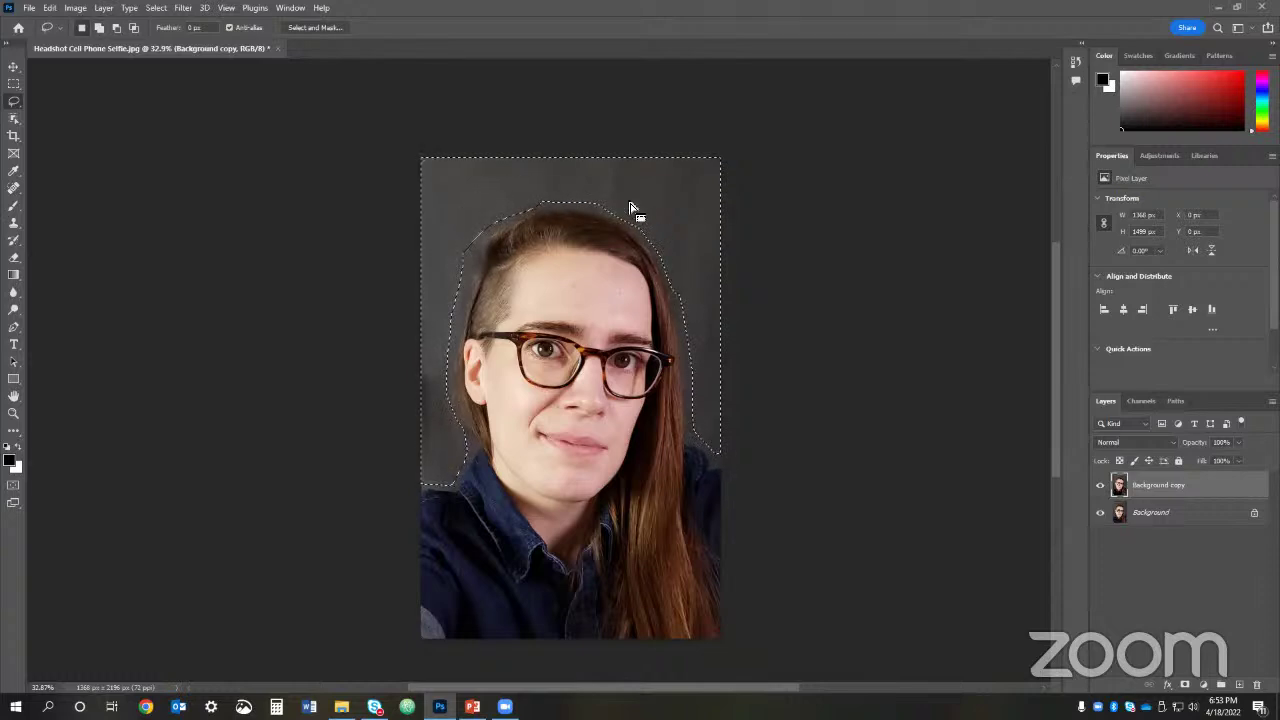
pyautogui.moveTo(630, 210); pyautogui.dragTo(655, 292)
pyautogui.moveTo(645, 207); pyautogui.dragTo(650, 211)
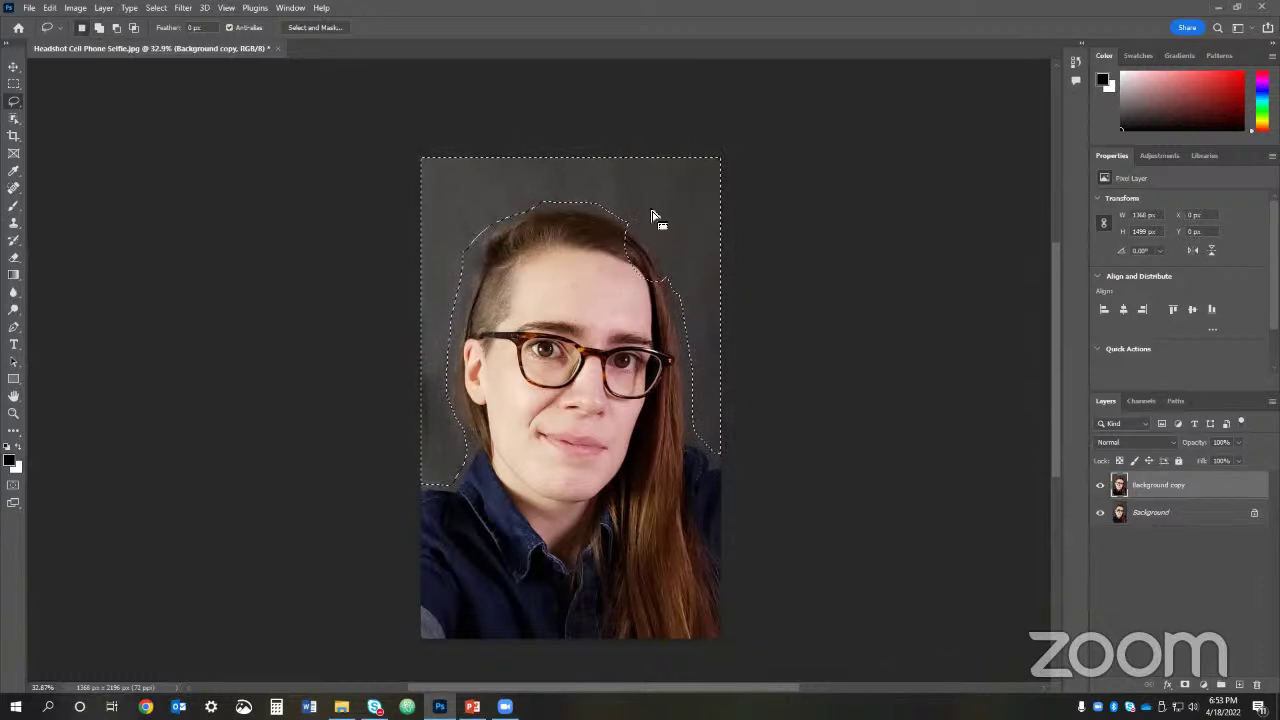
# Step: Add and subtract small corrections along the hair's right edge
pyautogui.press('alt')
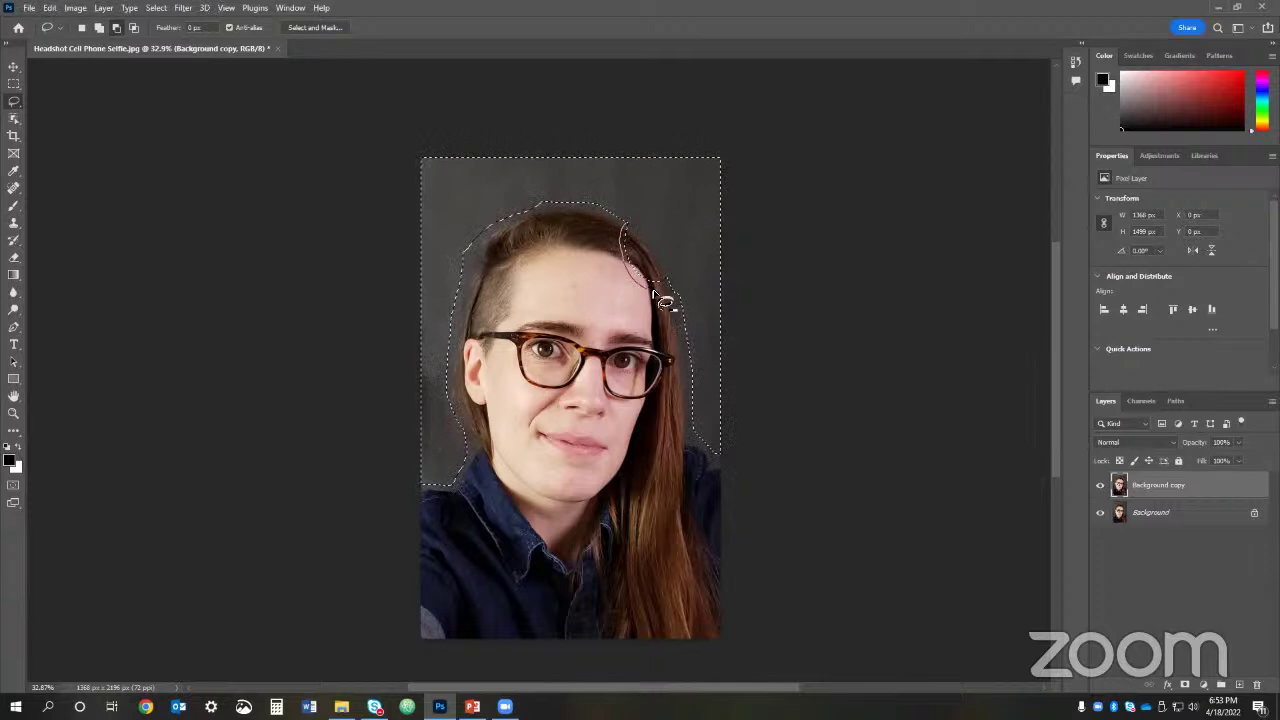
pyautogui.moveTo(669, 277); pyautogui.dragTo(658, 260)
pyautogui.moveTo(626, 228); pyautogui.dragTo(641, 230)
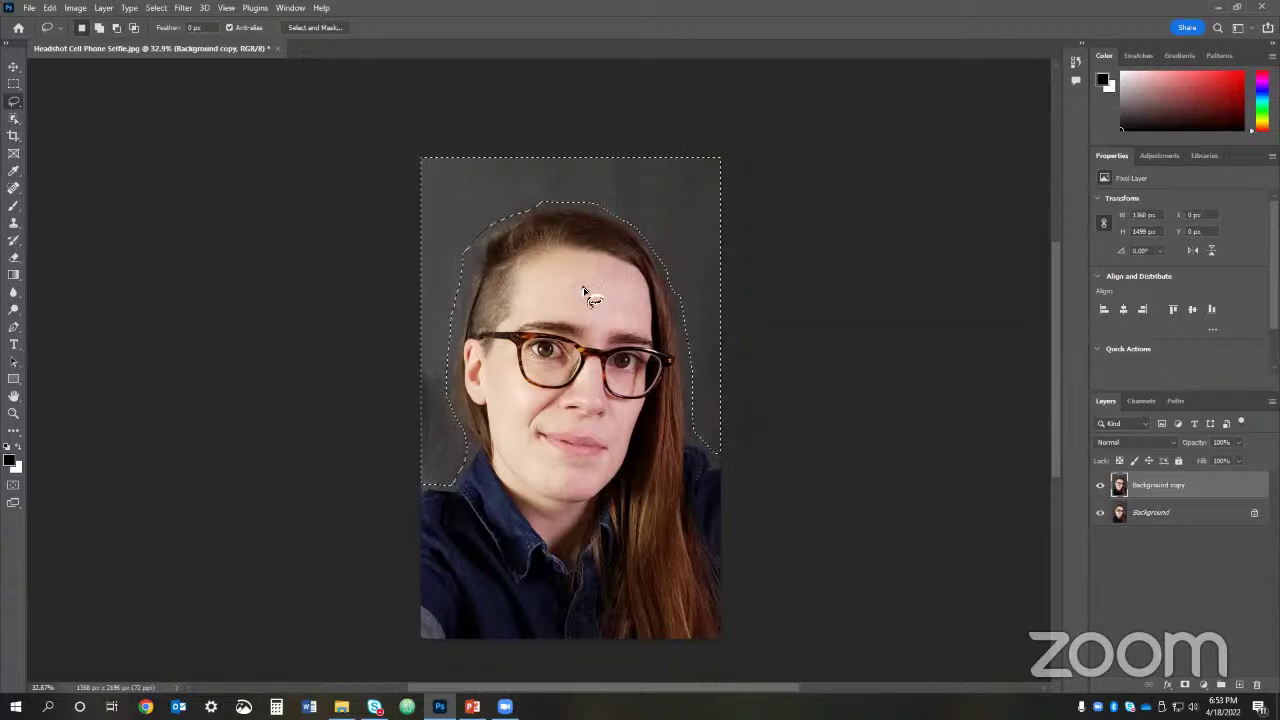
pyautogui.press('alt')
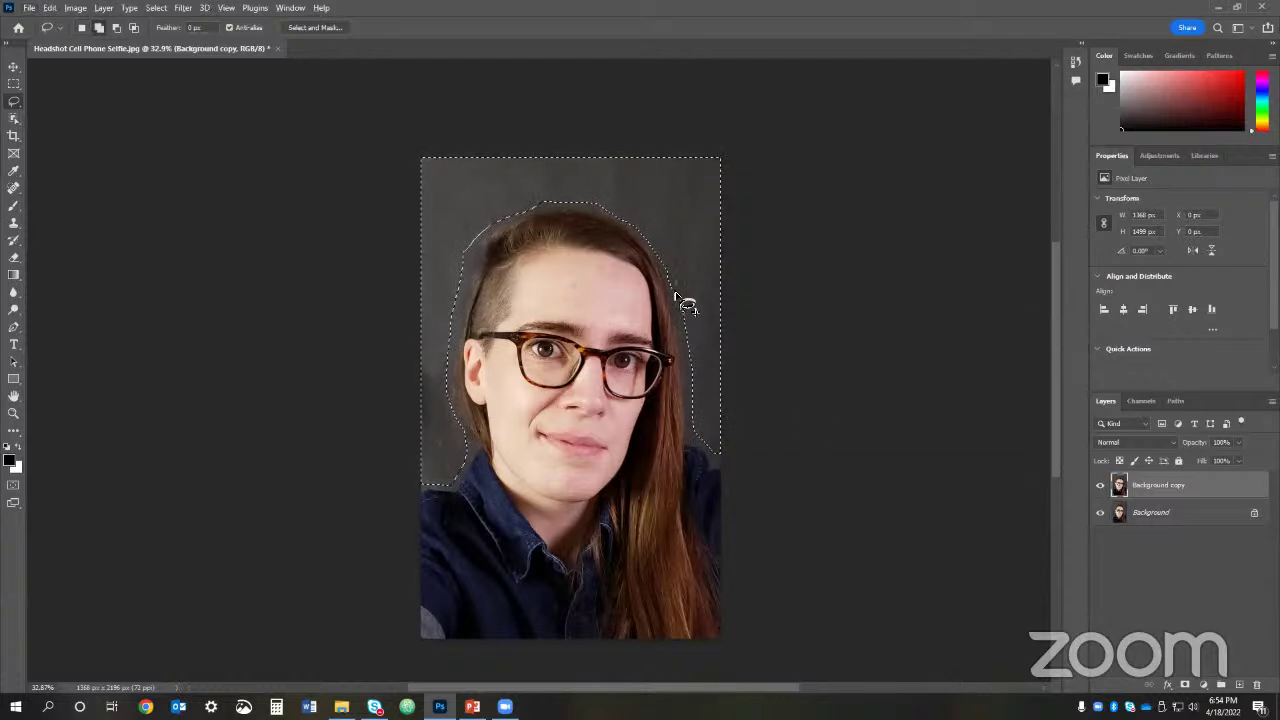
pyautogui.moveTo(704, 290); pyautogui.dragTo(697, 285)
# Step: Feather the background selection with a 15-pixel radius
pyautogui.rightClick(464, 186)
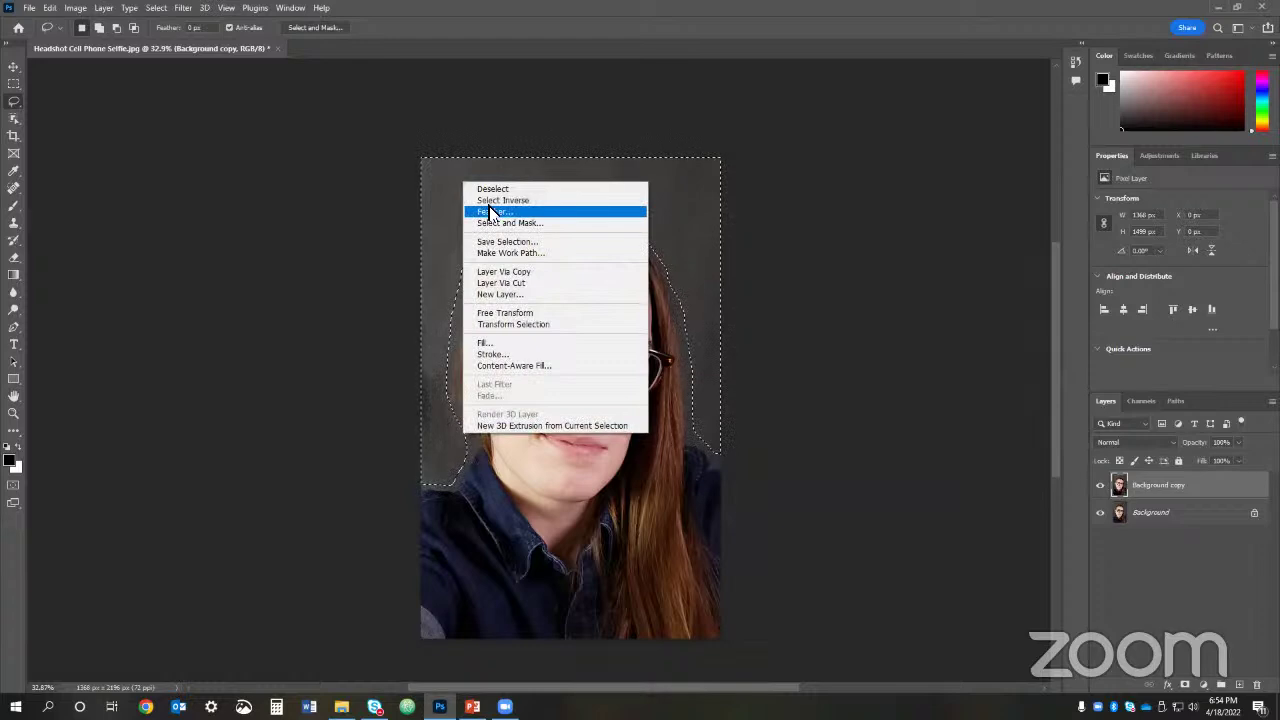
pyautogui.click(490, 212)
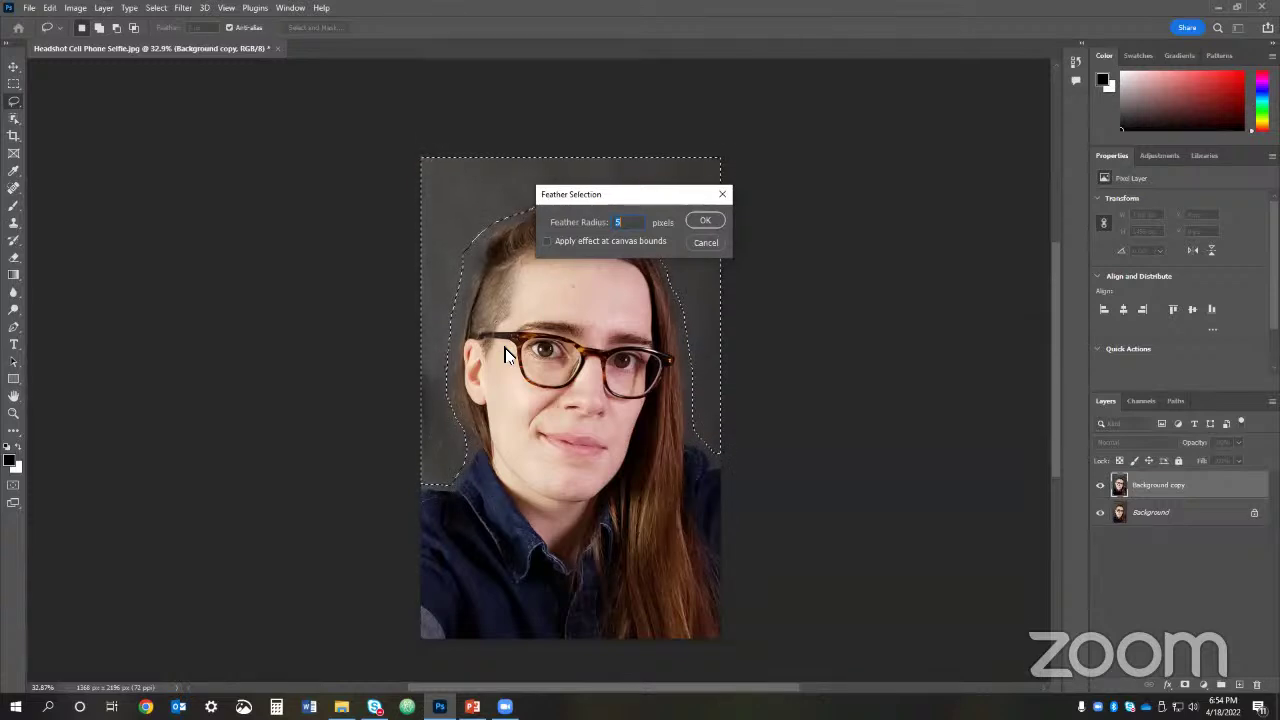
pyautogui.write('15')
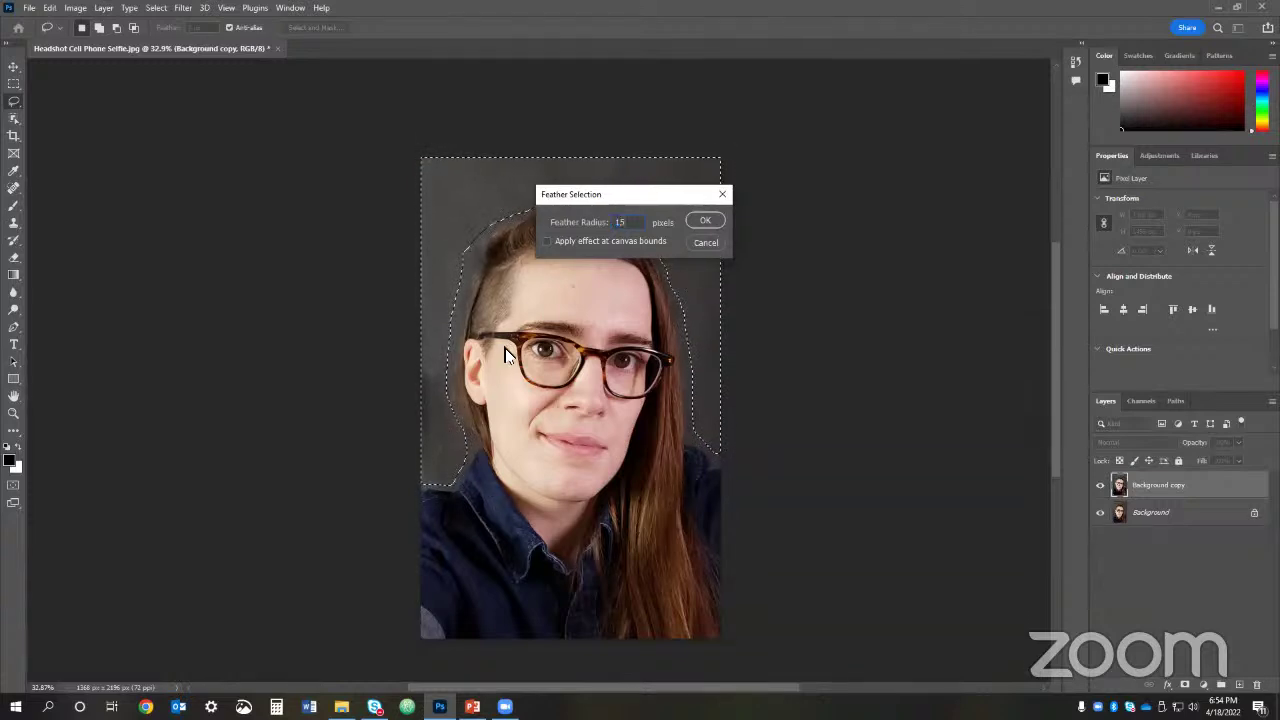
pyautogui.click(715, 219)
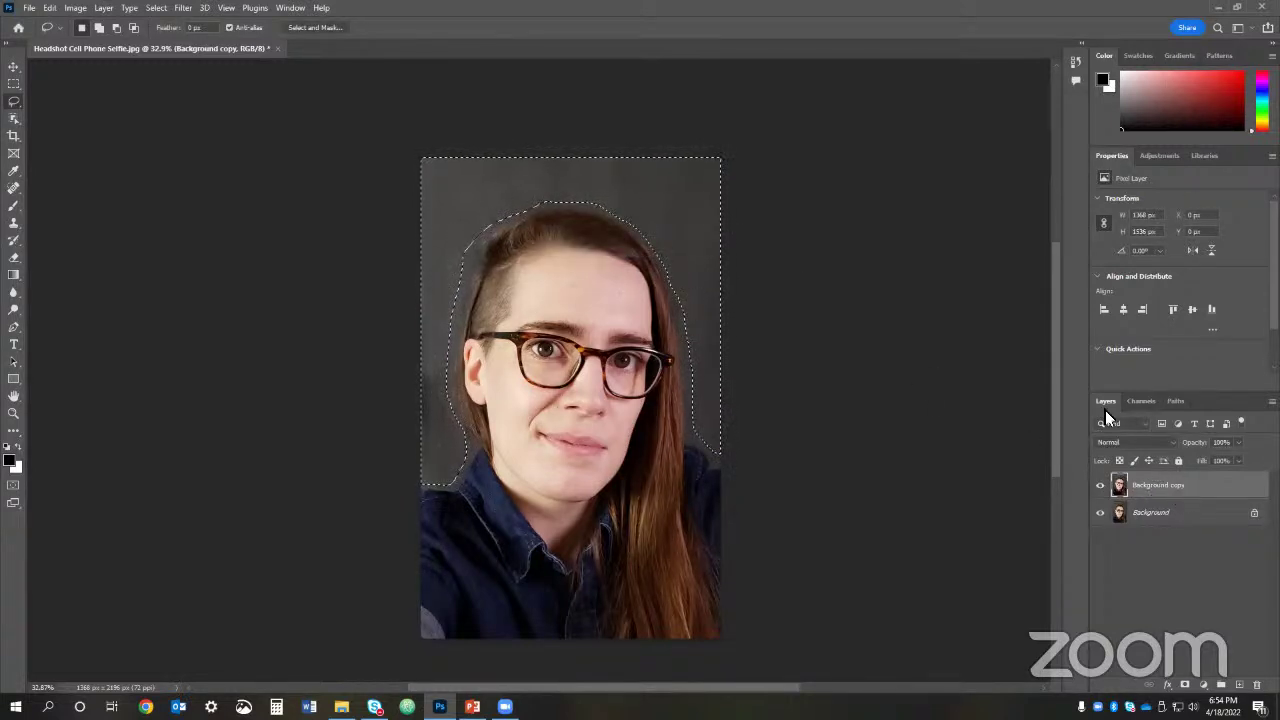
# Step: Apply a 6.0-pixel Gaussian Blur to the selected background, with the preview zoomed out
pyautogui.click(180, 9)
pyautogui.moveTo(272, 178)
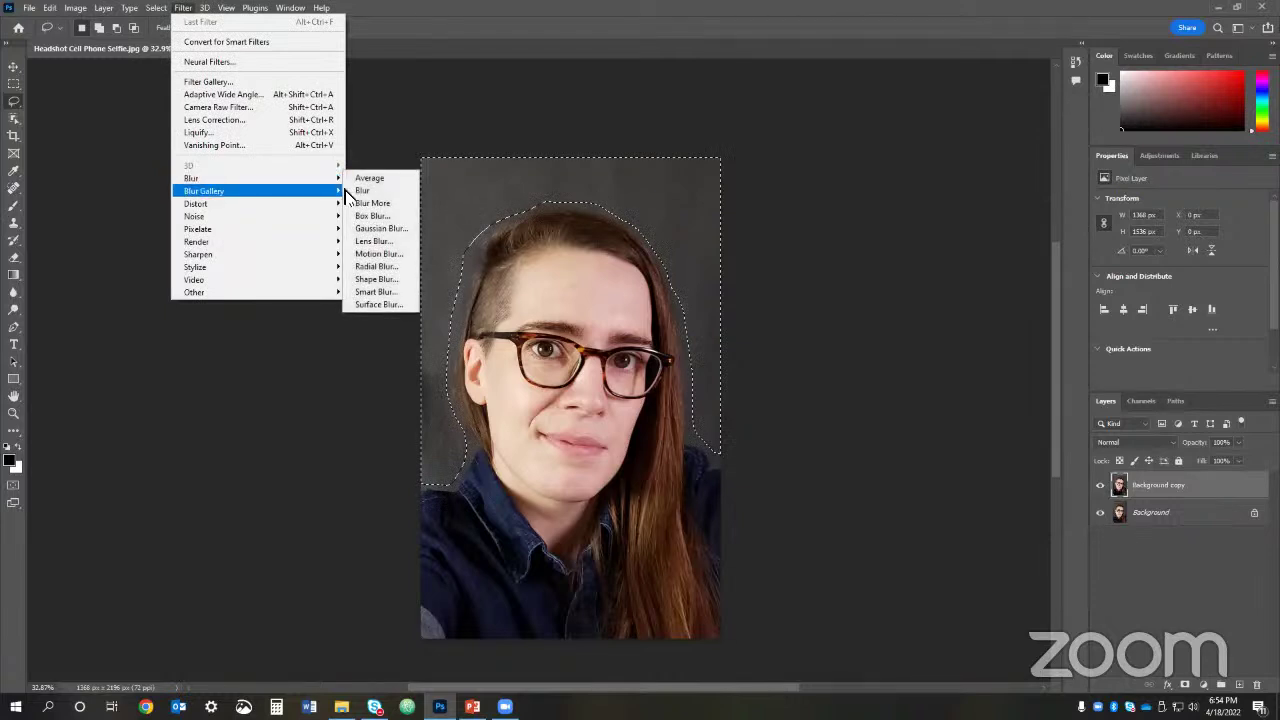
pyautogui.press('Return')
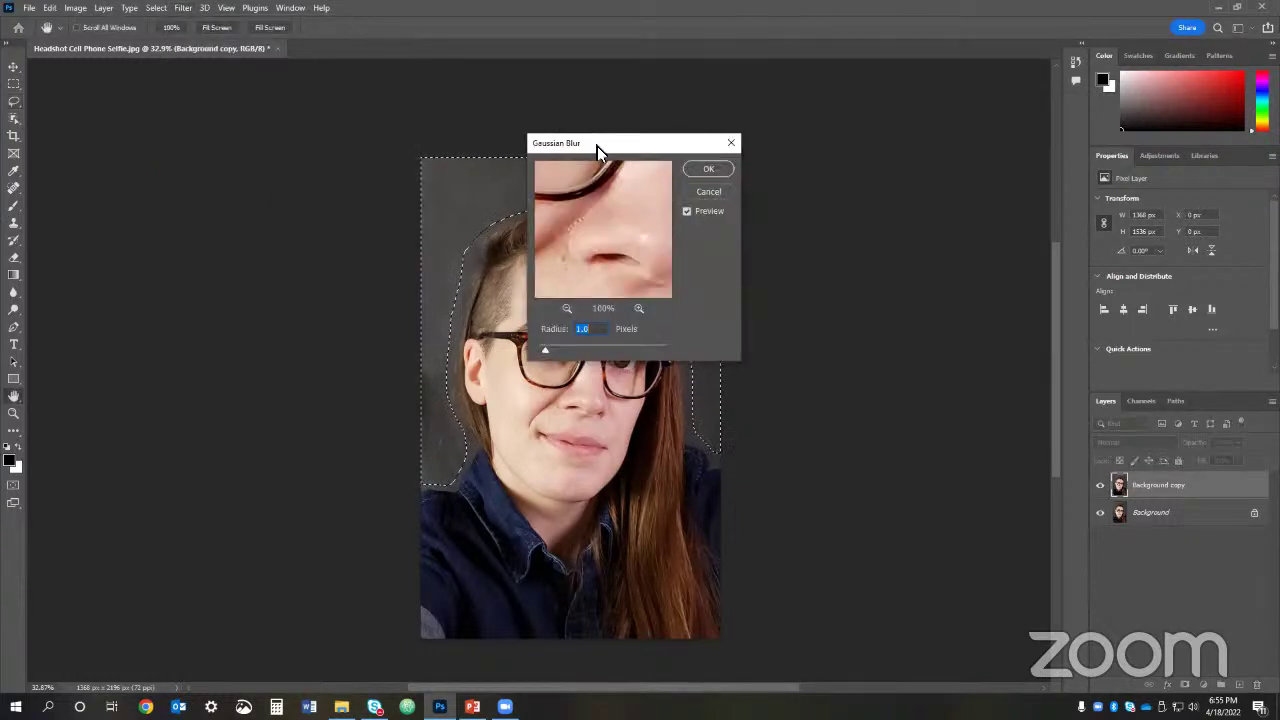
pyautogui.moveTo(663, 155); pyautogui.dragTo(946, 153)
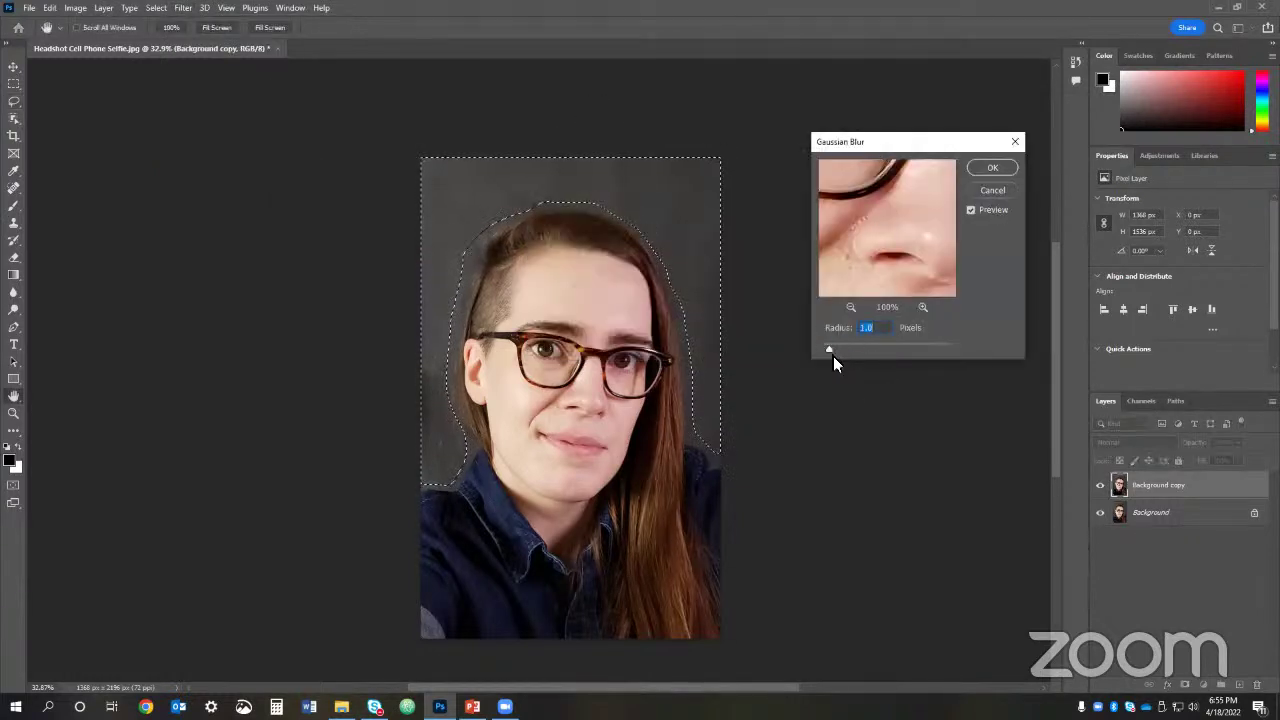
pyautogui.moveTo(853, 206); pyautogui.dragTo(941, 315)
pyautogui.moveTo(880, 170); pyautogui.dragTo(880, 280)
pyautogui.click(850, 307)
pyautogui.click(850, 307)
pyautogui.click(850, 307)
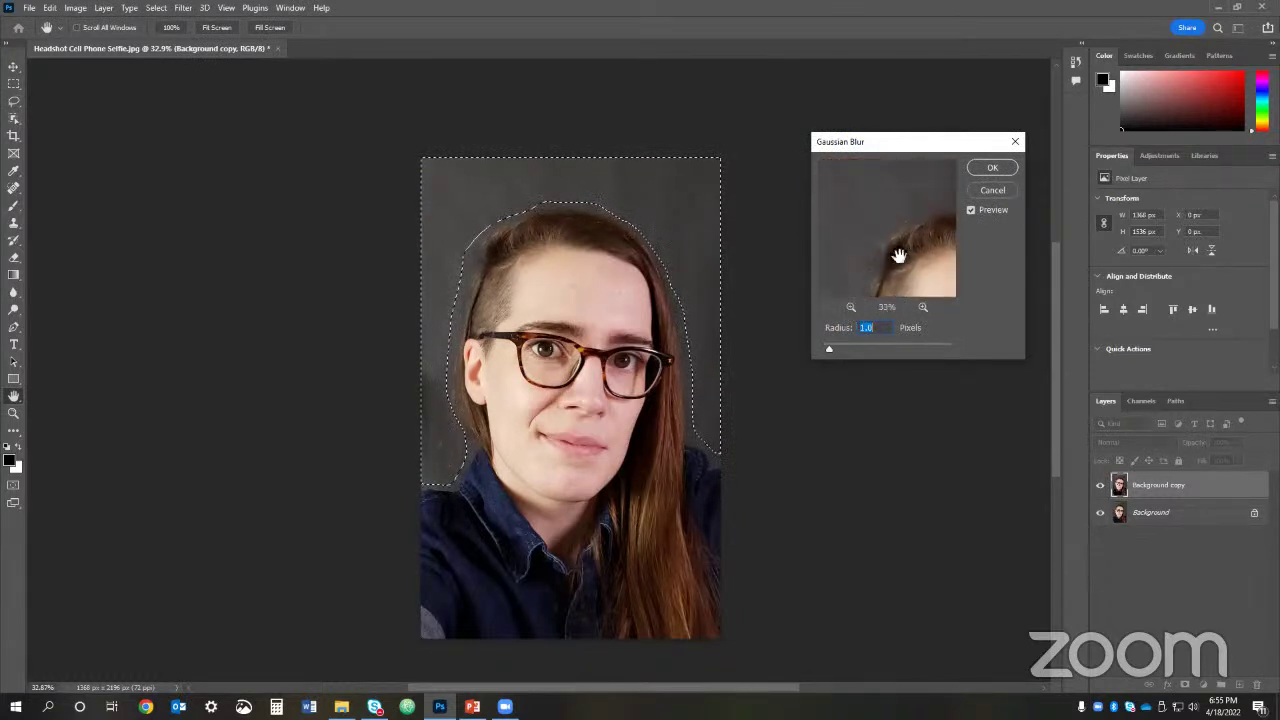
pyautogui.click(851, 307)
pyautogui.click(851, 307)
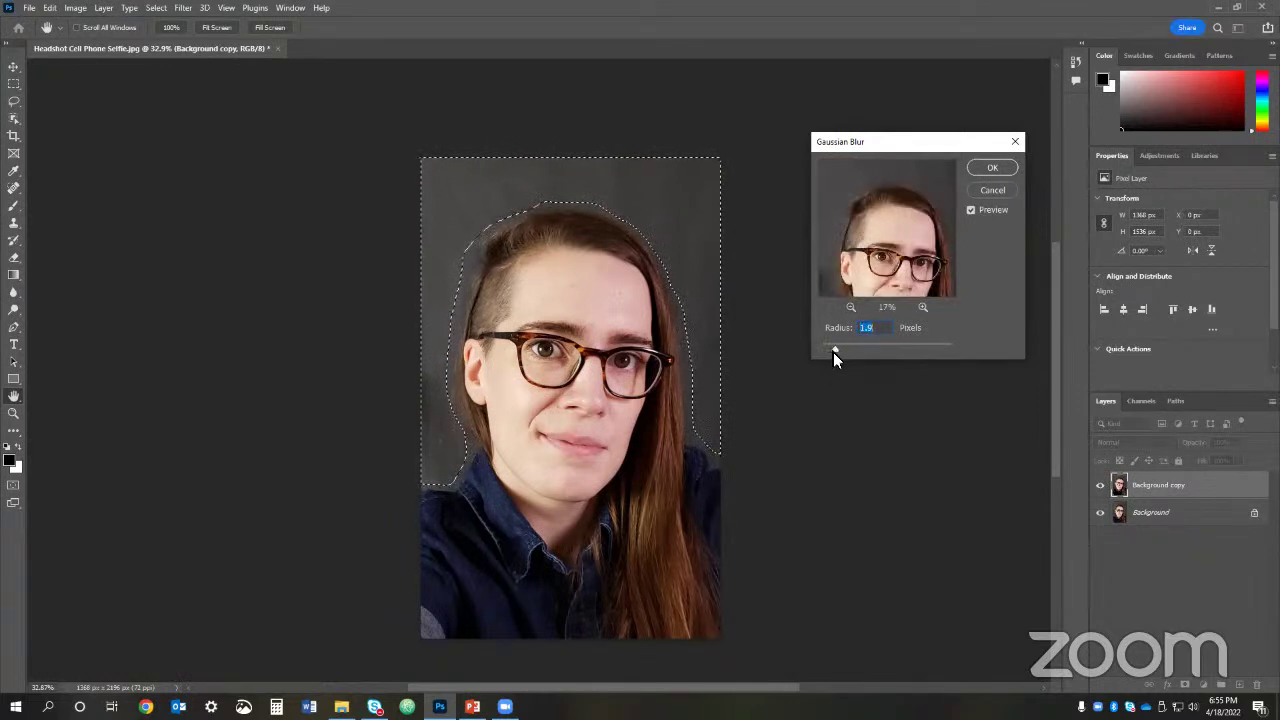
pyautogui.moveTo(833, 352); pyautogui.dragTo(855, 344)
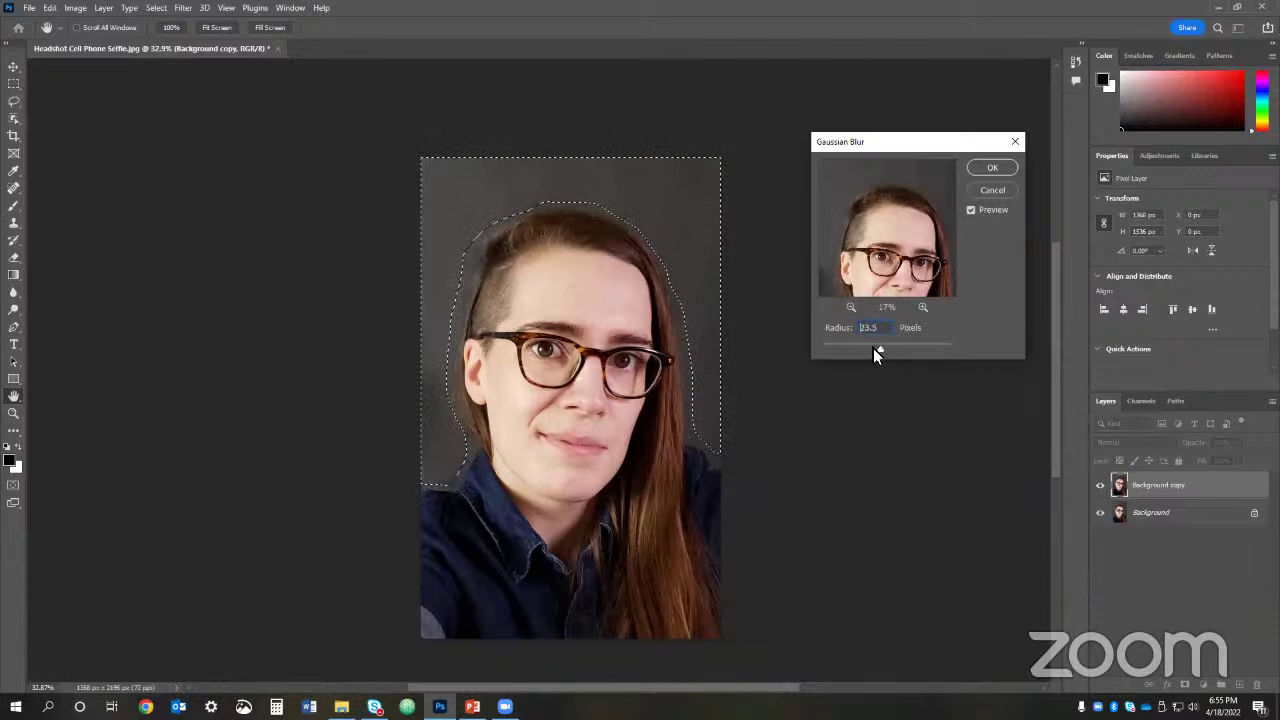
pyautogui.moveTo(869, 348); pyautogui.dragTo(859, 350)
pyautogui.click(995, 166)
# Step: Deselect, then toggle the Background copy layer off and on twice to compare the blur
pyautogui.press('l')
pyautogui.hotkey('ctrl', 'd')
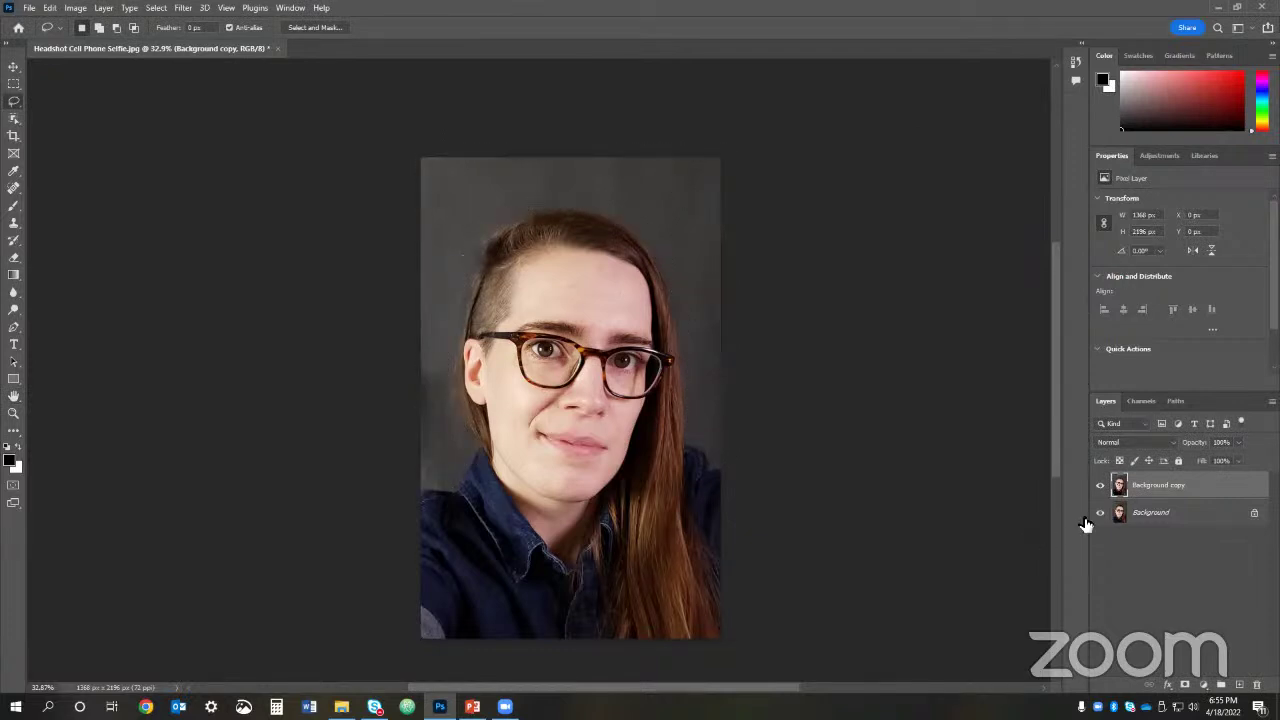
pyautogui.click(1101, 486)
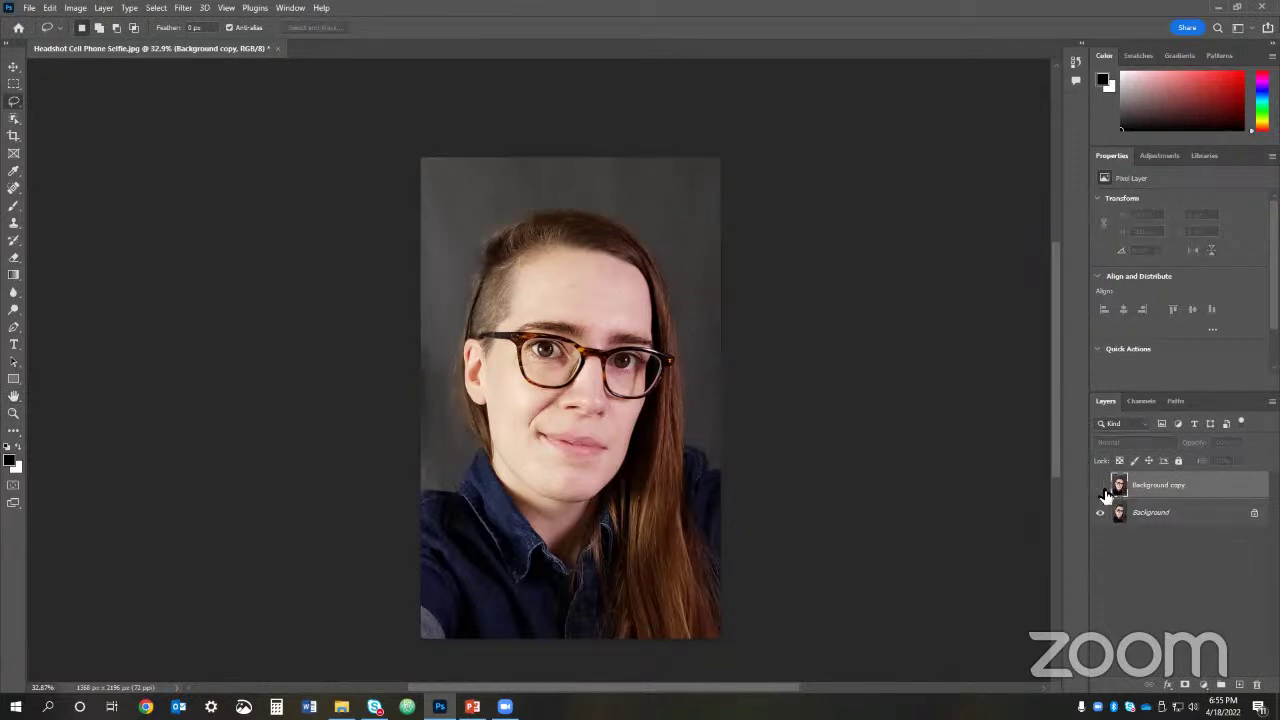
pyautogui.click(1101, 488)
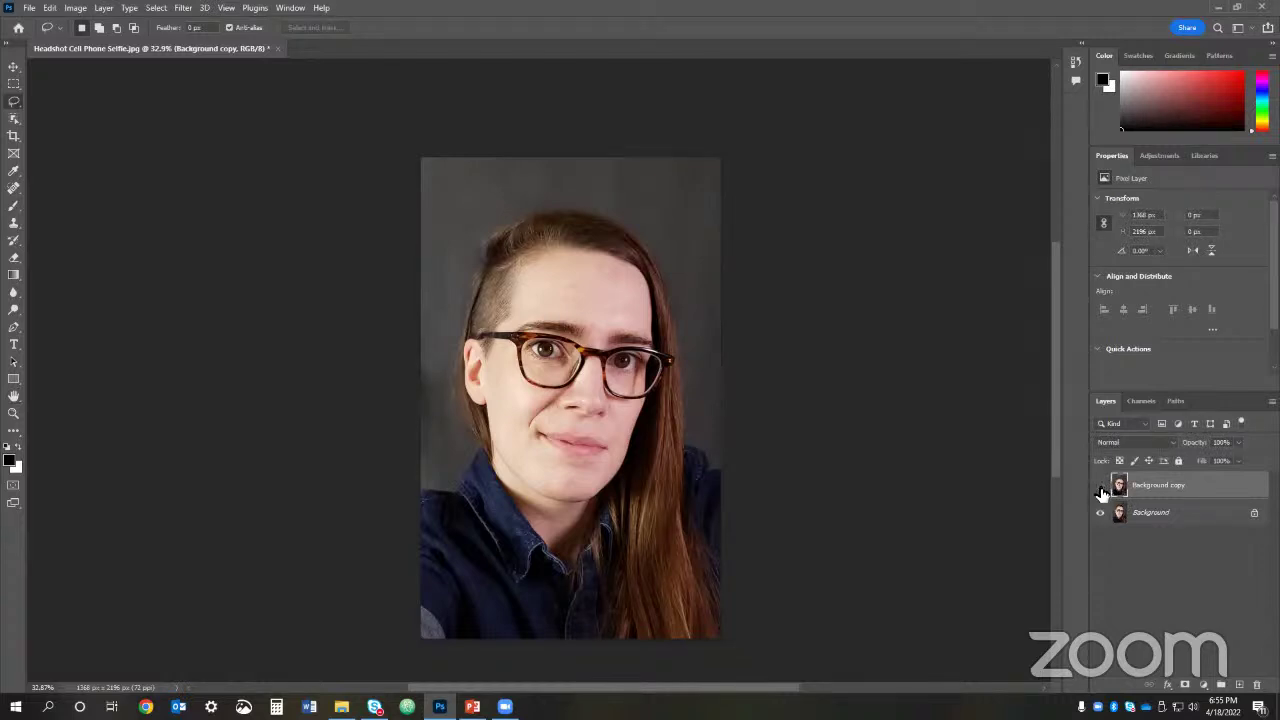
pyautogui.click(1102, 490)
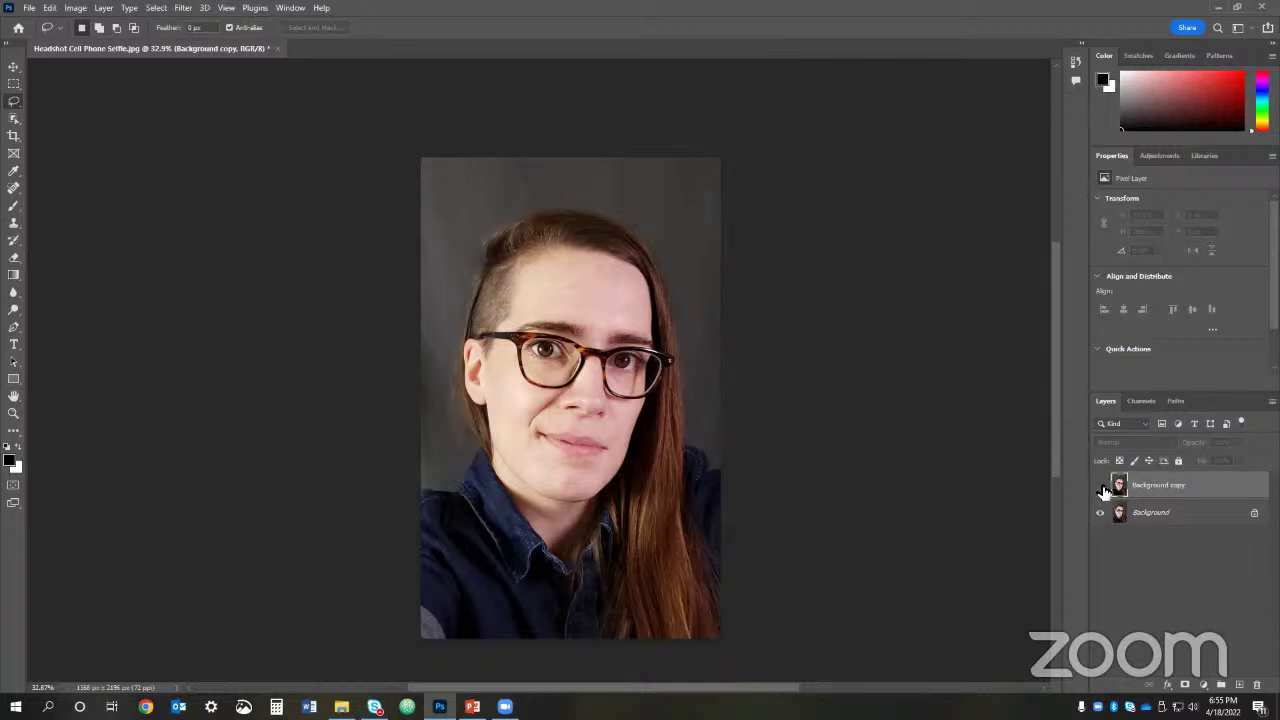
pyautogui.click(1102, 488)
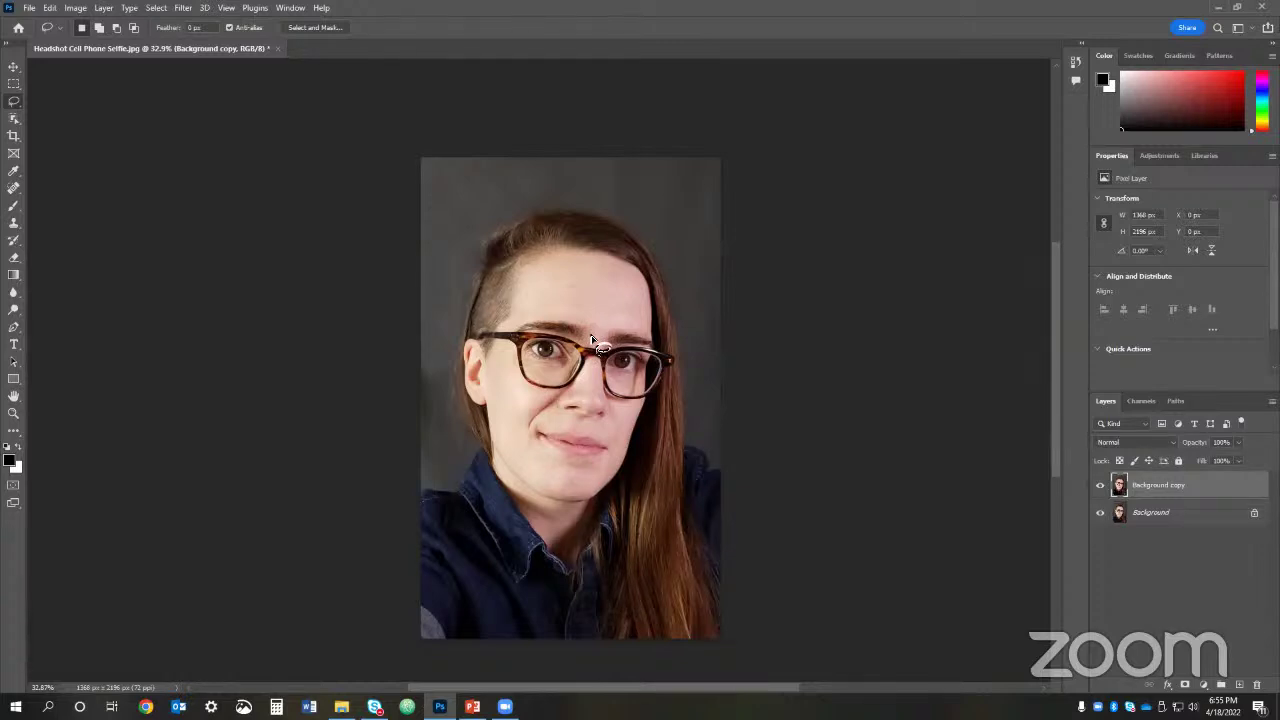
# Step: Draw an elliptical selection around the woman's hair, face and upper chest, then reposition it
pyautogui.click(13, 84)
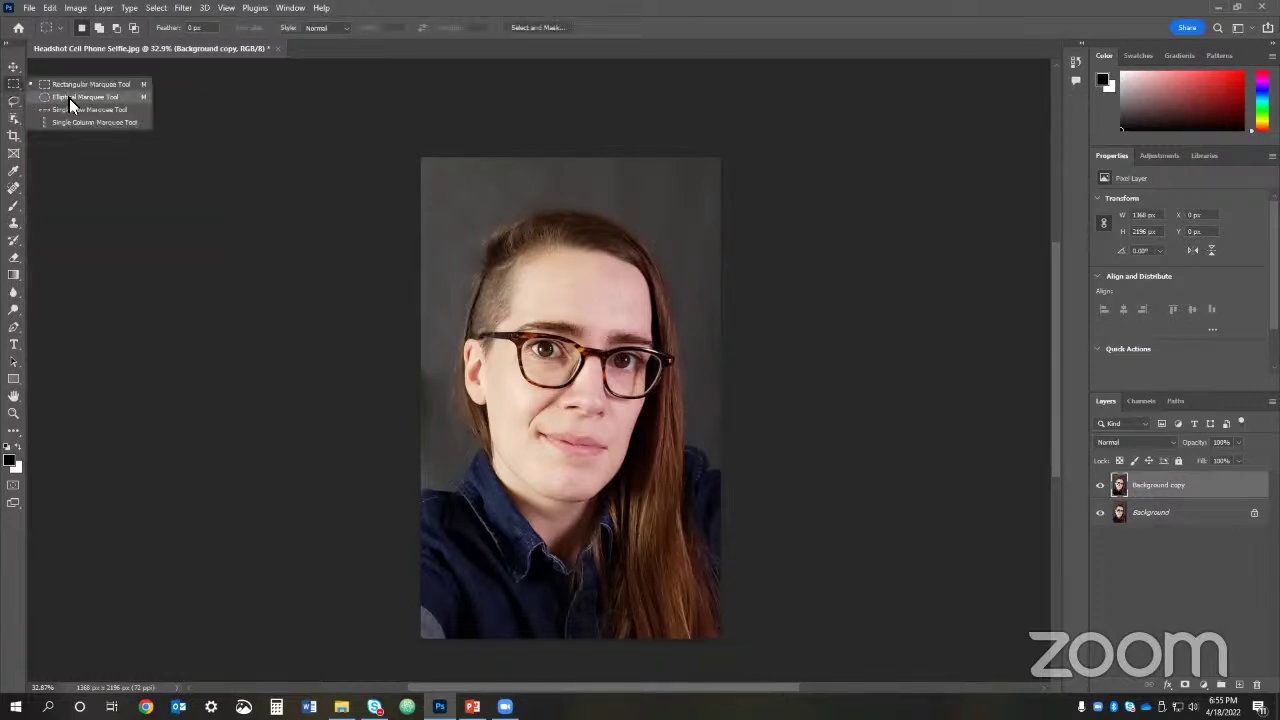
pyautogui.click(87, 98)
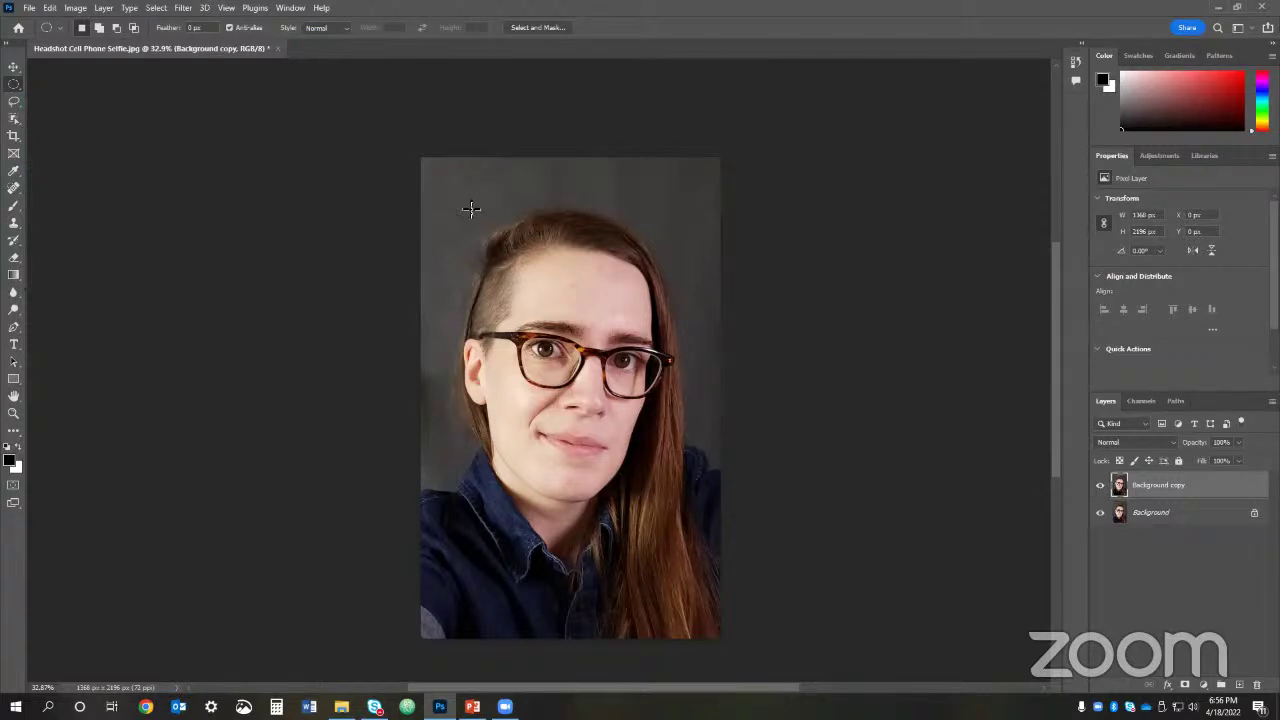
pyautogui.moveTo(466, 200); pyautogui.dragTo(689, 577)
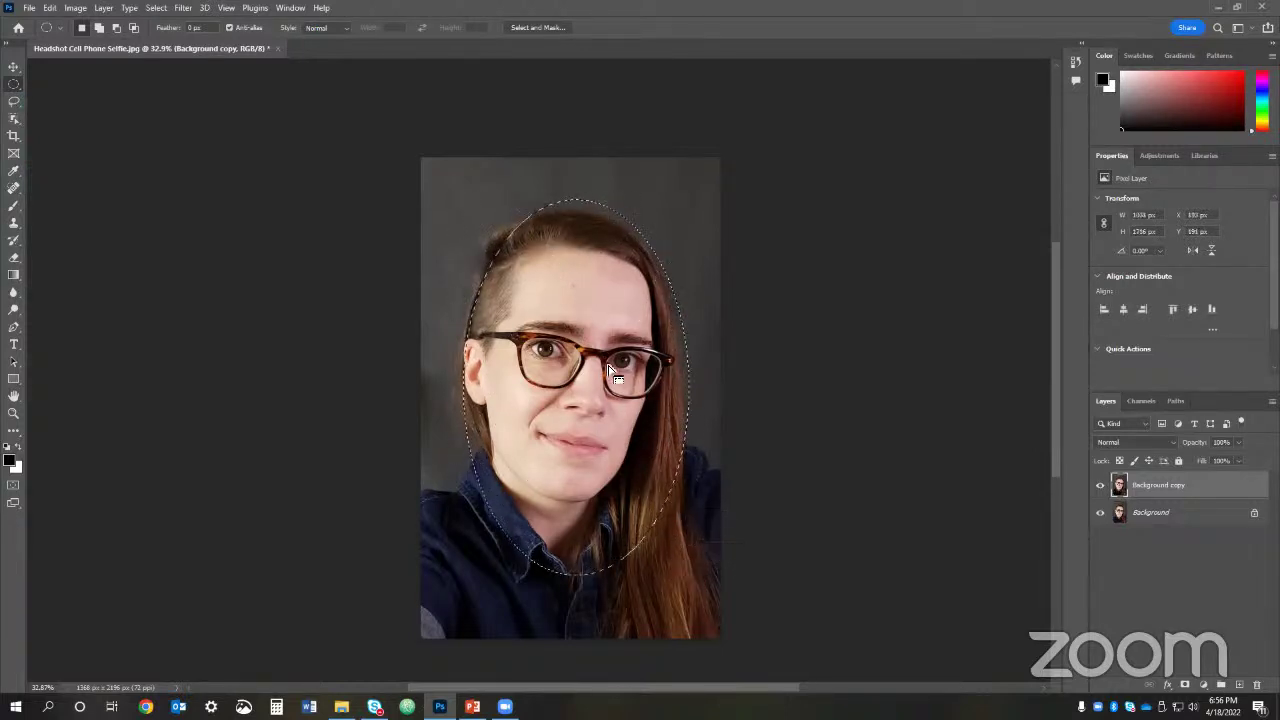
pyautogui.moveTo(583, 311)
pyautogui.mouseDown()
pyautogui.moveTo(573, 307)
pyautogui.moveTo(585, 284)
pyautogui.moveTo(580, 300)
pyautogui.mouseUp()
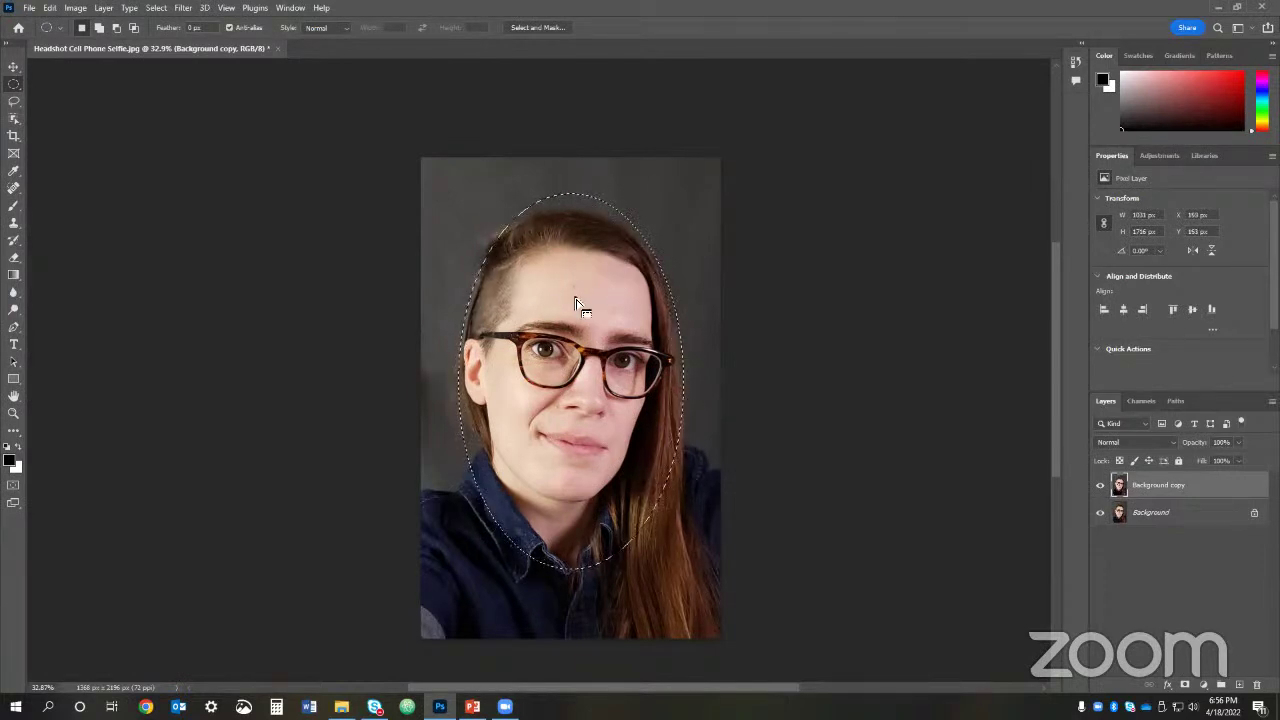
# Step: Open Feather for the oval selection and enter a 60-pixel radius
pyautogui.rightClick(586, 281)
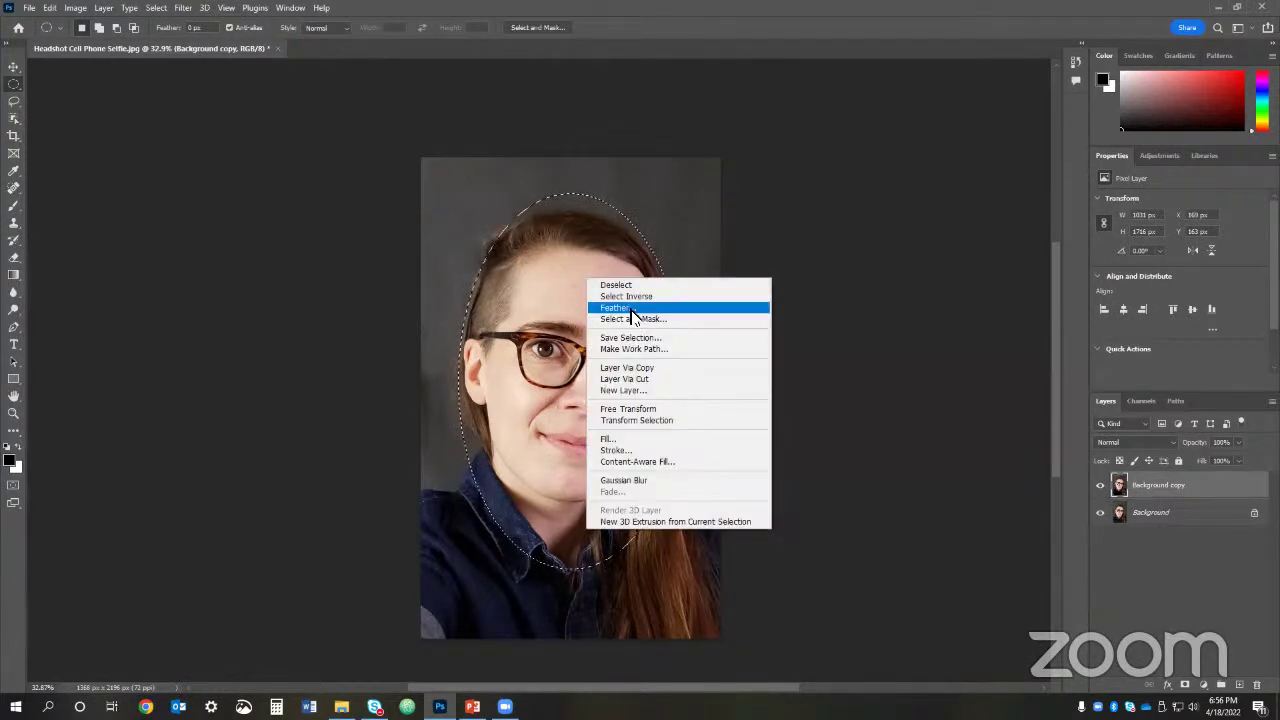
pyautogui.click(631, 309)
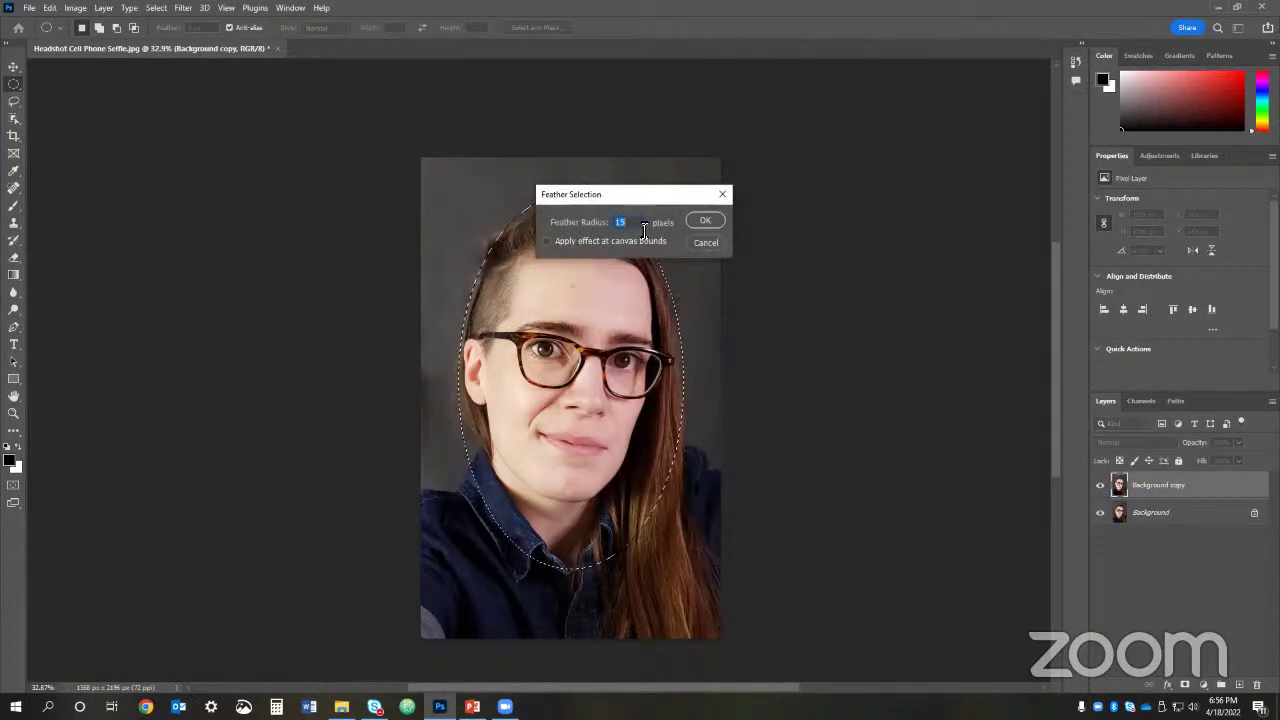
pyautogui.write('60')
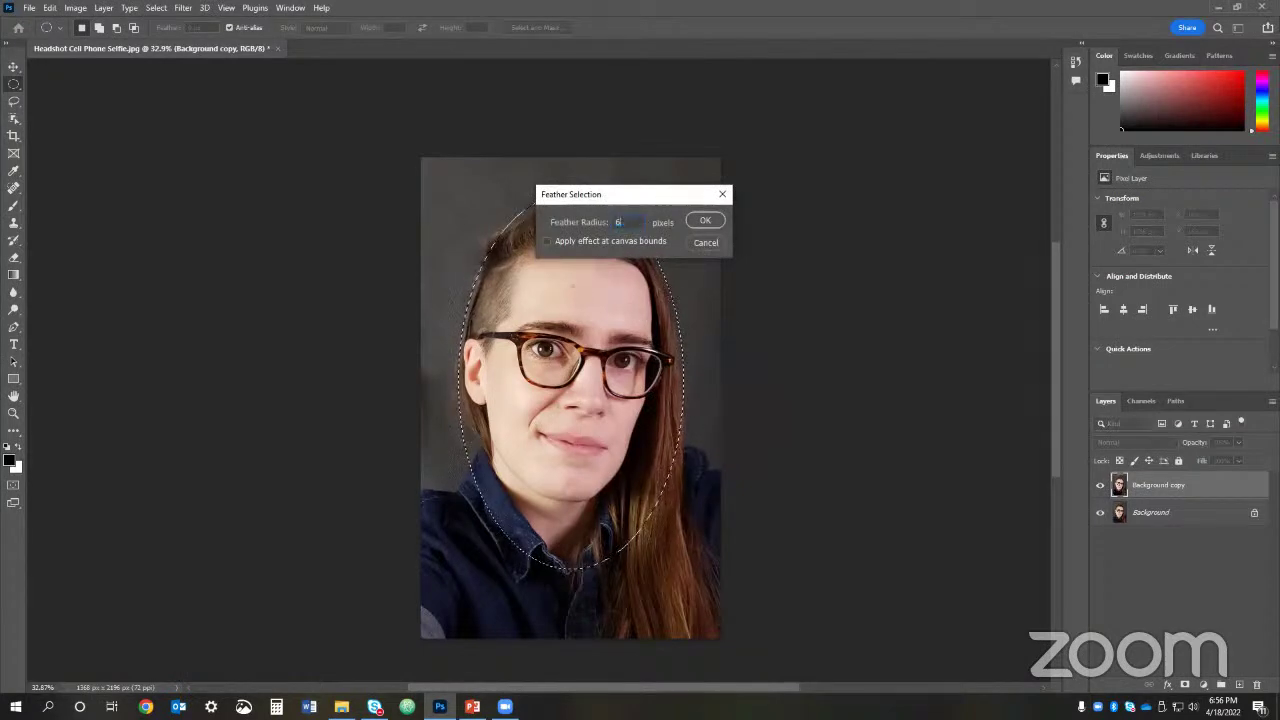
# Step: Apply the 60-pixel feather and invert the selection to target the background
pyautogui.click(707, 221)
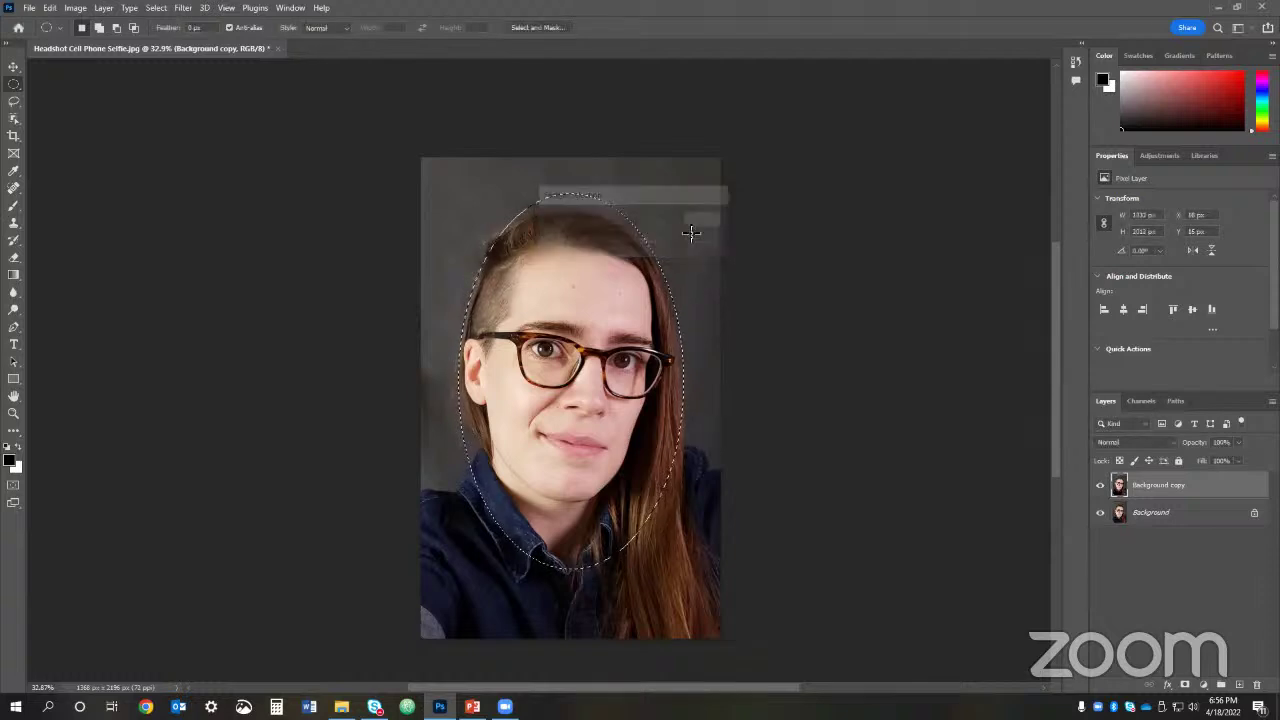
pyautogui.rightClick(566, 303)
pyautogui.click(628, 323)
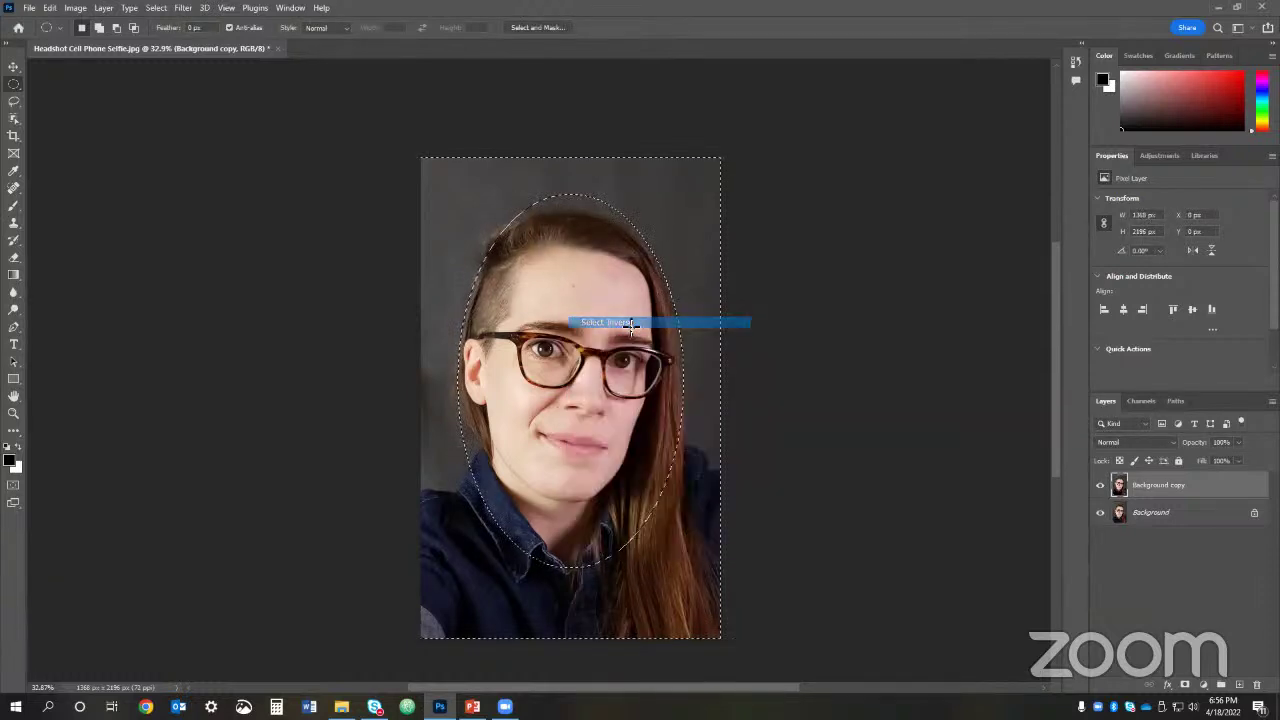
# Step: Add a Brightness/Contrast adjustment at about -21 brightness and compare it on and off
pyautogui.click(1163, 158)
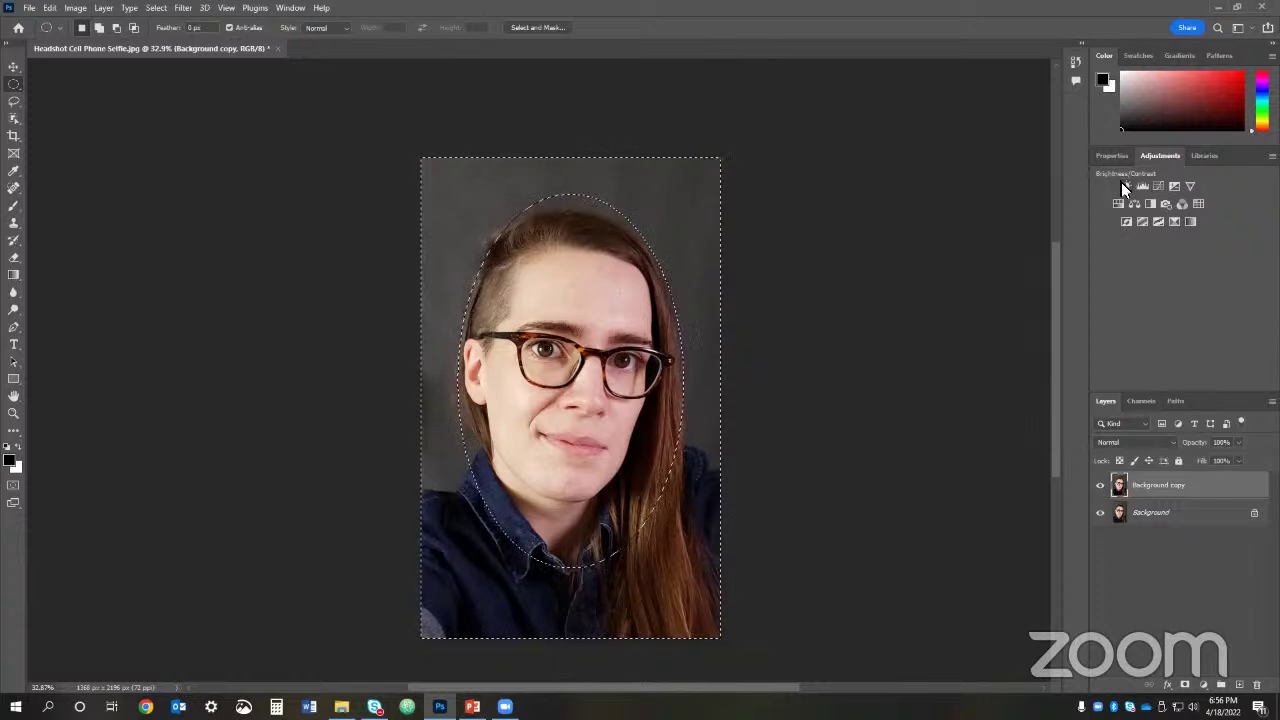
pyautogui.click(1123, 186)
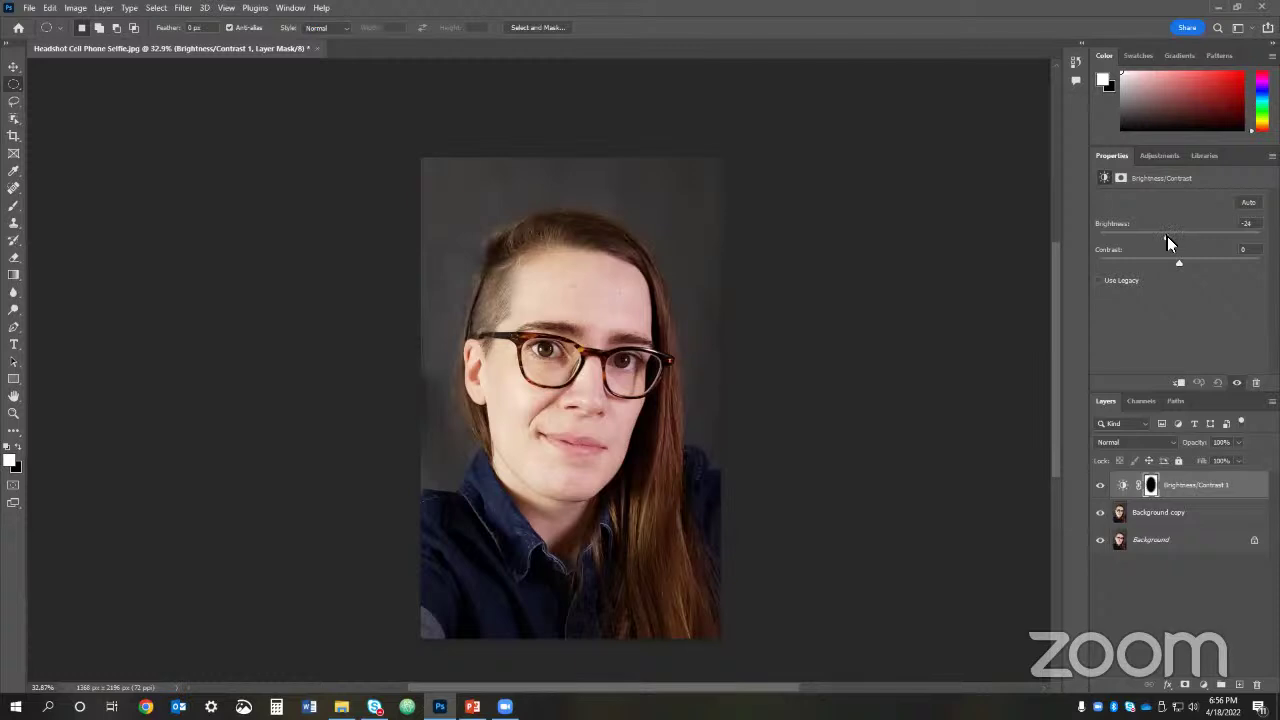
pyautogui.click(1101, 492)
pyautogui.click(1101, 490)
pyautogui.hotkey('alt', 'f')
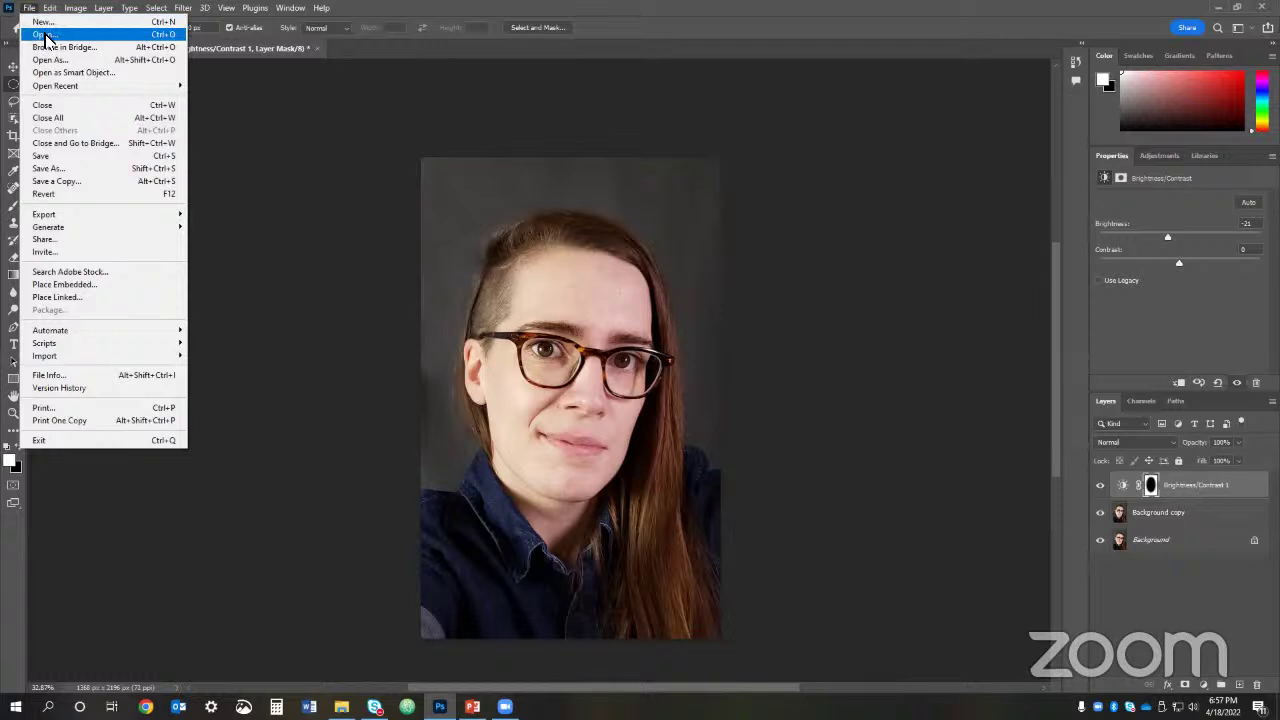
# Step: Open Headshot Cell Phone Brick Background.jpg from Desktop > Headshots at Home - Class Files > Cell Phone Photos
pyautogui.click(45, 36)
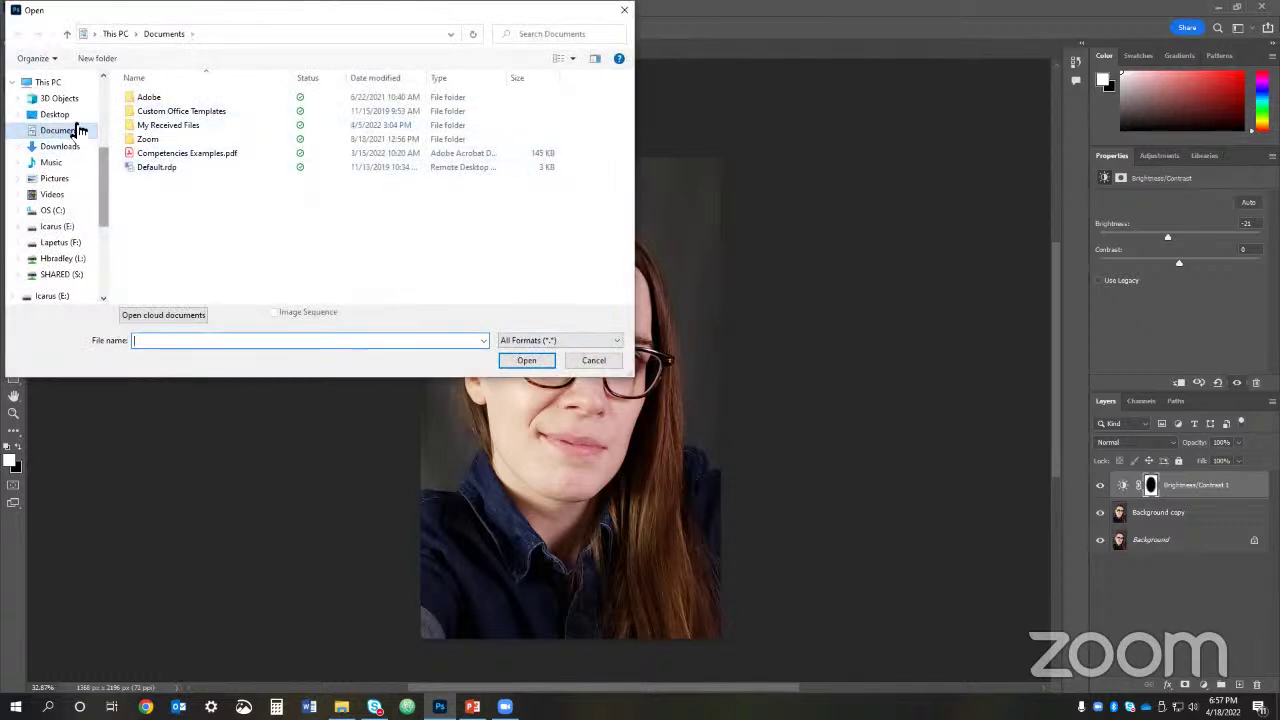
pyautogui.click(55, 114)
pyautogui.doubleClick(217, 114)
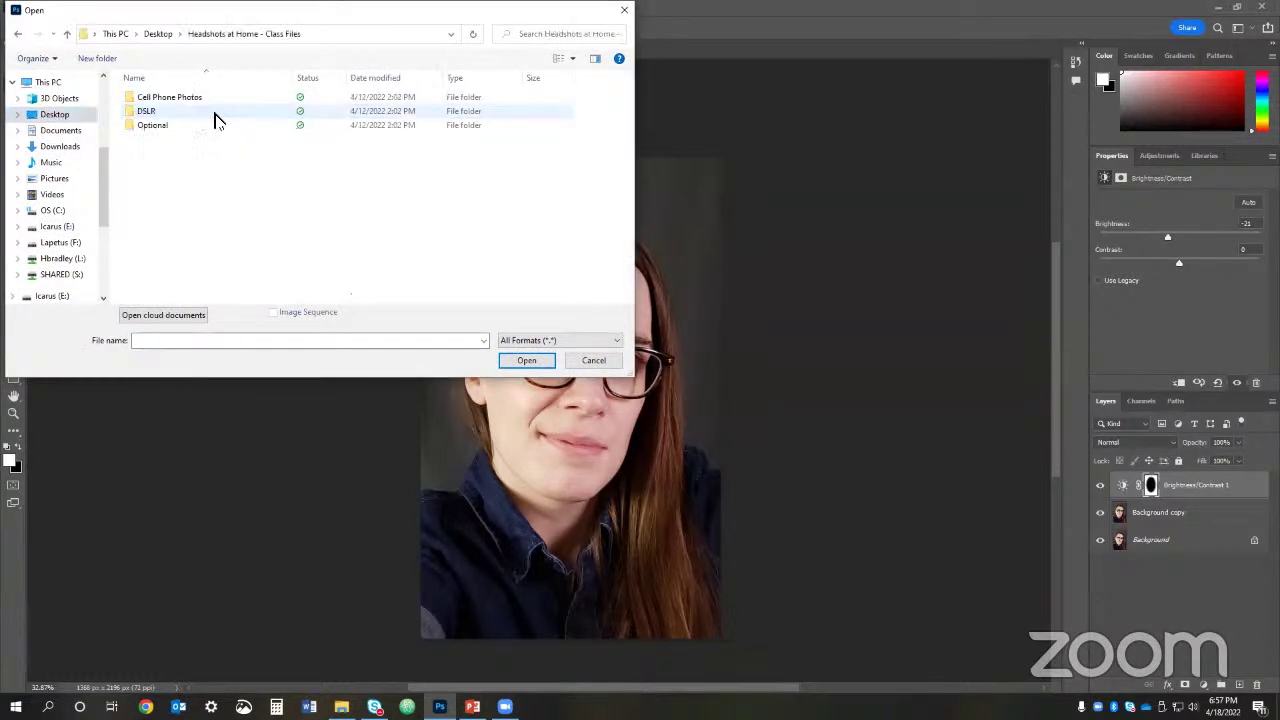
pyautogui.doubleClick(192, 99)
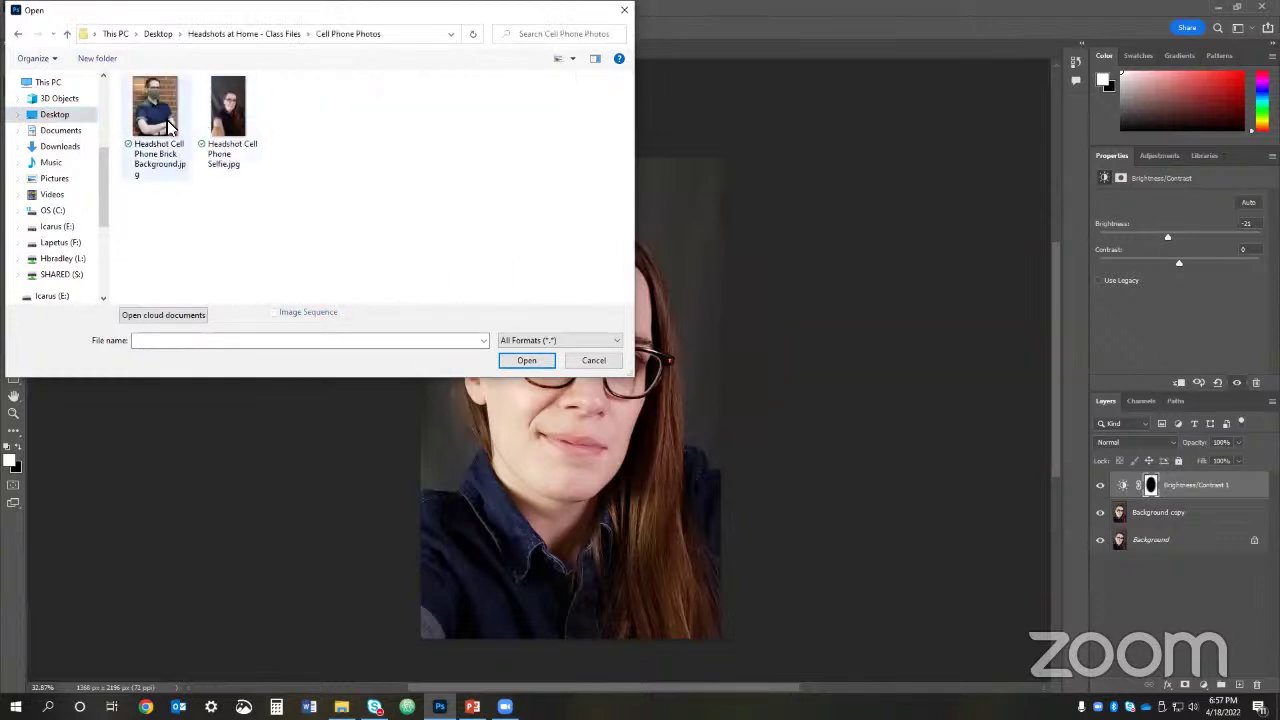
pyautogui.click(168, 125)
pyautogui.click(535, 361)
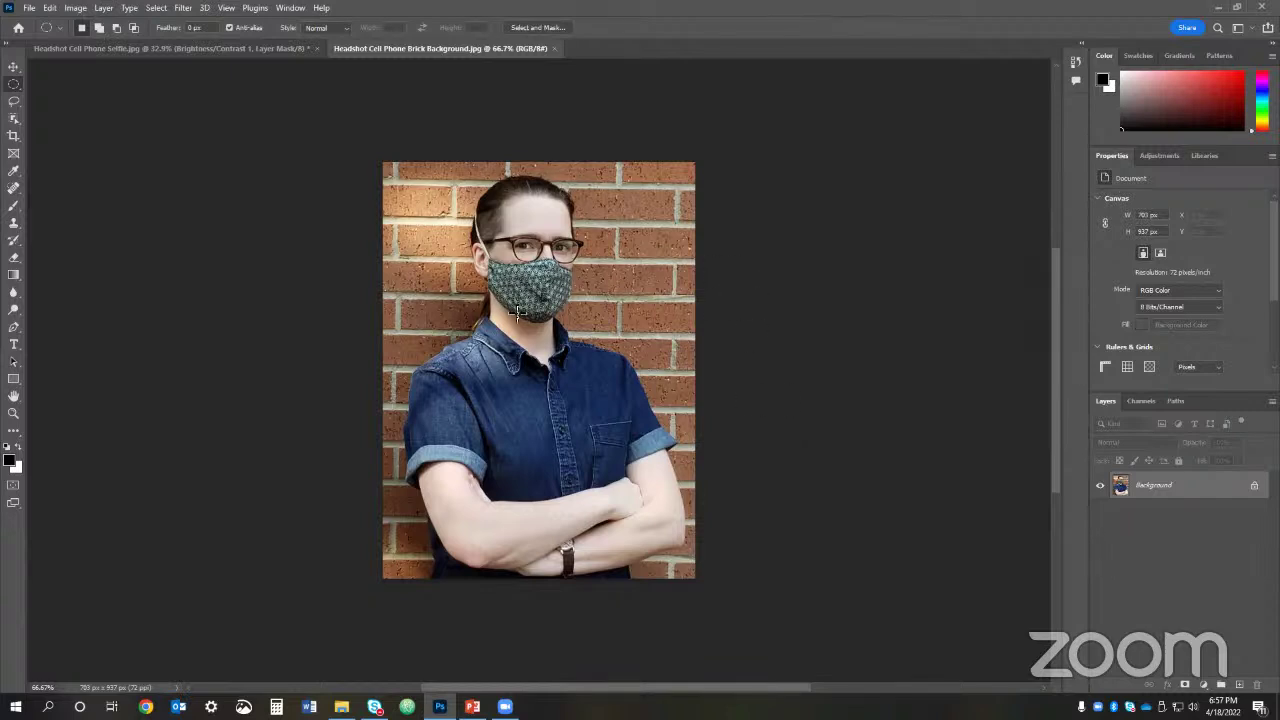
pyautogui.click(283, 52)
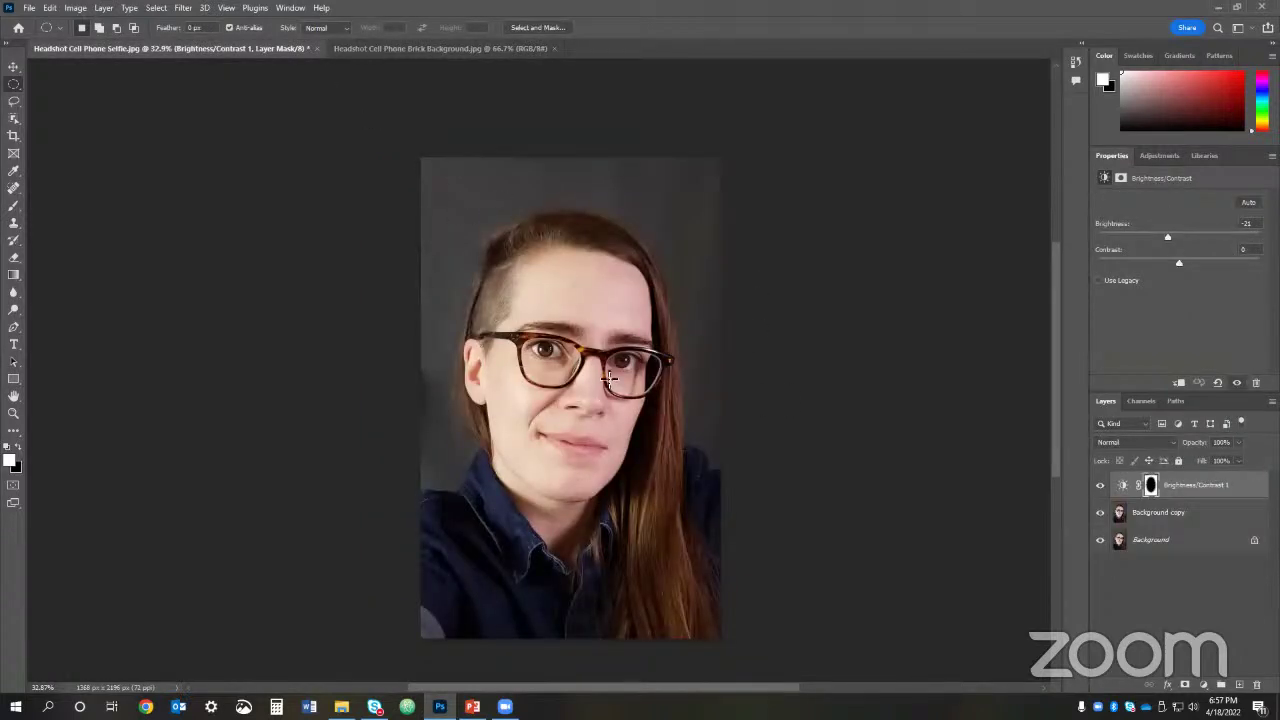
pyautogui.click(404, 50)
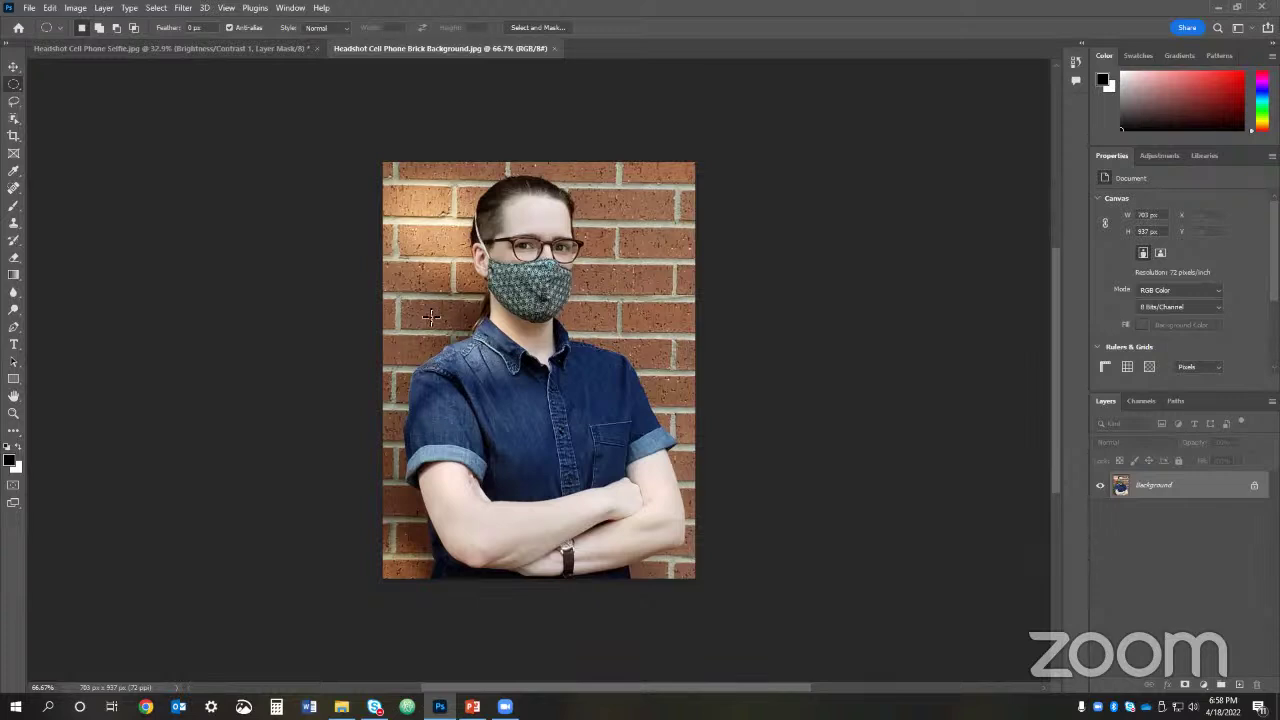
# Step: Straighten the brick-wall headshot by rotating the crop about -1.1°, cropping it to 686 × 915 px
pyautogui.click(15, 136)
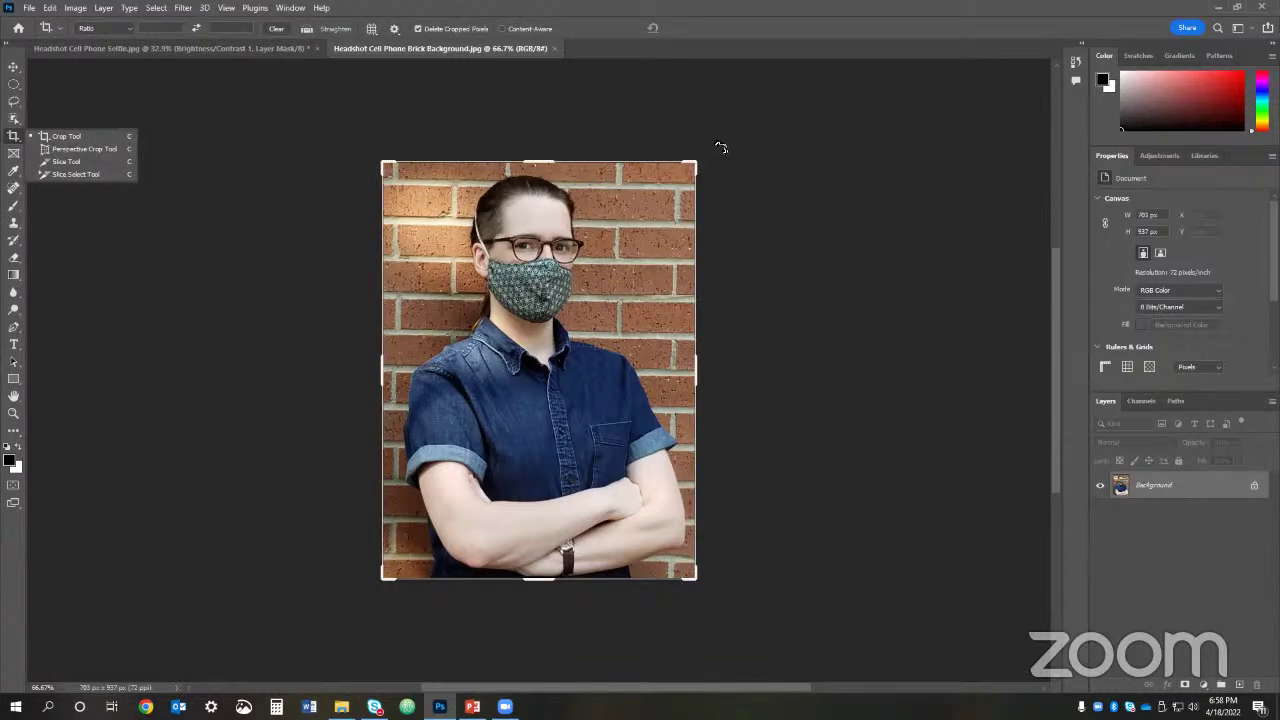
pyautogui.moveTo(727, 147); pyautogui.dragTo(721, 152)
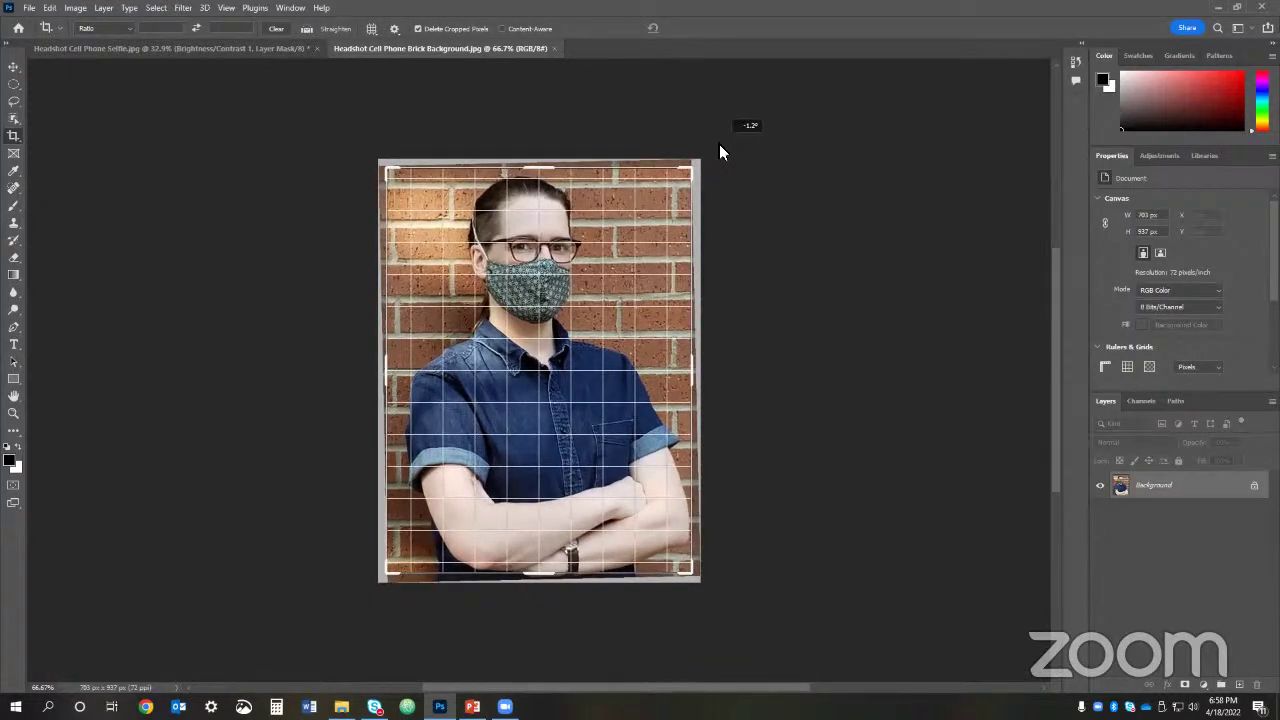
pyautogui.moveTo(720, 145); pyautogui.dragTo(722, 146)
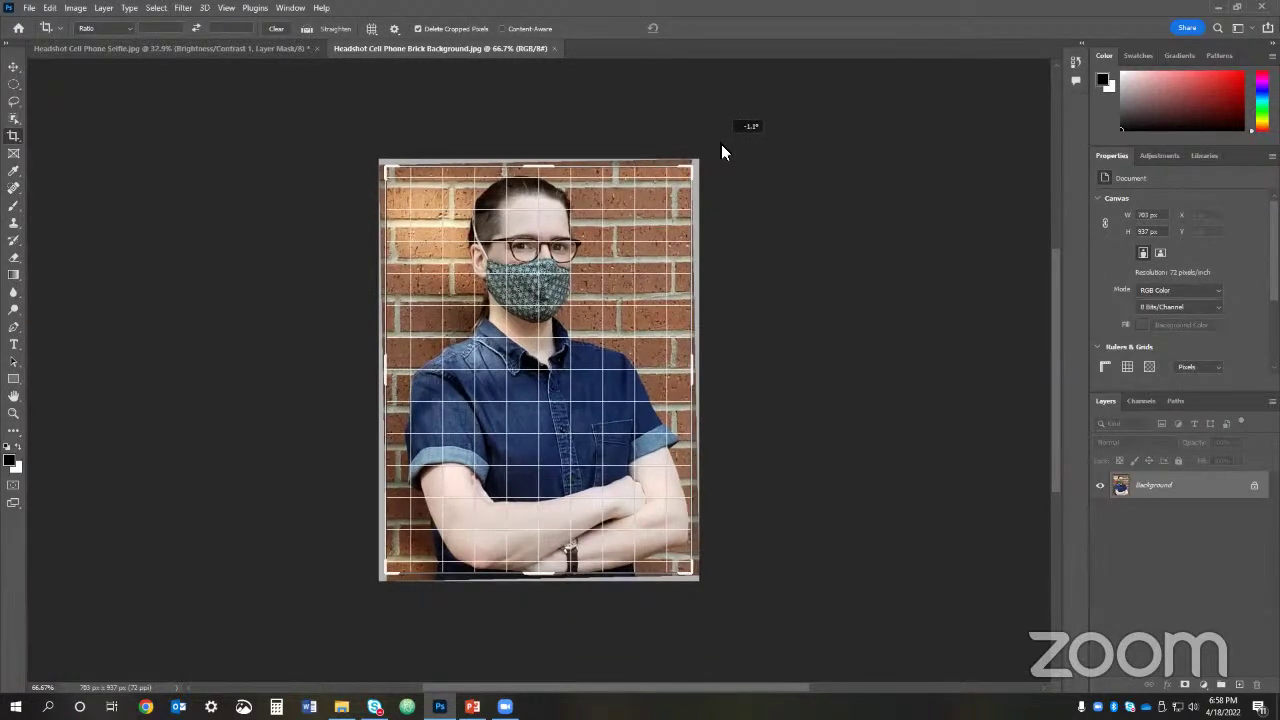
pyautogui.moveTo(721, 144); pyautogui.dragTo(724, 145)
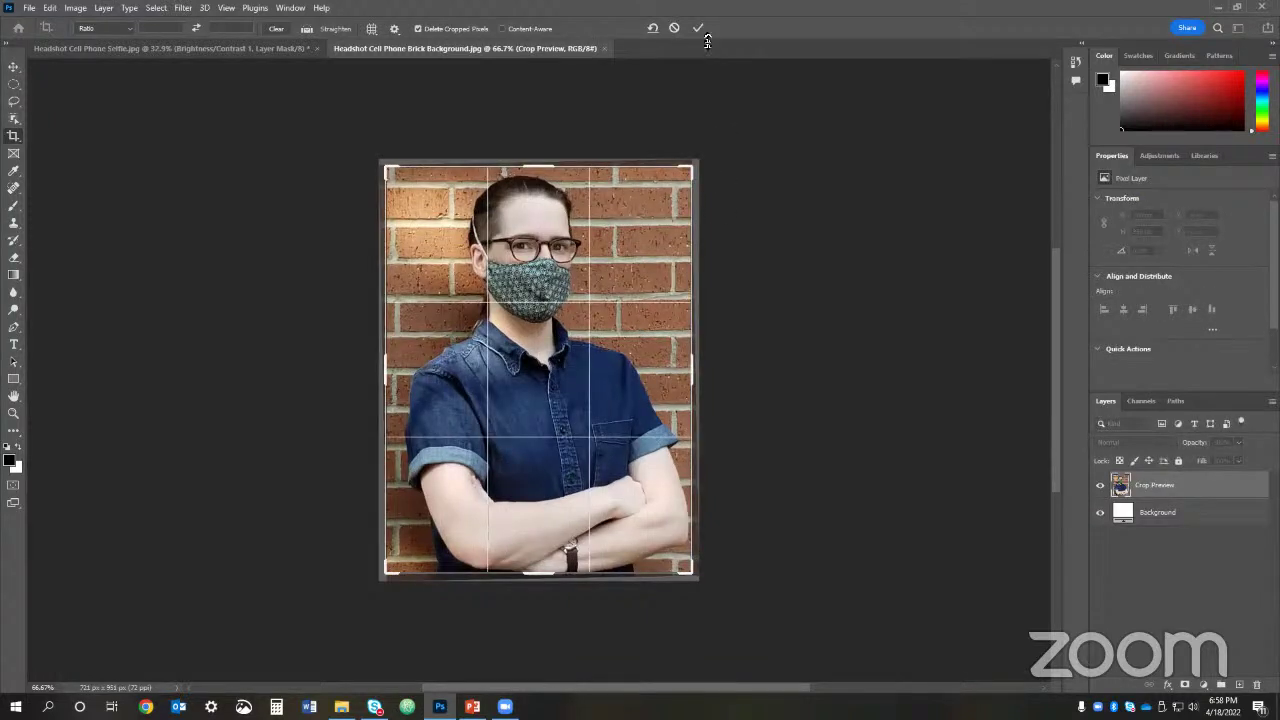
pyautogui.press('Return')
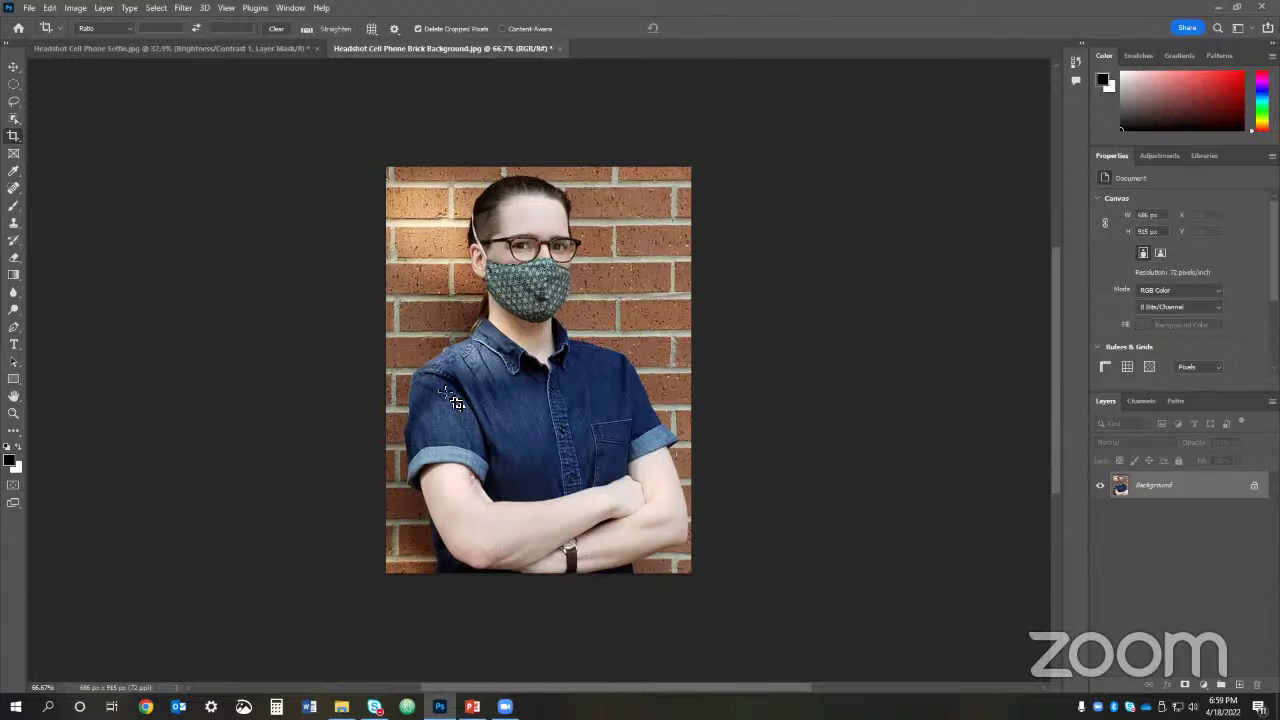
# Step: Lasso around the woman's head, shoulders and arms, then invert so the brick background is selected
pyautogui.click(14, 103)
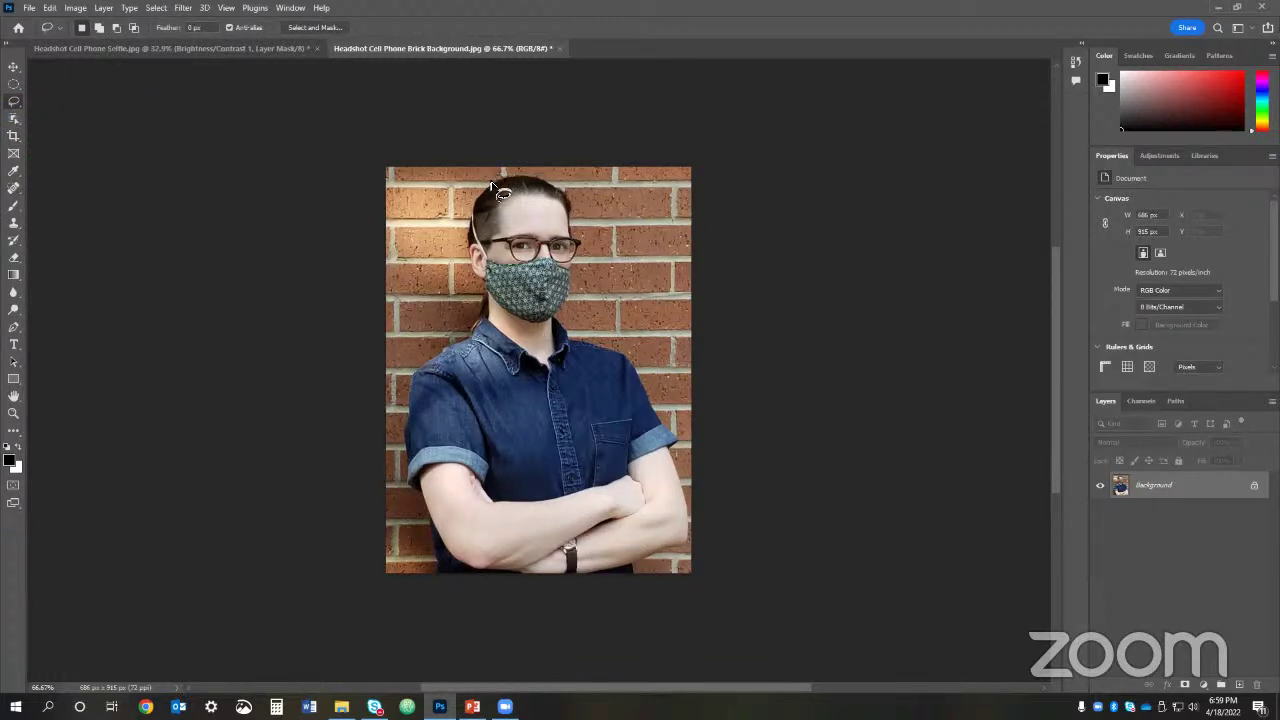
pyautogui.moveTo(490, 184)
pyautogui.mouseDown()
pyautogui.moveTo(472, 242)
pyautogui.moveTo(475, 312)
pyautogui.moveTo(402, 386)
pyautogui.moveTo(404, 490)
pyautogui.moveTo(443, 574)
pyautogui.moveTo(371, 591)
pyautogui.moveTo(337, 206)
pyautogui.moveTo(349, 142)
pyautogui.moveTo(711, 149)
pyautogui.moveTo(740, 323)
pyautogui.moveTo(740, 494)
pyautogui.moveTo(711, 522)
pyautogui.moveTo(688, 504)
pyautogui.moveTo(672, 428)
pyautogui.moveTo(638, 363)
pyautogui.moveTo(565, 318)
pyautogui.moveTo(585, 241)
pyautogui.moveTo(576, 208)
pyautogui.moveTo(552, 178)
pyautogui.moveTo(499, 176)
pyautogui.mouseUp()
pyautogui.hotkey('ctrl', 'shift', 'i')
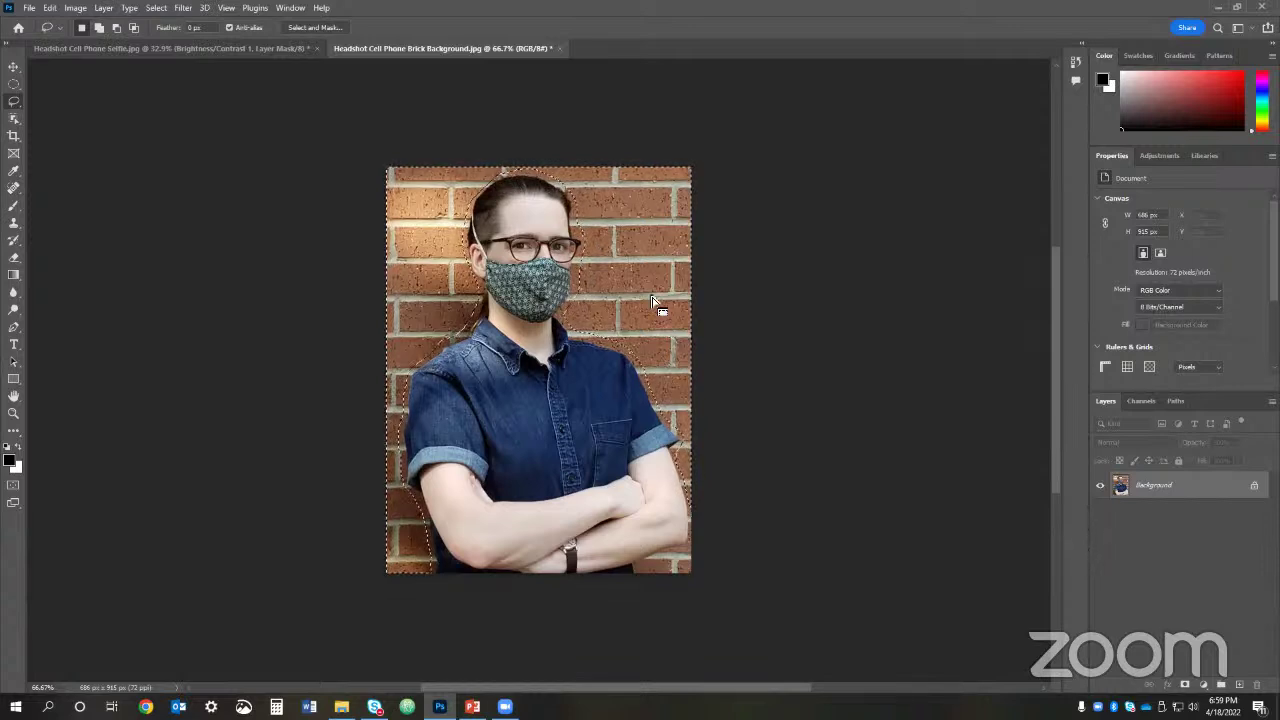
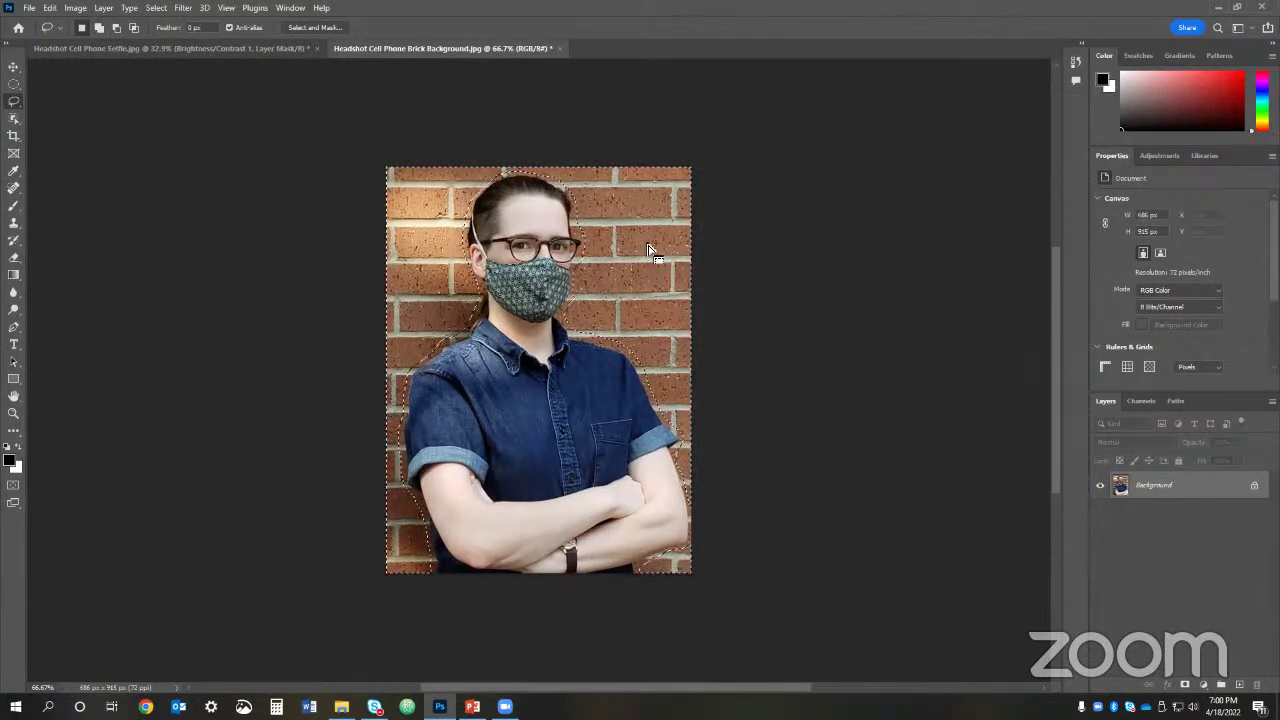
# Step: Duplicate the Background layer to create a Background copy layer
pyautogui.rightClick(1180, 490)
pyautogui.click(1188, 514)
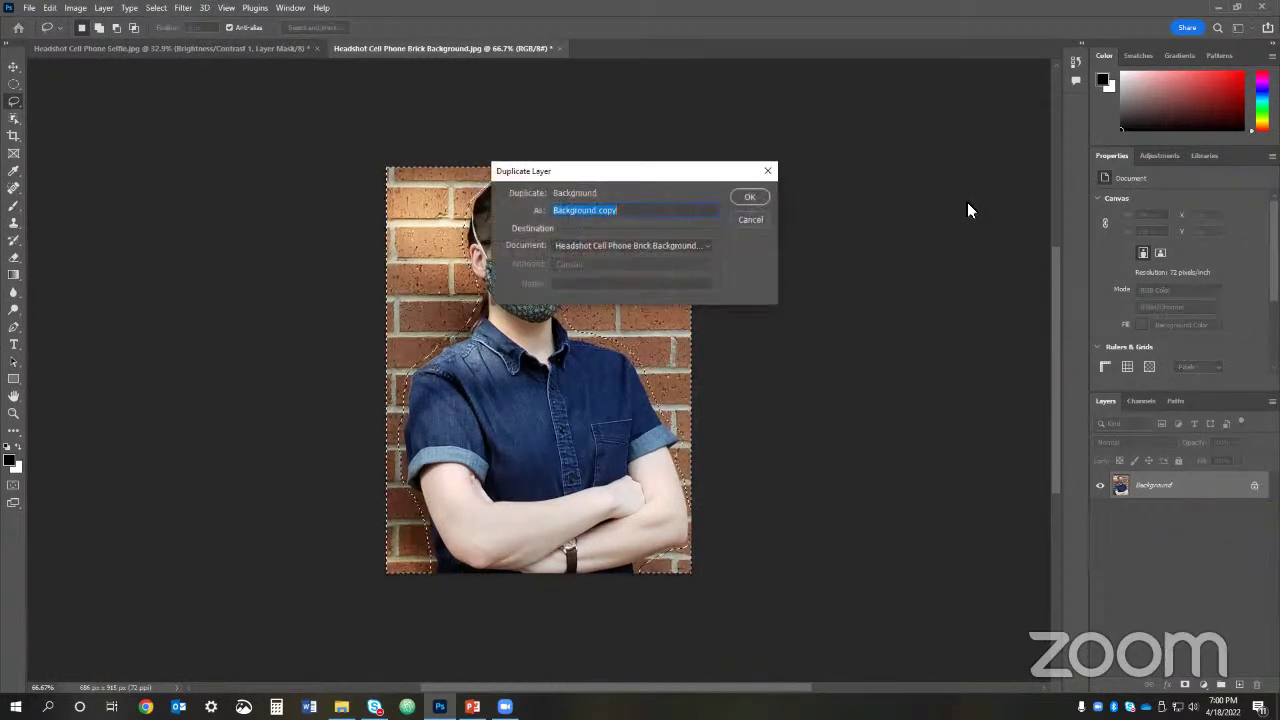
pyautogui.click(751, 197)
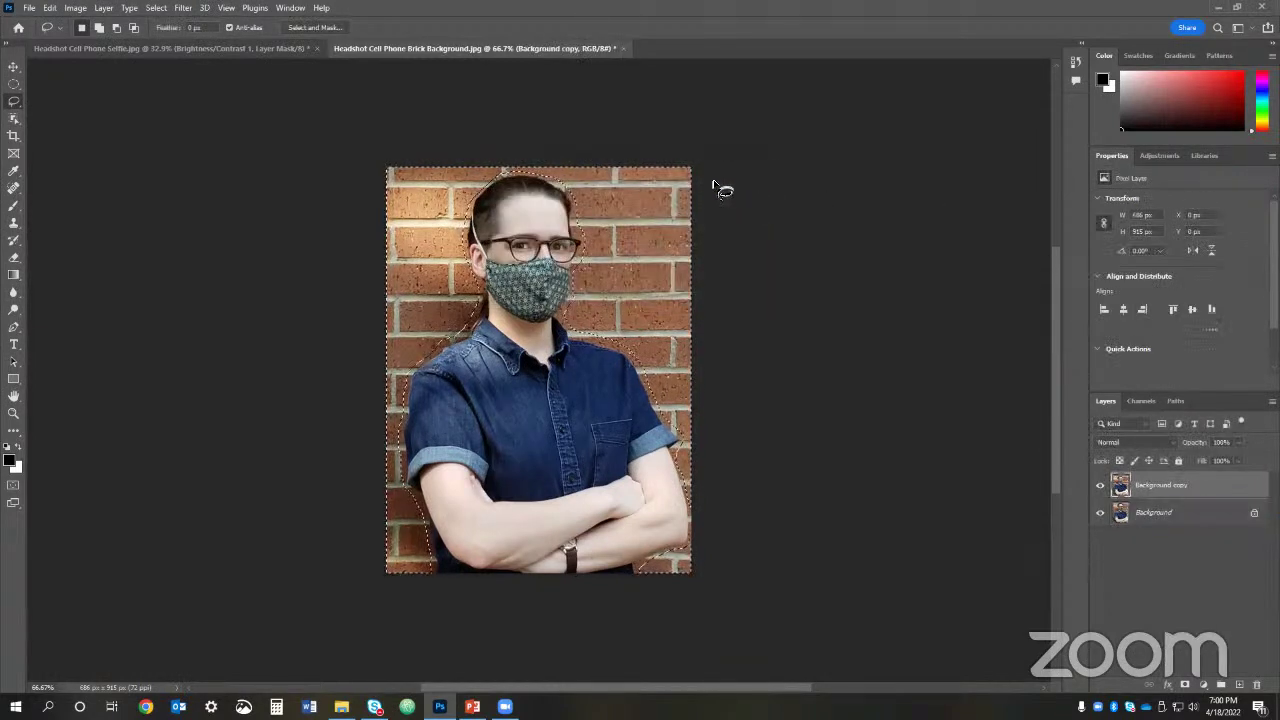
# Step: Feather the background selection by 10 pixels
pyautogui.rightClick(434, 233)
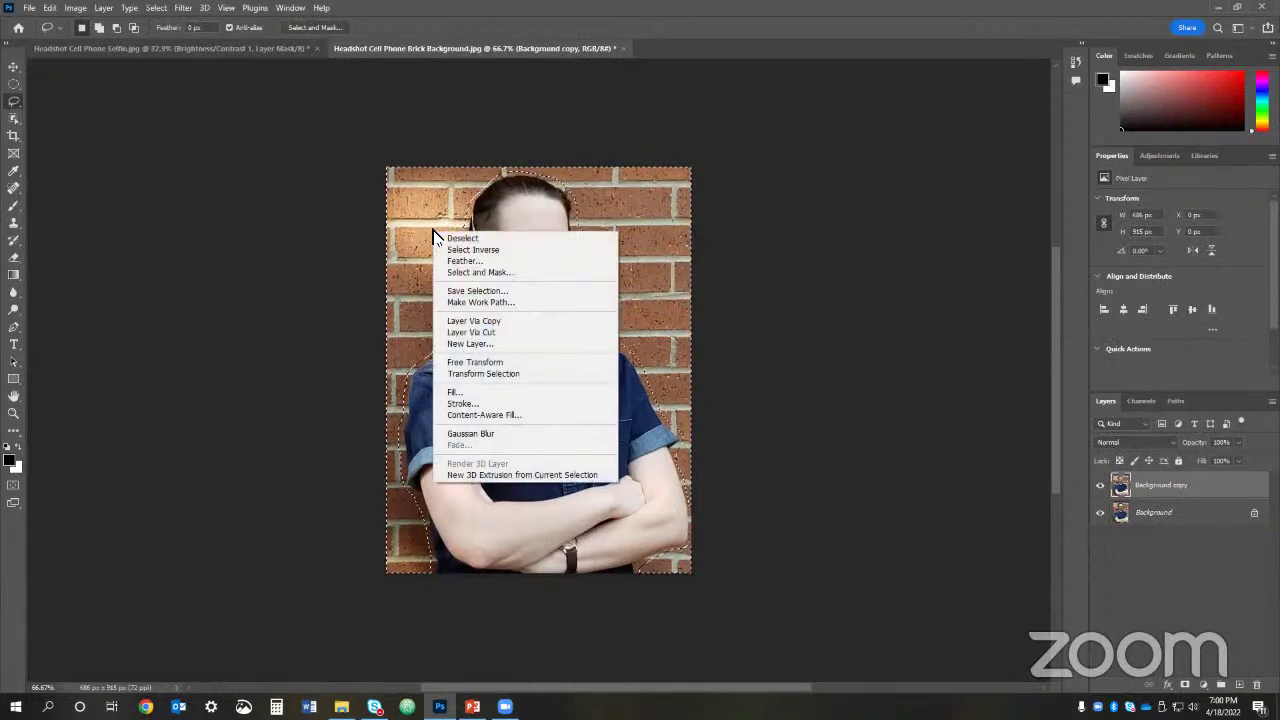
pyautogui.click(473, 262)
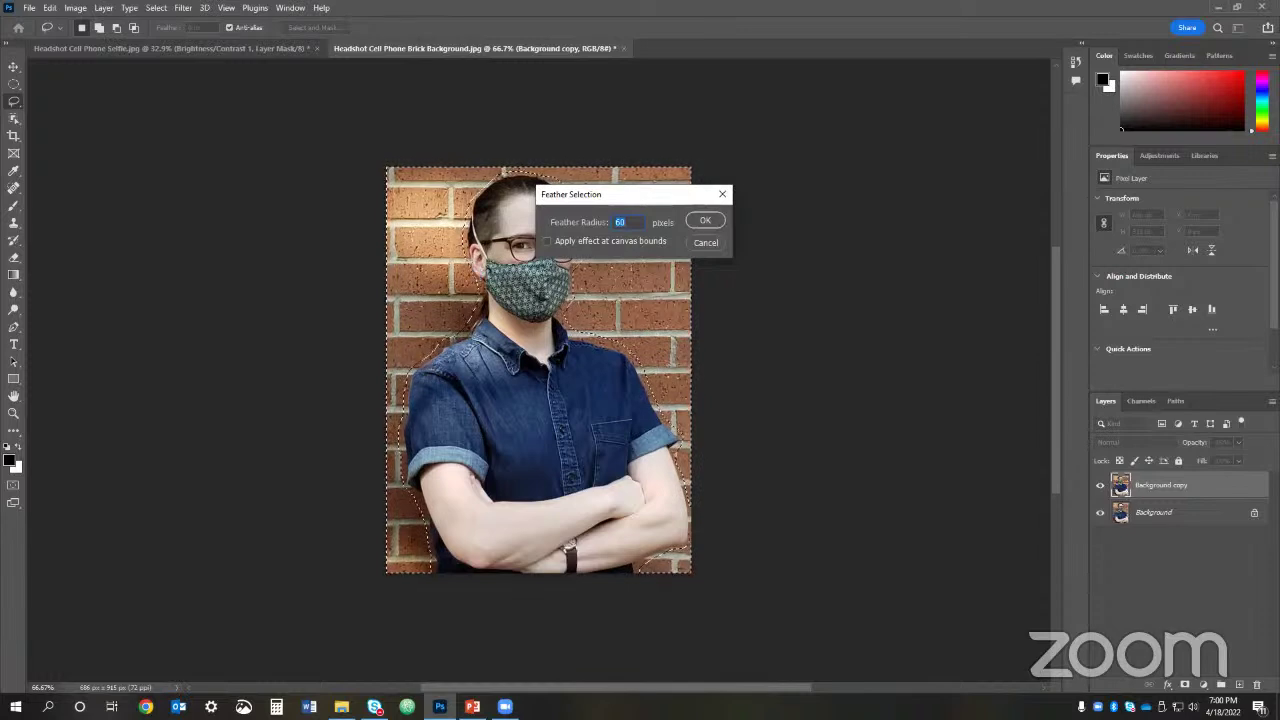
pyautogui.write('10')
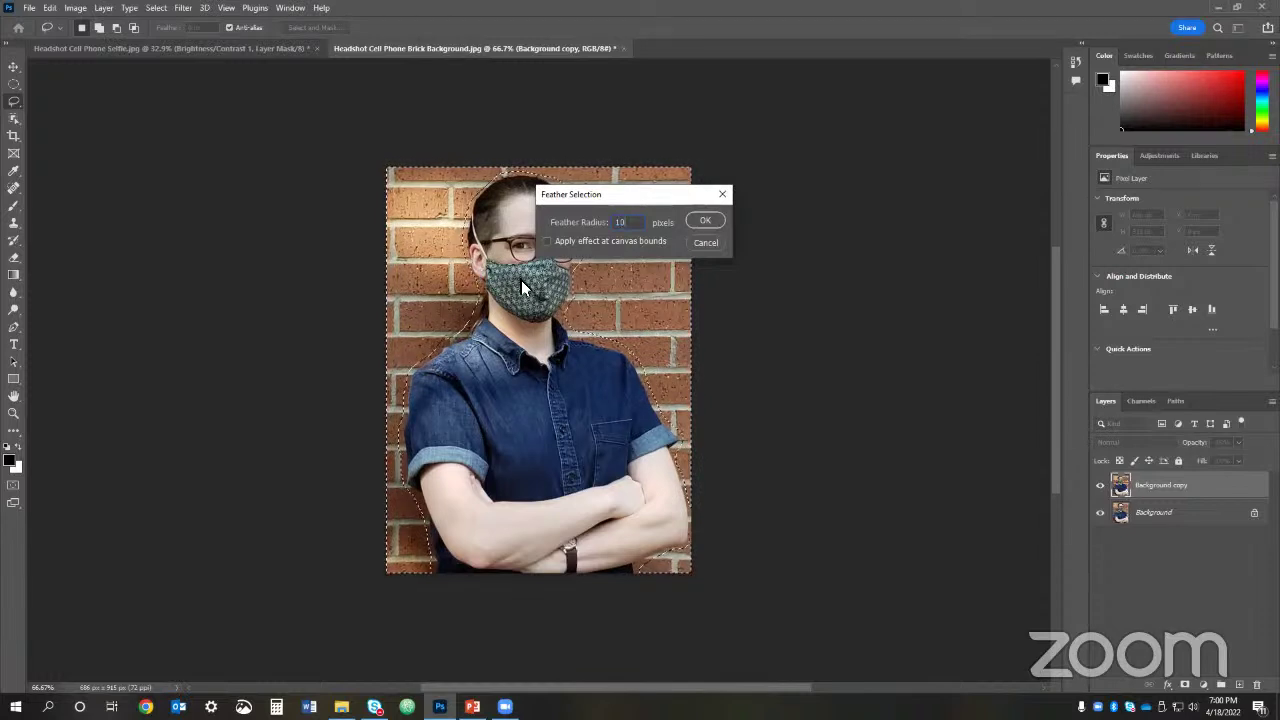
pyautogui.click(715, 220)
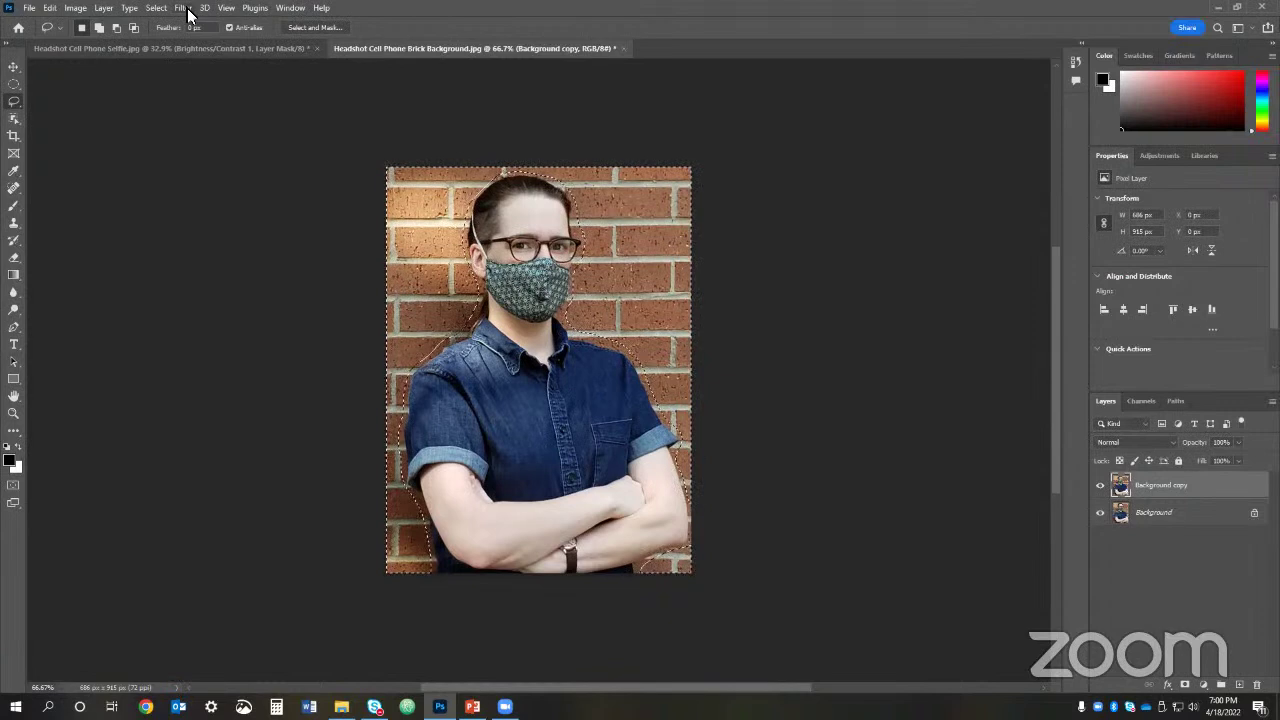
# Step: Soften the selected brick background with a 1.3-pixel Gaussian Blur, then deselect
pyautogui.click(187, 12)
pyautogui.moveTo(263, 180)
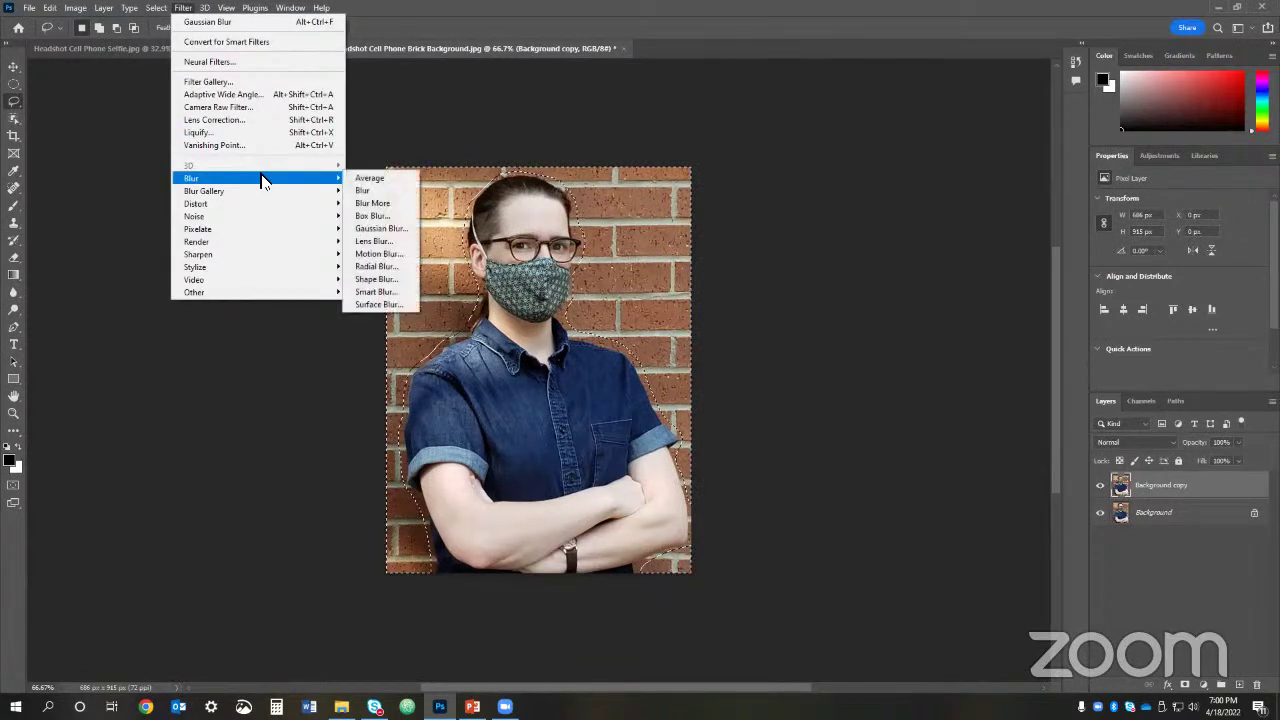
pyautogui.click(382, 229)
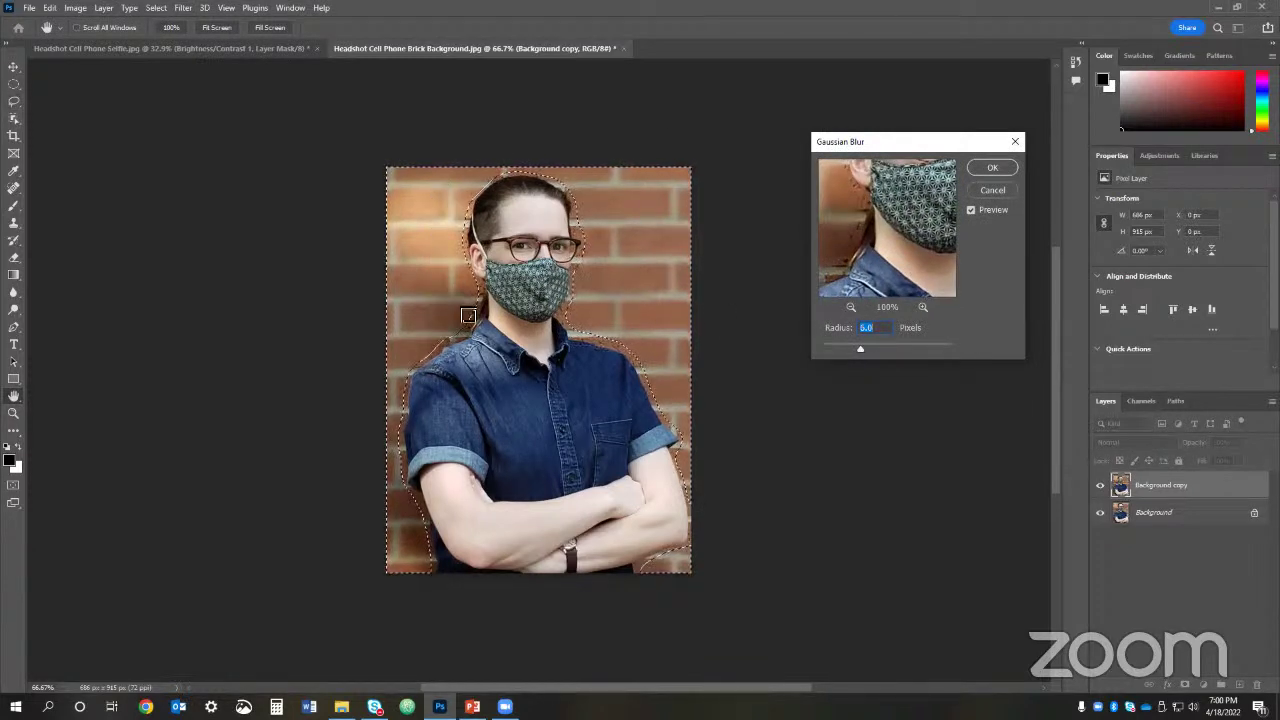
pyautogui.moveTo(861, 350); pyautogui.dragTo(831, 352)
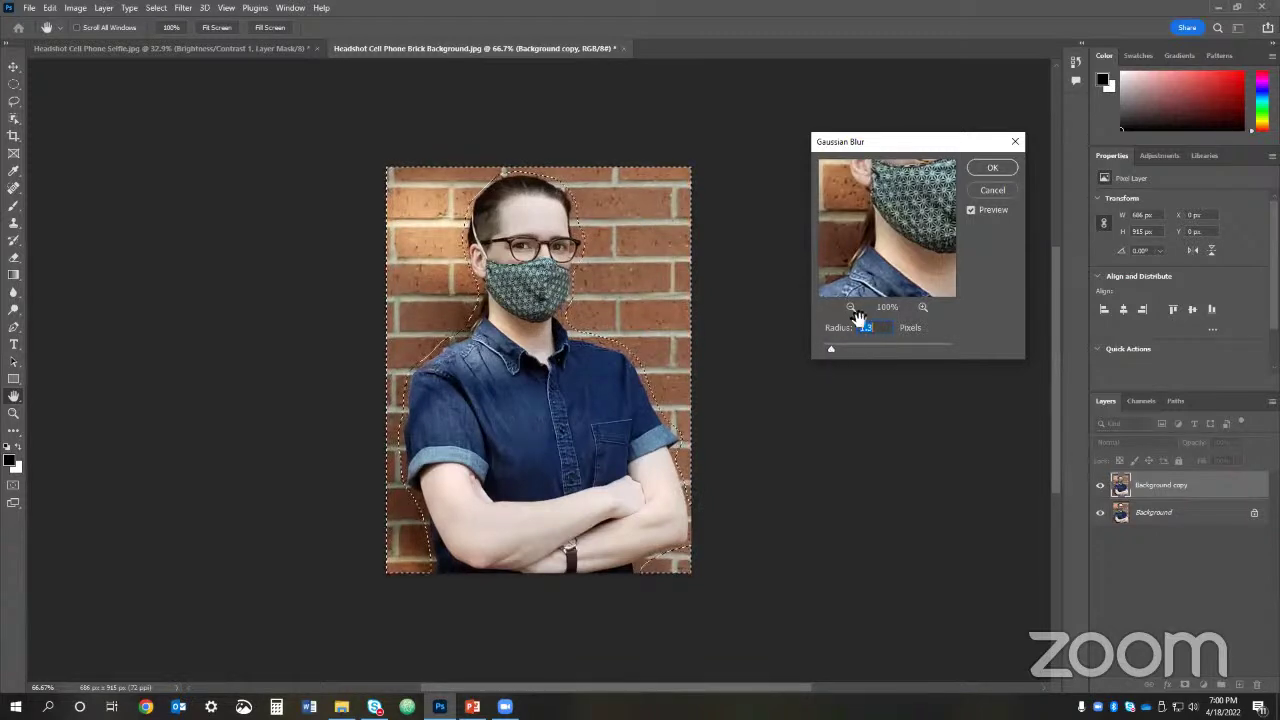
pyautogui.click(989, 168)
pyautogui.hotkey('ctrl', 'd')
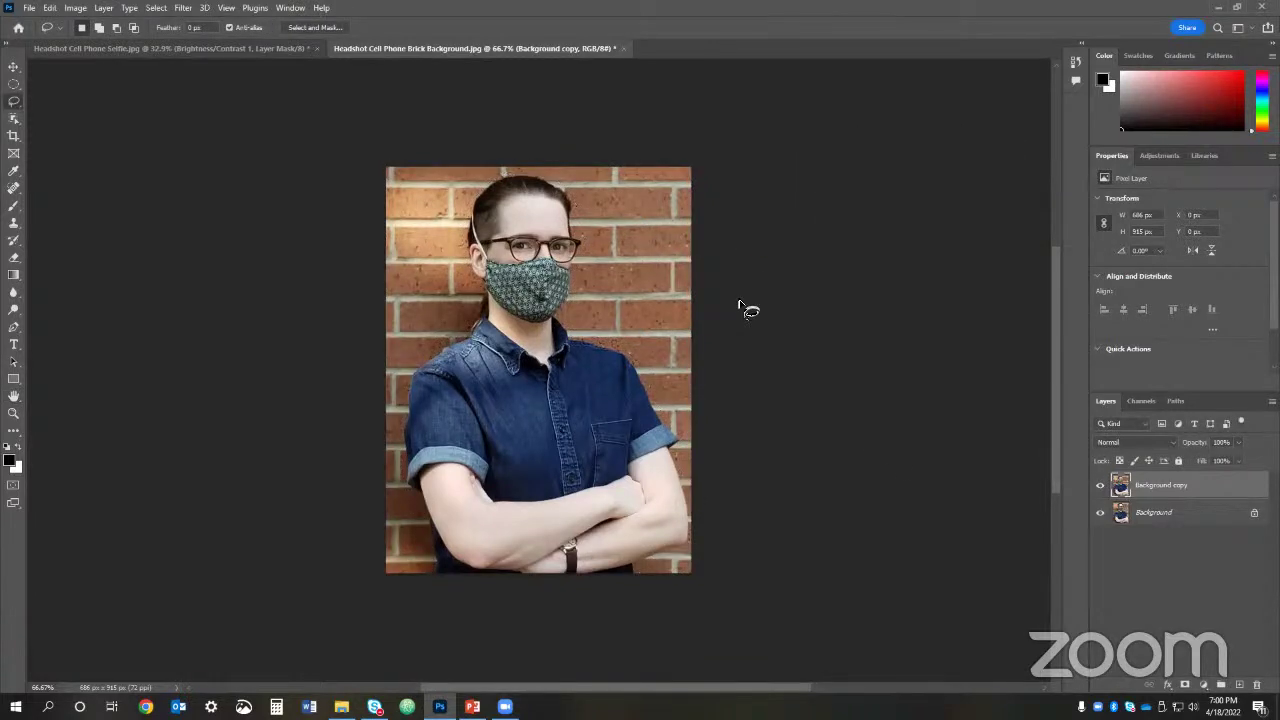
# Step: Toggle the Background copy layer's visibility to compare the blur, zooming in on the face
pyautogui.click(1101, 487)
pyautogui.click(1101, 487)
pyautogui.press('z')
pyautogui.moveTo(634, 343)
pyautogui.mouseDown()
pyautogui.moveTo(674, 346)
pyautogui.moveTo(606, 329)
pyautogui.moveTo(521, 343)
pyautogui.mouseUp()
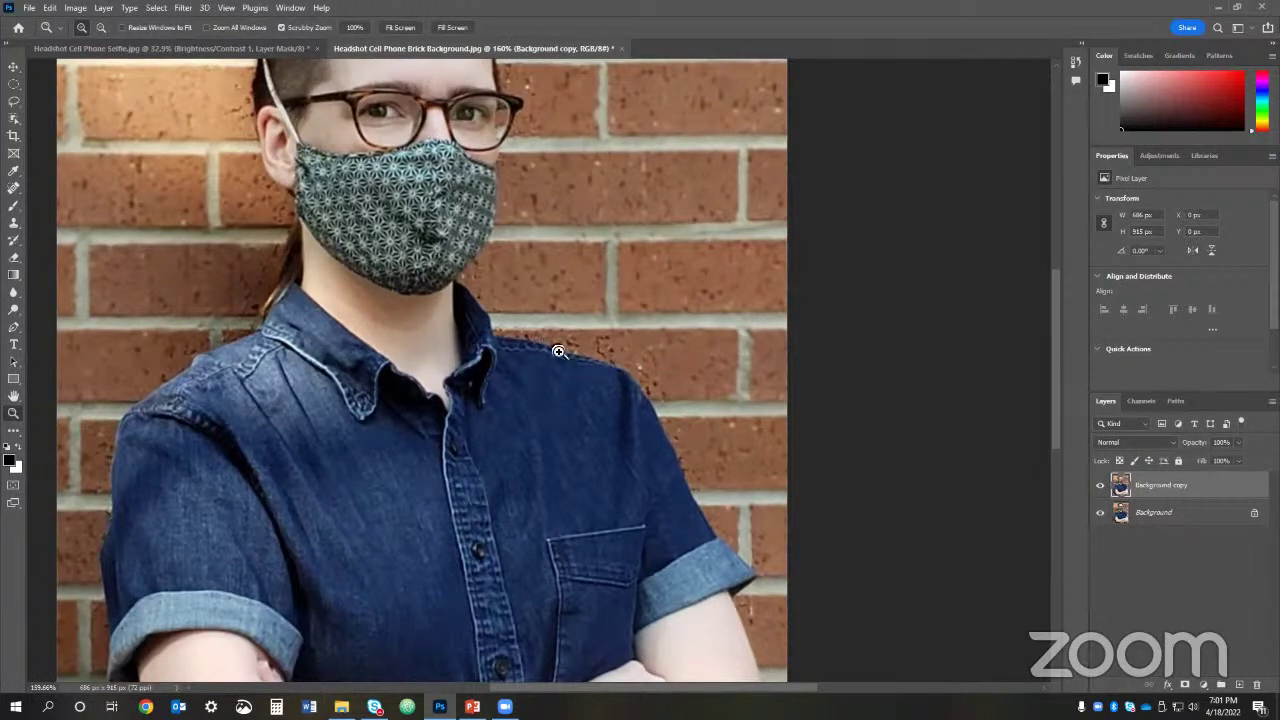
pyautogui.moveTo(661, 305)
pyautogui.mouseDown()
pyautogui.moveTo(632, 297)
pyautogui.moveTo(651, 320)
pyautogui.mouseUp()
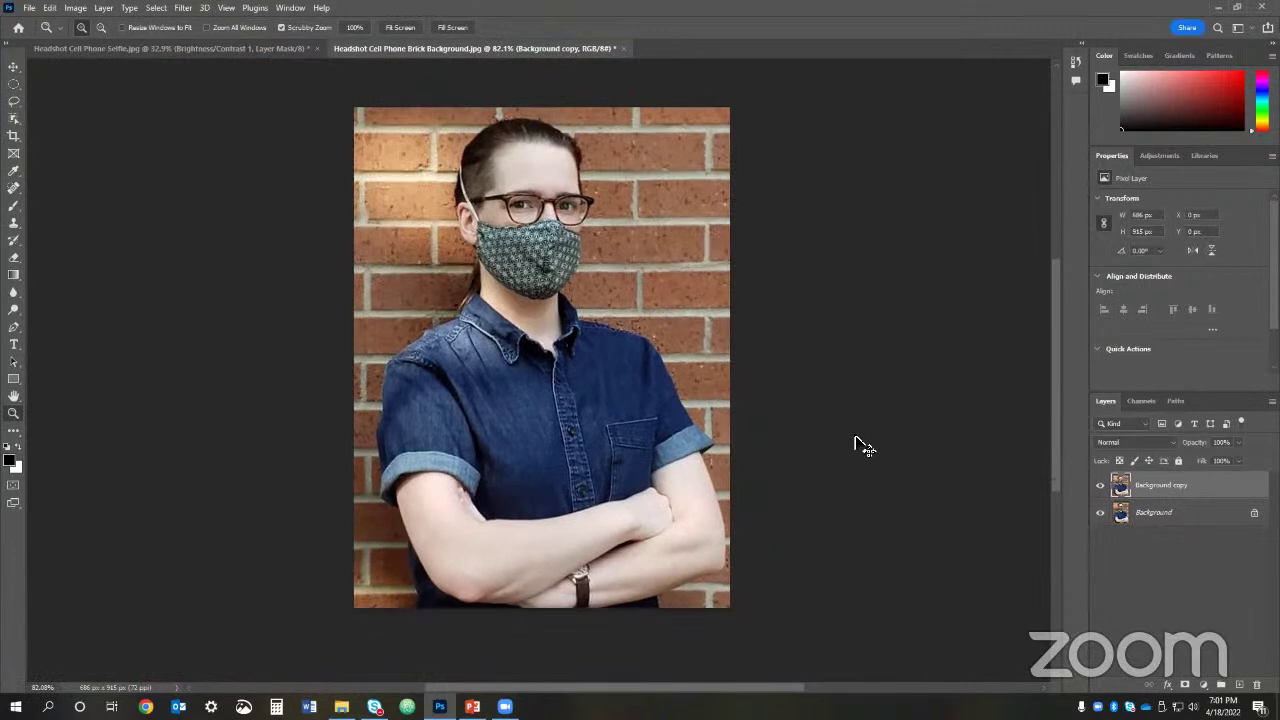
# Step: Reselect the brick background and refine it with the Lasso along the shoulder and hair
pyautogui.hotkey('ctrl', 'shift', 'i')
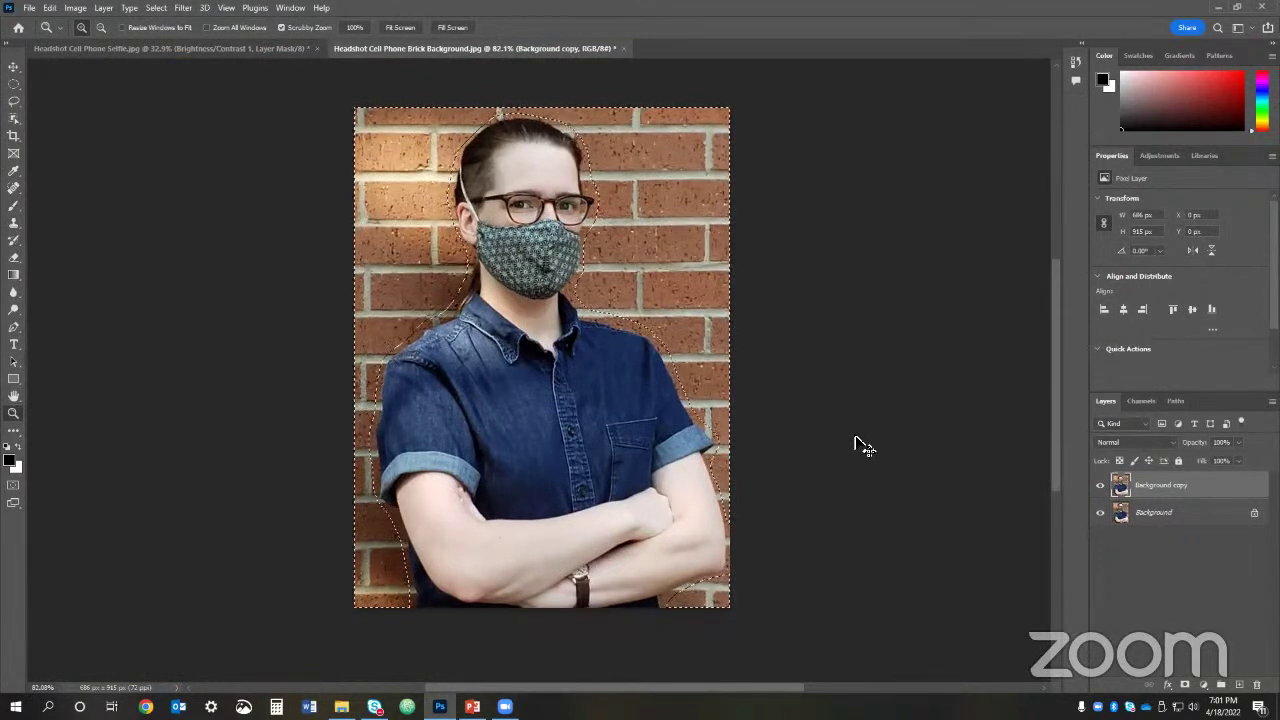
pyautogui.press('l')
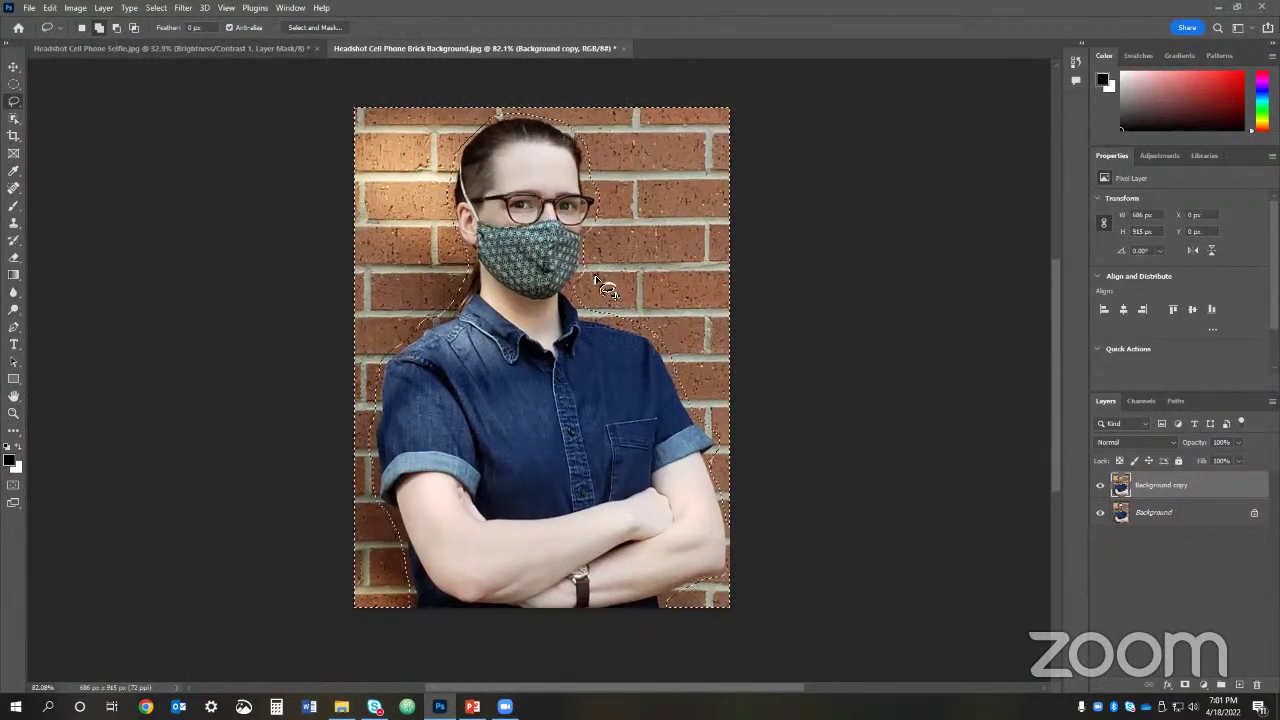
pyautogui.moveTo(570, 297)
pyautogui.mouseDown()
pyautogui.moveTo(636, 331)
pyautogui.moveTo(614, 271)
pyautogui.moveTo(674, 343)
pyautogui.moveTo(702, 430)
pyautogui.moveTo(682, 341)
pyautogui.moveTo(457, 234)
pyautogui.moveTo(456, 292)
pyautogui.moveTo(418, 324)
pyautogui.moveTo(459, 280)
pyautogui.moveTo(398, 352)
pyautogui.moveTo(371, 437)
pyautogui.moveTo(387, 553)
pyautogui.moveTo(378, 510)
pyautogui.moveTo(410, 606)
pyautogui.mouseUp()
pyautogui.moveTo(590, 160)
pyautogui.mouseDown()
pyautogui.moveTo(593, 245)
pyautogui.moveTo(609, 145)
pyautogui.mouseUp()
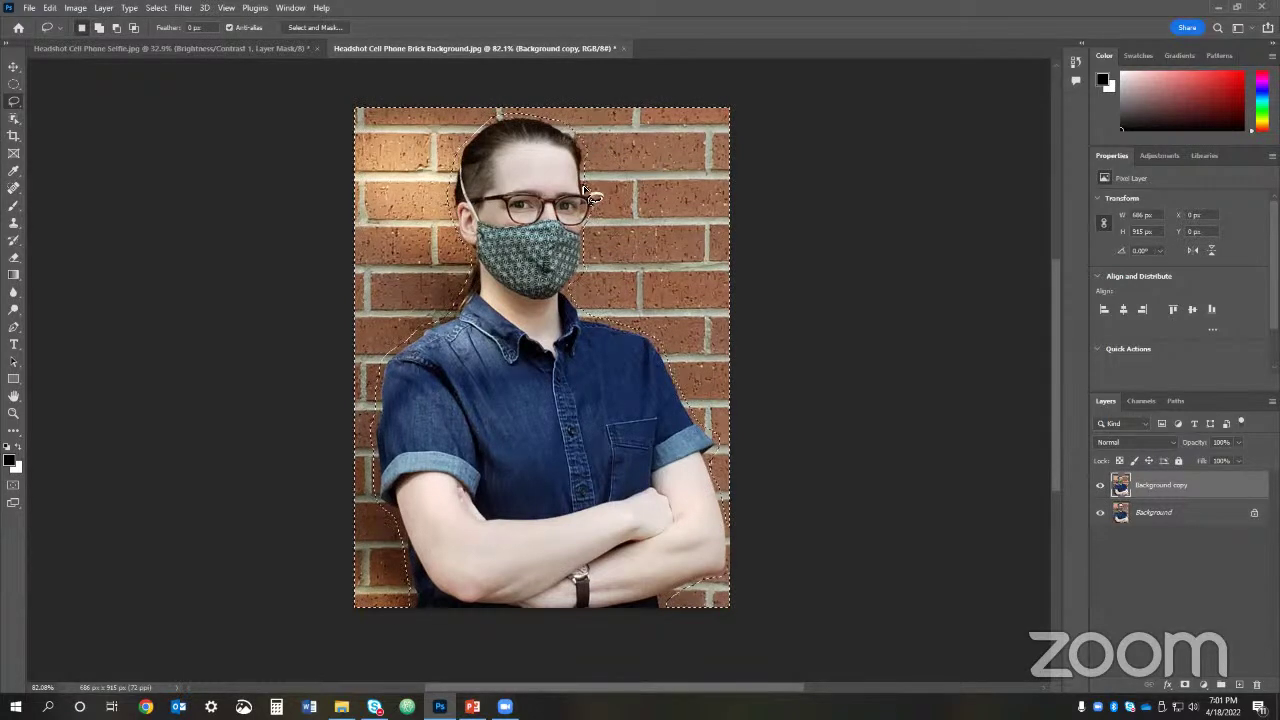
# Step: Feather the reselected brick background
pyautogui.rightClick(430, 182)
pyautogui.click(488, 210)
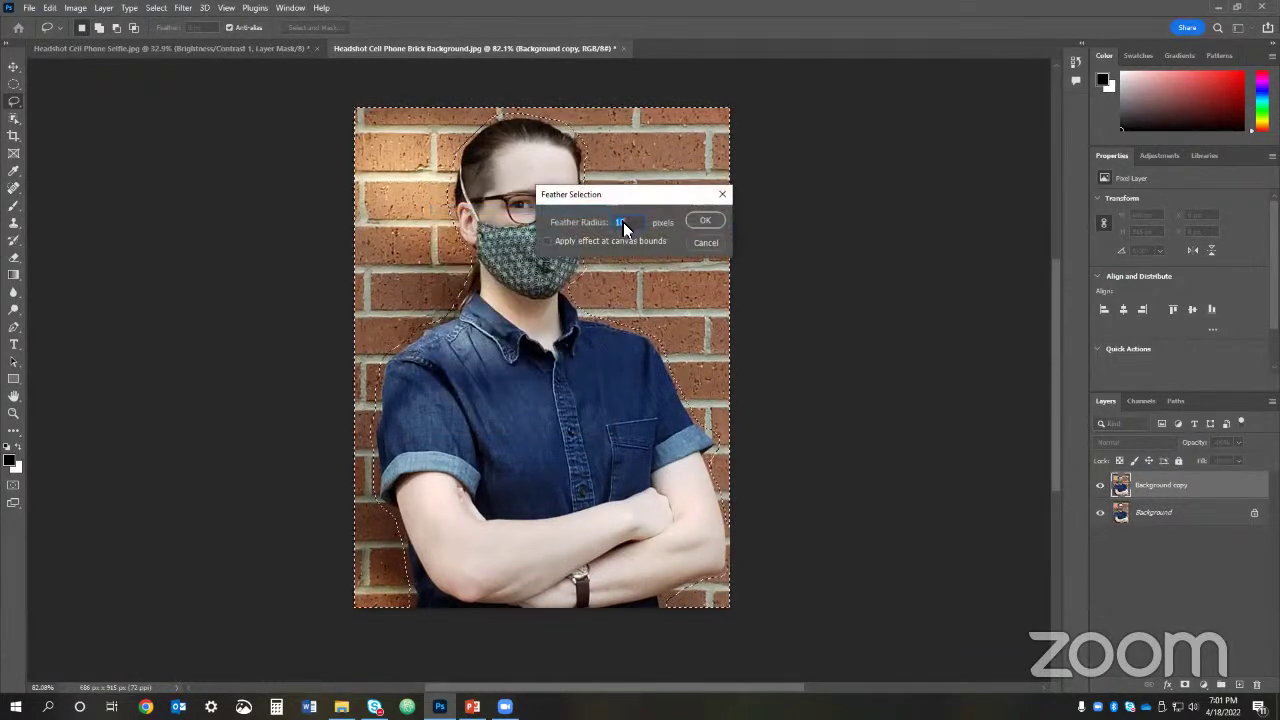
pyautogui.click(700, 219)
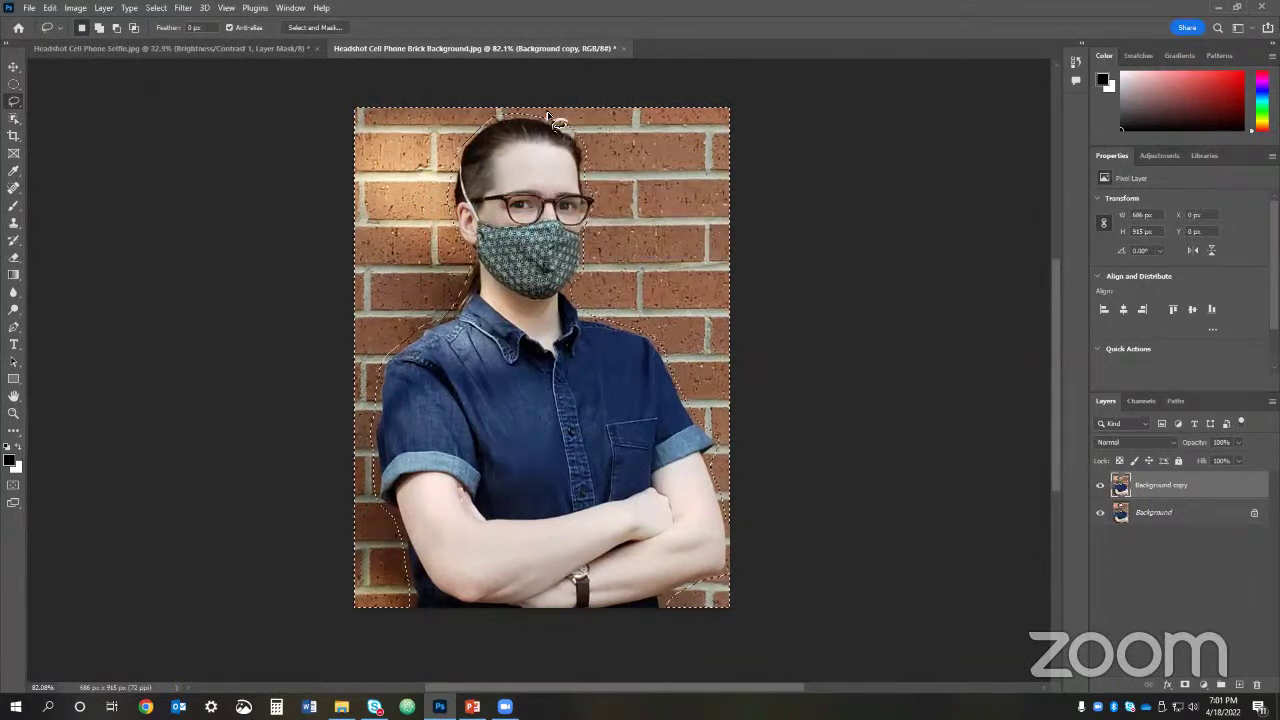
# Step: Blur the background again with a 1.3-pixel Gaussian Blur and deselect
pyautogui.click(183, 9)
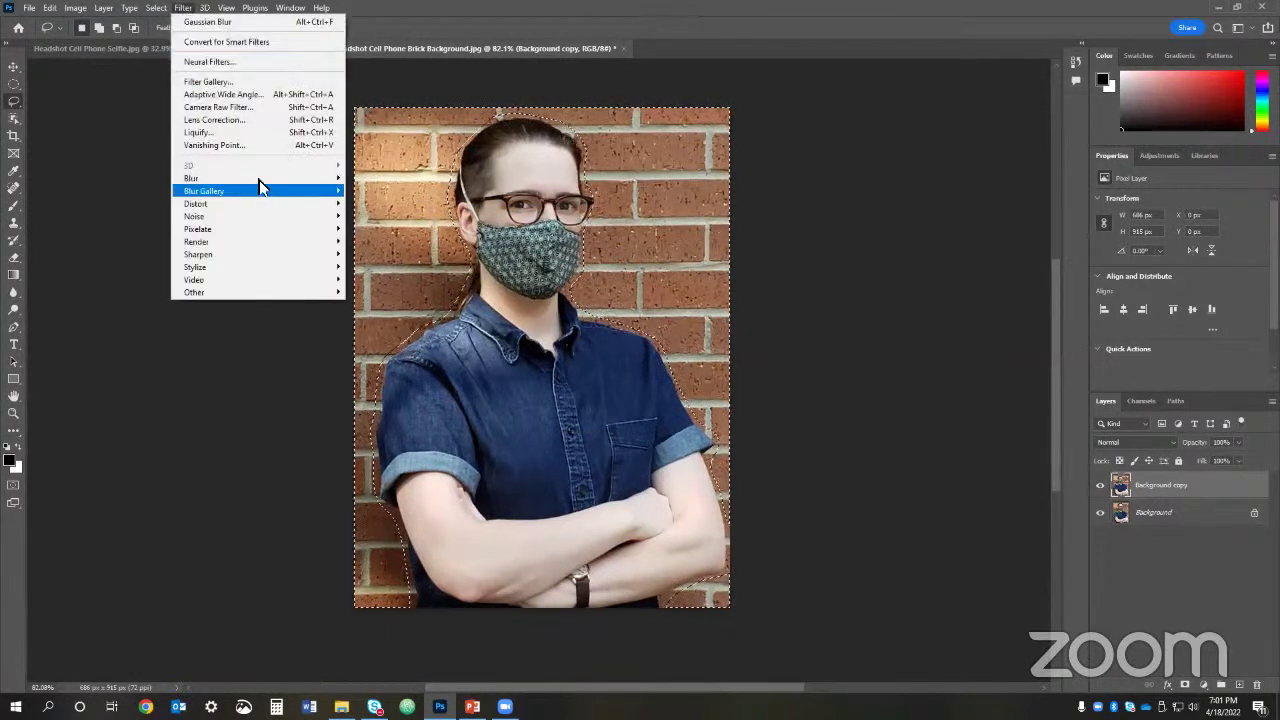
pyautogui.moveTo(262, 180)
pyautogui.click(374, 229)
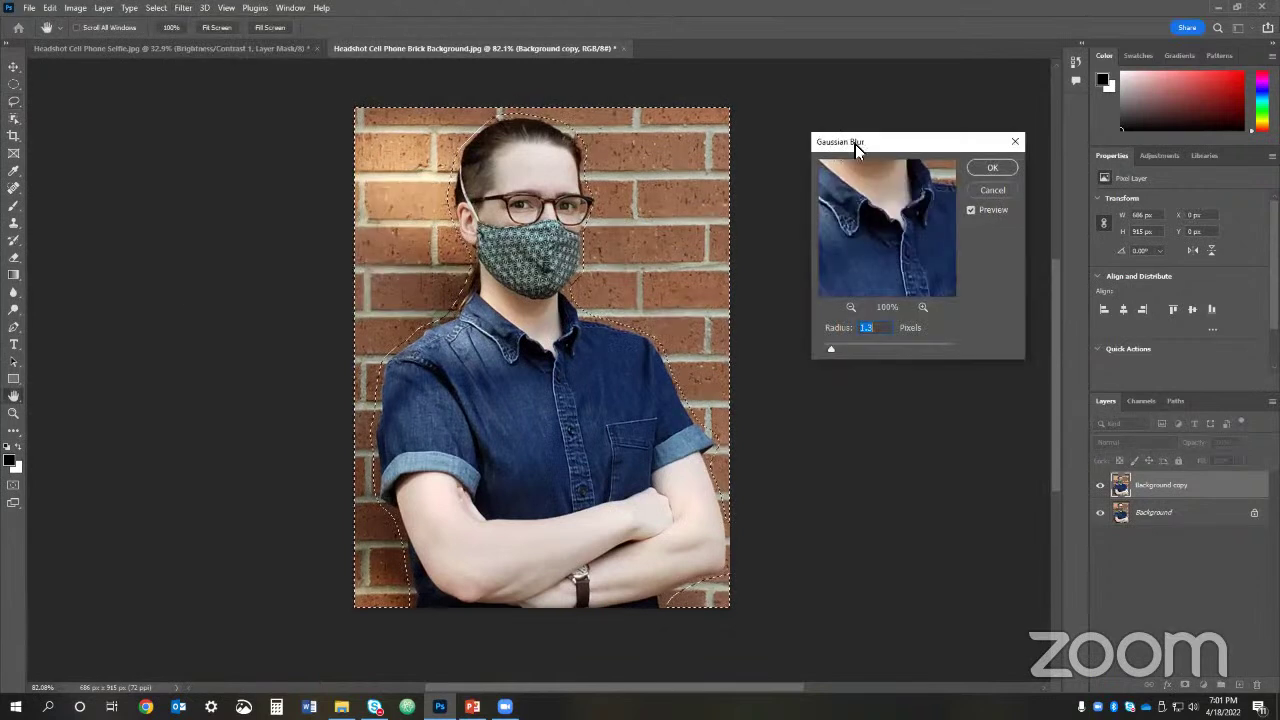
pyautogui.click(992, 169)
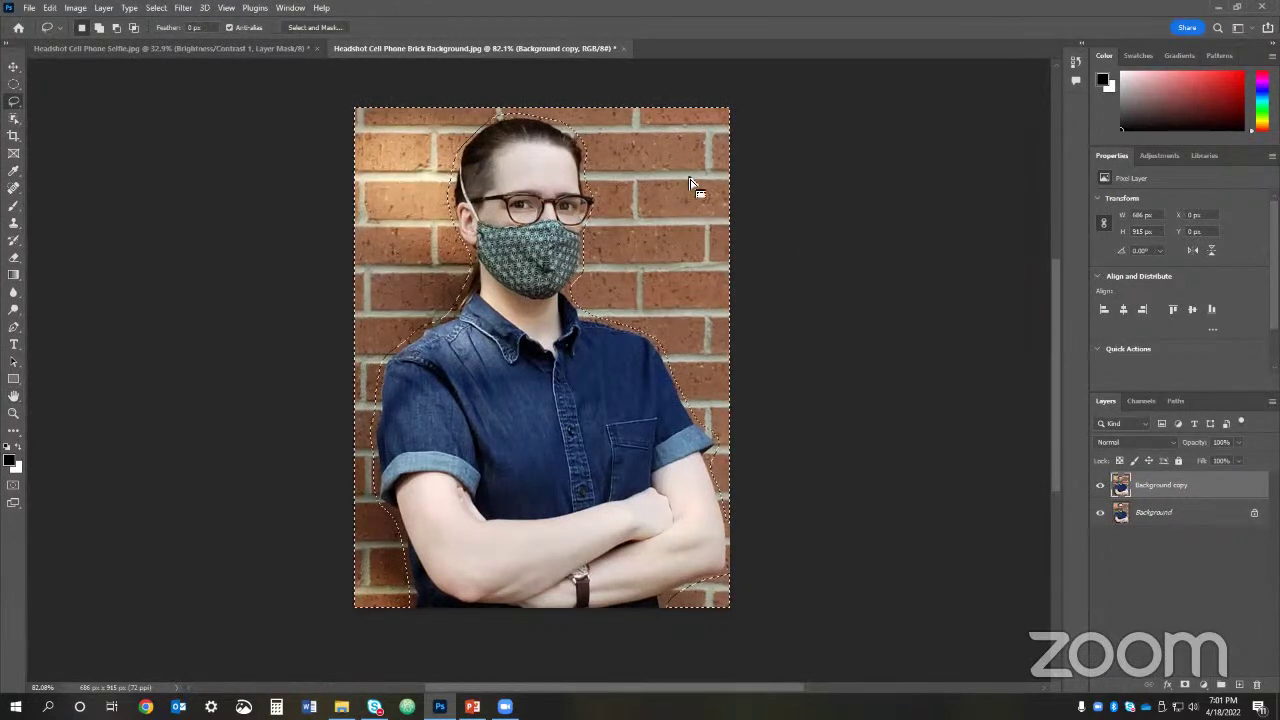
pyautogui.hotkey('ctrl', 'd')
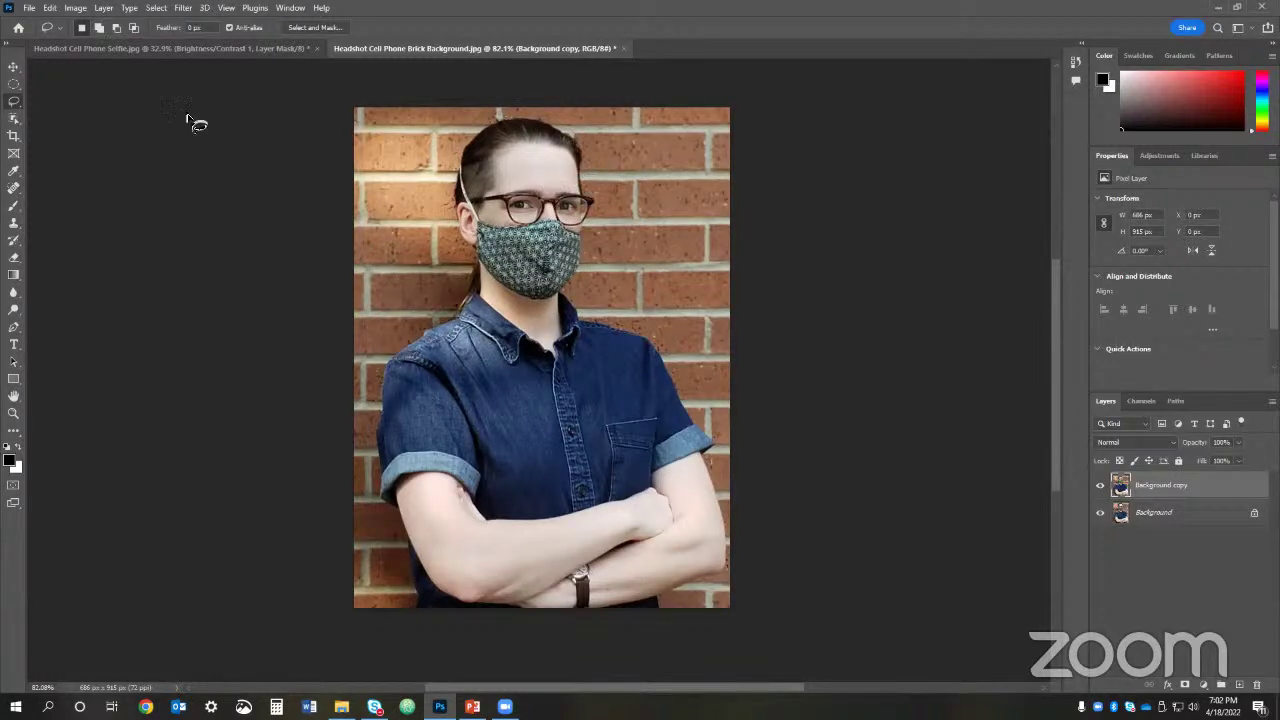
# Step: Select everything outside an oval around the person, feathered by 60 pixels
pyautogui.click(14, 84)
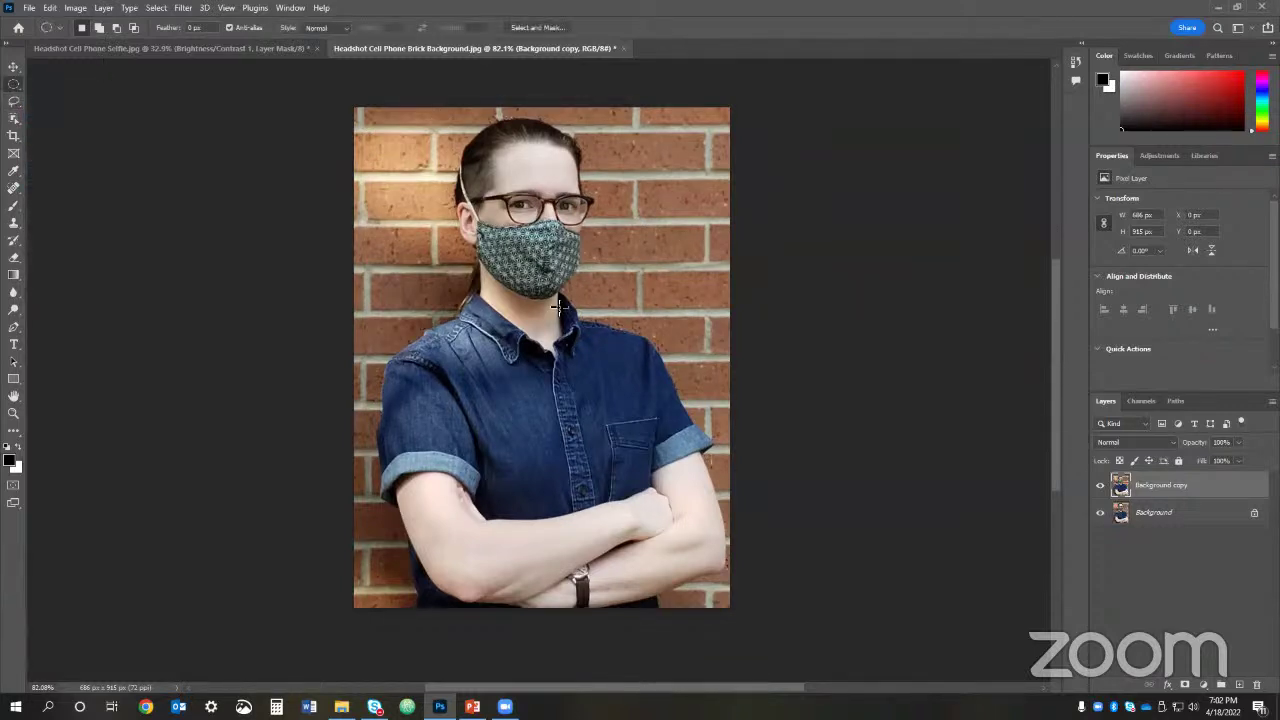
pyautogui.moveTo(440, 118); pyautogui.dragTo(705, 606)
pyautogui.moveTo(577, 410); pyautogui.dragTo(532, 410)
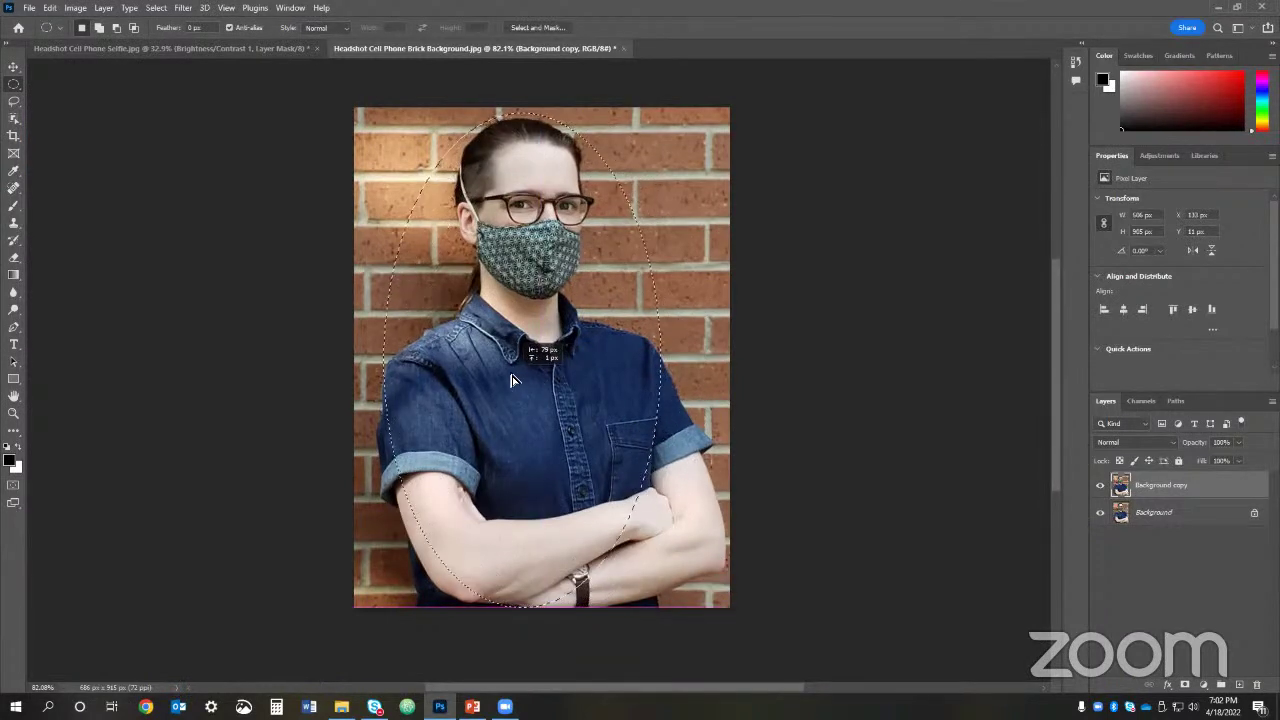
pyautogui.rightClick(588, 268)
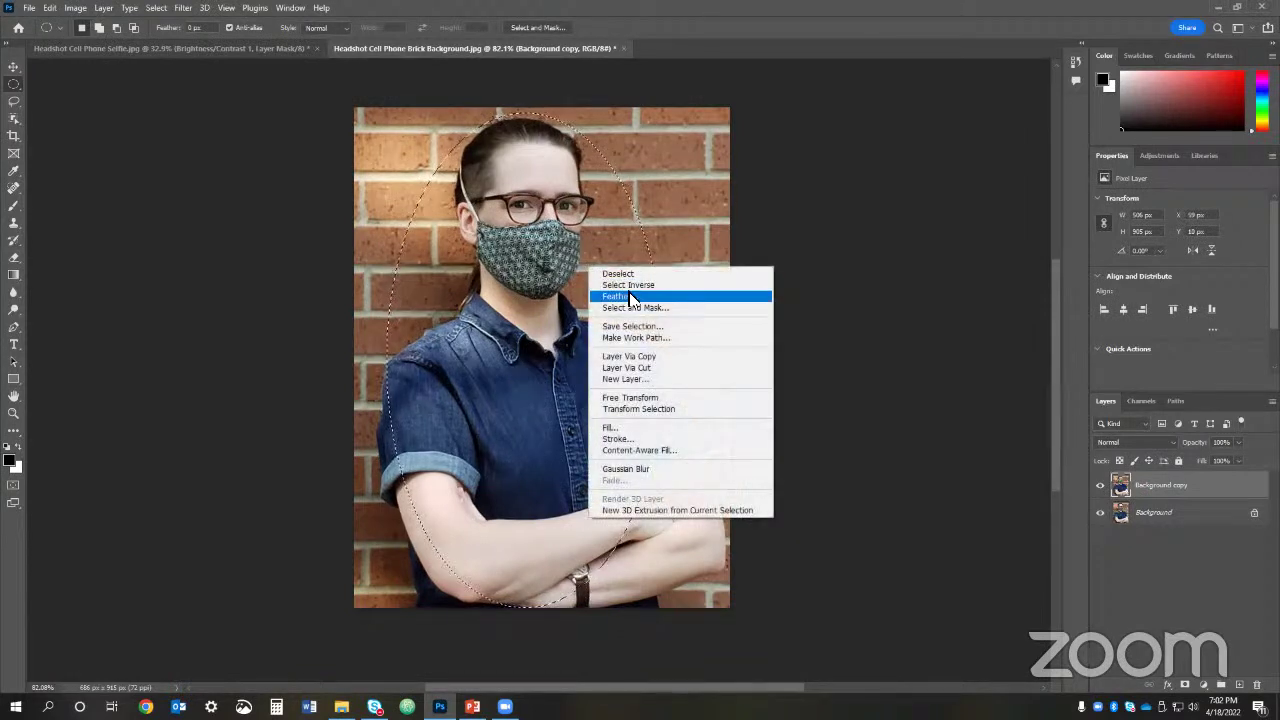
pyautogui.click(637, 286)
pyautogui.rightClick(630, 290)
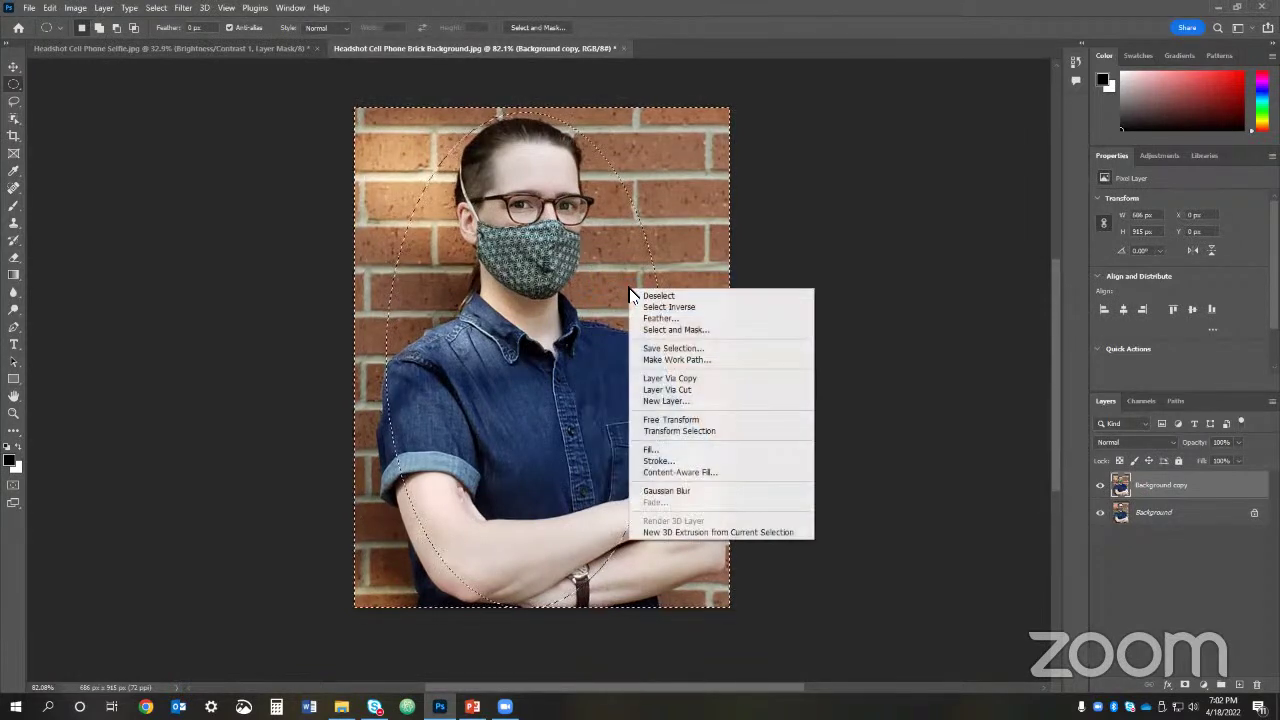
pyautogui.click(648, 318)
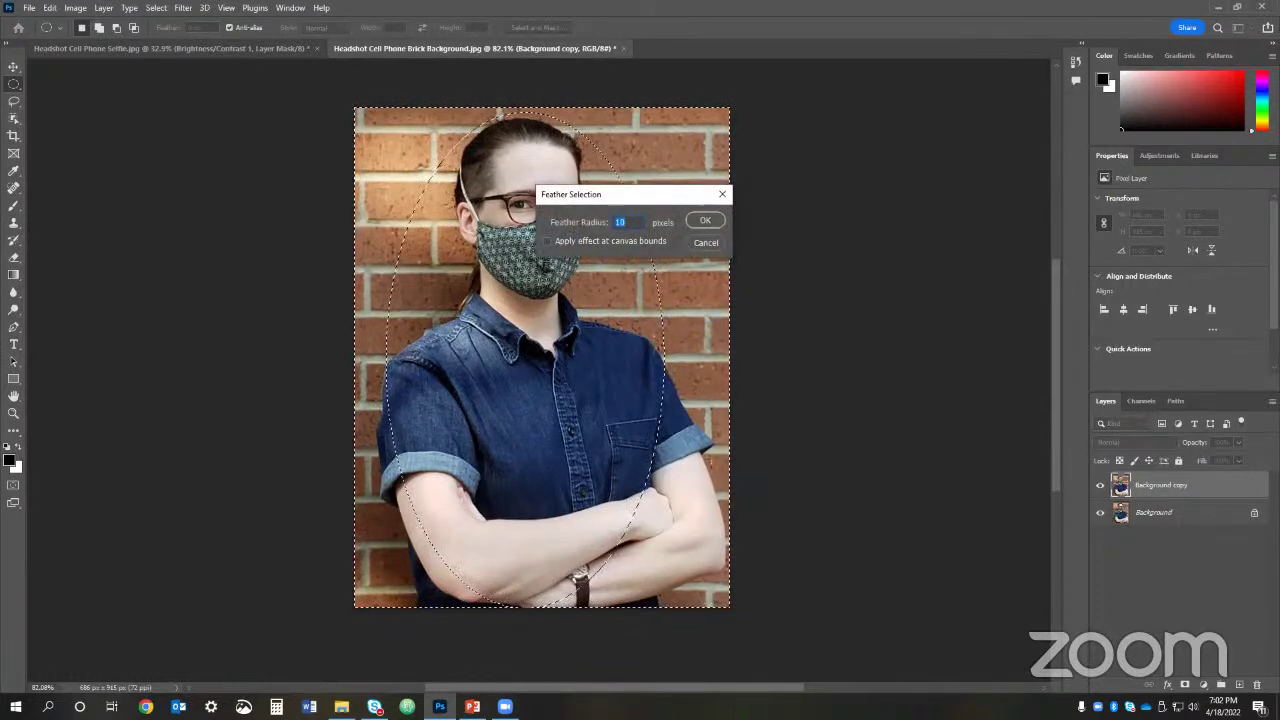
pyautogui.write('60')
pyautogui.click(711, 220)
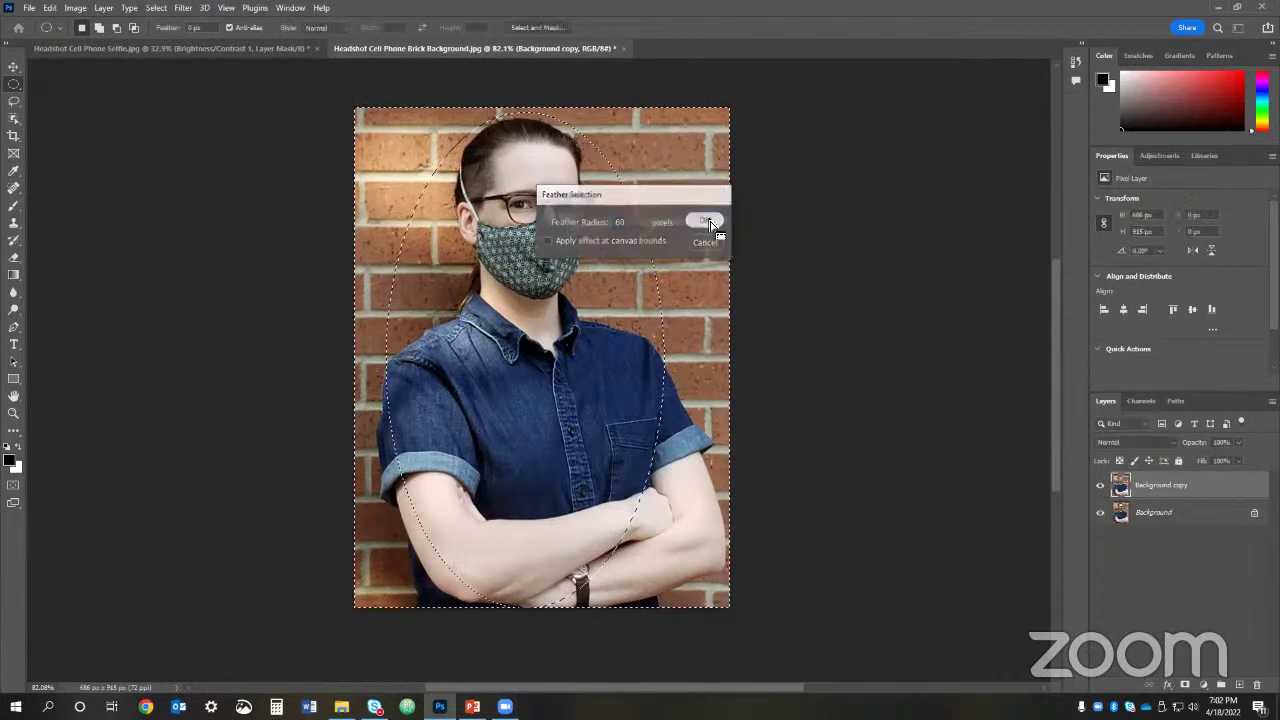
# Step: Add a Brightness/Contrast adjustment with Brightness -45 to darken the edges
pyautogui.click(1159, 157)
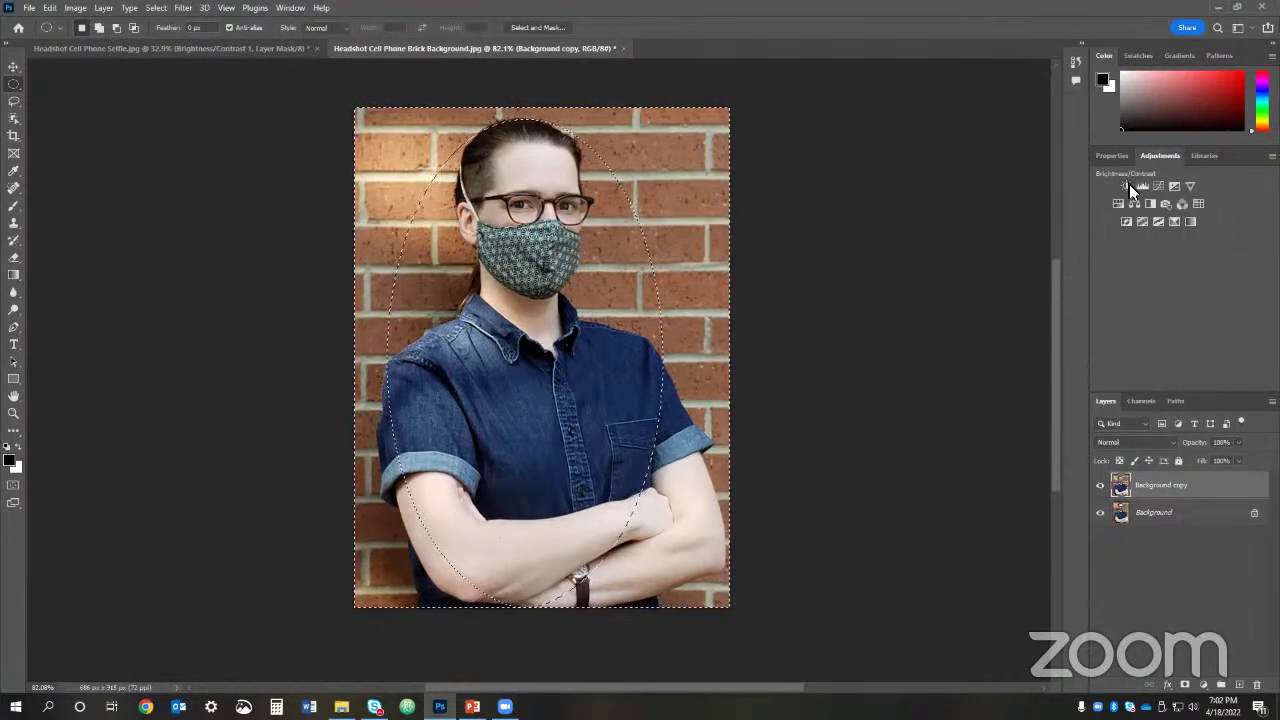
pyautogui.click(1129, 184)
pyautogui.moveTo(1178, 240); pyautogui.dragTo(1157, 236)
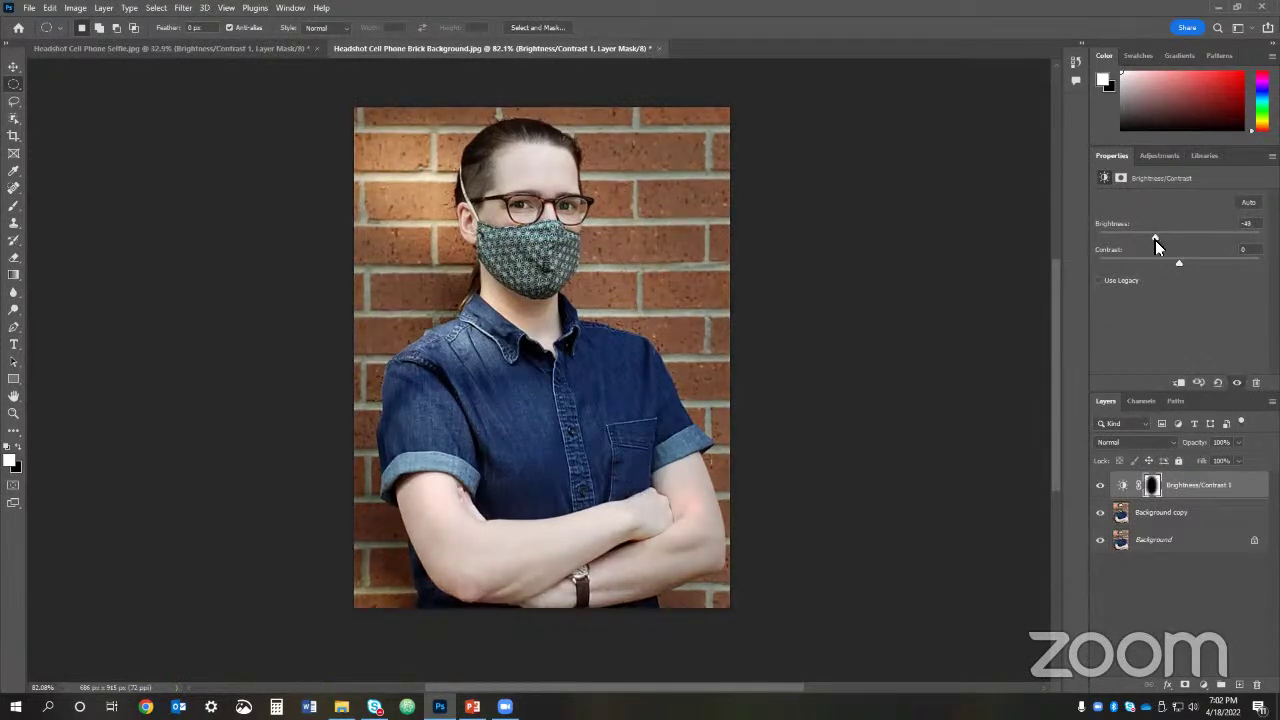
pyautogui.click(1101, 486)
pyautogui.click(1101, 486)
pyautogui.click(1101, 486)
pyautogui.click(1101, 486)
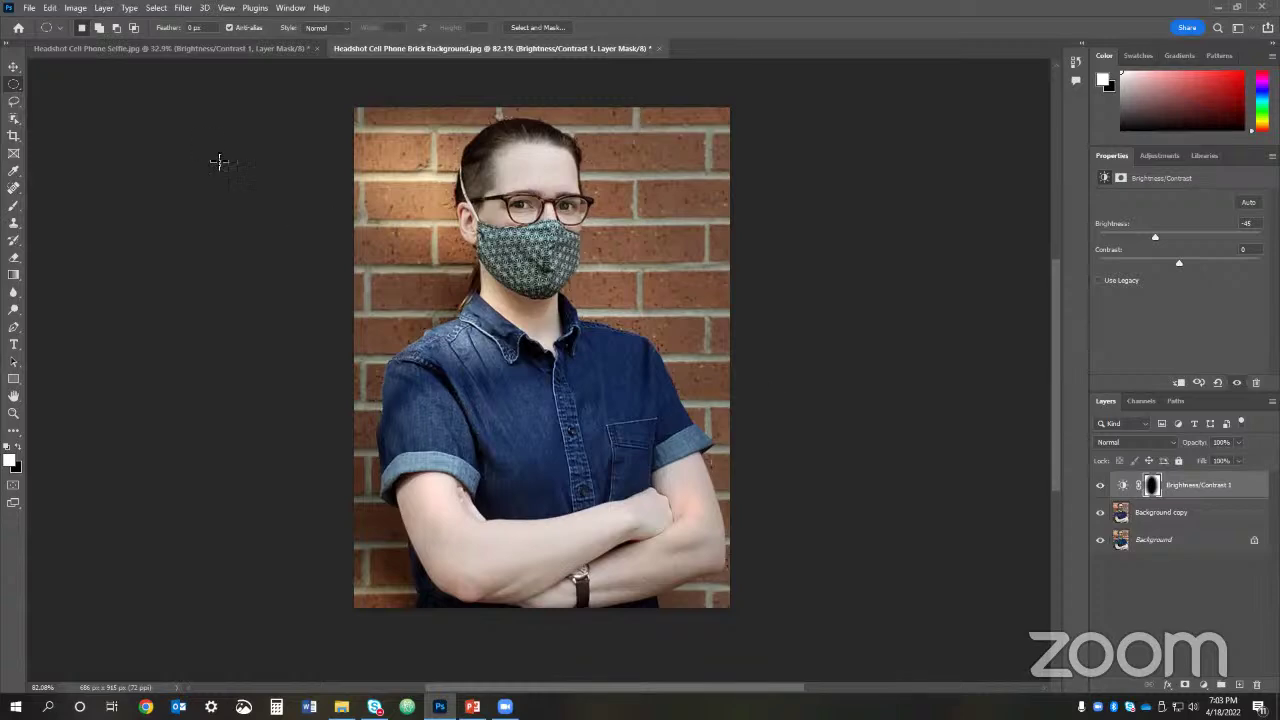
# Step: Open 1 DSLR One Point Glasses - Shadow.CR2 from the DSLR folder in Camera Raw
pyautogui.click(30, 8)
pyautogui.click(44, 38)
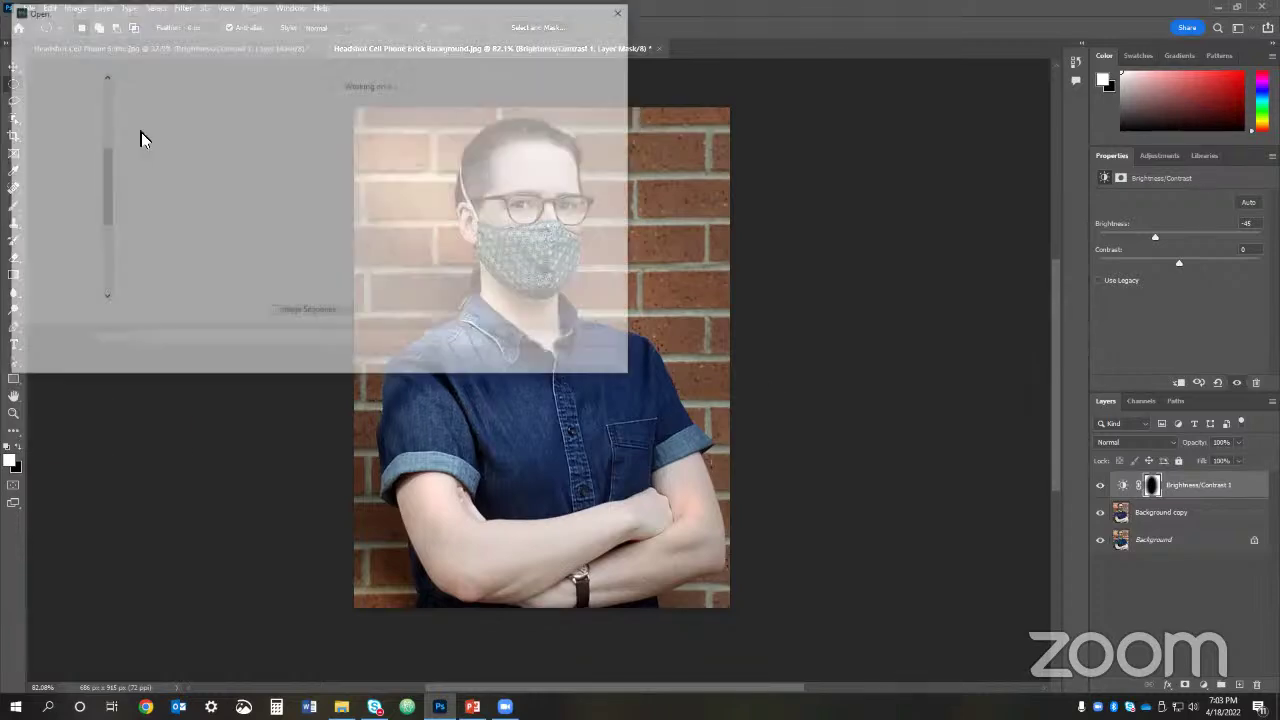
pyautogui.click(287, 35)
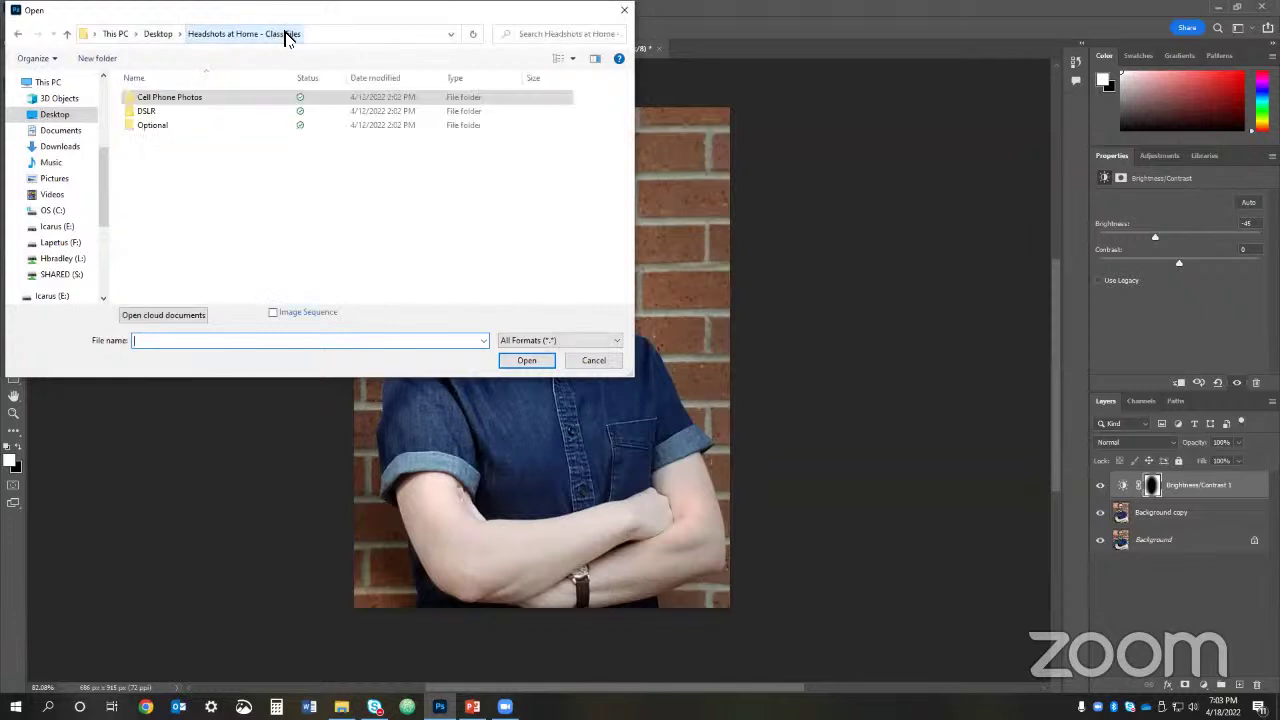
pyautogui.doubleClick(157, 112)
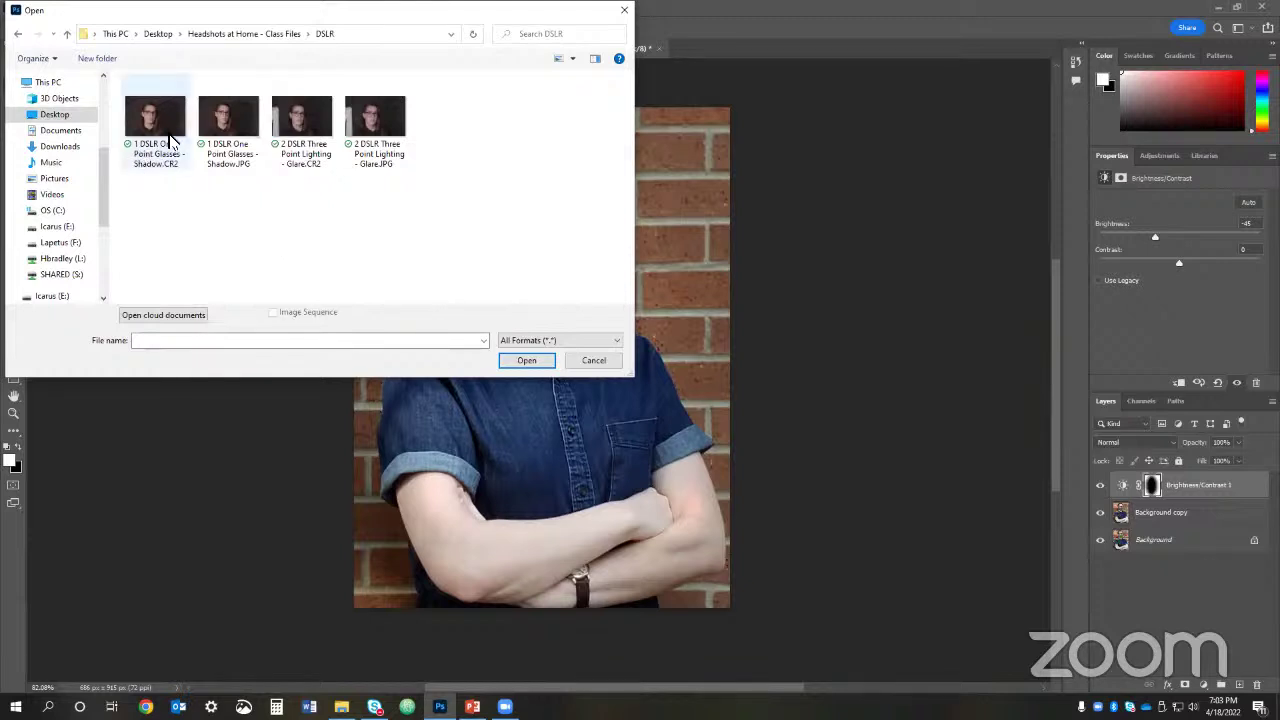
pyautogui.click(160, 128)
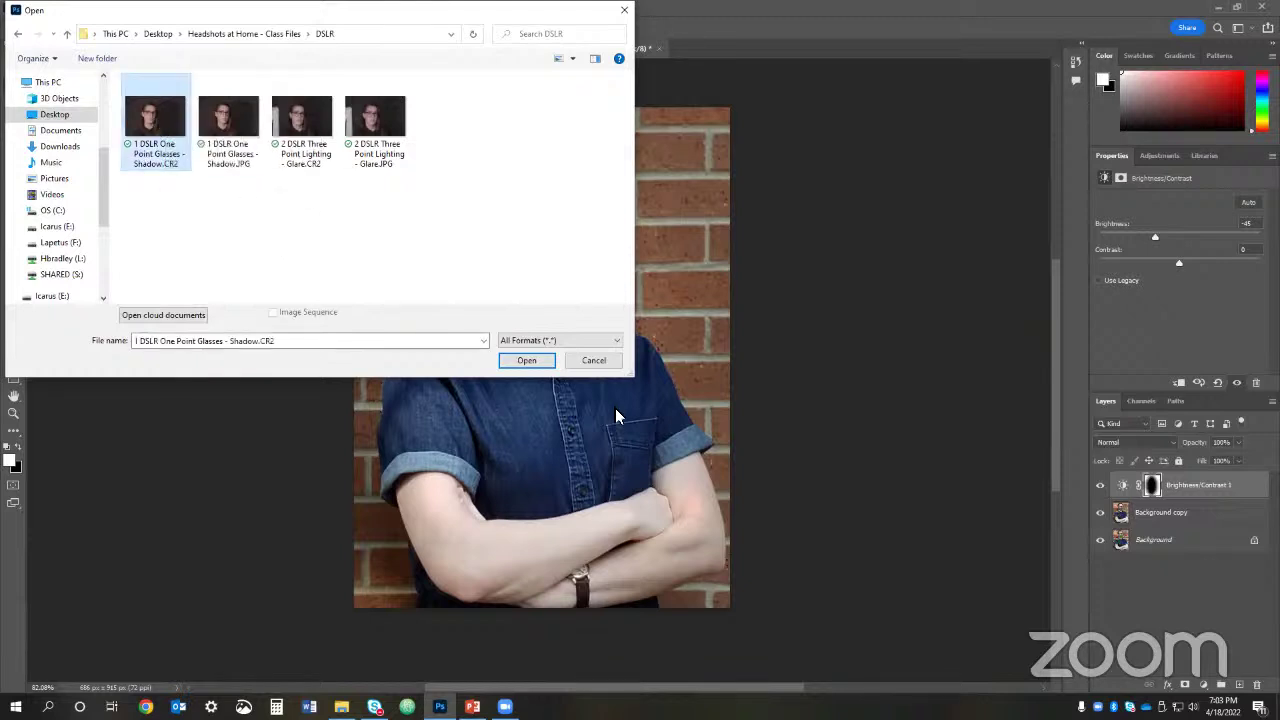
pyautogui.click(527, 361)
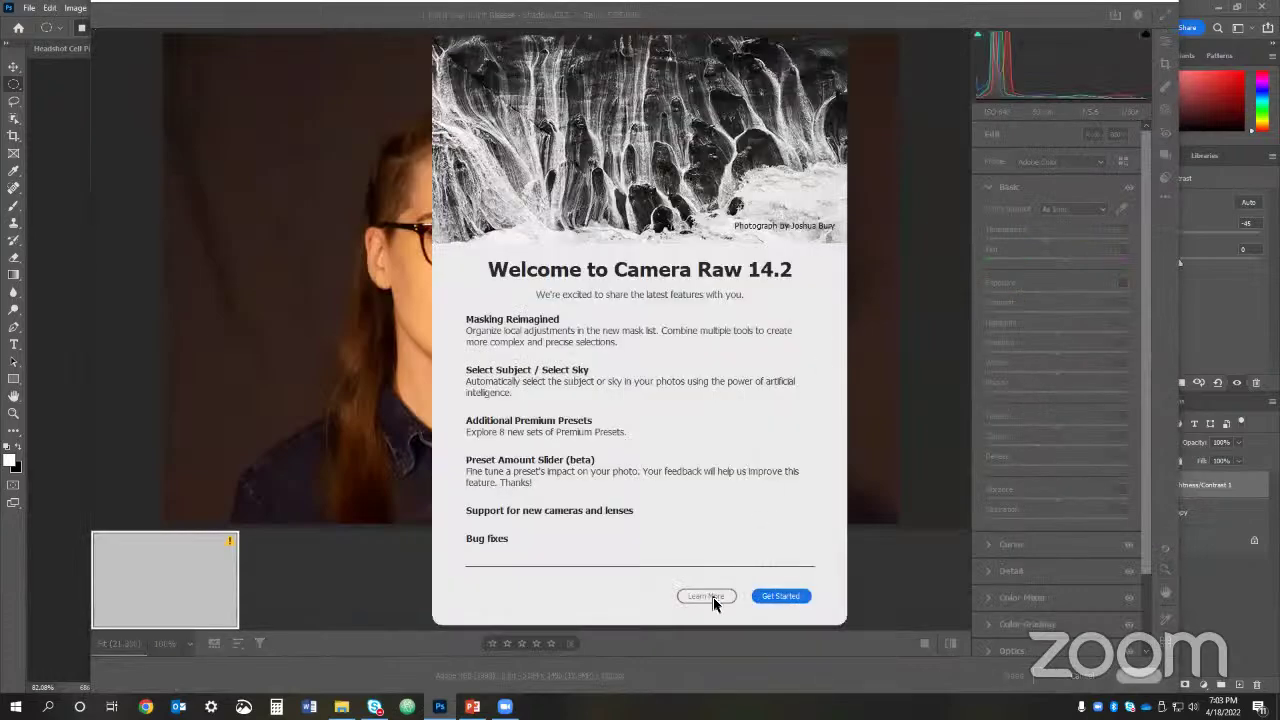
# Step: In Camera Raw, set Temperature 4800, Tint +6, Exposure +0.20 and Contrast +9
pyautogui.click(786, 596)
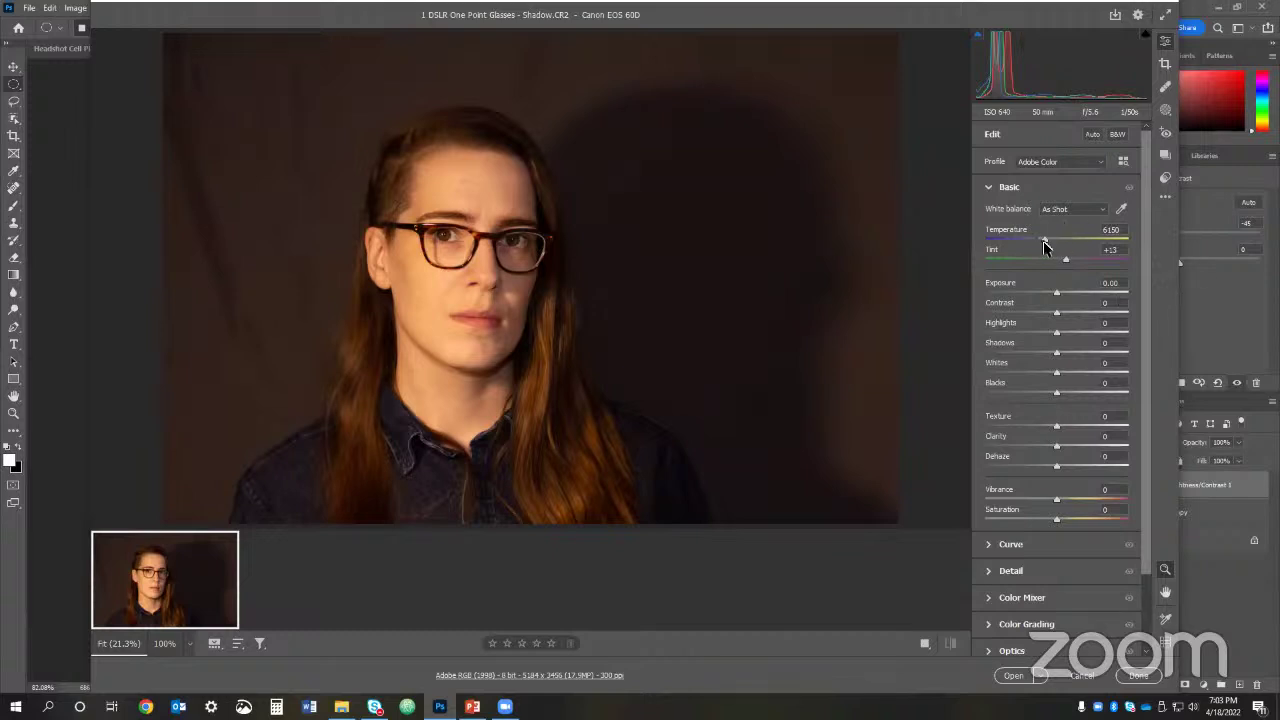
pyautogui.moveTo(1043, 245); pyautogui.dragTo(1026, 241)
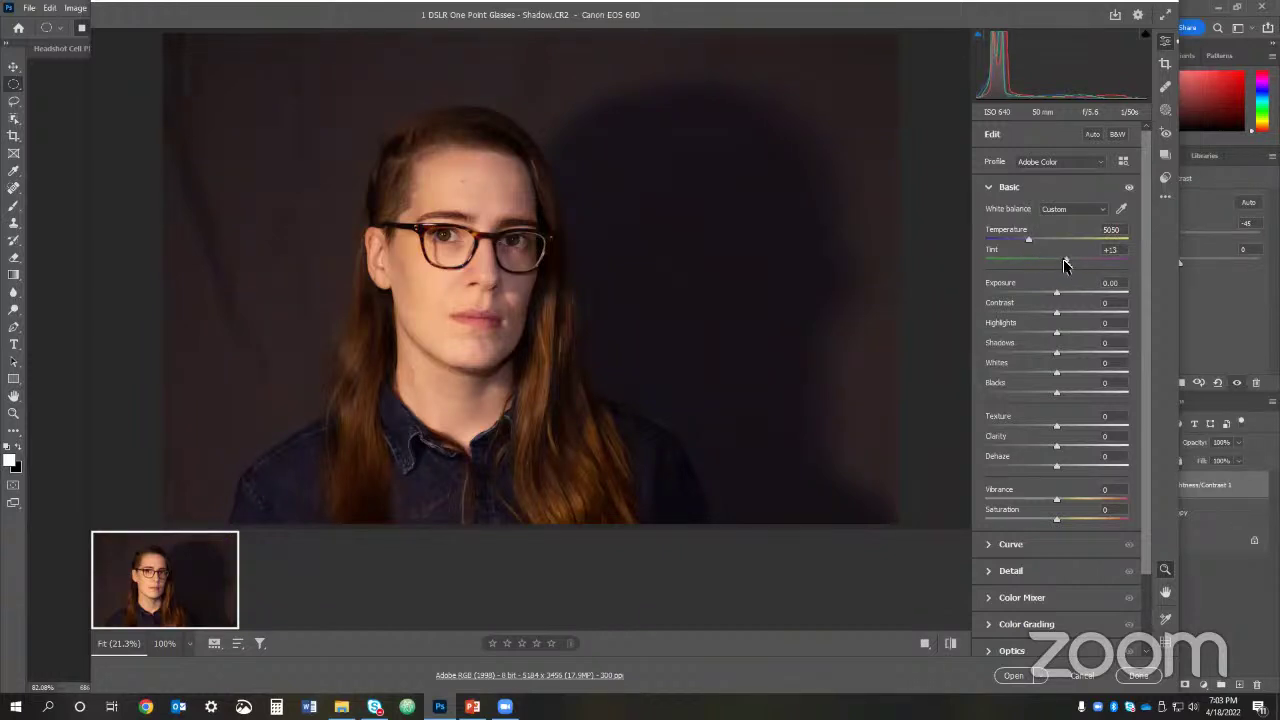
pyautogui.moveTo(1067, 259); pyautogui.dragTo(1057, 263)
pyautogui.moveTo(1056, 296); pyautogui.dragTo(1058, 296)
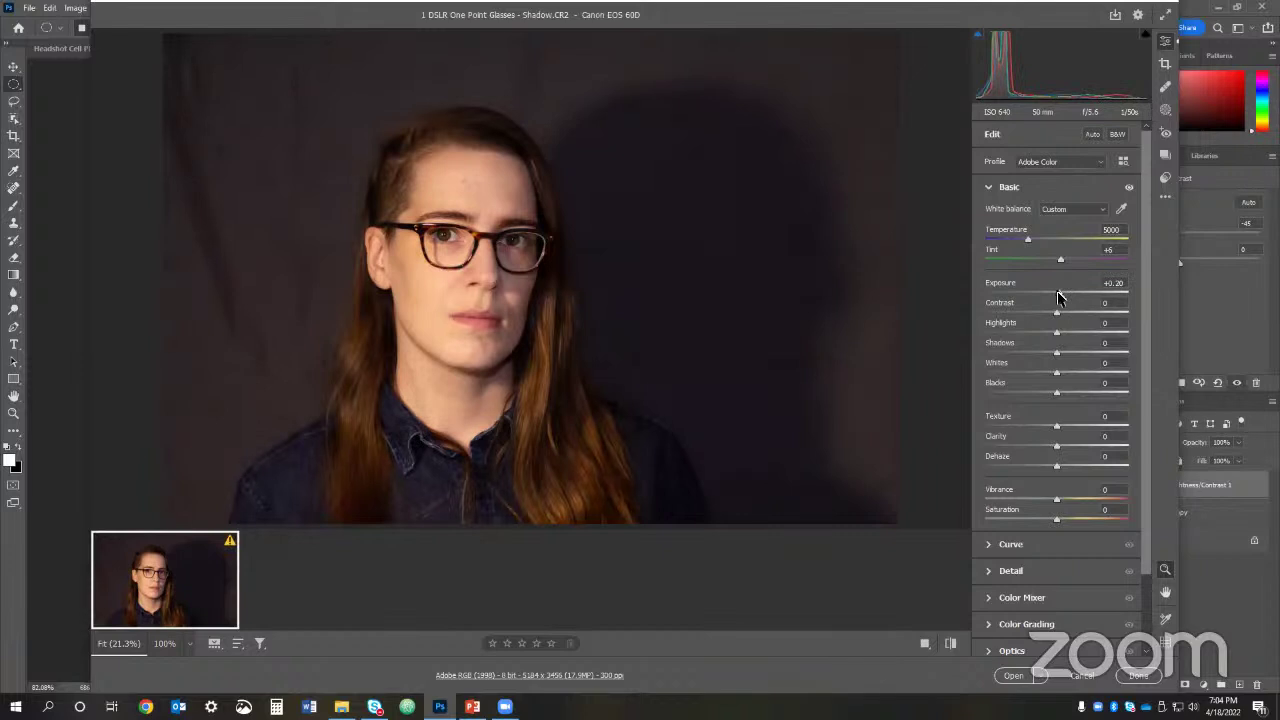
pyautogui.moveTo(1056, 313)
pyautogui.mouseDown()
pyautogui.moveTo(1044, 318)
pyautogui.moveTo(1062, 322)
pyautogui.mouseUp()
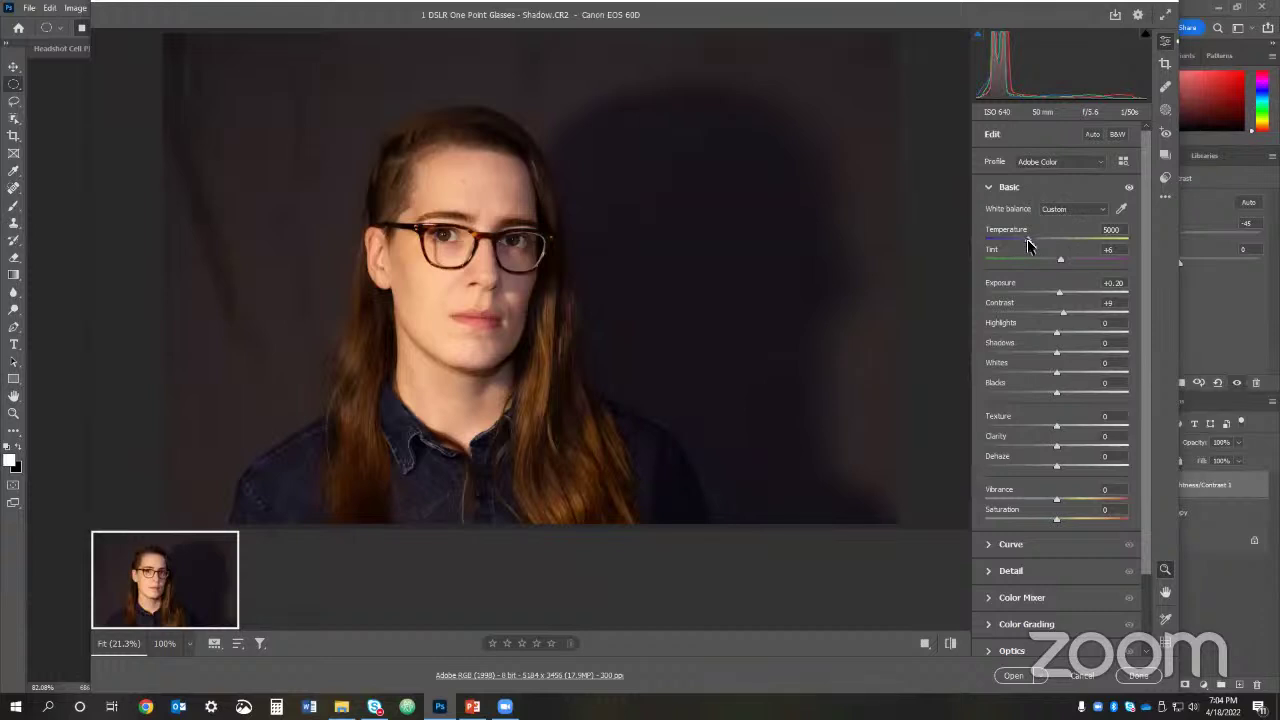
pyautogui.moveTo(1026, 240); pyautogui.dragTo(1024, 242)
# Step: Open the raw headshot as a document, then set the brick-wall photo's JPG export quality to 7
pyautogui.click(1012, 678)
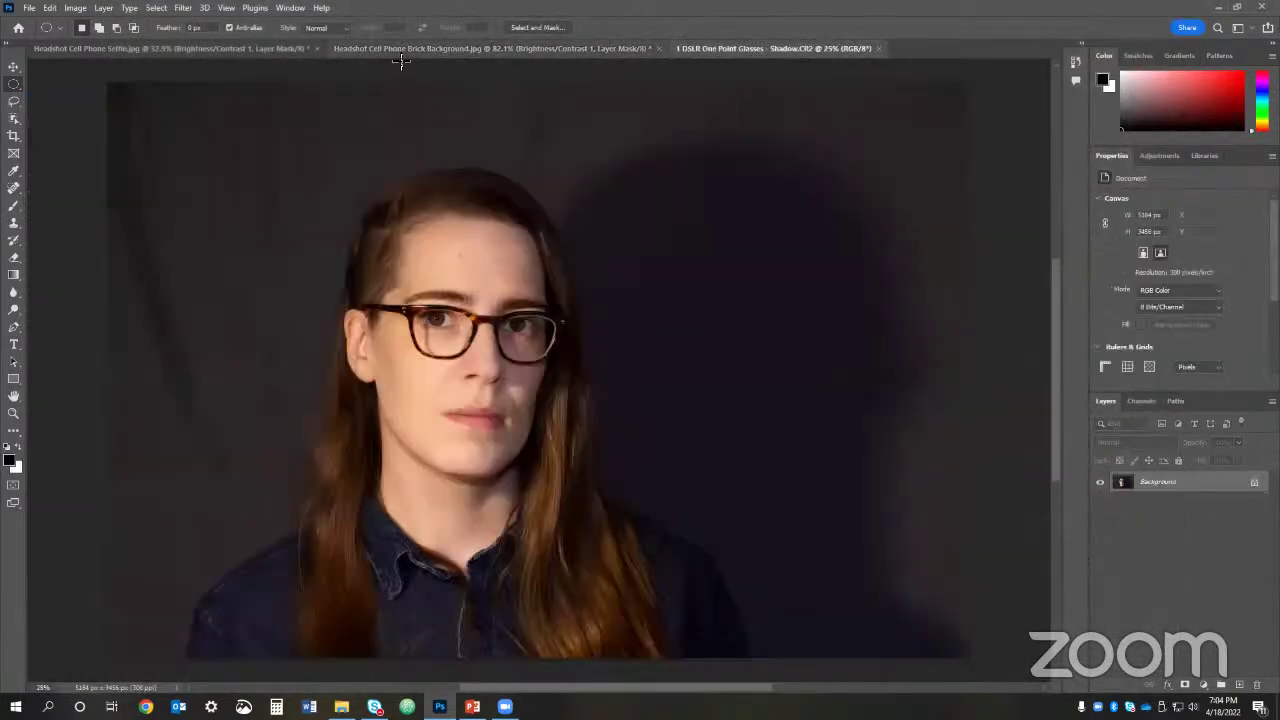
pyautogui.click(401, 50)
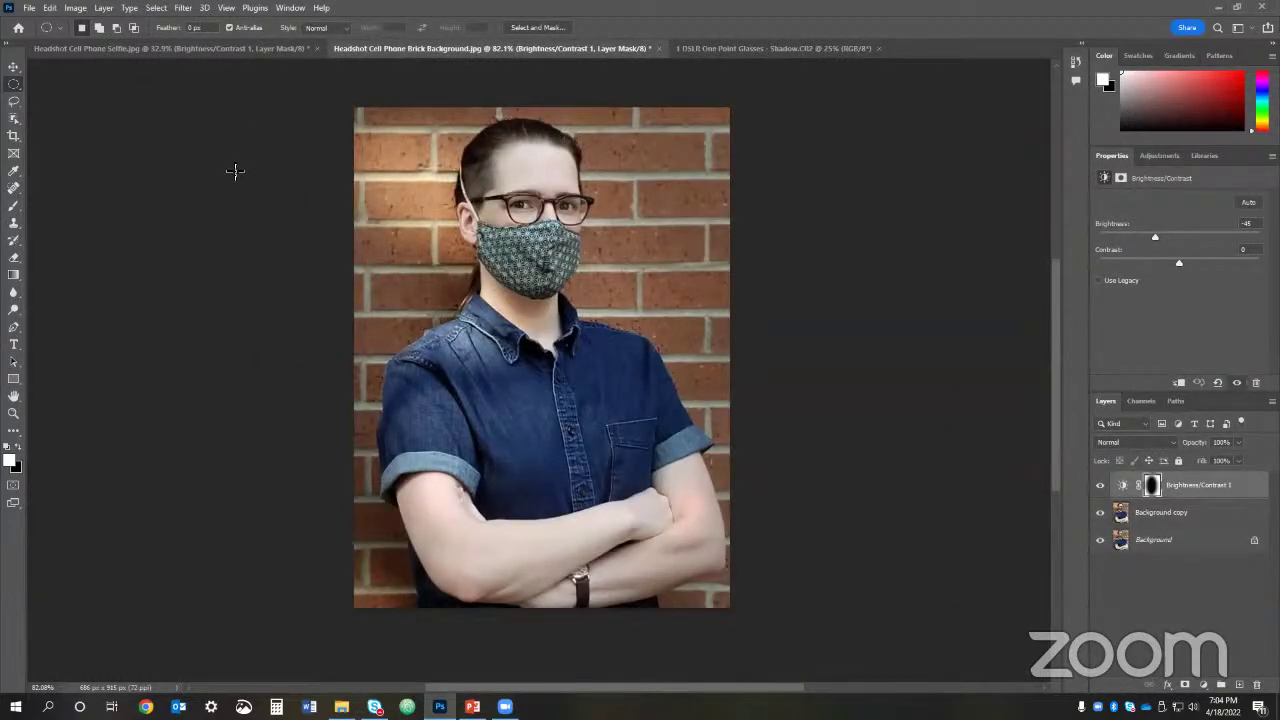
pyautogui.click(29, 8)
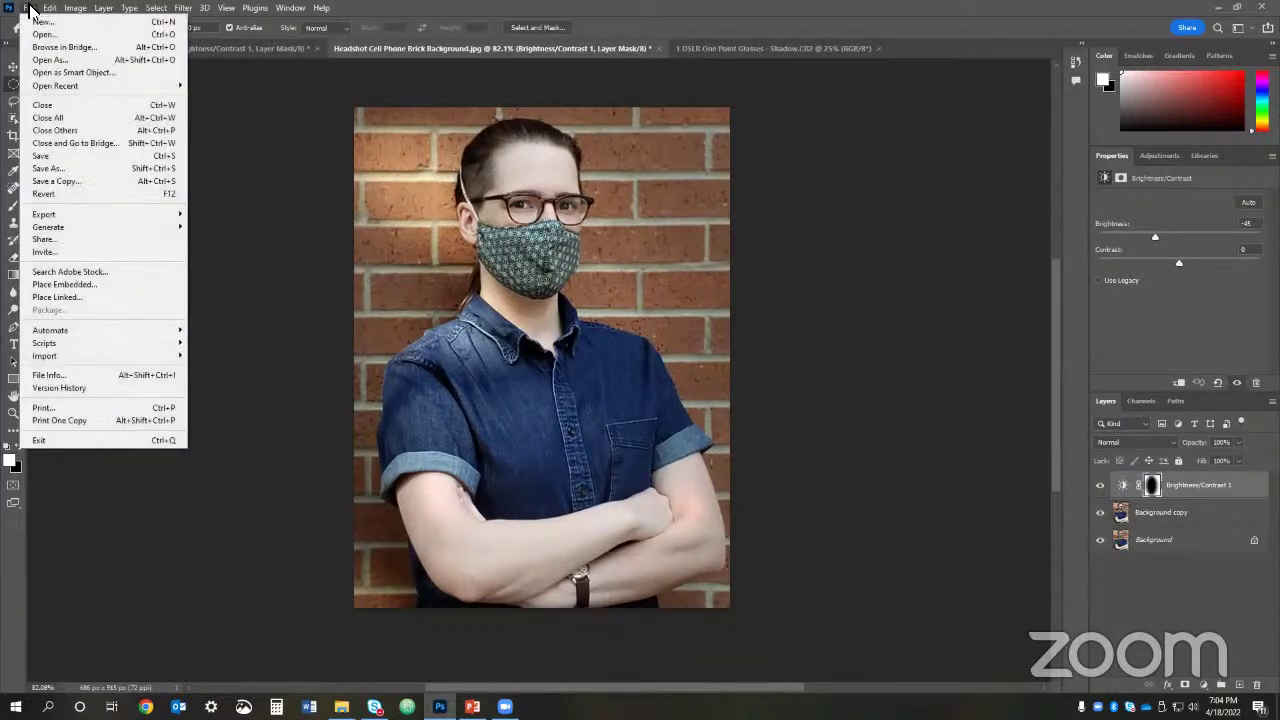
pyautogui.moveTo(135, 217)
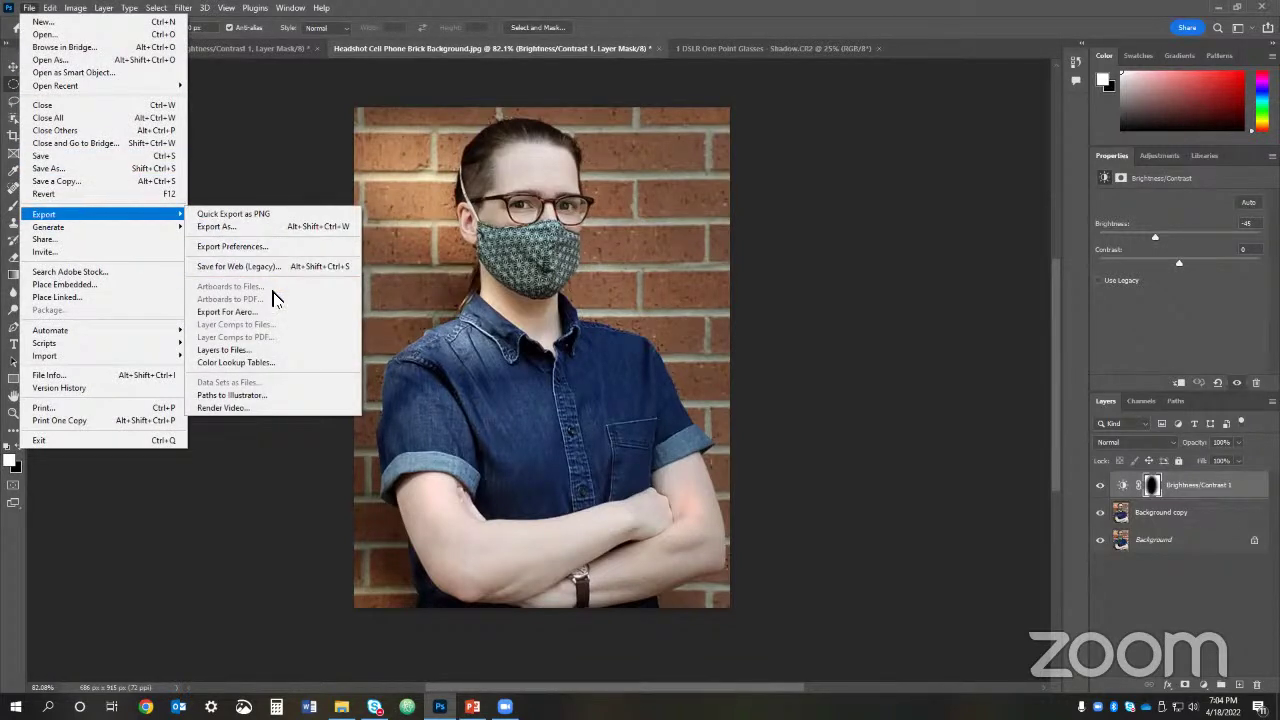
pyautogui.click(312, 227)
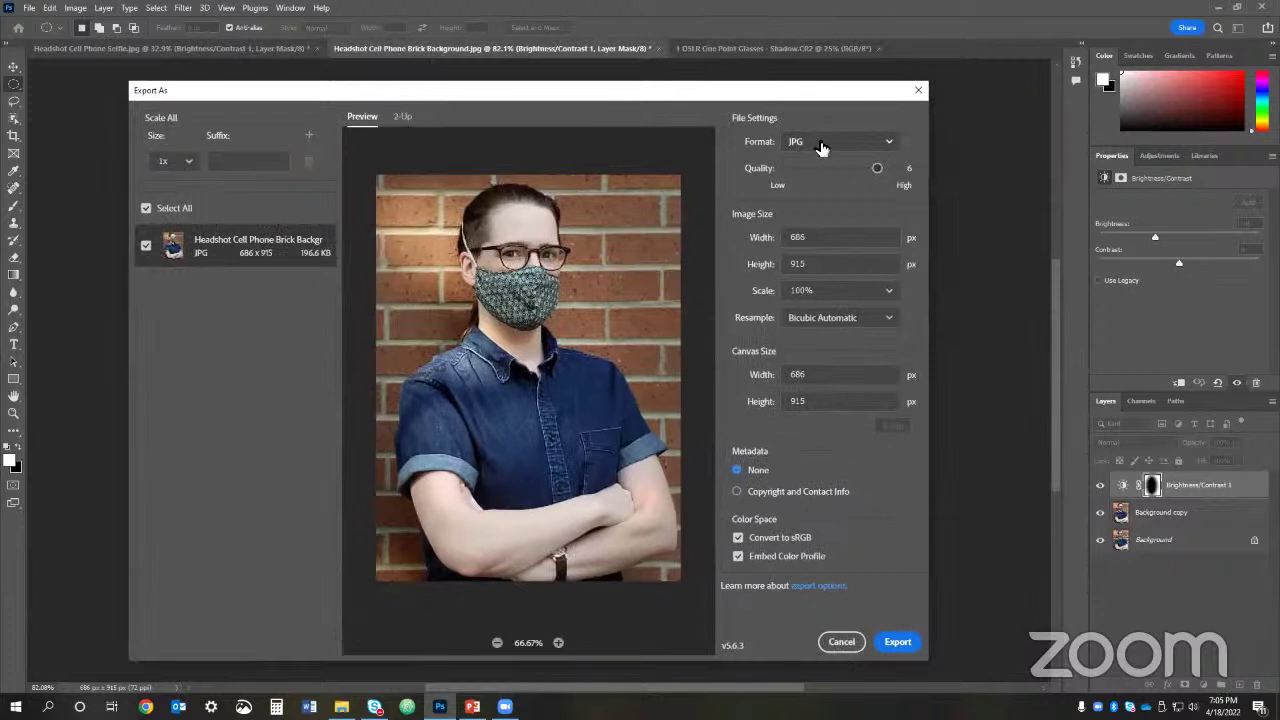
pyautogui.click(819, 142)
pyautogui.click(821, 138)
pyautogui.moveTo(878, 172); pyautogui.dragTo(909, 172)
# Step: Export the brick-wall photo to the Desktop as a JPG named Edited
pyautogui.click(910, 645)
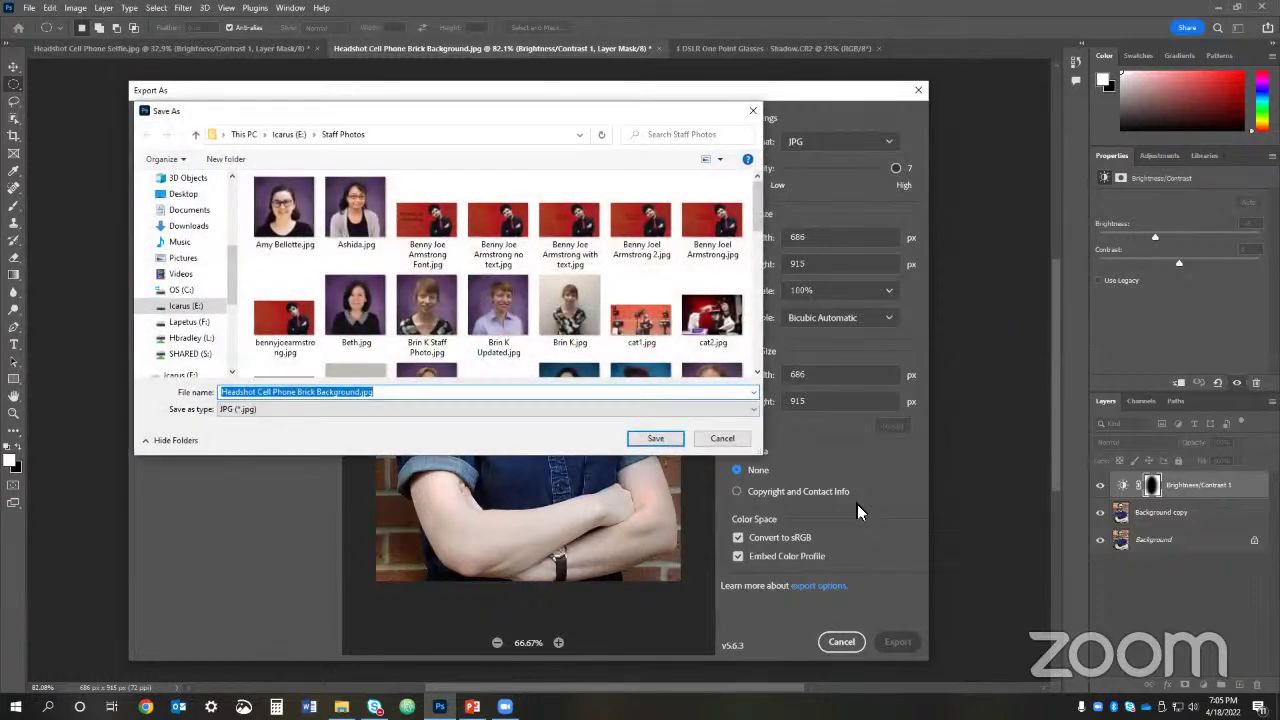
pyautogui.click(183, 193)
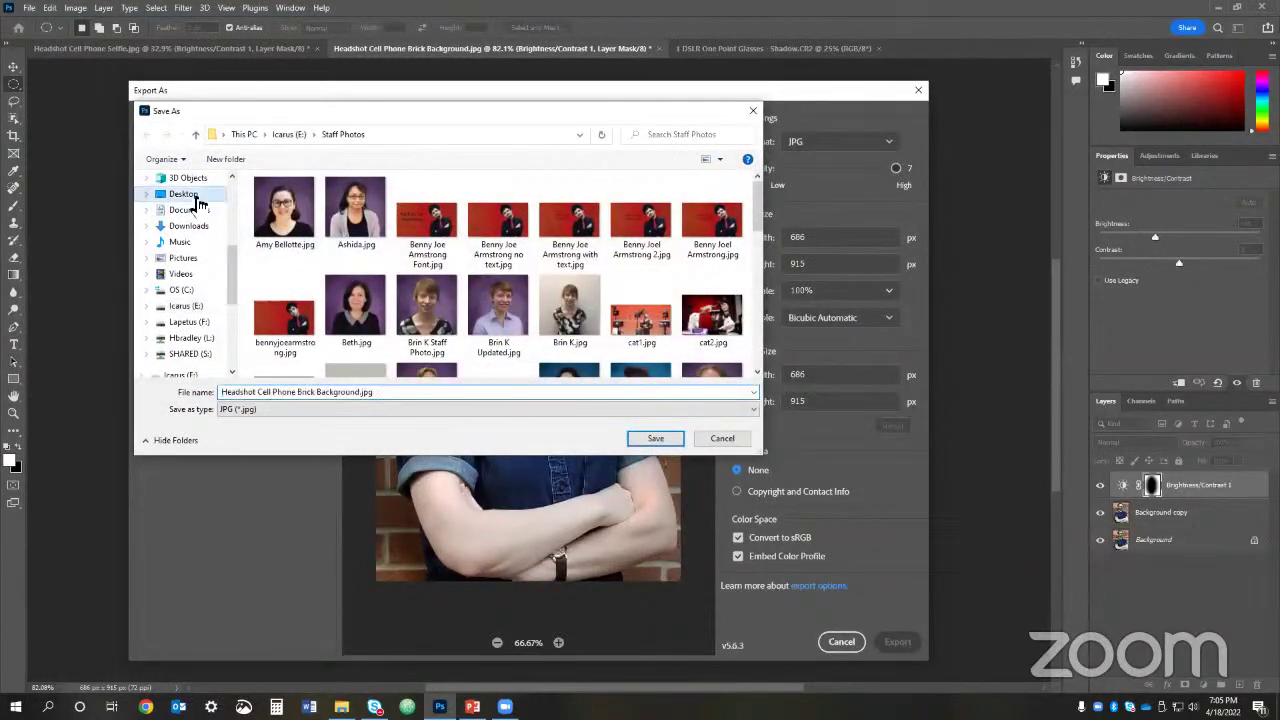
pyautogui.click(345, 398)
pyautogui.write('Edited')
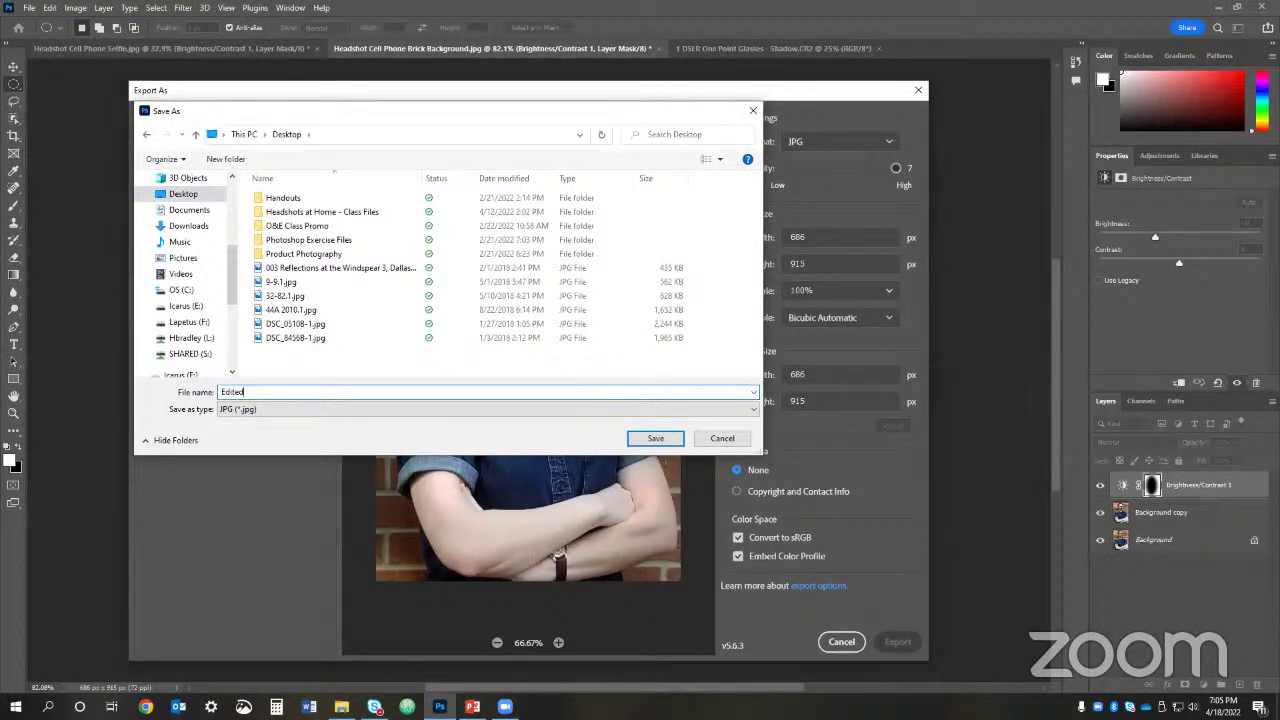
pyautogui.click(657, 438)
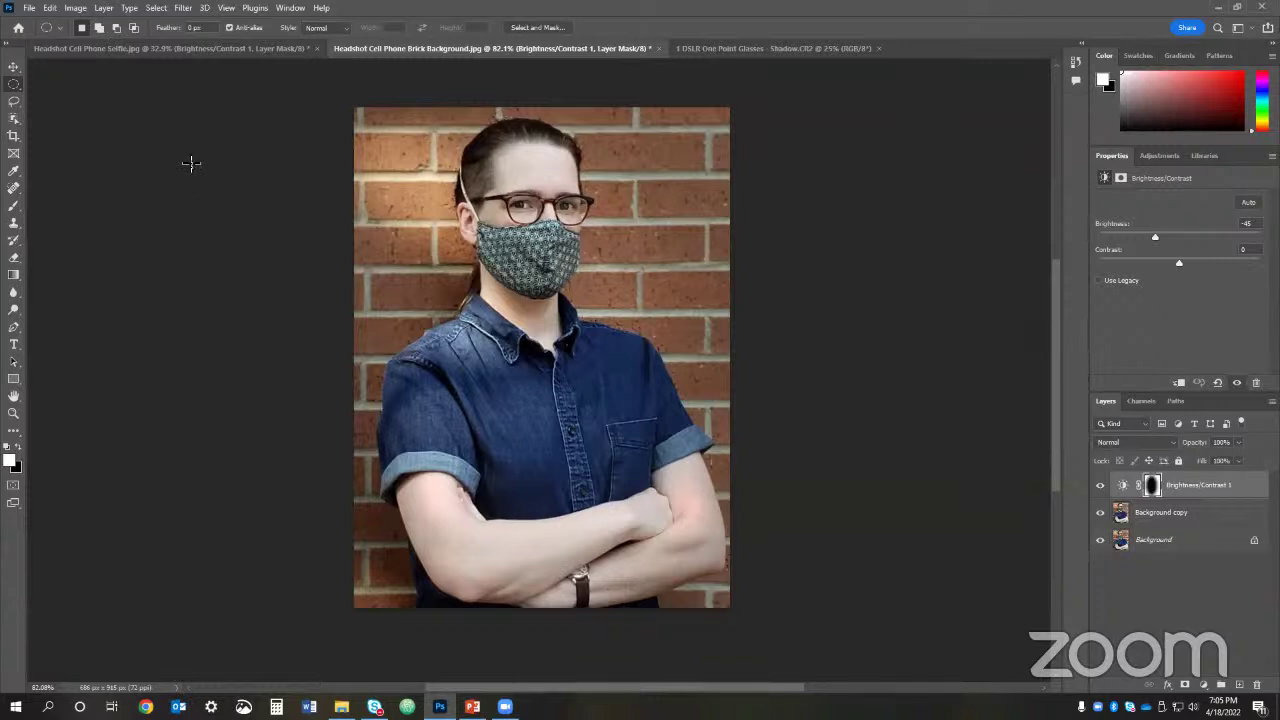
pyautogui.click(33, 14)
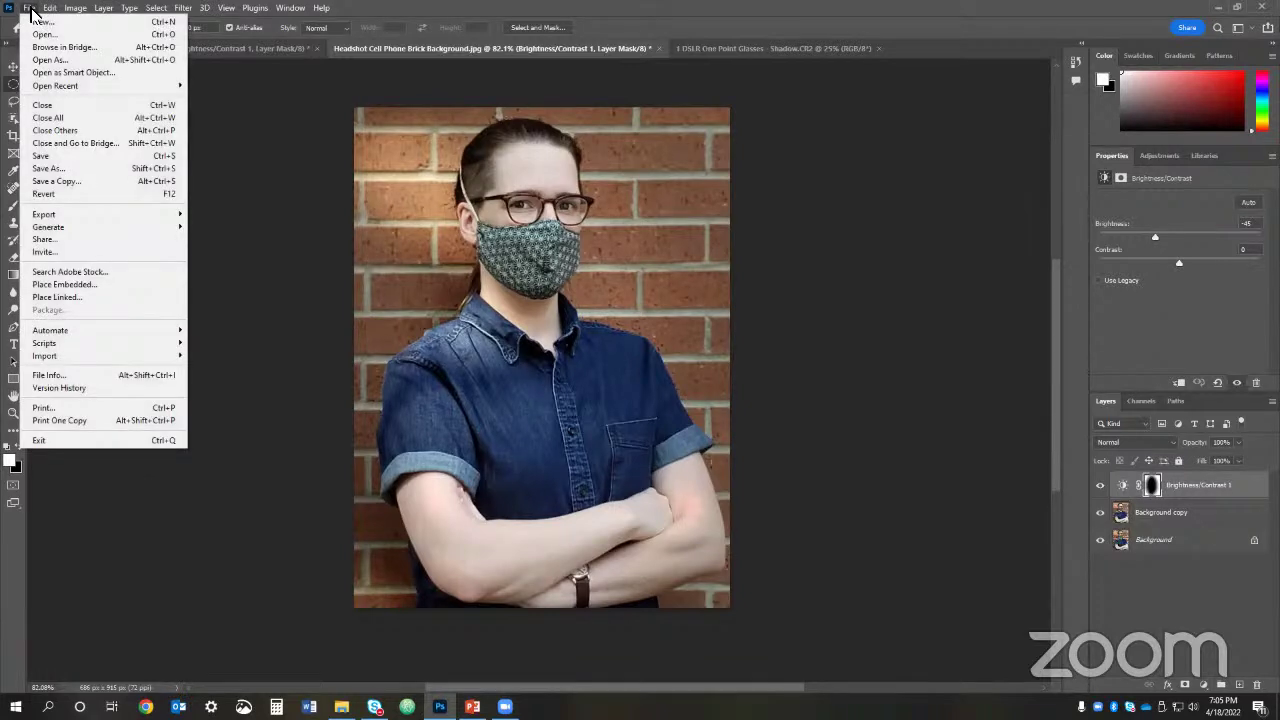
pyautogui.moveTo(124, 218)
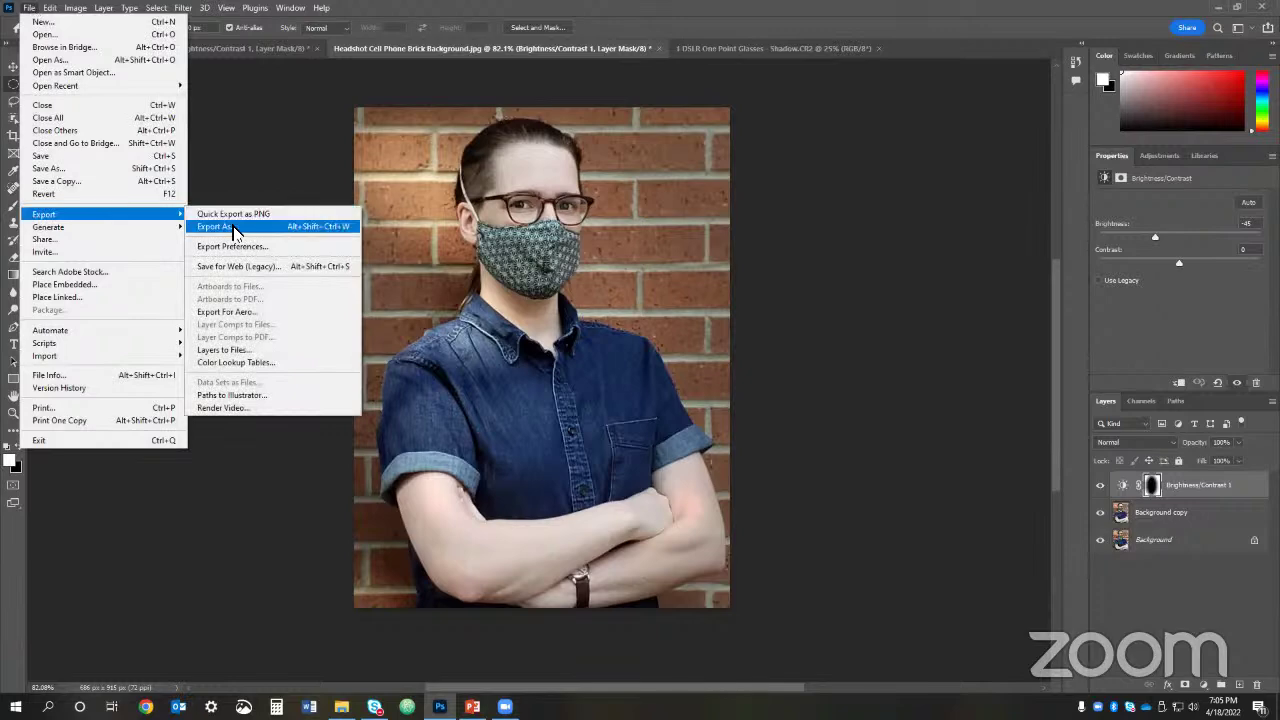
pyautogui.click(235, 230)
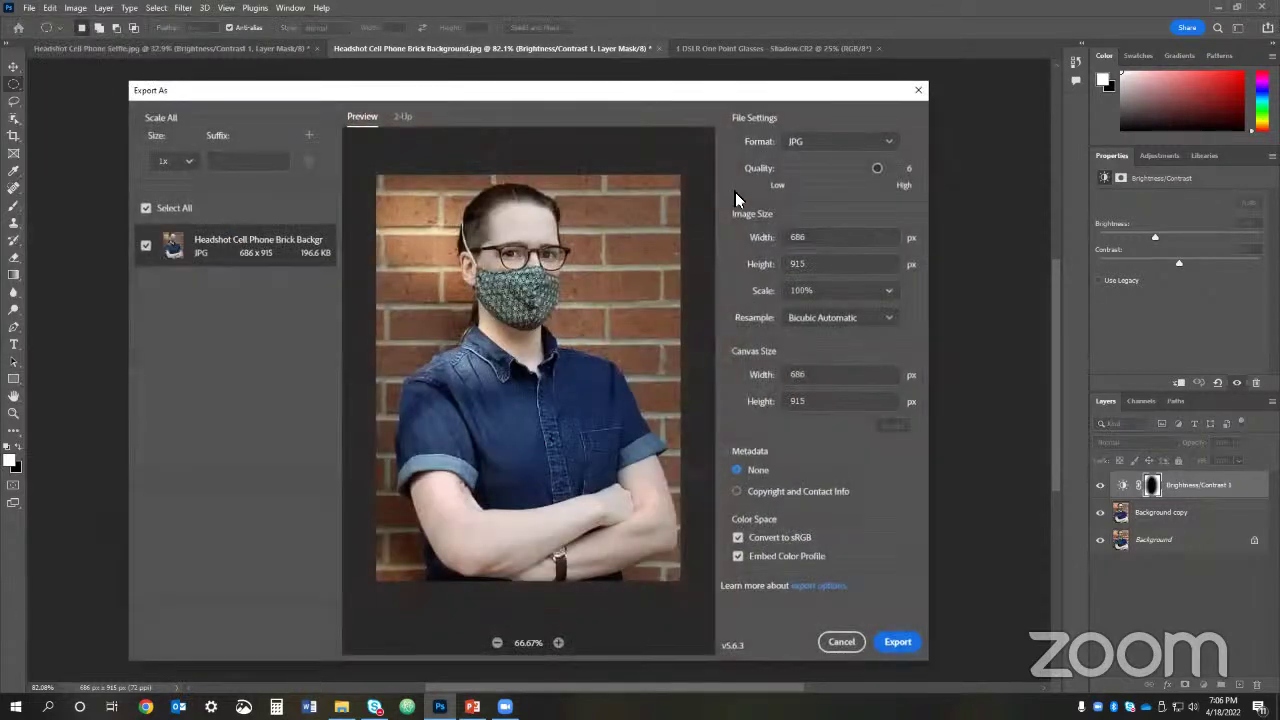
pyautogui.click(835, 146)
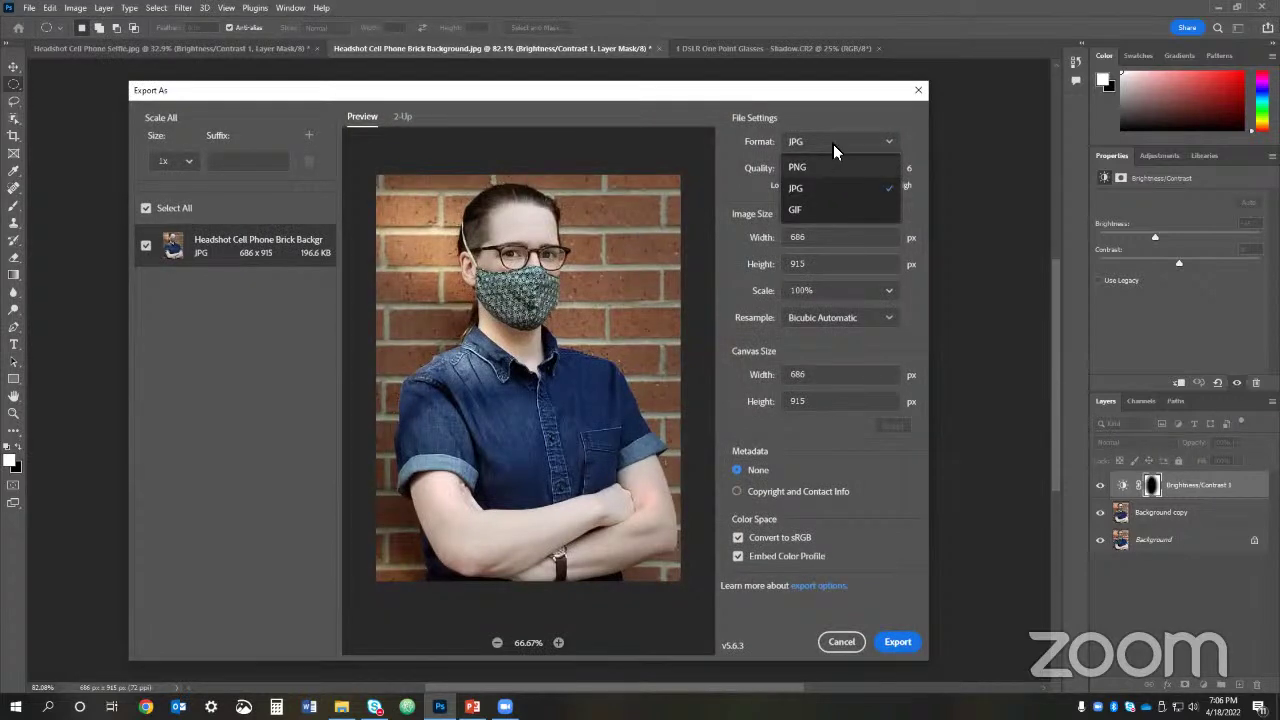
pyautogui.click(833, 144)
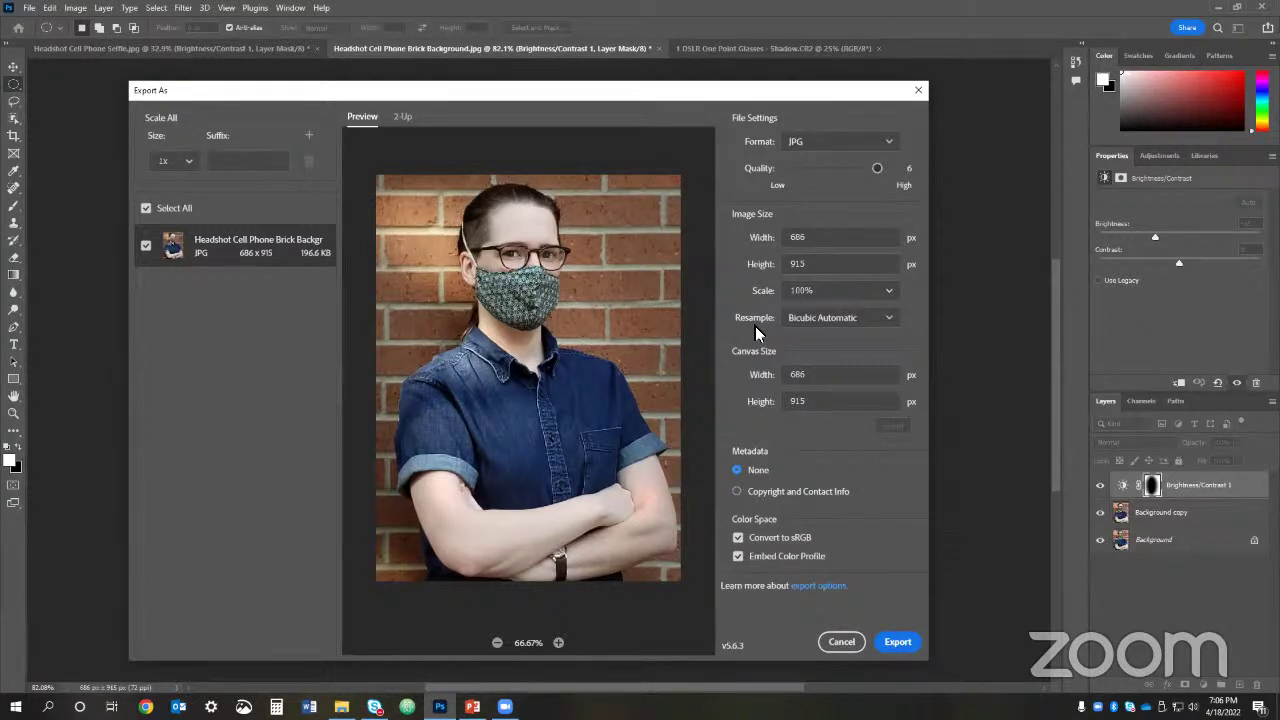
pyautogui.click(851, 141)
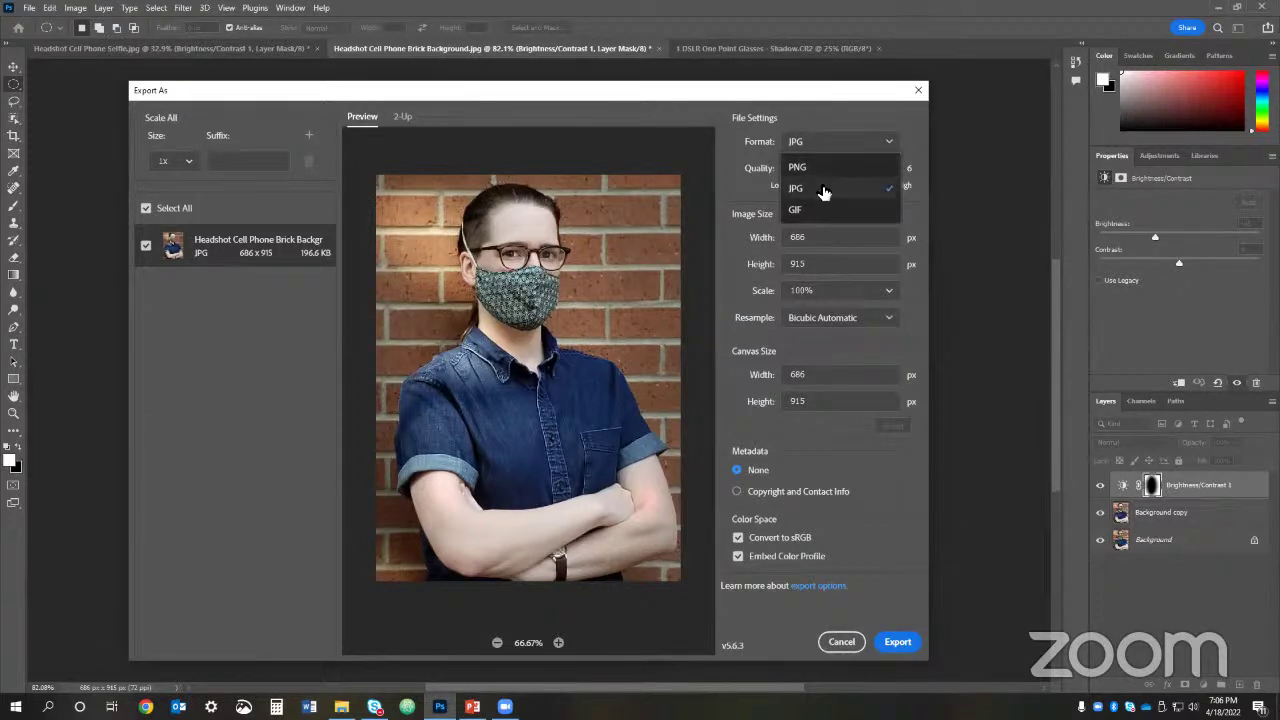
pyautogui.click(741, 138)
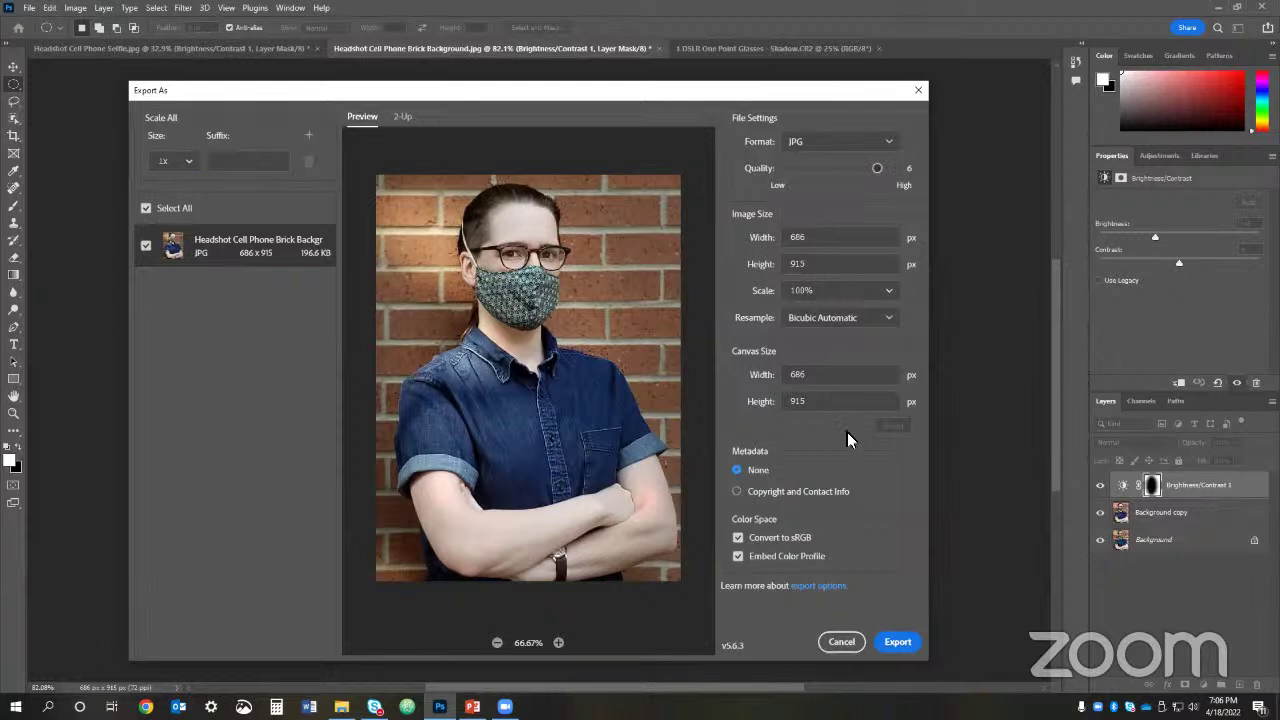
pyautogui.click(921, 94)
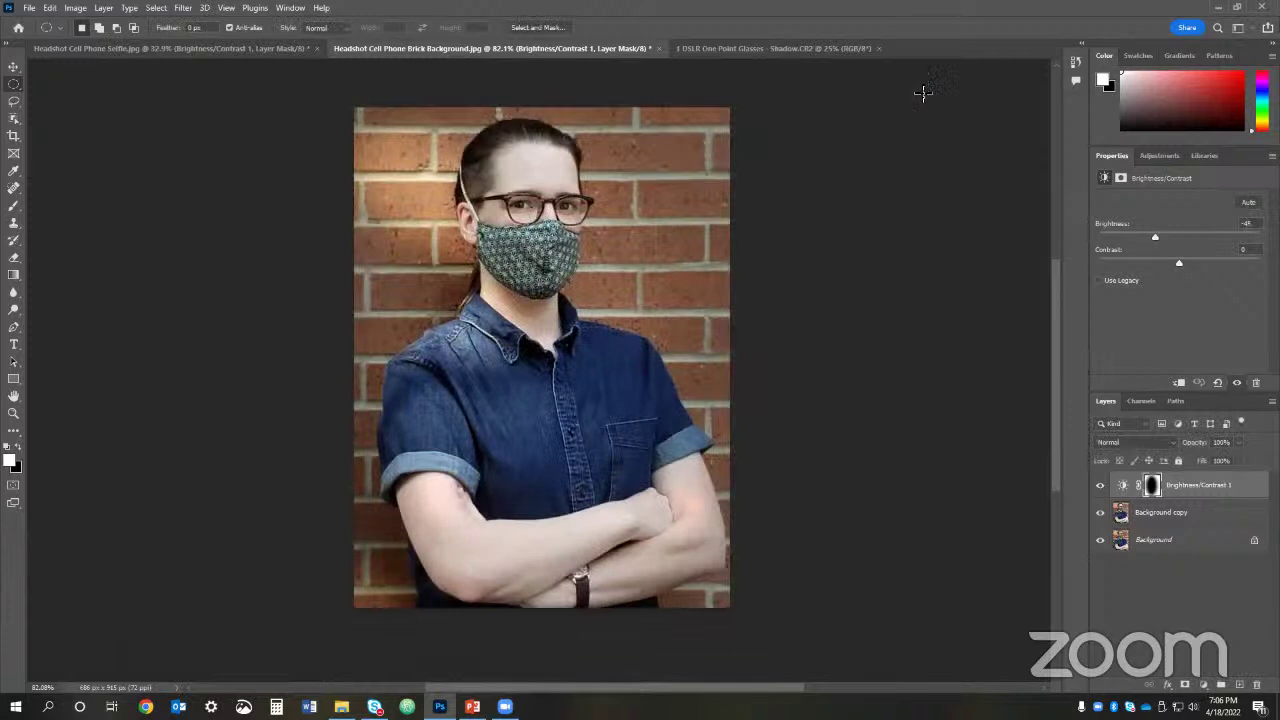
# Step: Crop the DSLR glasses headshot to a near-square 3272 × 3264 px frame around the subject
pyautogui.click(785, 47)
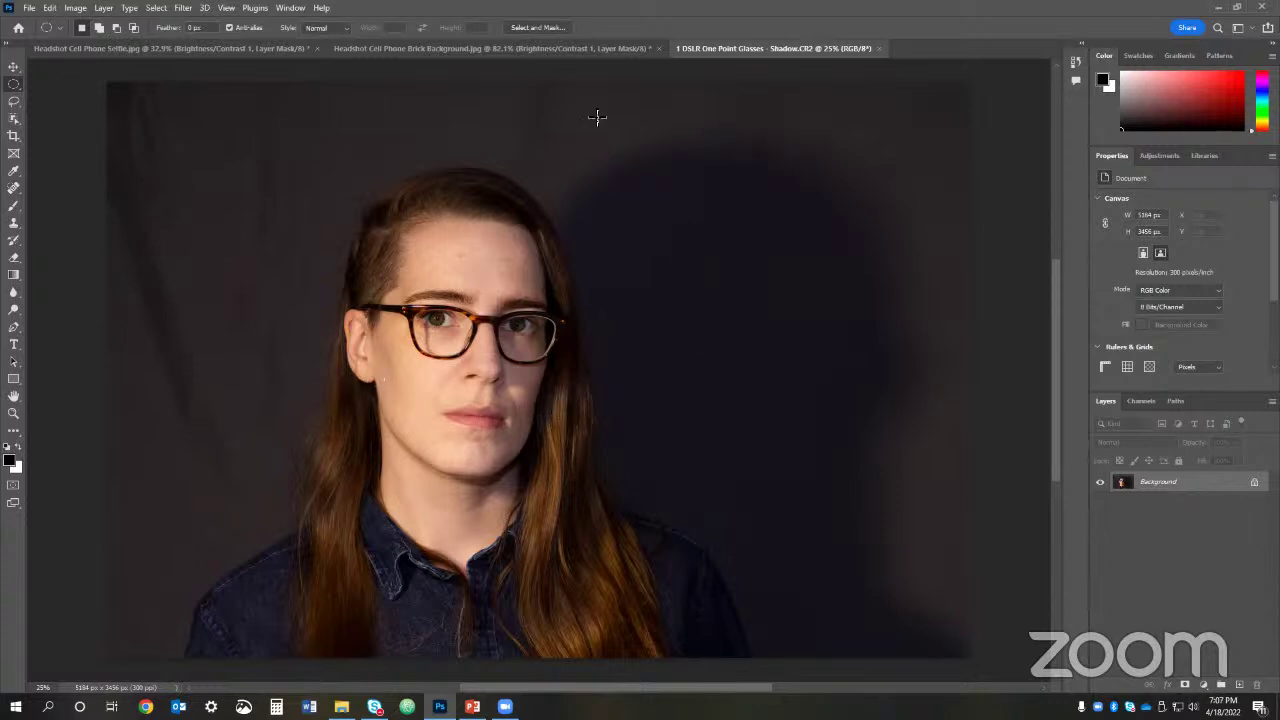
pyautogui.click(14, 136)
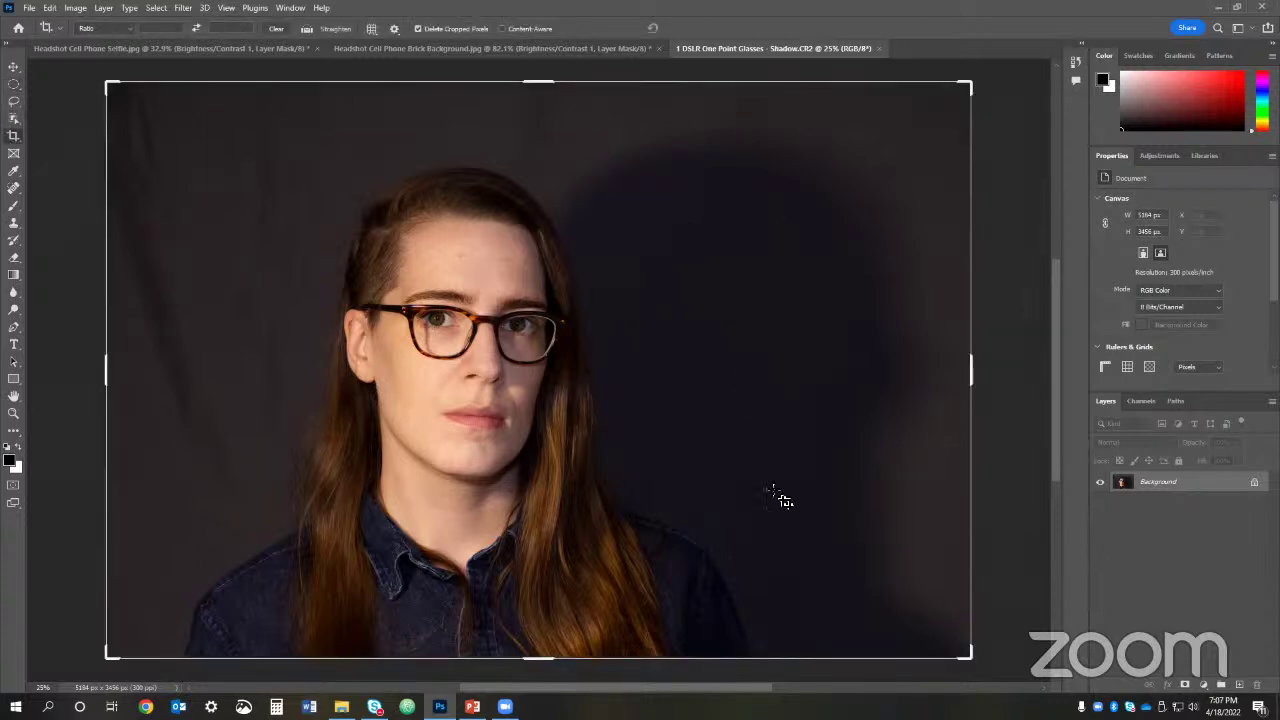
pyautogui.moveTo(970, 373); pyautogui.dragTo(856, 382)
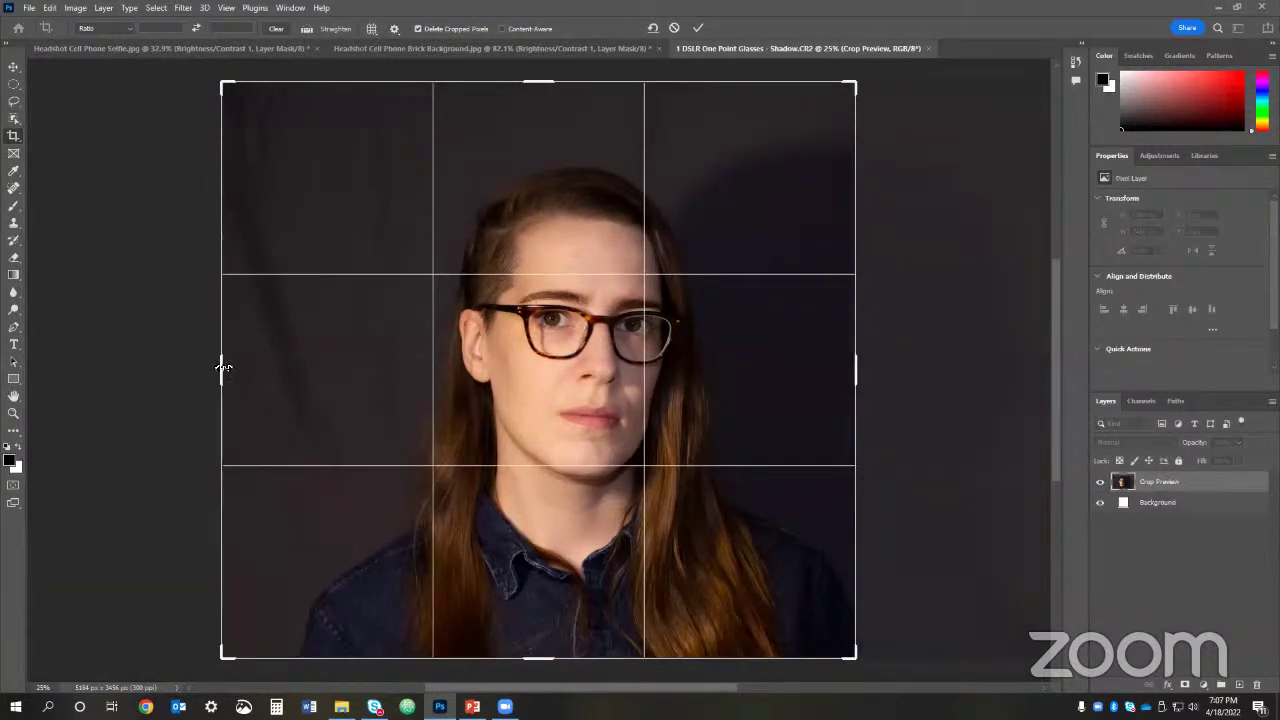
pyautogui.moveTo(222, 370); pyautogui.dragTo(266, 371)
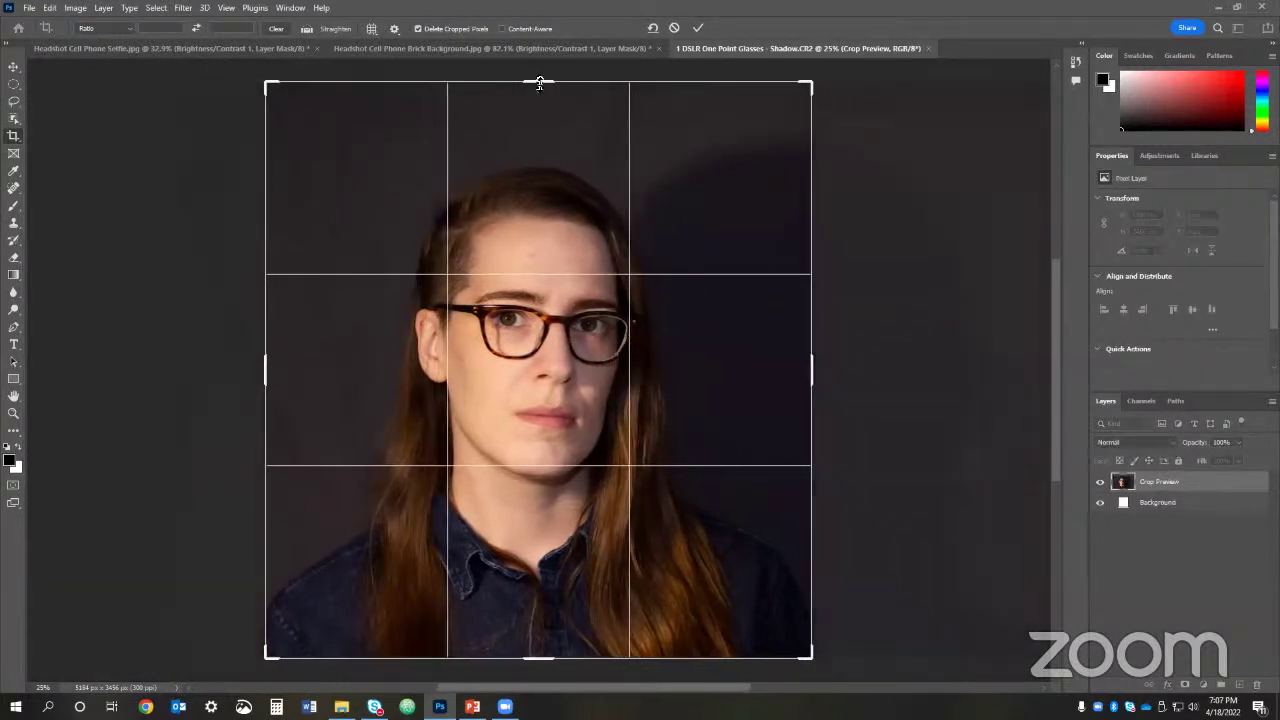
pyautogui.moveTo(539, 82); pyautogui.dragTo(539, 100)
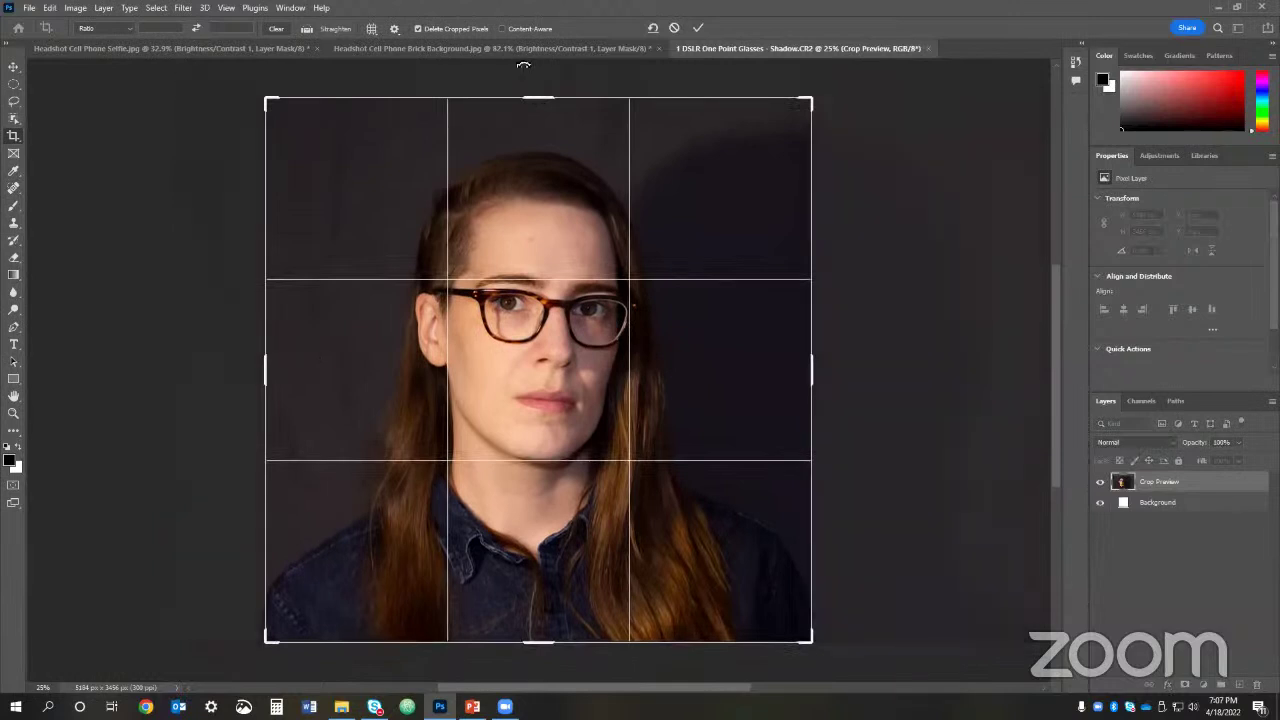
pyautogui.press('Return')
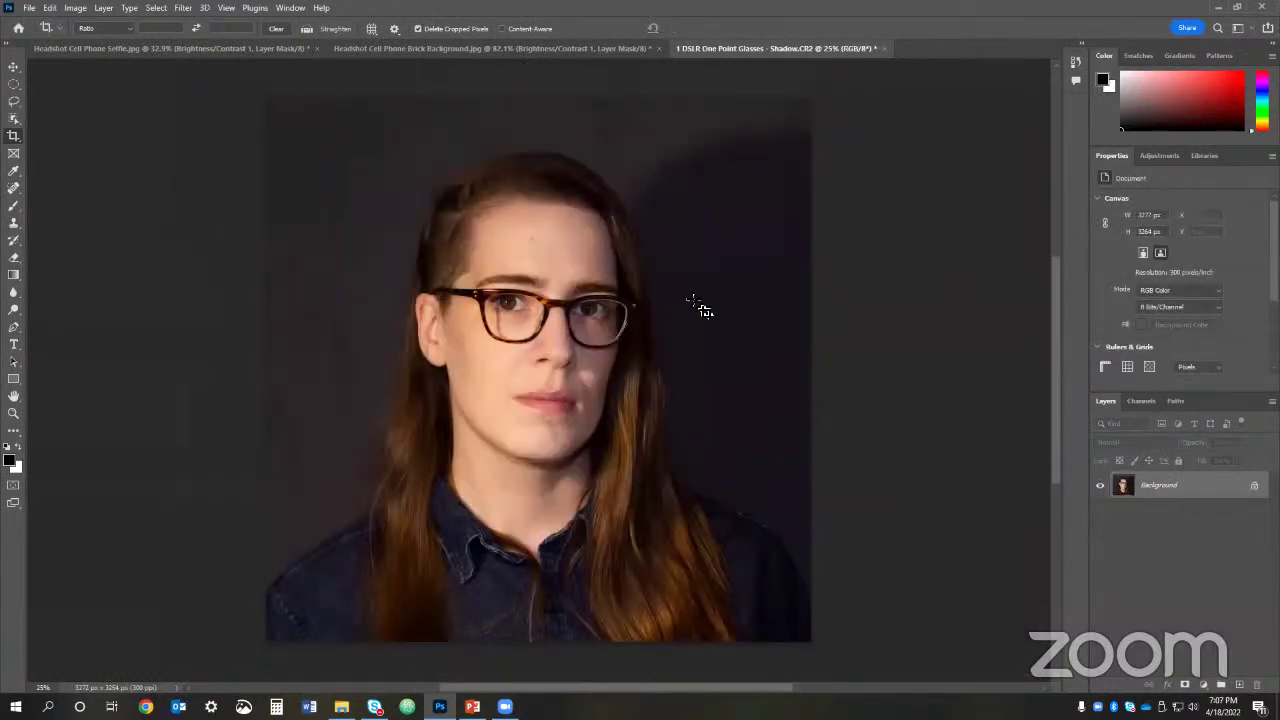
pyautogui.press('z')
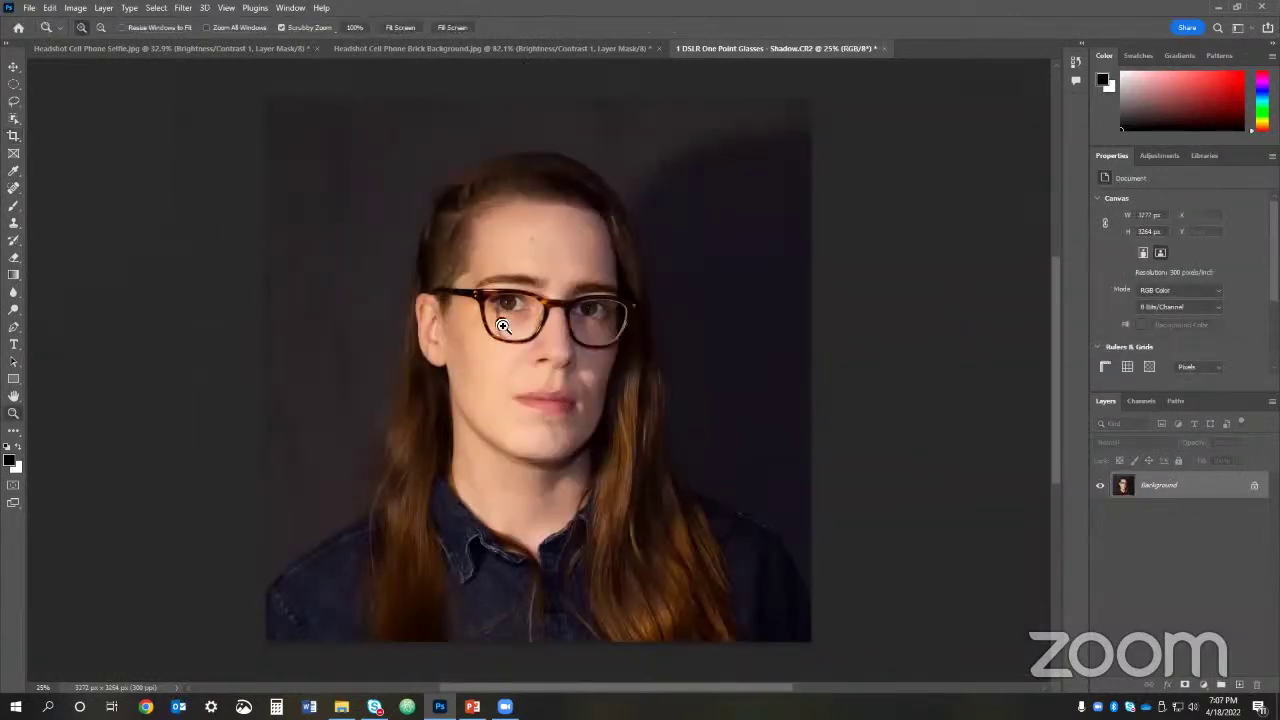
pyautogui.moveTo(500, 318); pyautogui.dragTo(540, 323)
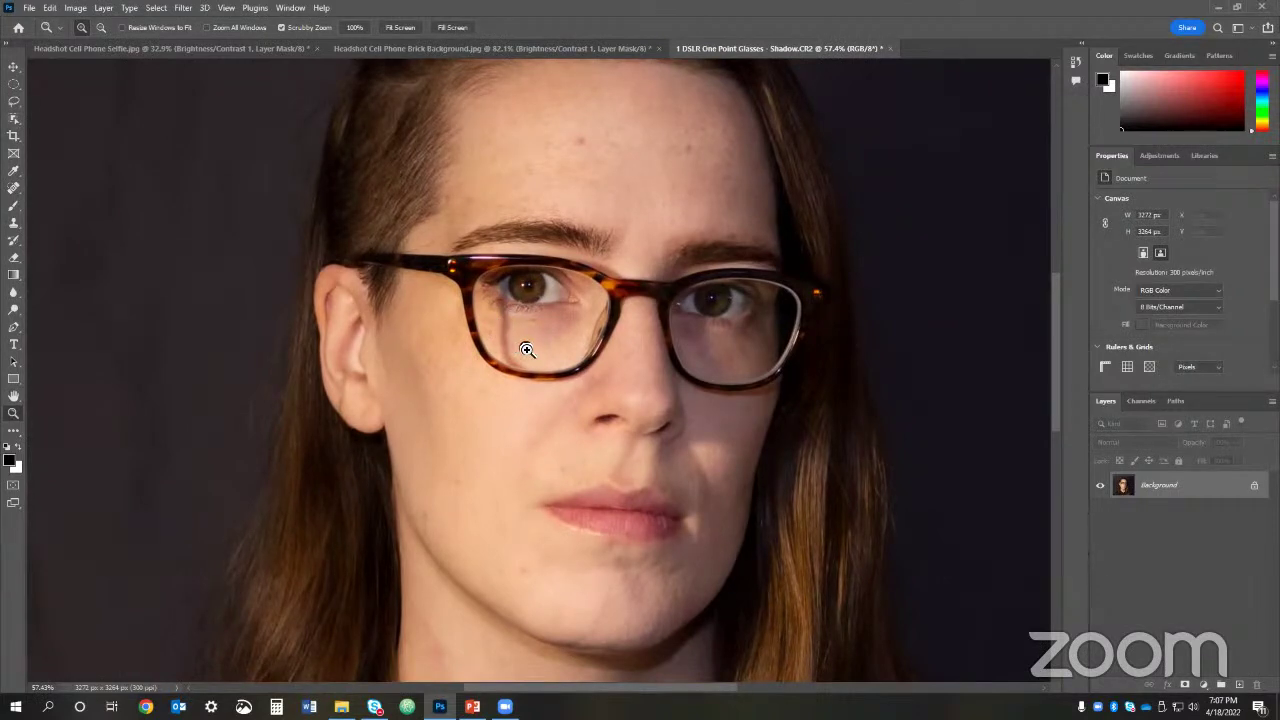
# Step: Duplicate the Background layer as Background copy
pyautogui.rightClick(1189, 490)
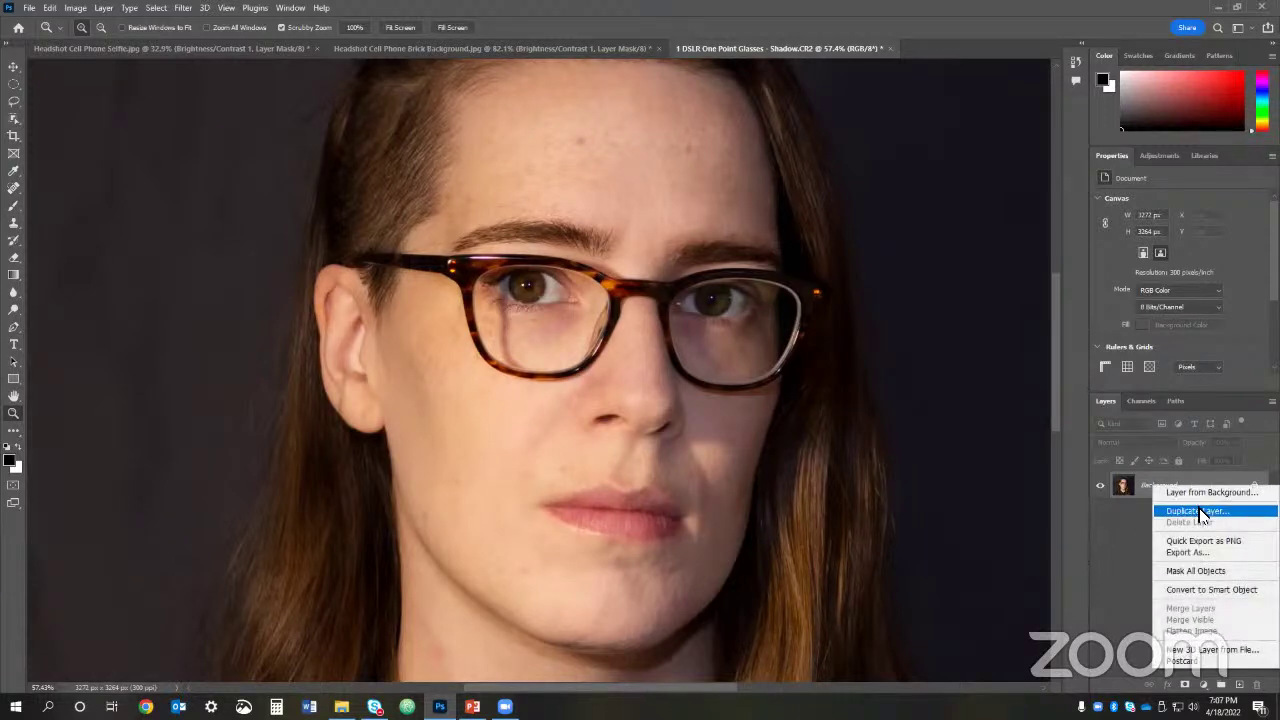
pyautogui.click(1199, 511)
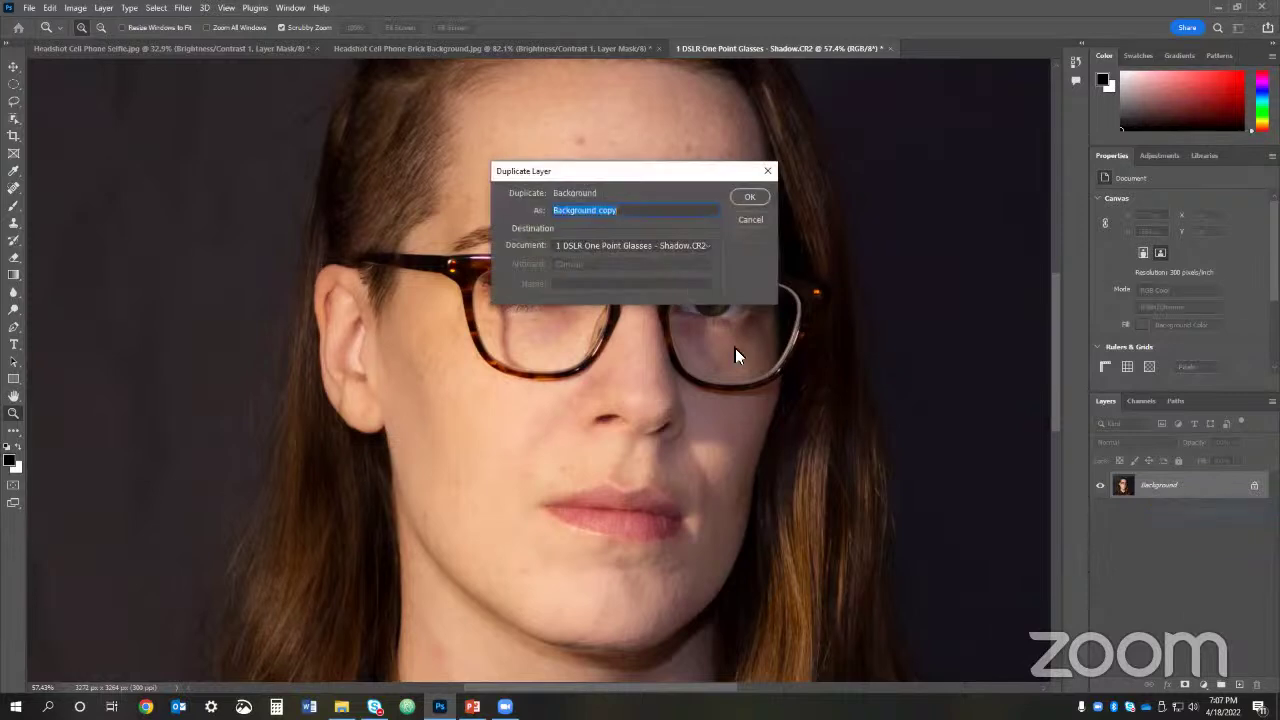
pyautogui.click(743, 198)
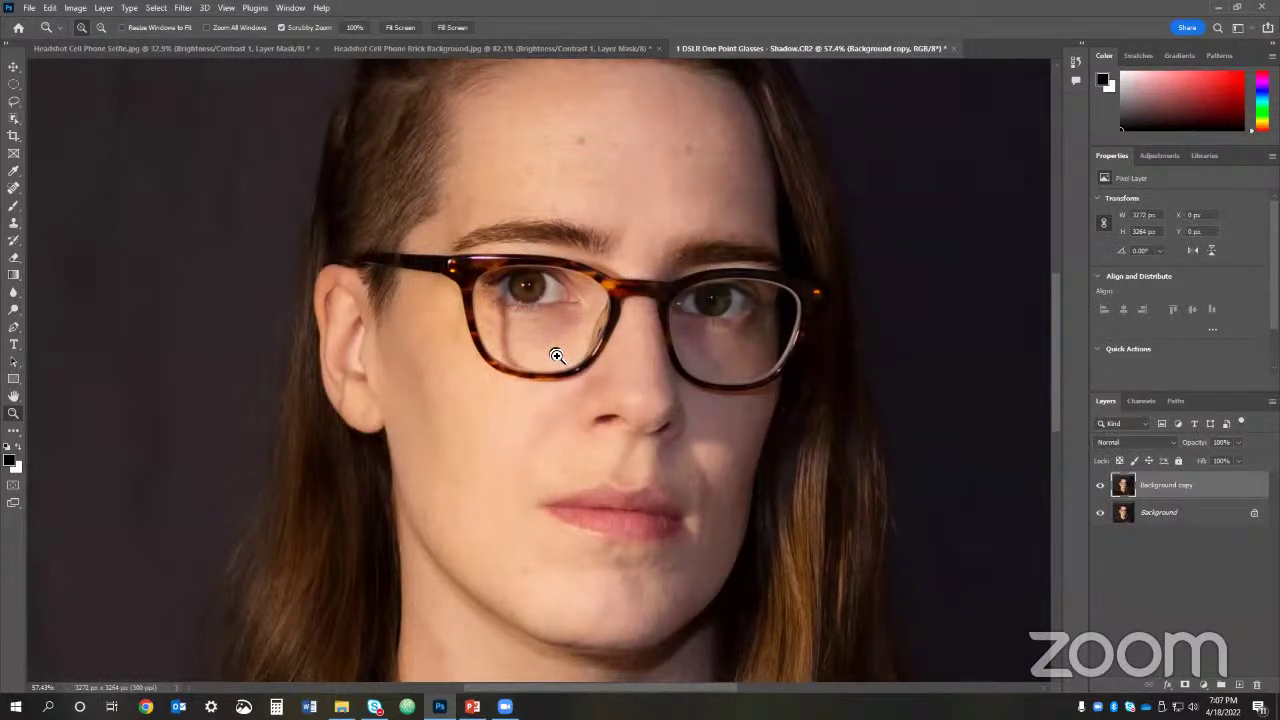
# Step: Set up the Clone Stamp with a smaller brush, sampling a source near the lens glare
pyautogui.press('s')
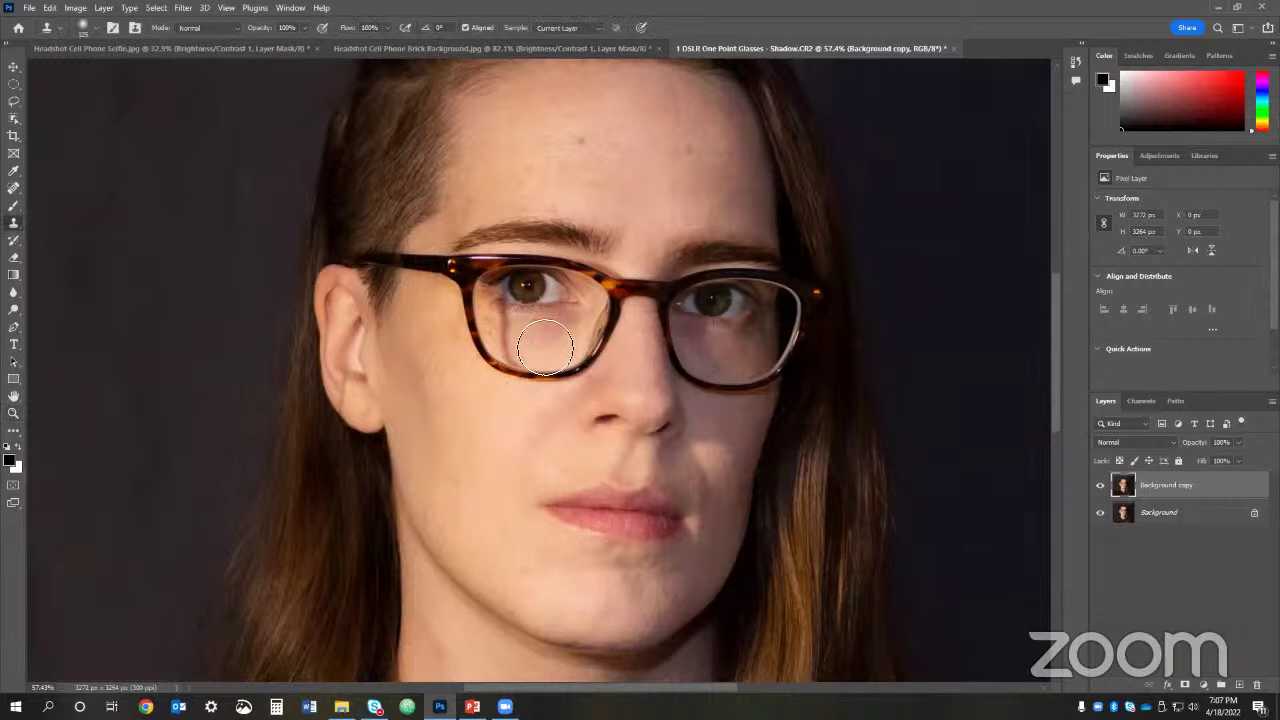
pyautogui.press('[')
pyautogui.press('[')
pyautogui.press('[')
pyautogui.press('[')
pyautogui.keyDown('alt'); pyautogui.click(526, 343); pyautogui.keyUp('alt')
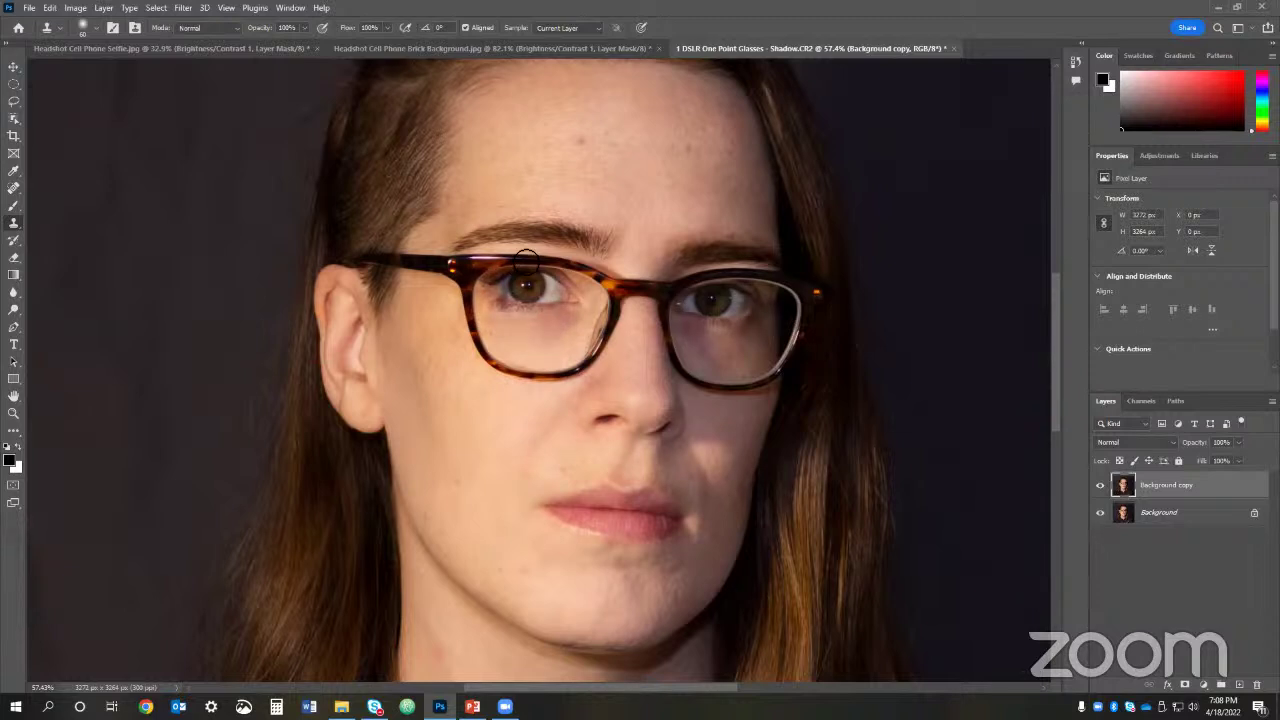
# Step: Lasso the glare inside the left lens and feather the selection by 5 pixels
pyautogui.press('l')
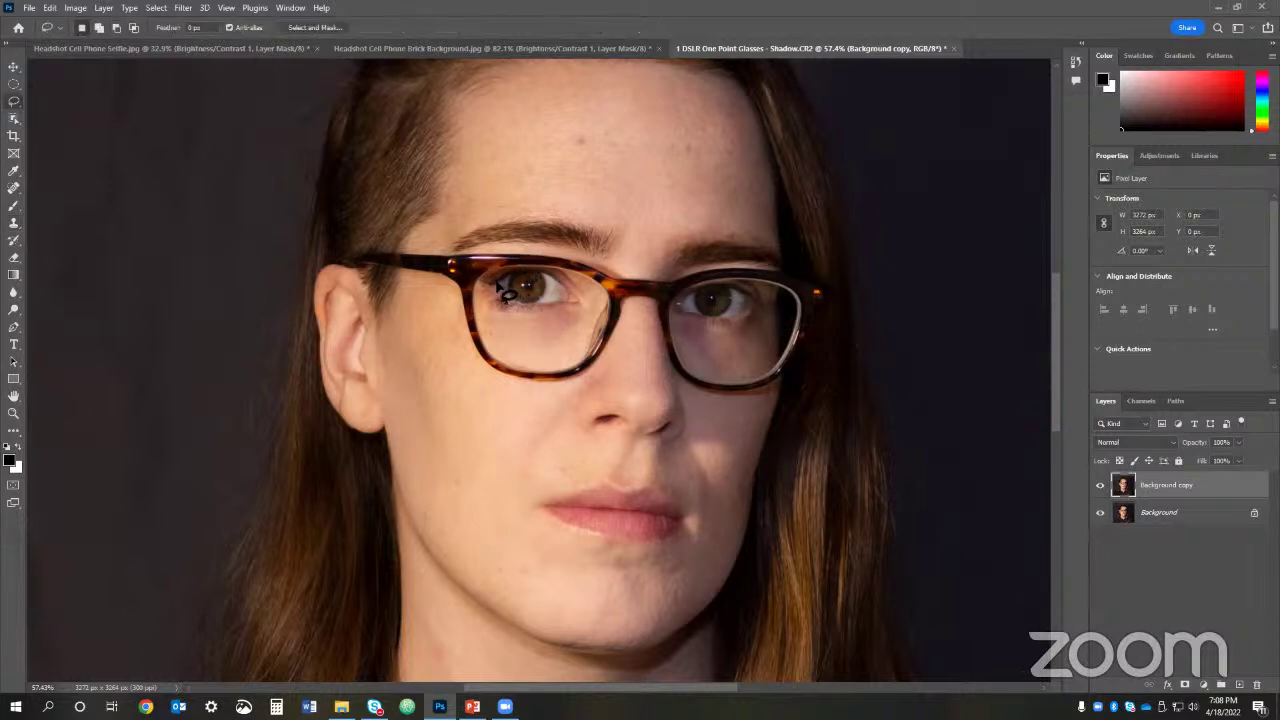
pyautogui.moveTo(499, 286)
pyautogui.mouseDown()
pyautogui.moveTo(507, 313)
pyautogui.moveTo(514, 300)
pyautogui.moveTo(500, 283)
pyautogui.moveTo(514, 314)
pyautogui.moveTo(508, 286)
pyautogui.moveTo(503, 310)
pyautogui.mouseUp()
pyautogui.rightClick(503, 310)
pyautogui.click(522, 333)
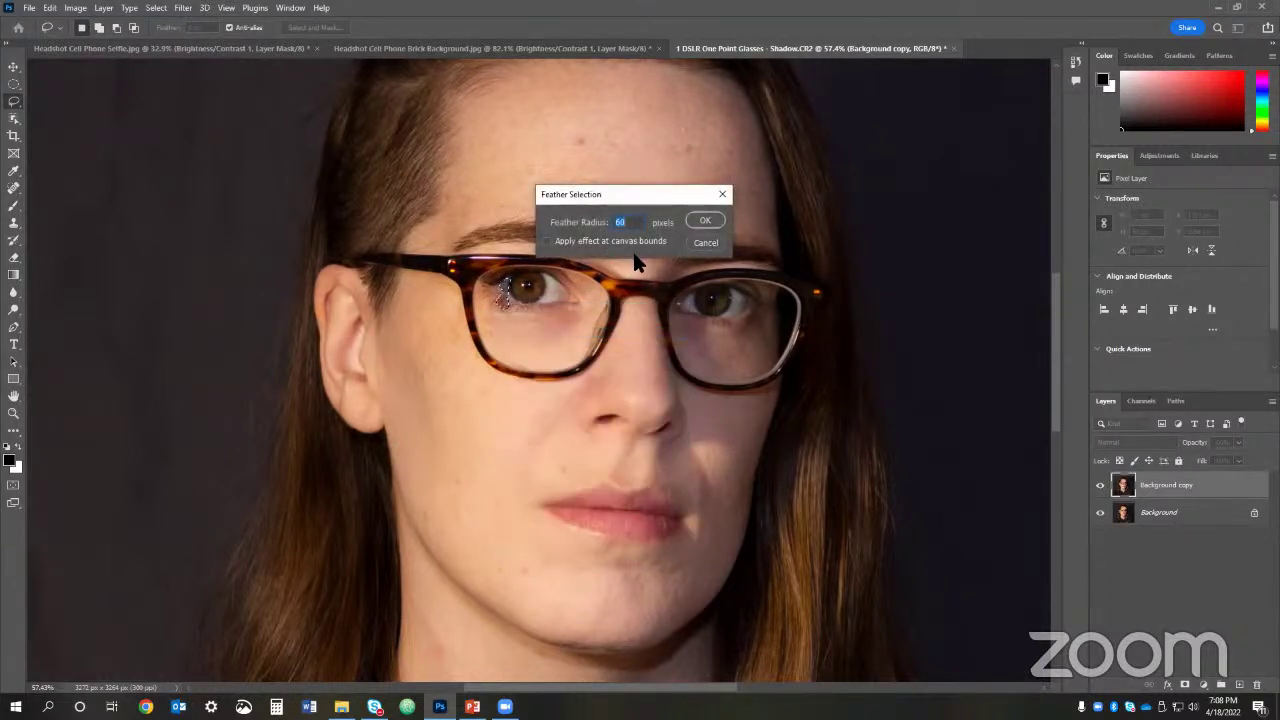
pyautogui.write('5')
pyautogui.click(703, 221)
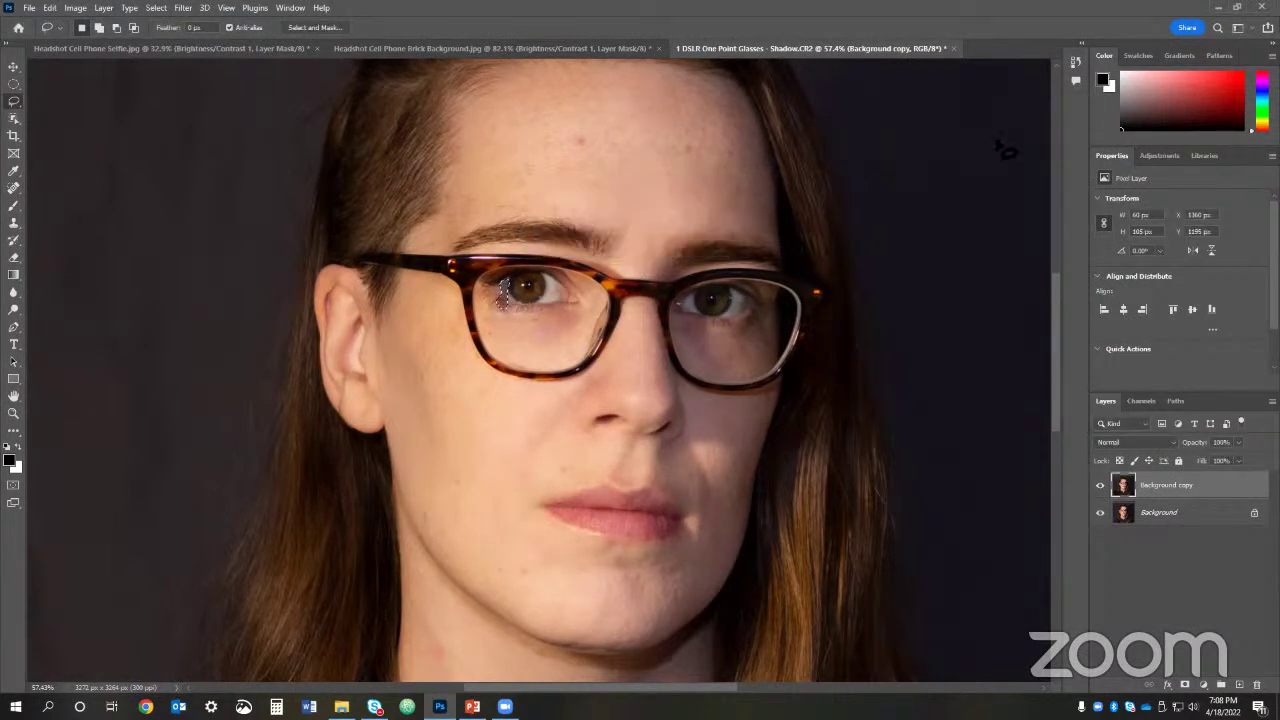
pyautogui.click(1163, 155)
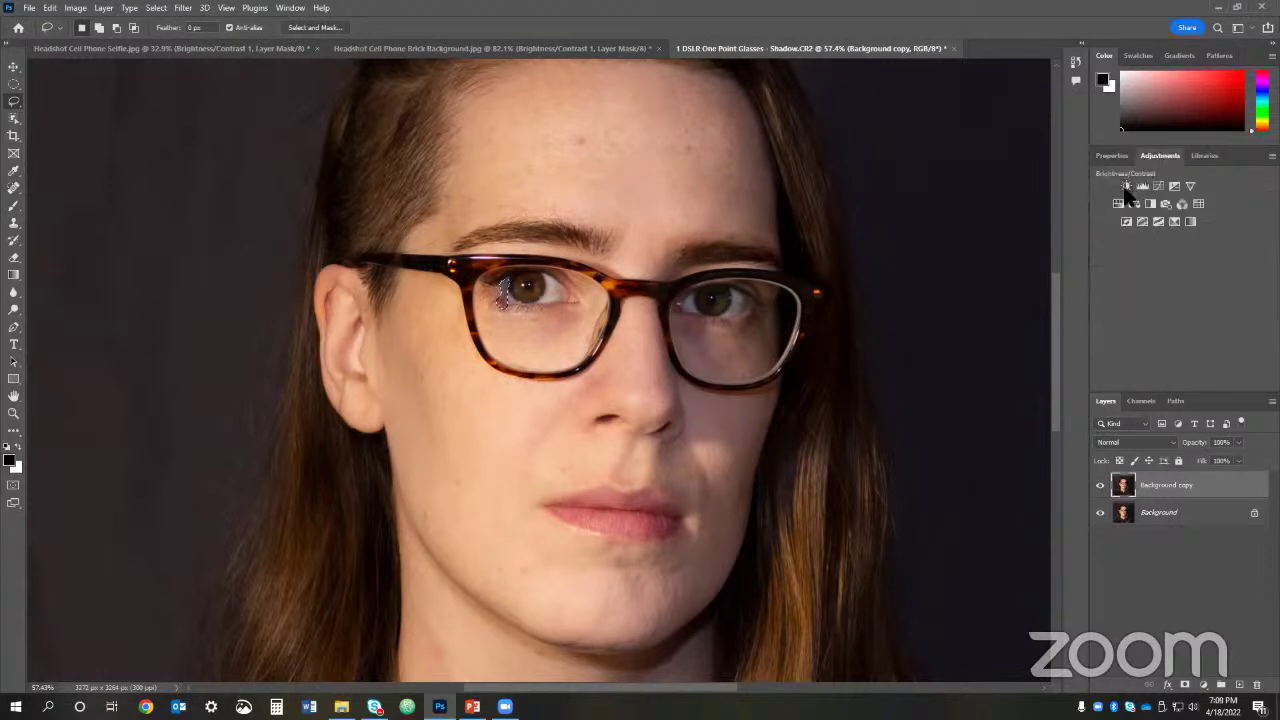
# Step: Add a Brightness/Contrast layer at Brightness 46 over the left-lens selection, then zoom out
pyautogui.click(1126, 187)
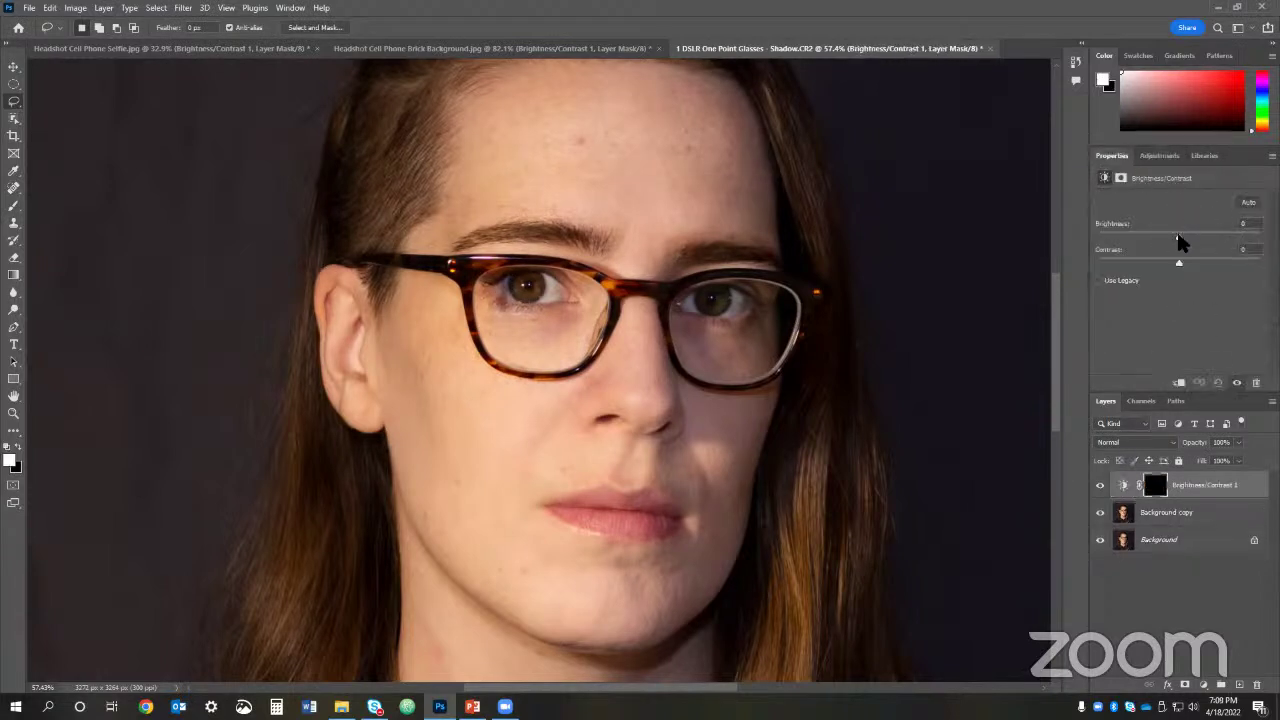
pyautogui.moveTo(1178, 234); pyautogui.dragTo(1225, 240)
pyautogui.press('z')
pyautogui.moveTo(835, 360); pyautogui.dragTo(760, 362)
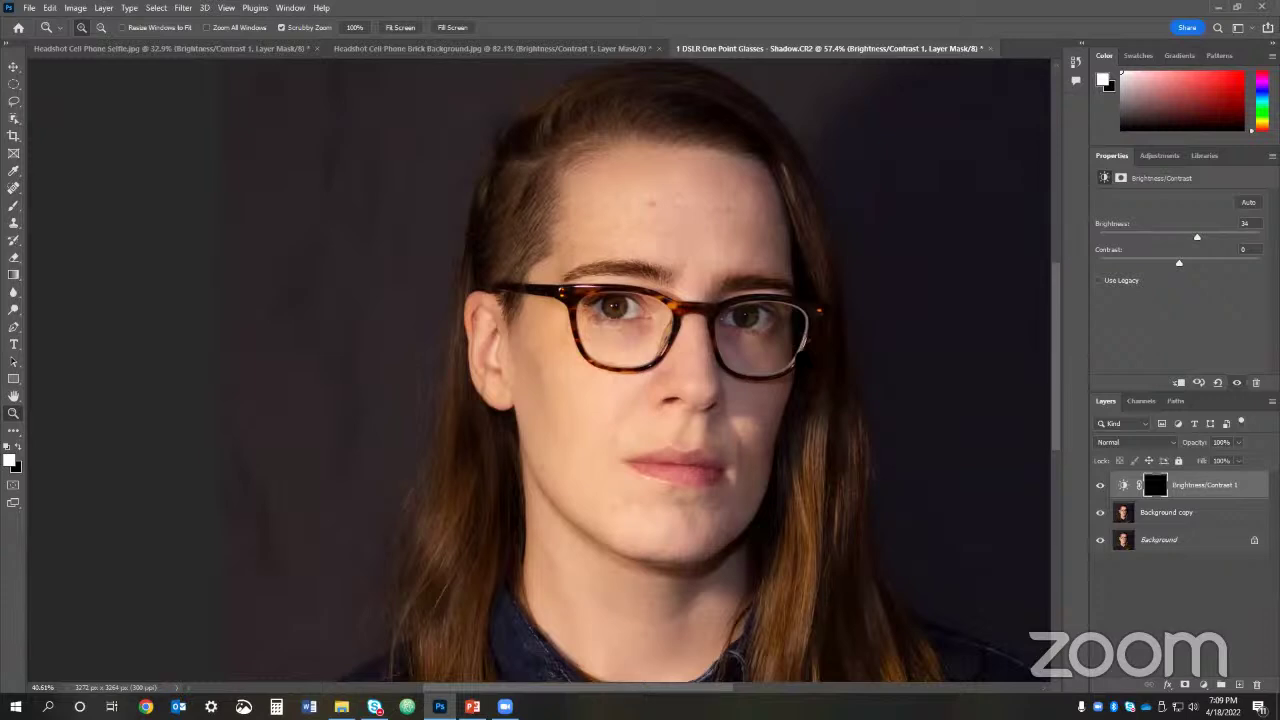
pyautogui.moveTo(760, 362); pyautogui.dragTo(836, 360)
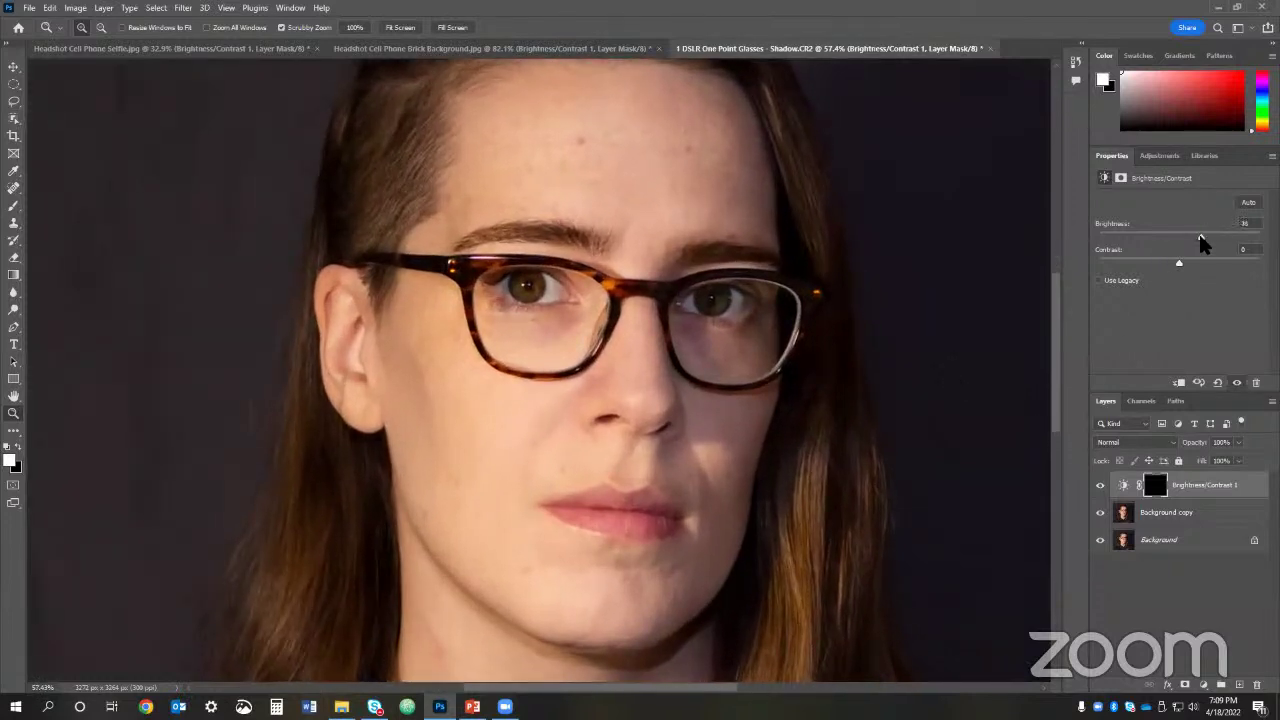
# Step: Hide the adjustment and copy layers to compare, and zoom in on the forehead
pyautogui.moveTo(751, 346); pyautogui.dragTo(751, 346)
pyautogui.moveTo(1101, 486)
pyautogui.mouseDown()
pyautogui.moveTo(1100, 514)
pyautogui.moveTo(1101, 487)
pyautogui.mouseUp()
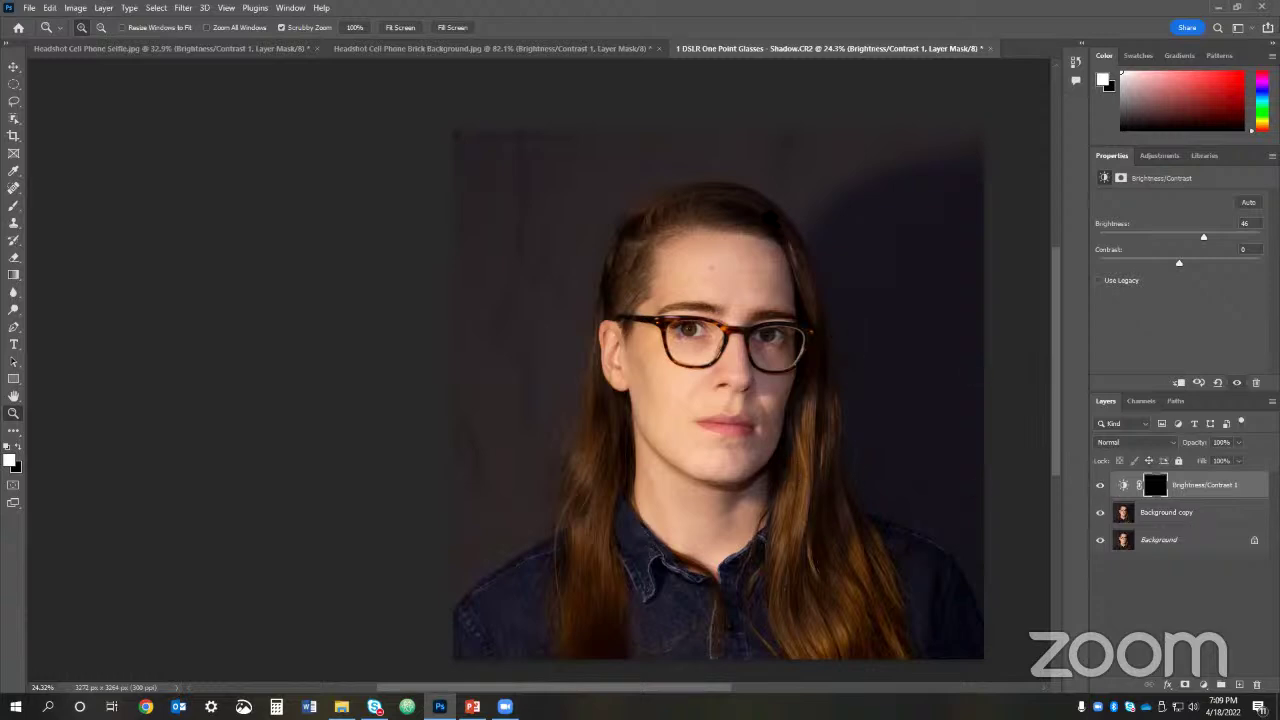
pyautogui.moveTo(745, 270)
pyautogui.mouseDown()
pyautogui.moveTo(770, 260)
pyautogui.moveTo(759, 256)
pyautogui.mouseUp()
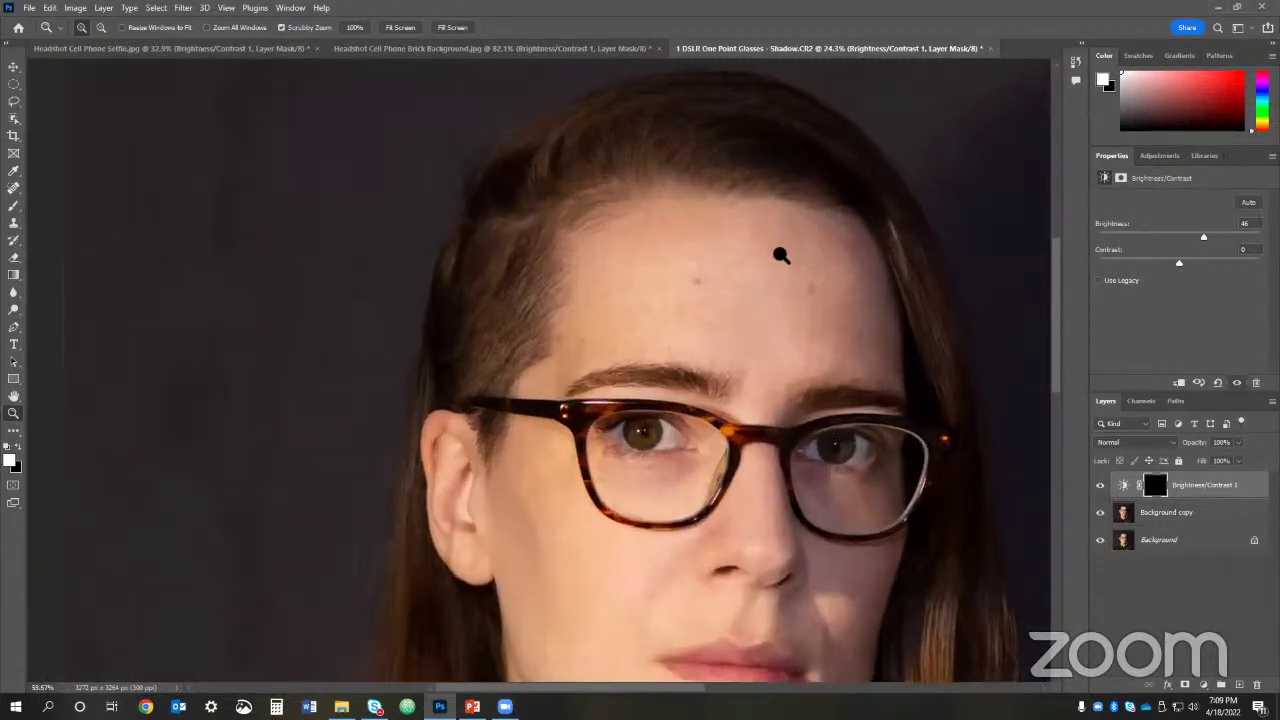
pyautogui.moveTo(650, 276); pyautogui.dragTo(663, 274)
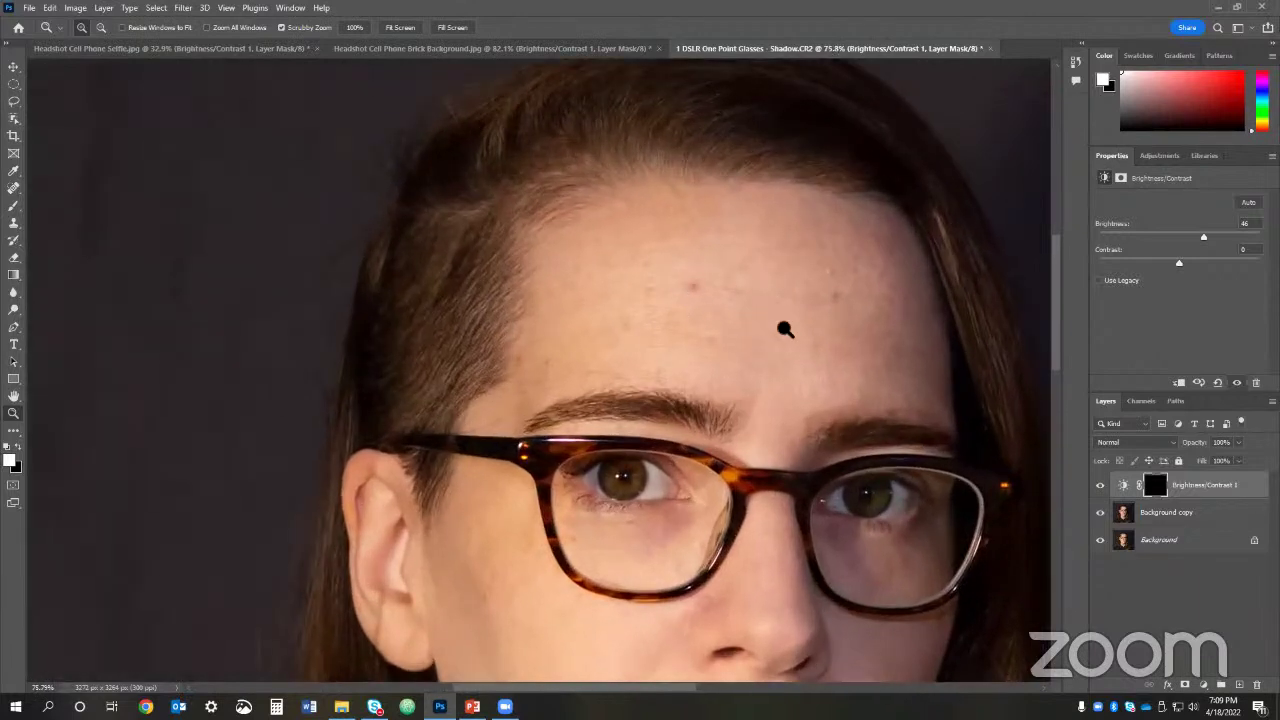
pyautogui.moveTo(709, 266); pyautogui.dragTo(697, 272)
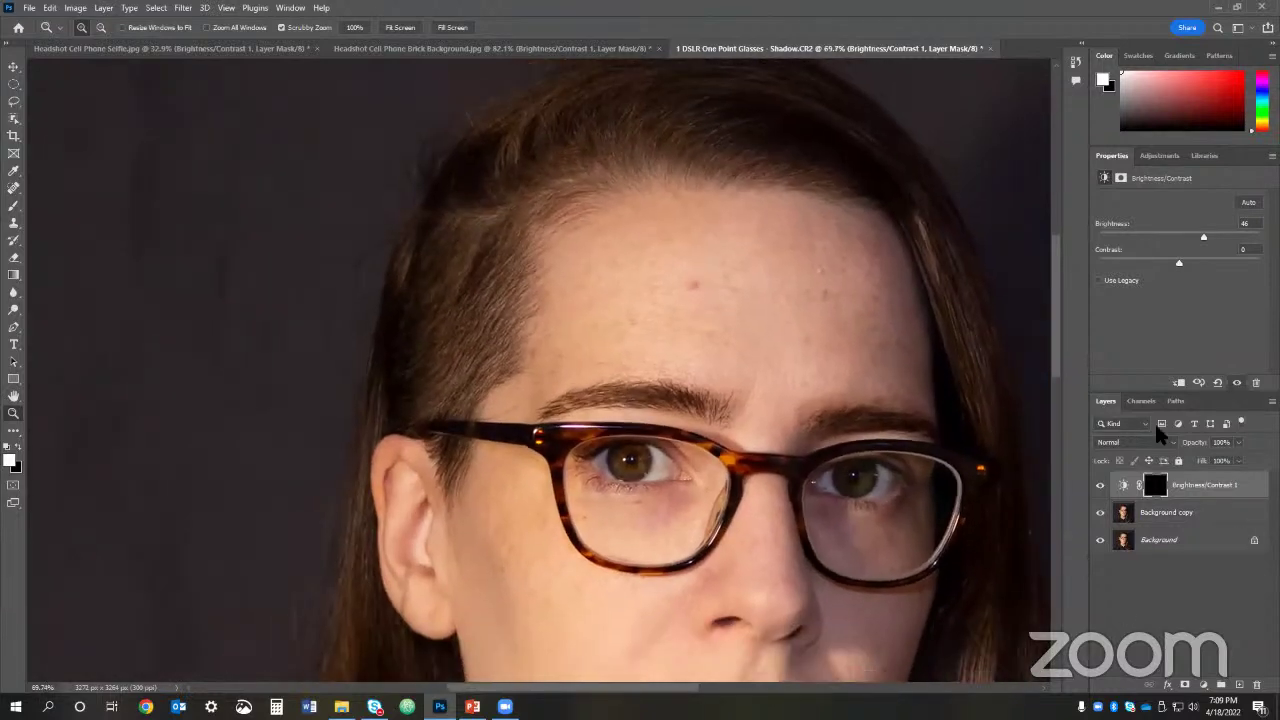
# Step: On the Background copy layer, spot-heal the three blemishes on the forehead
pyautogui.click(1185, 513)
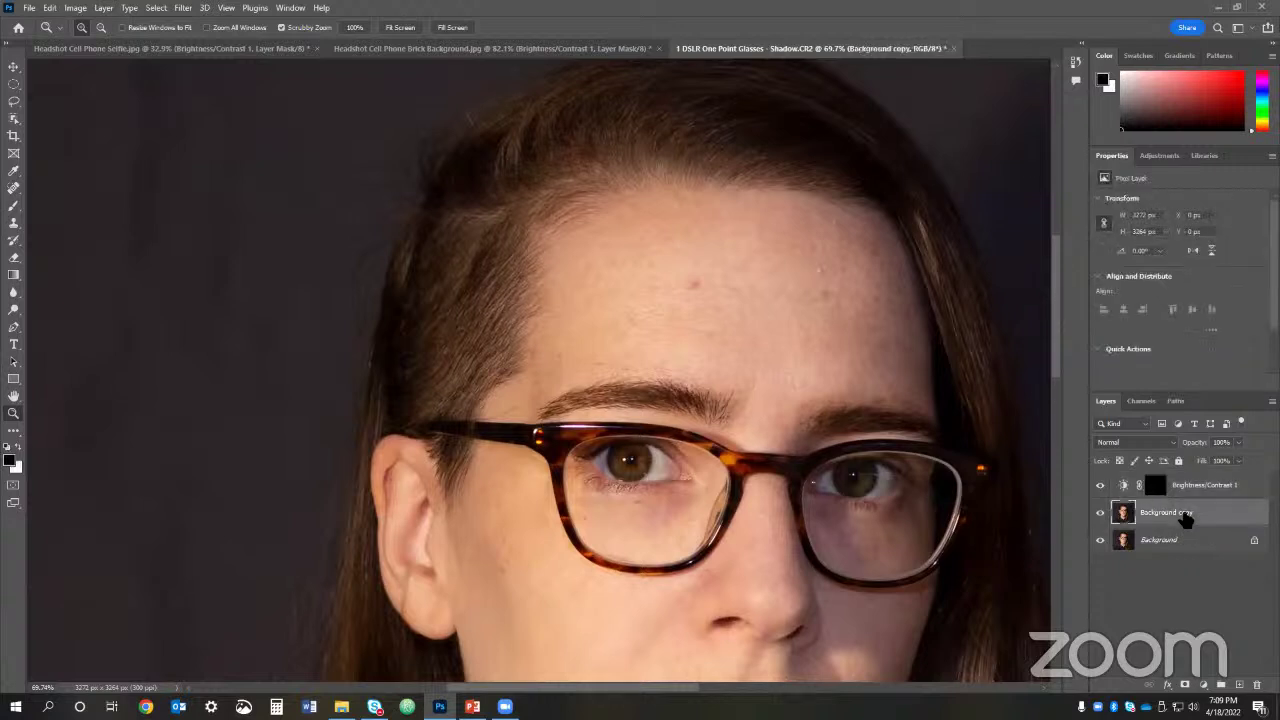
pyautogui.click(14, 188)
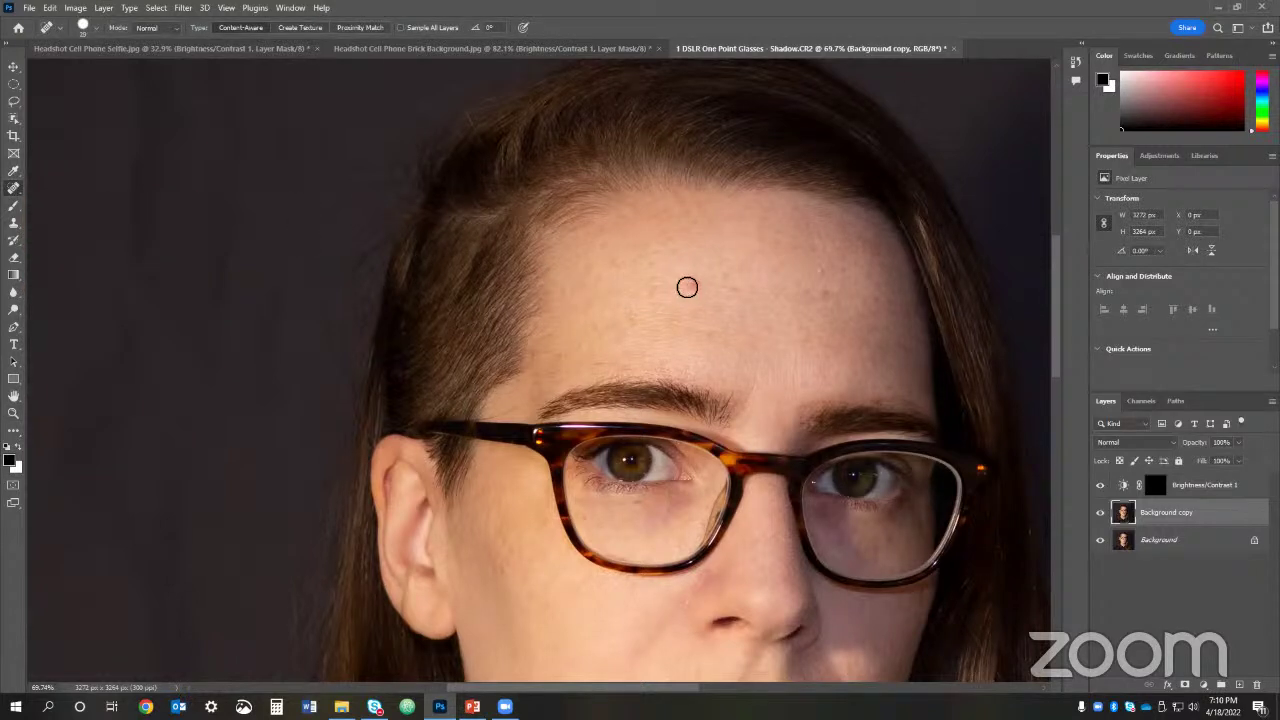
pyautogui.click(687, 288)
pyautogui.click(697, 288)
pyautogui.scroll(-3, 848, 437)
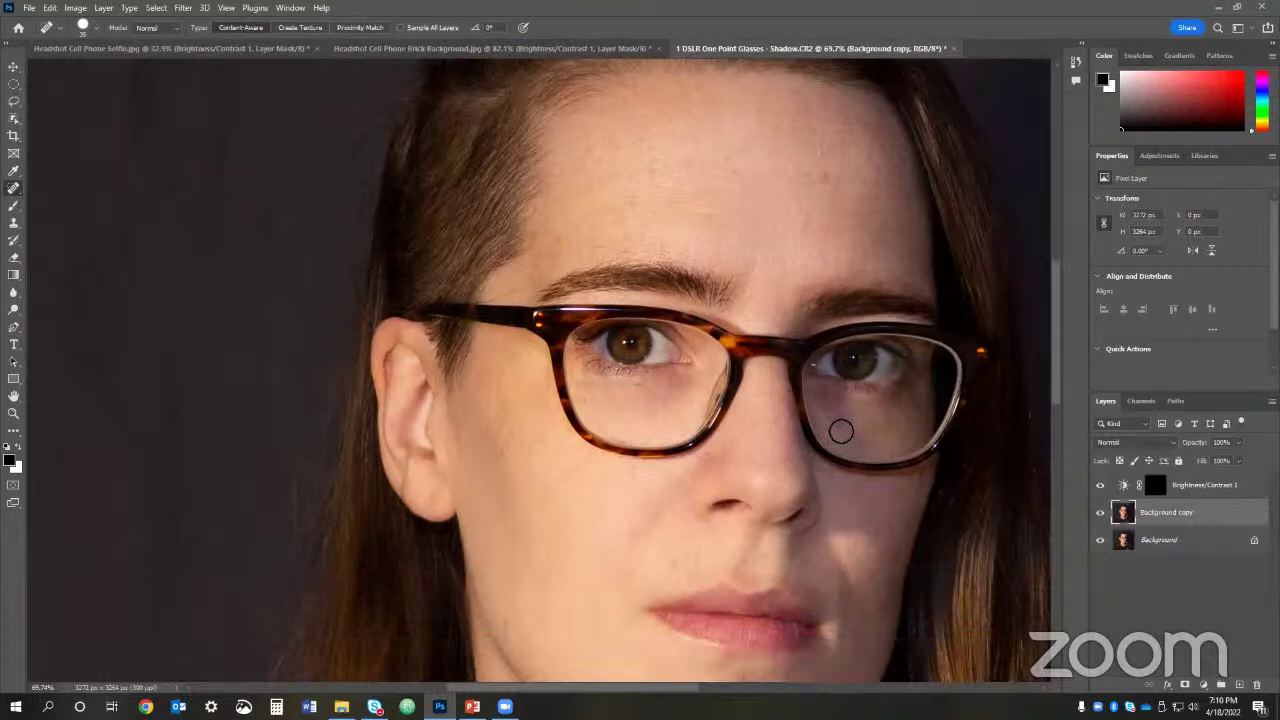
pyautogui.scroll(-3, 711, 491)
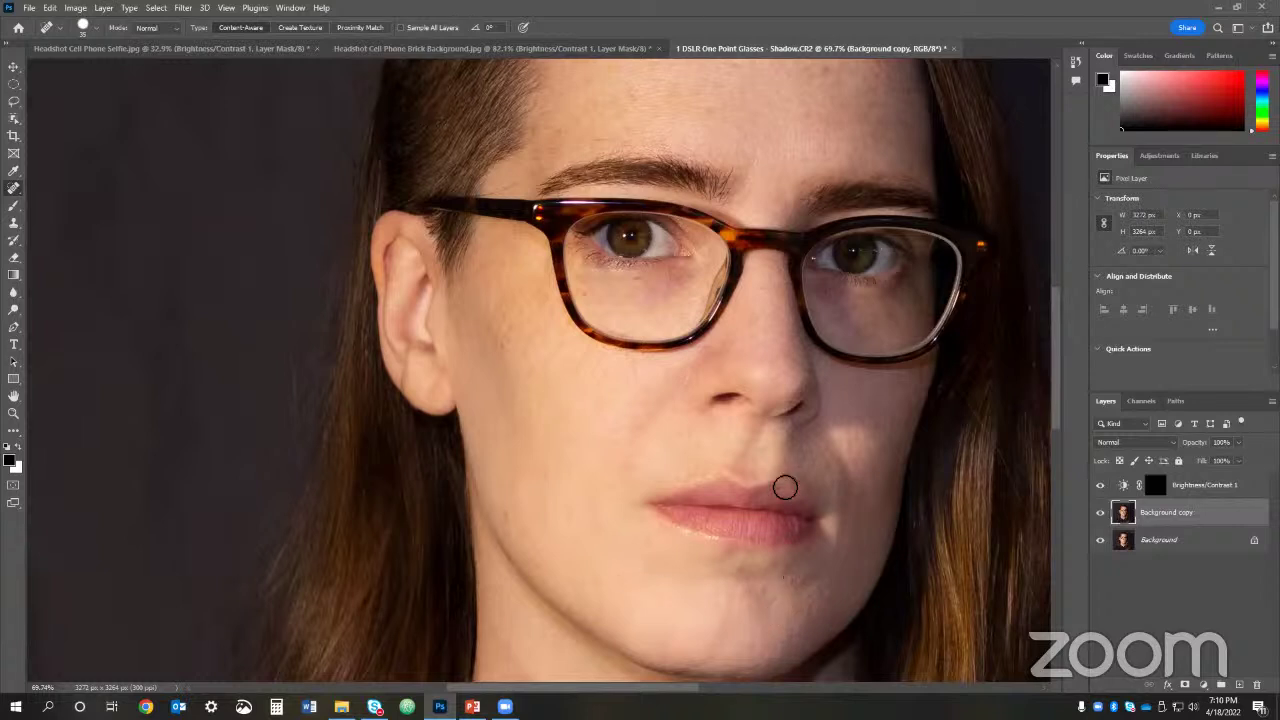
pyautogui.scroll(3, 795, 489)
pyautogui.scroll(1, 794, 489)
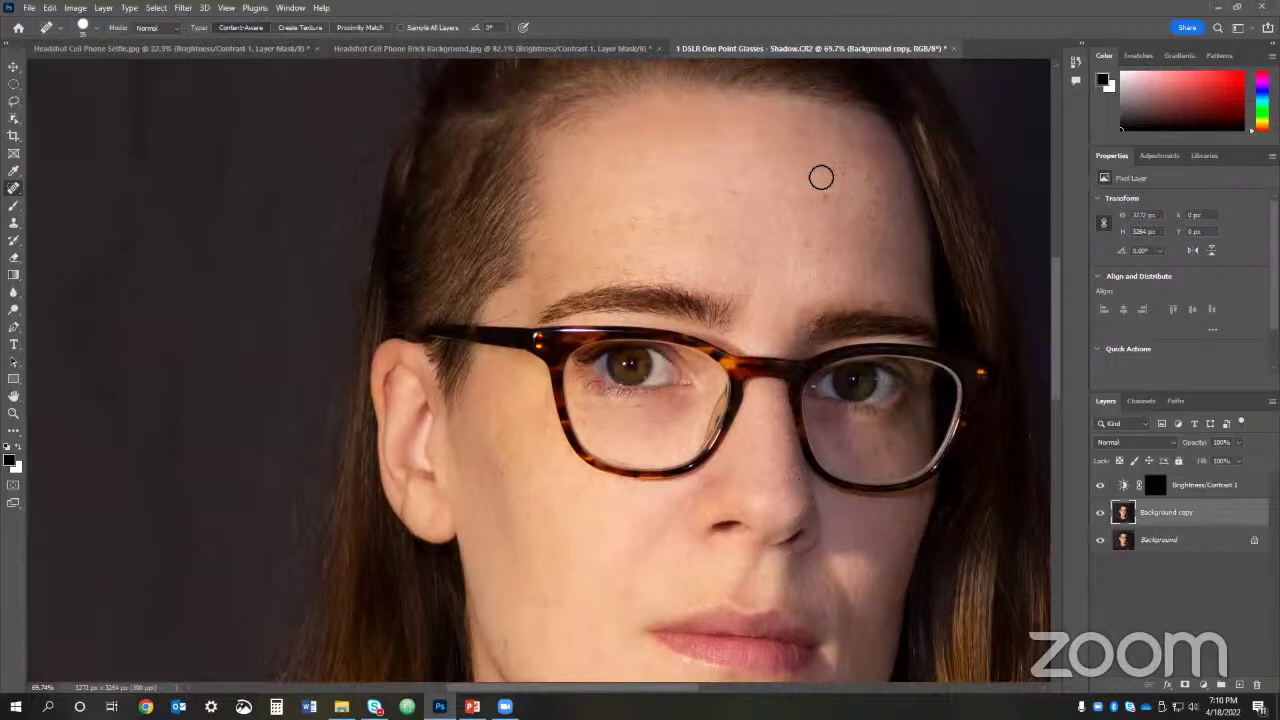
pyautogui.click(817, 176)
pyautogui.press('z')
pyautogui.keyDown('alt'); pyautogui.click(837, 429); pyautogui.keyUp('alt')
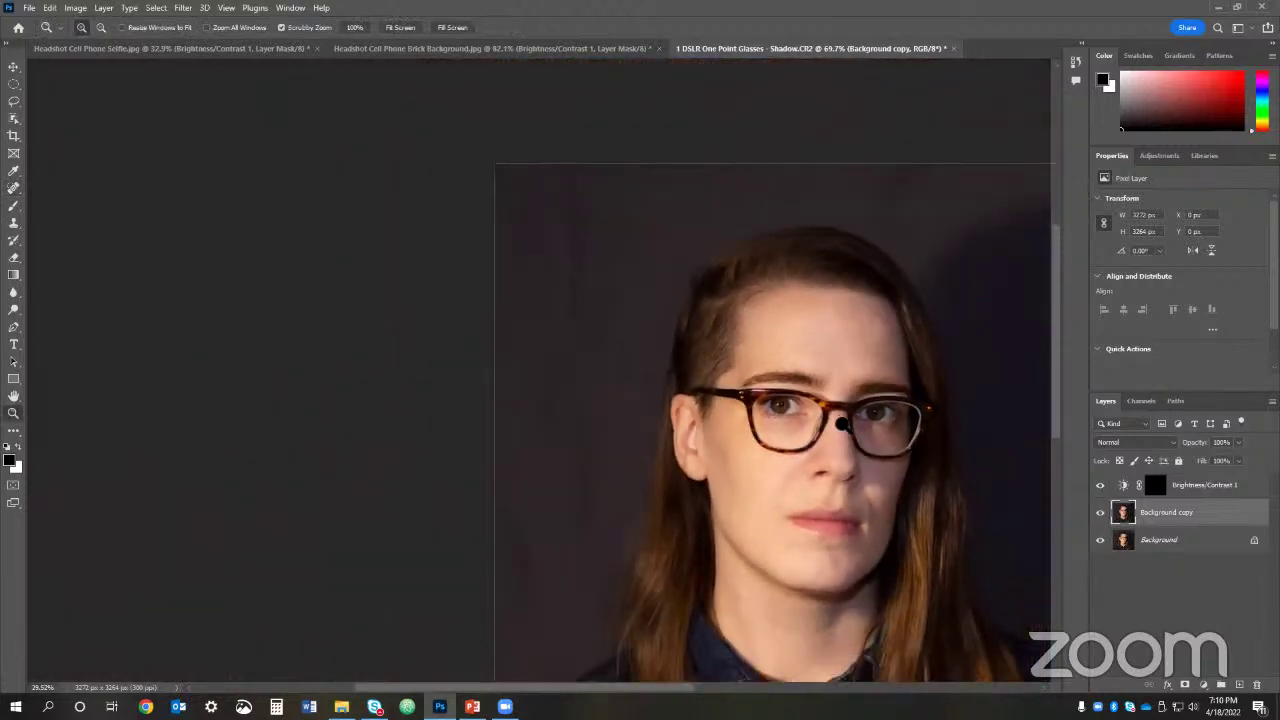
pyautogui.moveTo(843, 424); pyautogui.dragTo(654, 343)
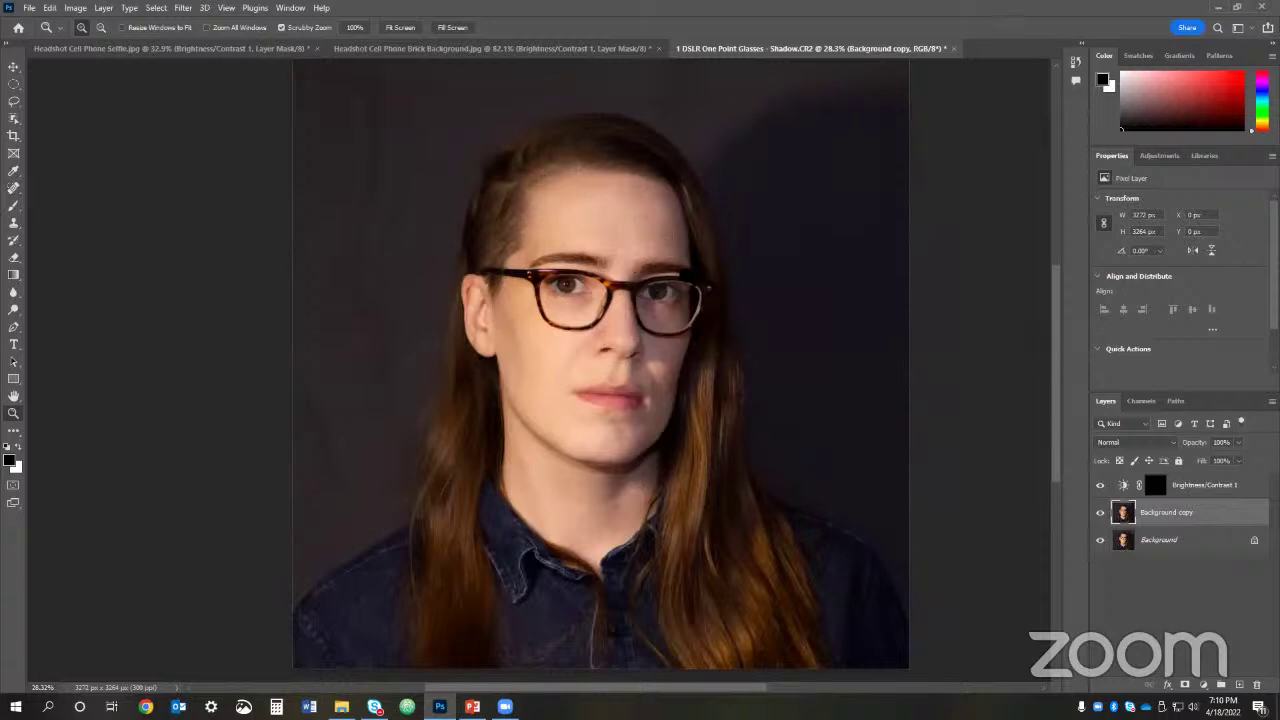
pyautogui.moveTo(678, 278)
pyautogui.mouseDown()
pyautogui.moveTo(660, 278)
pyautogui.moveTo(682, 278)
pyautogui.mouseUp()
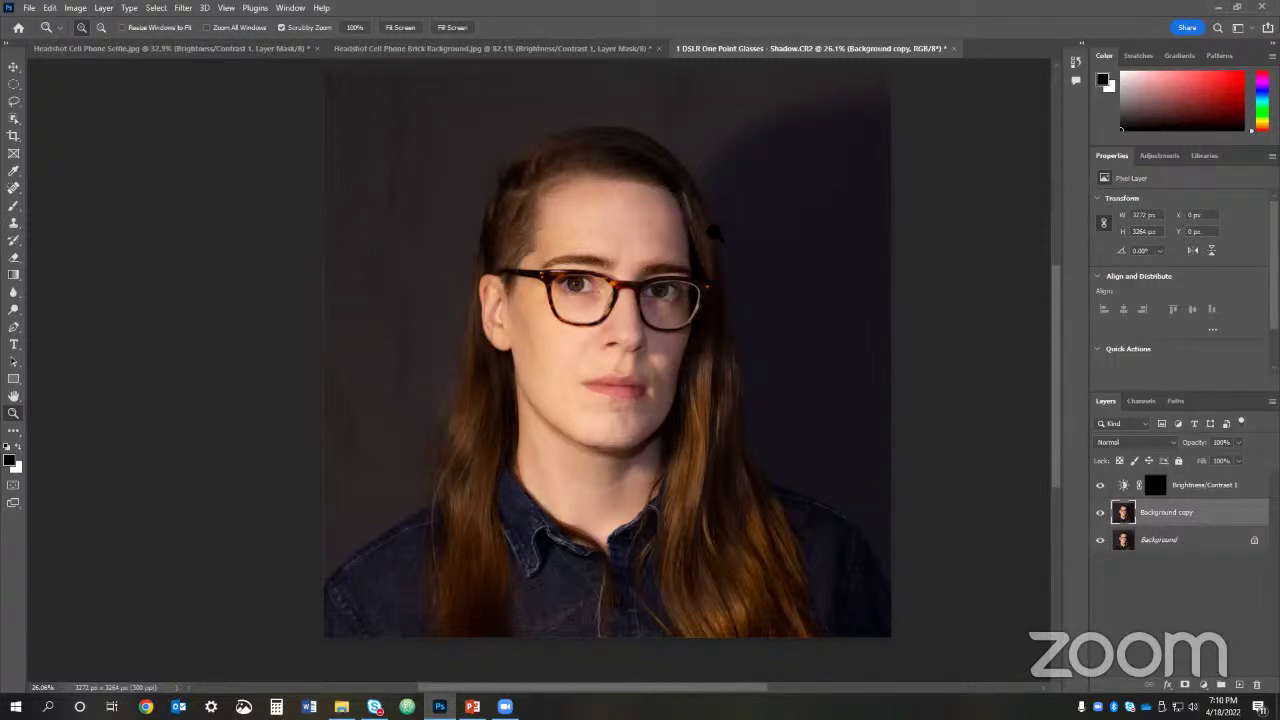
pyautogui.scroll(-2, 720, 232)
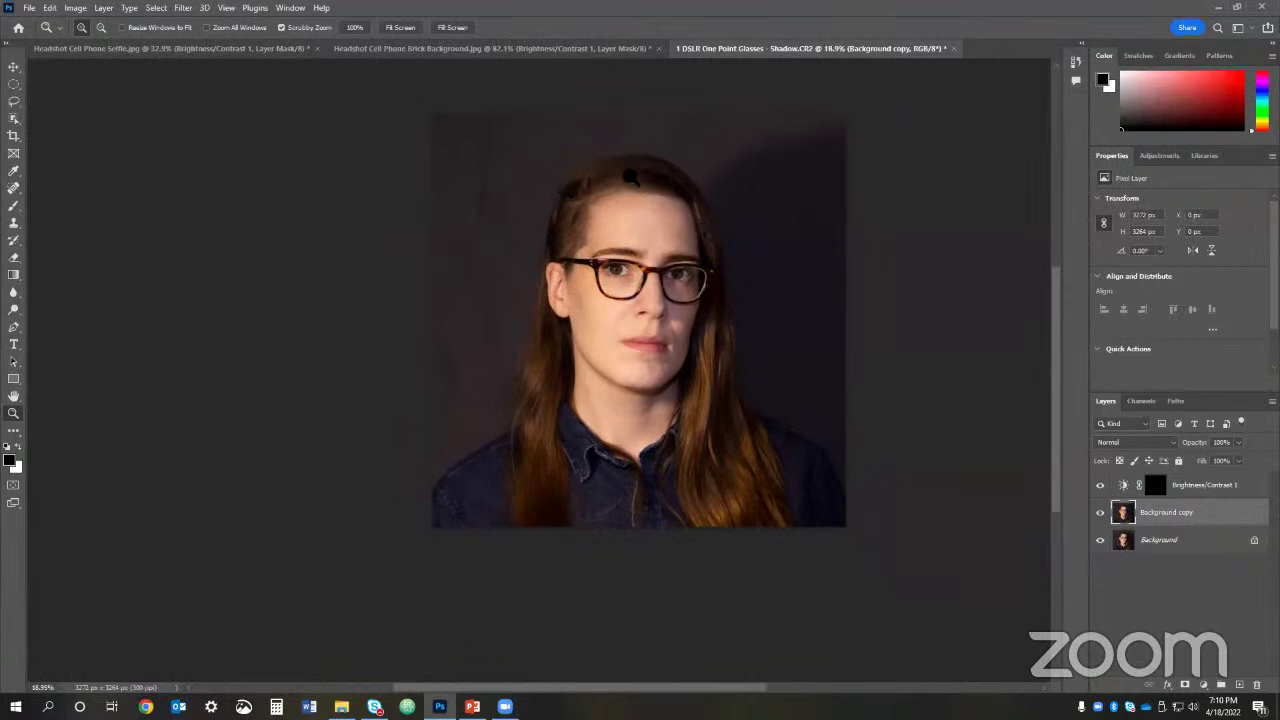
pyautogui.scroll(1, 540, 168)
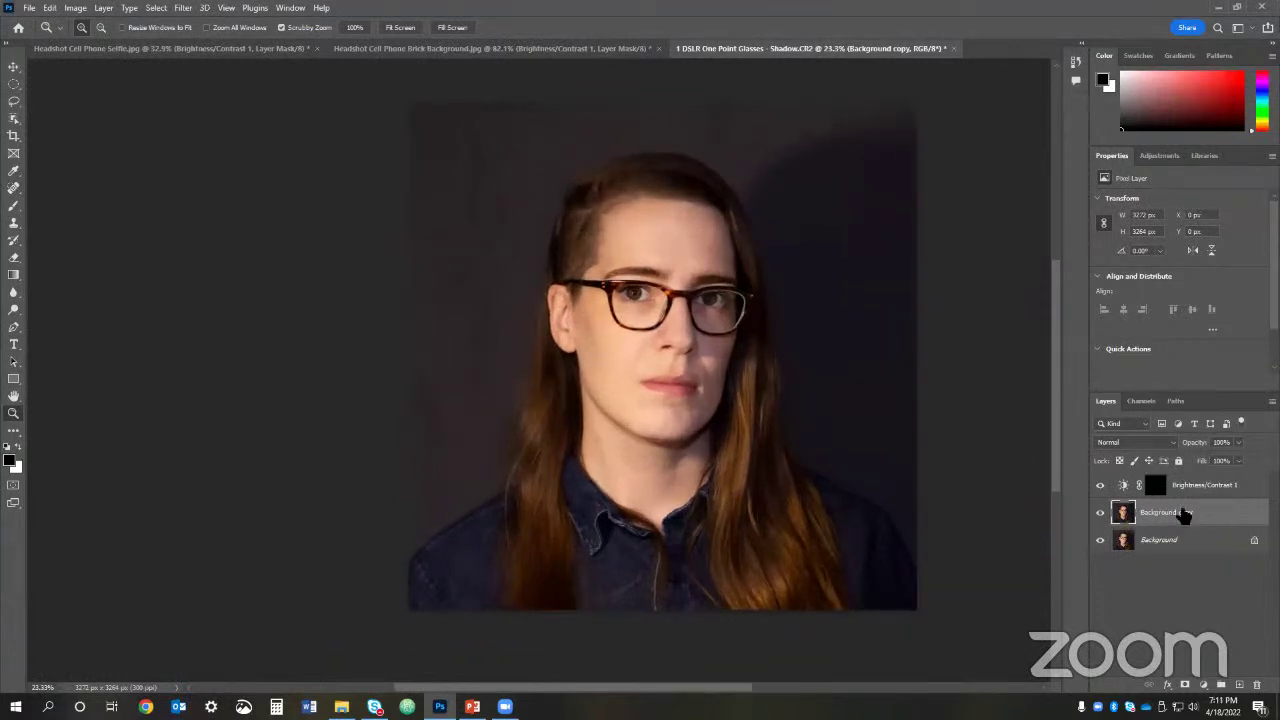
# Step: Lasso the background around the subject's head and feather the selection
pyautogui.press('l')
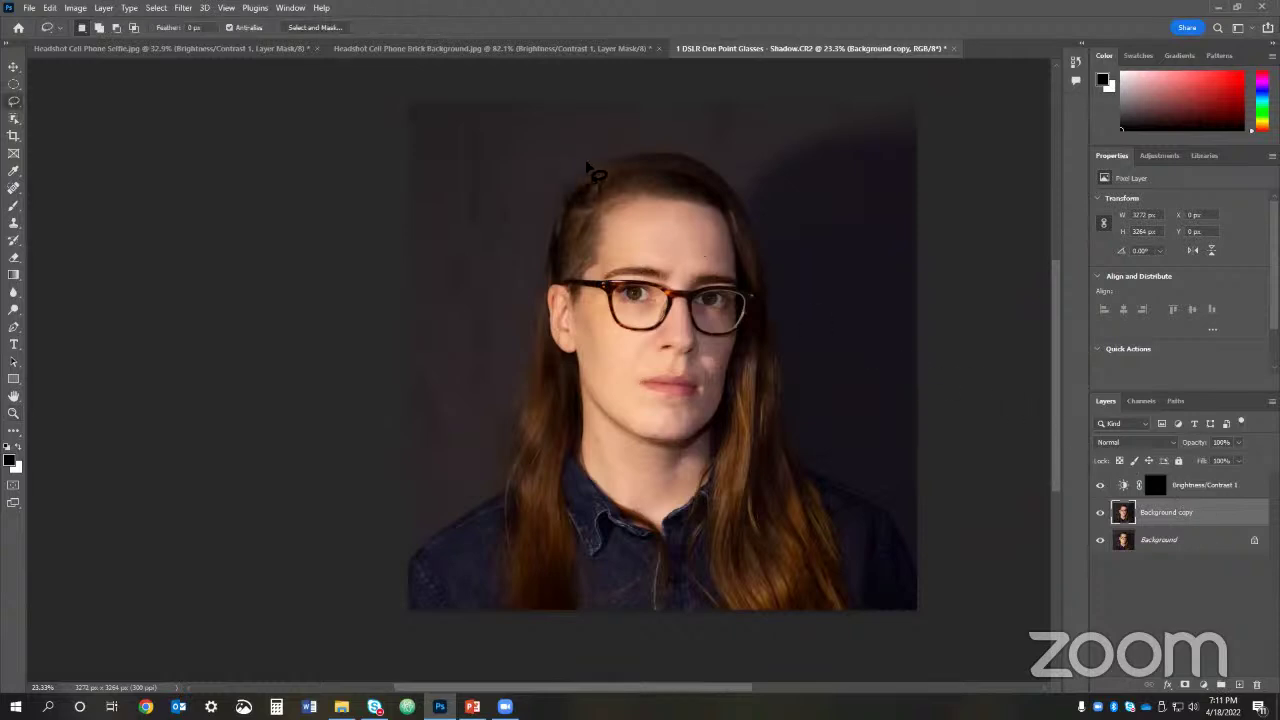
pyautogui.moveTo(604, 152); pyautogui.dragTo(570, 169)
pyautogui.moveTo(538, 233); pyautogui.dragTo(520, 341)
pyautogui.moveTo(338, 402)
pyautogui.mouseDown()
pyautogui.moveTo(310, 78)
pyautogui.moveTo(948, 69)
pyautogui.moveTo(976, 429)
pyautogui.moveTo(971, 495)
pyautogui.moveTo(930, 513)
pyautogui.mouseUp()
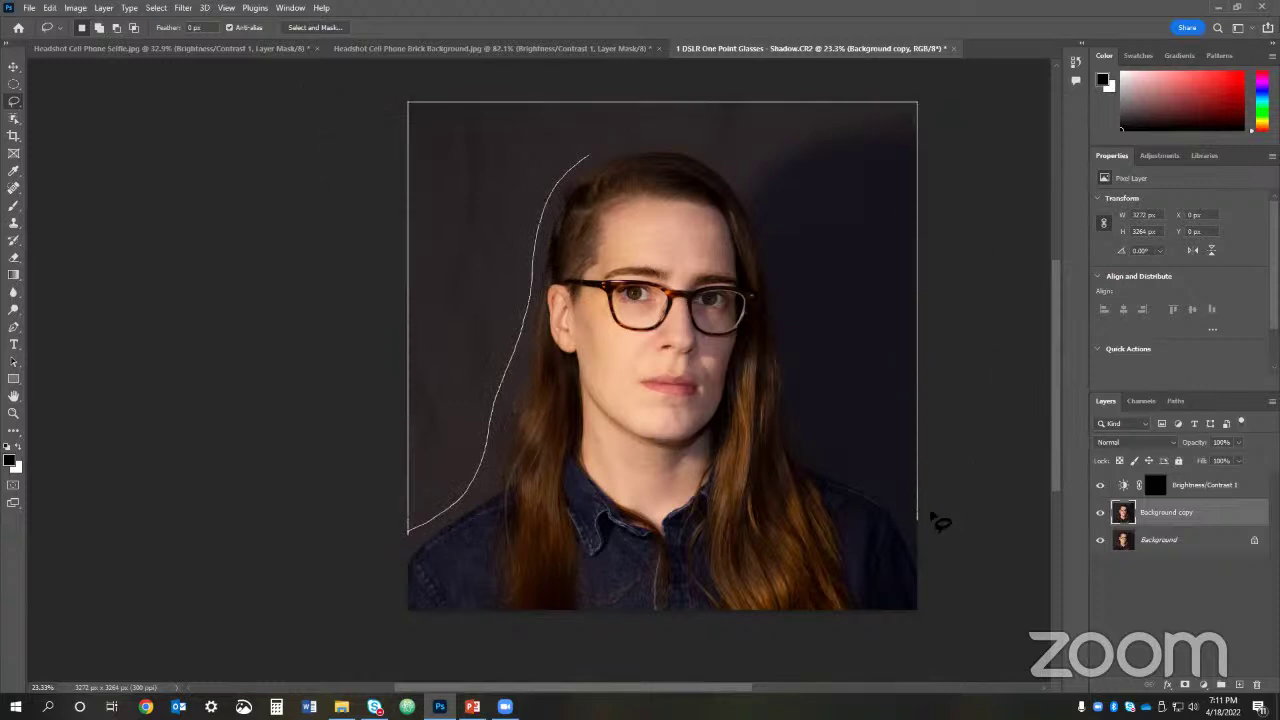
pyautogui.moveTo(790, 280)
pyautogui.mouseDown()
pyautogui.moveTo(723, 154)
pyautogui.moveTo(662, 148)
pyautogui.mouseUp()
pyautogui.moveTo(580, 157); pyautogui.dragTo(494, 150)
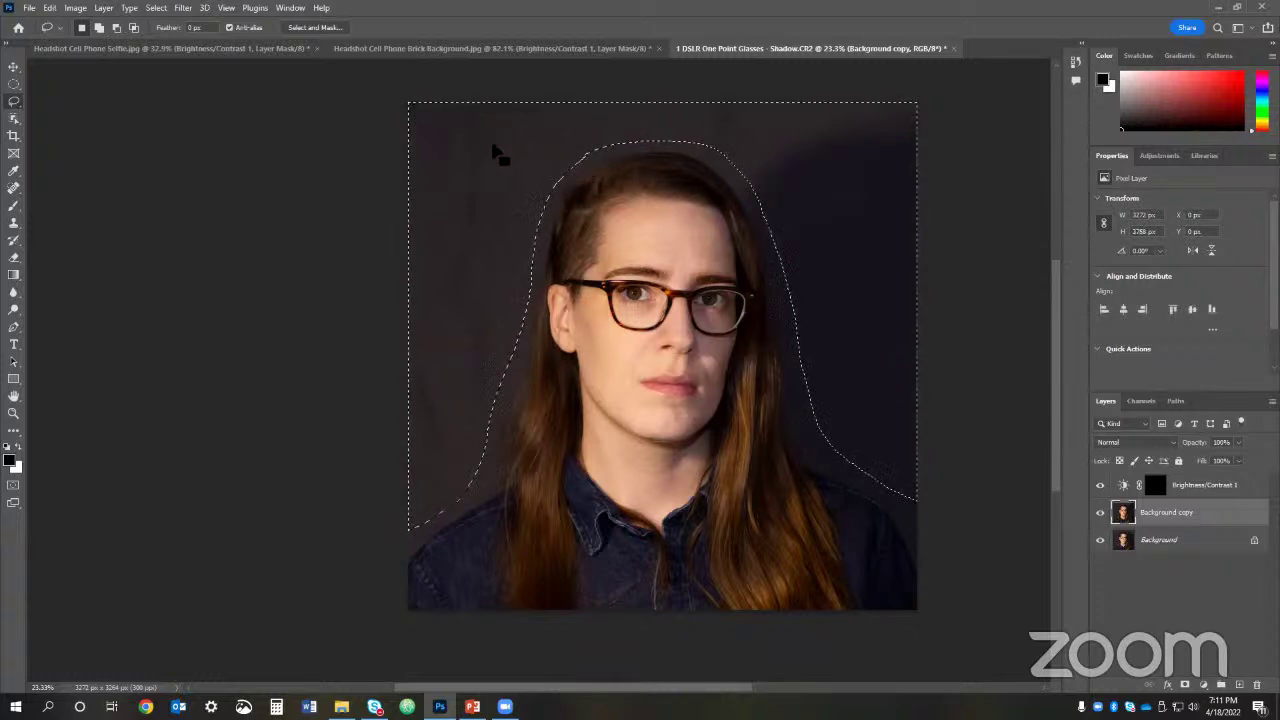
pyautogui.rightClick(491, 149)
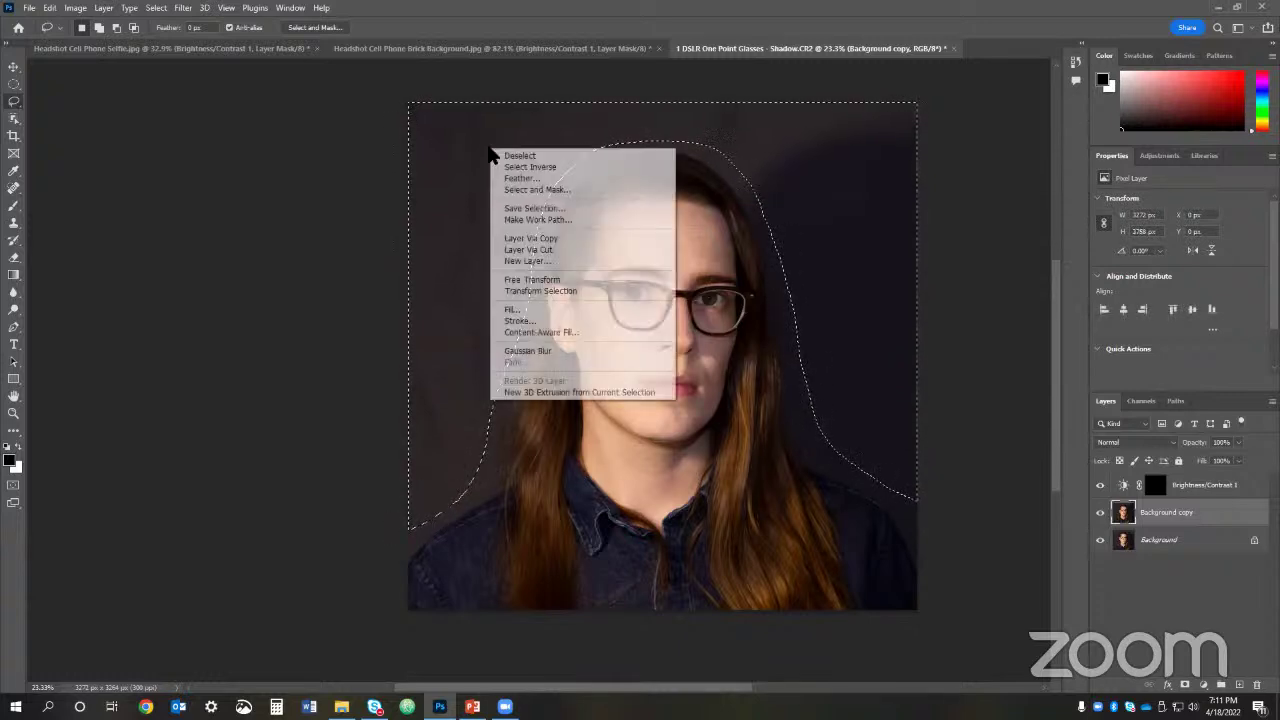
pyautogui.click(528, 178)
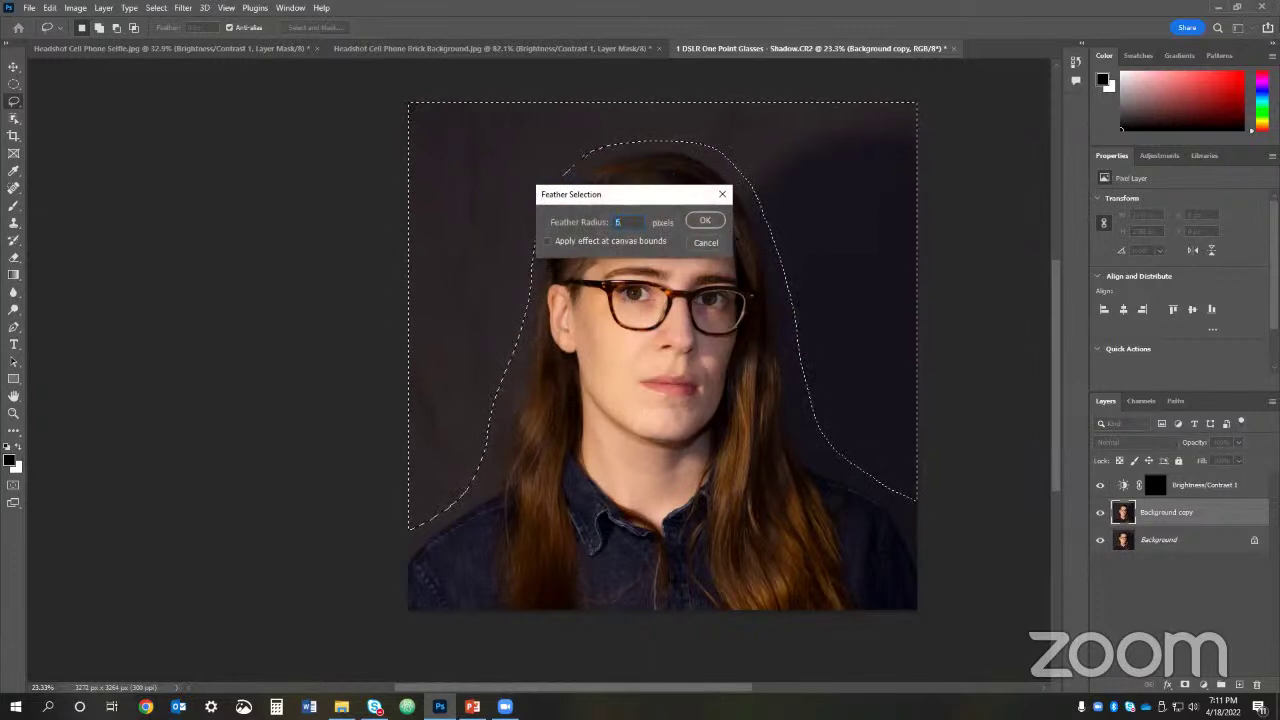
pyautogui.click(706, 219)
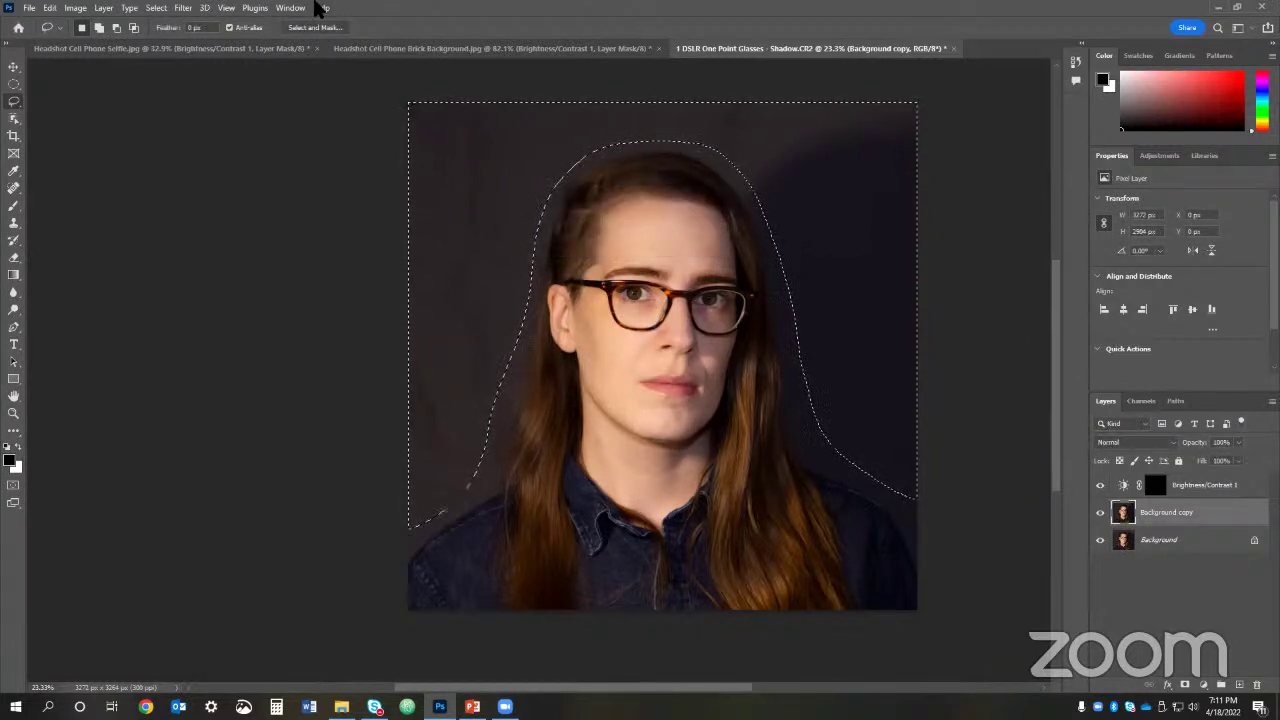
# Step: Bring up the Gaussian Blur filter from Filter > Blur
pyautogui.click(185, 10)
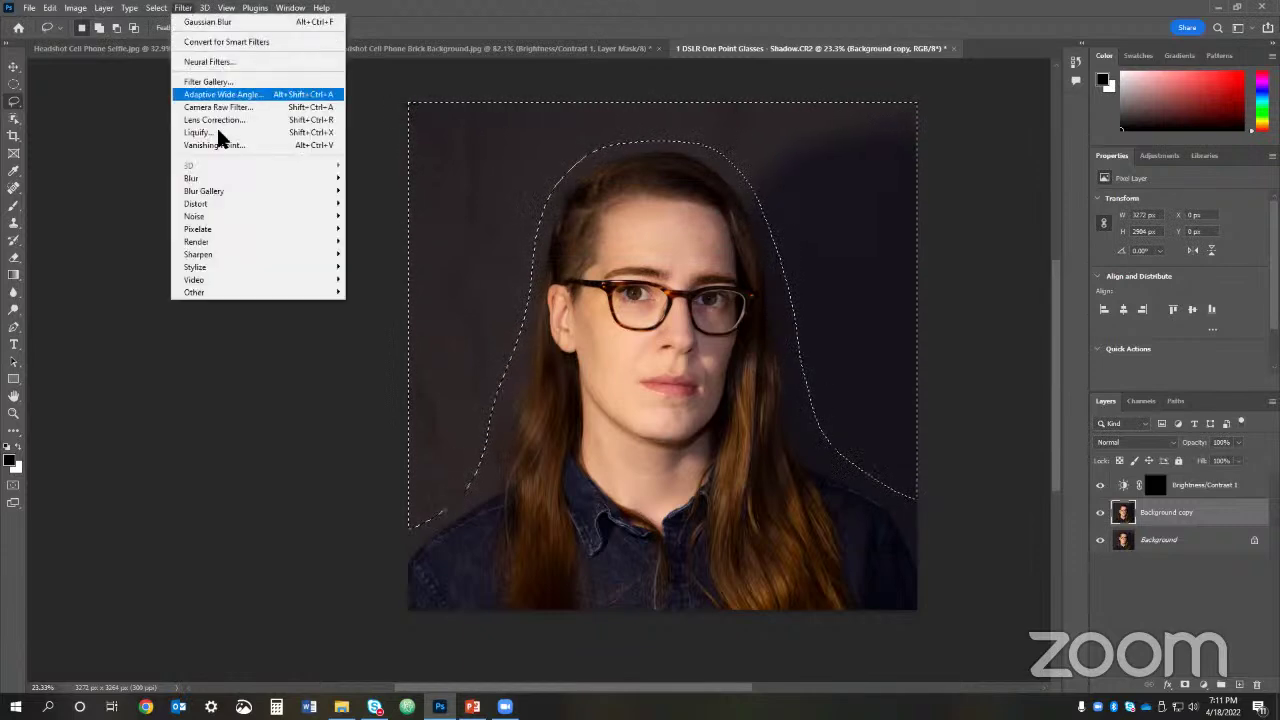
pyautogui.moveTo(243, 178)
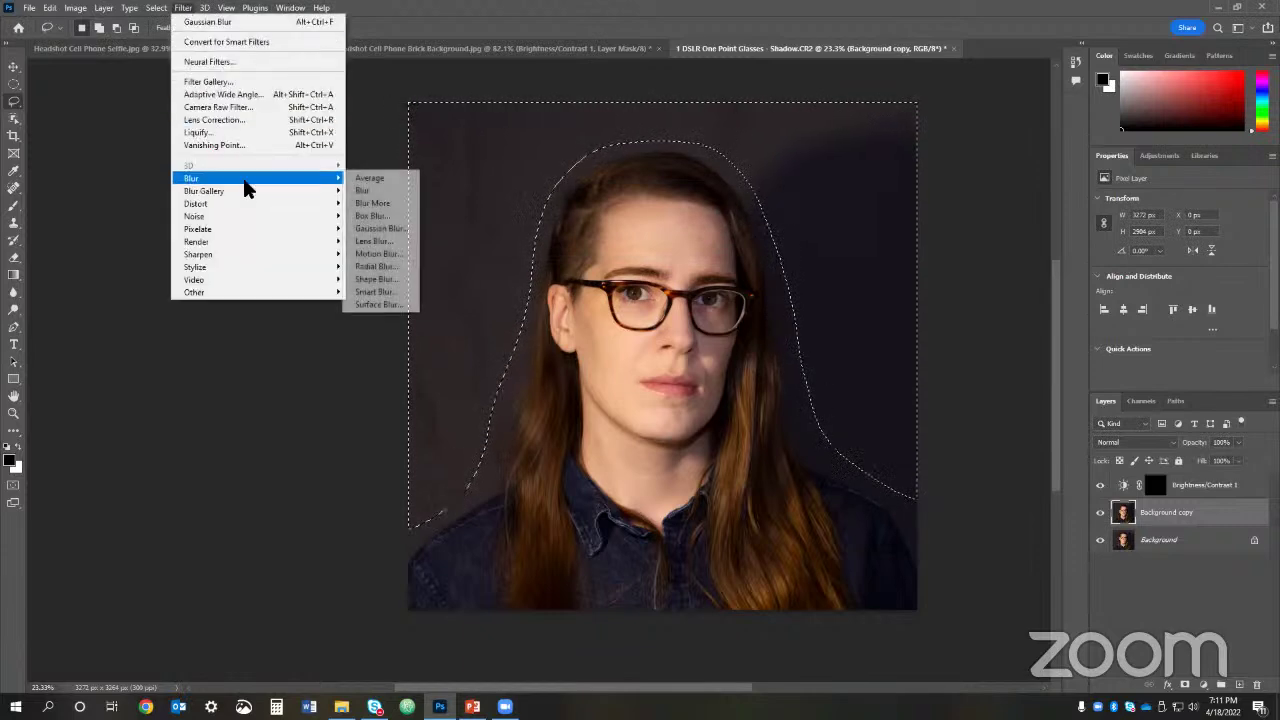
pyautogui.click(380, 229)
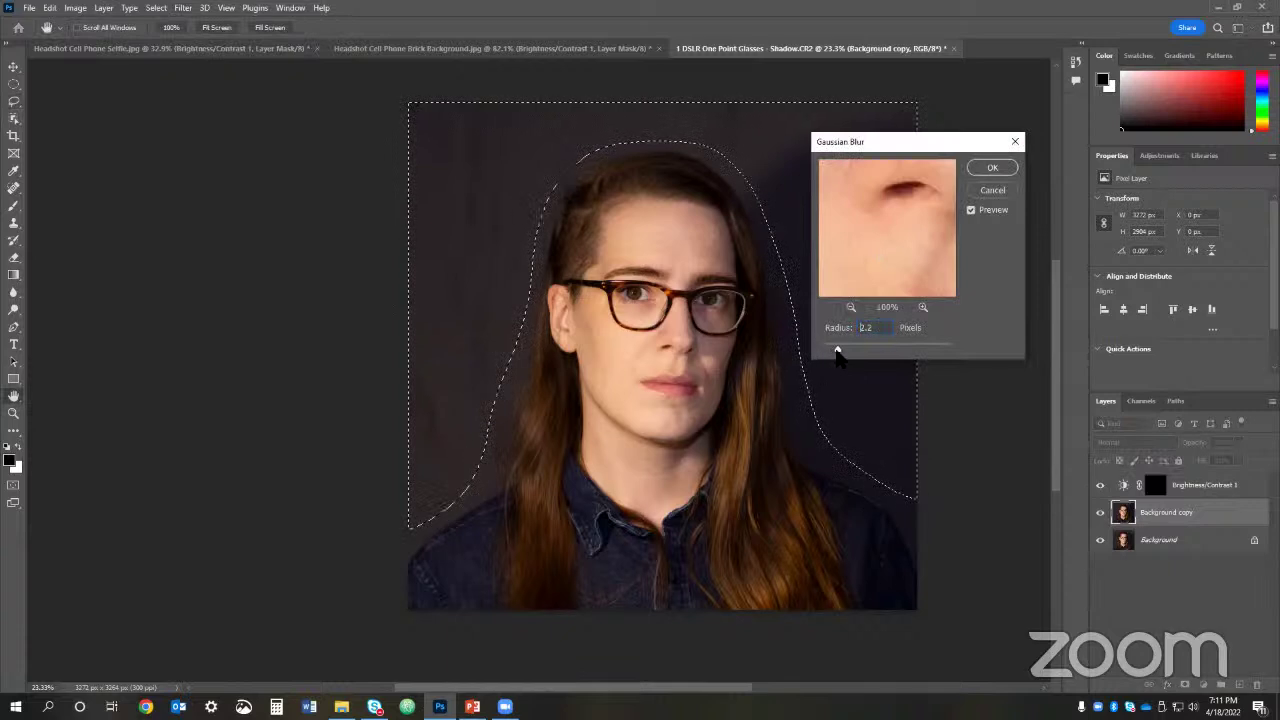
# Step: Blur the selected background with a 30.4-pixel Gaussian Blur, deselect, and toggle the copy to compare
pyautogui.moveTo(848, 263); pyautogui.dragTo(856, 297)
pyautogui.moveTo(837, 350); pyautogui.dragTo(882, 352)
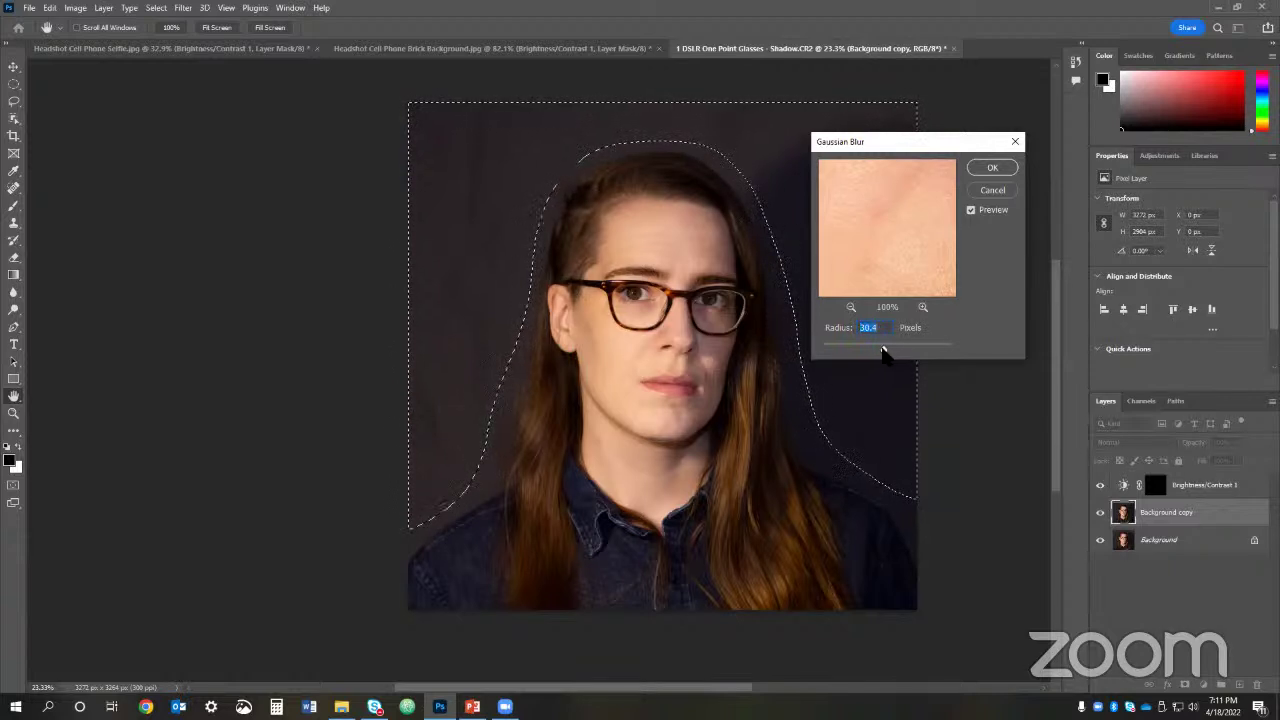
pyautogui.click(989, 168)
pyautogui.hotkey('ctrl', 'd')
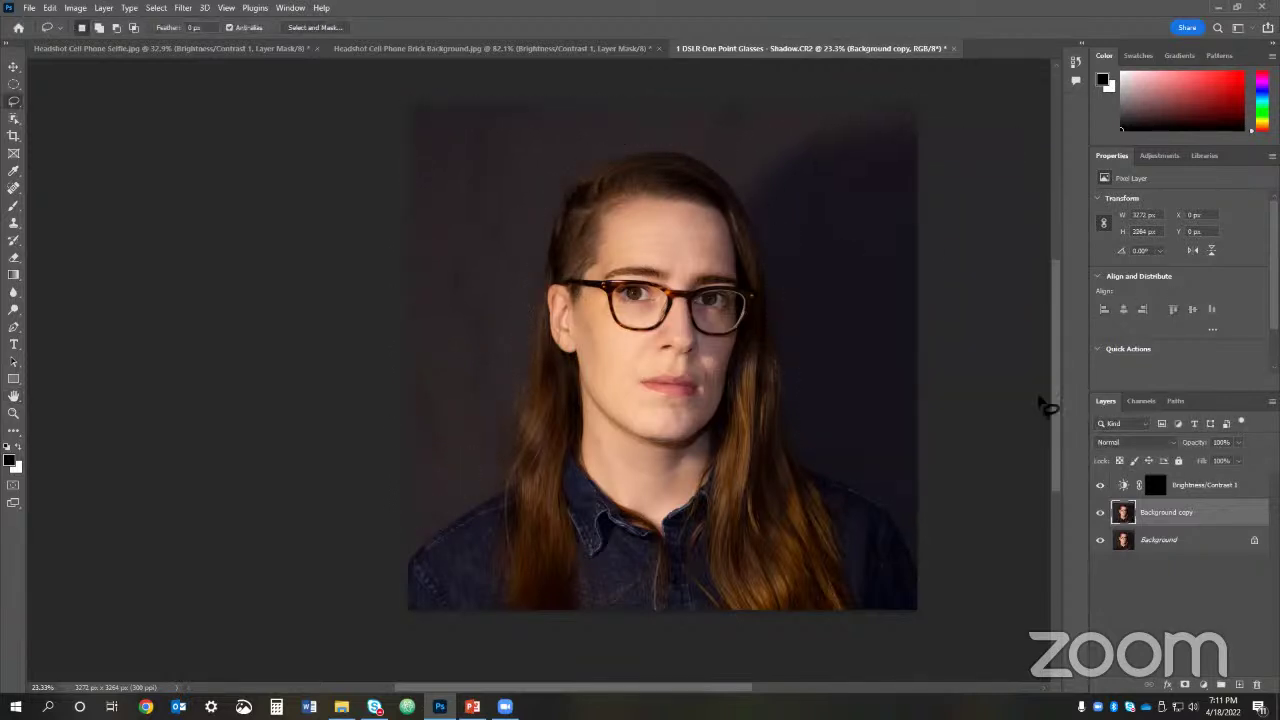
pyautogui.click(1100, 512)
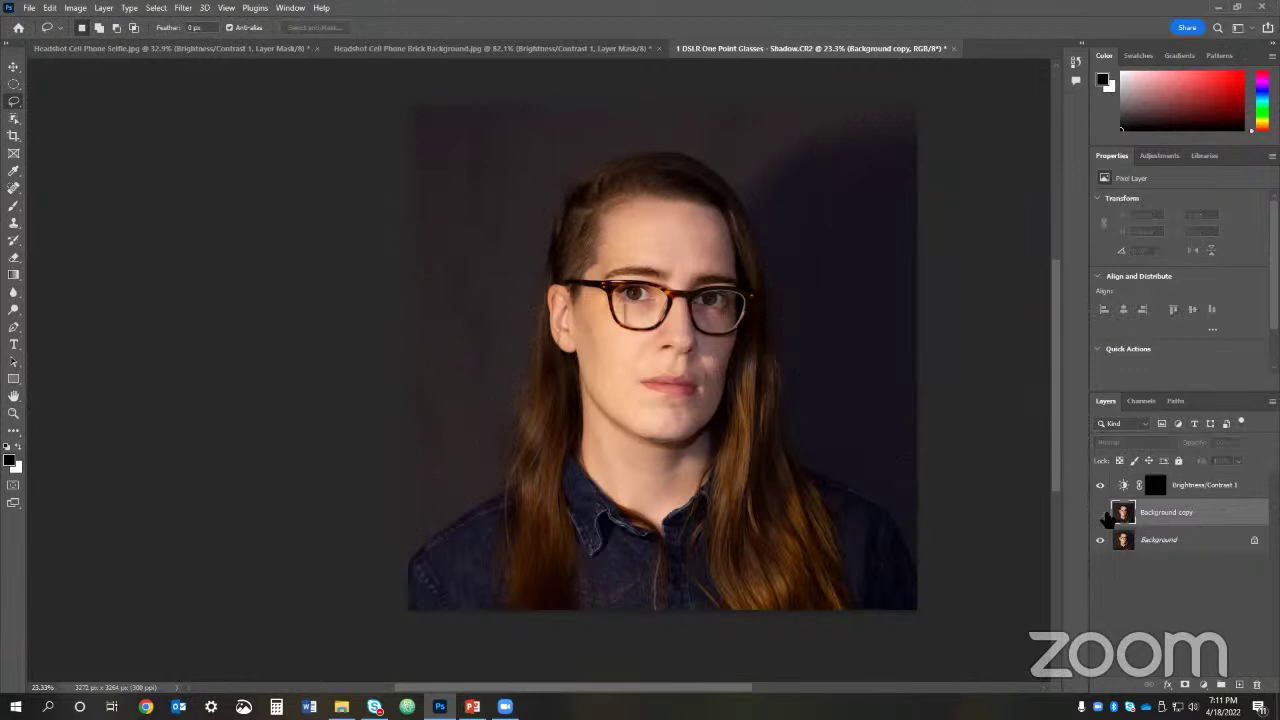
pyautogui.click(1100, 512)
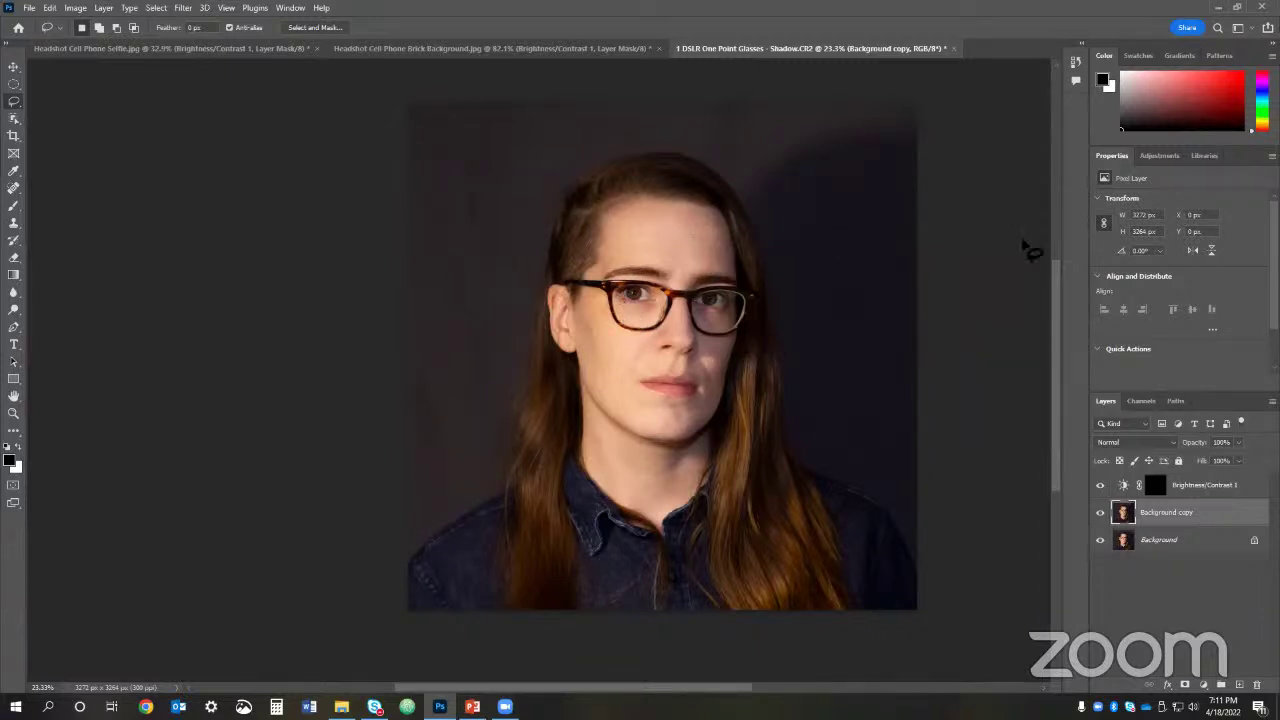
# Step: After a before/after check of the blur, open 2 DSLR Three Point Lighting - Glare.JPG
pyautogui.click(1100, 512)
pyautogui.click(1100, 512)
pyautogui.click(30, 10)
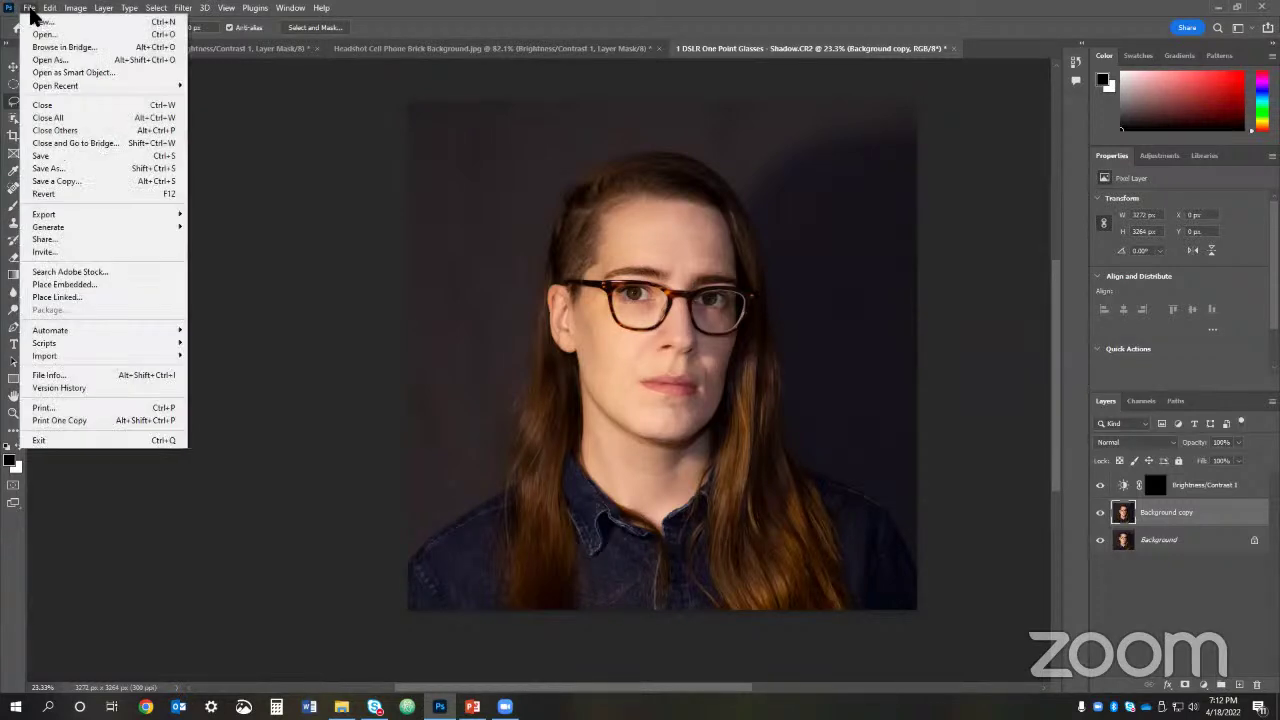
pyautogui.click(47, 34)
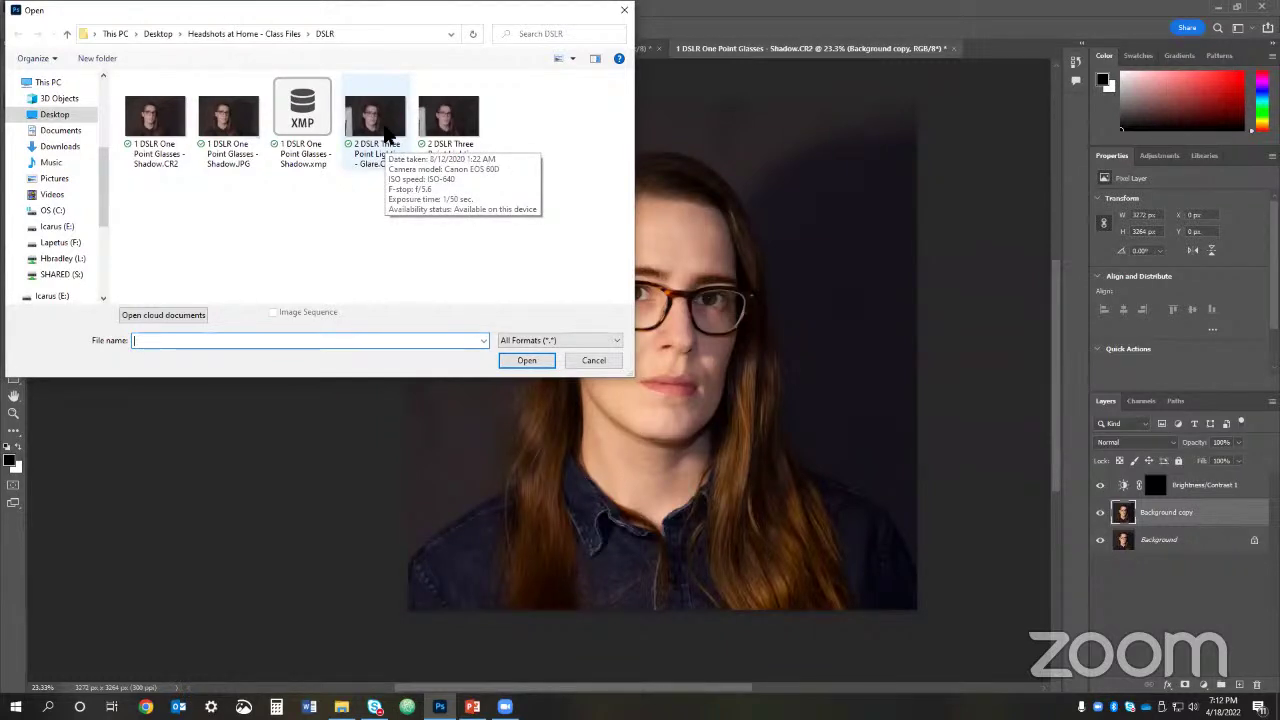
pyautogui.click(449, 120)
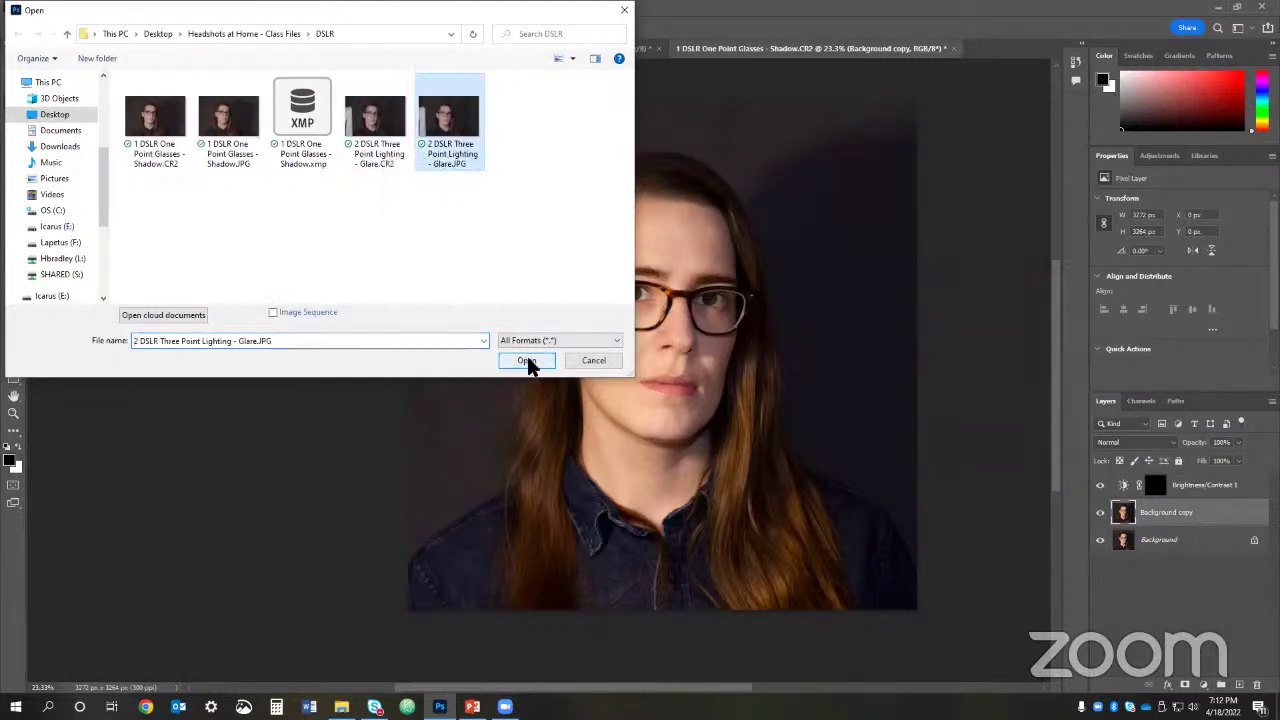
pyautogui.click(527, 362)
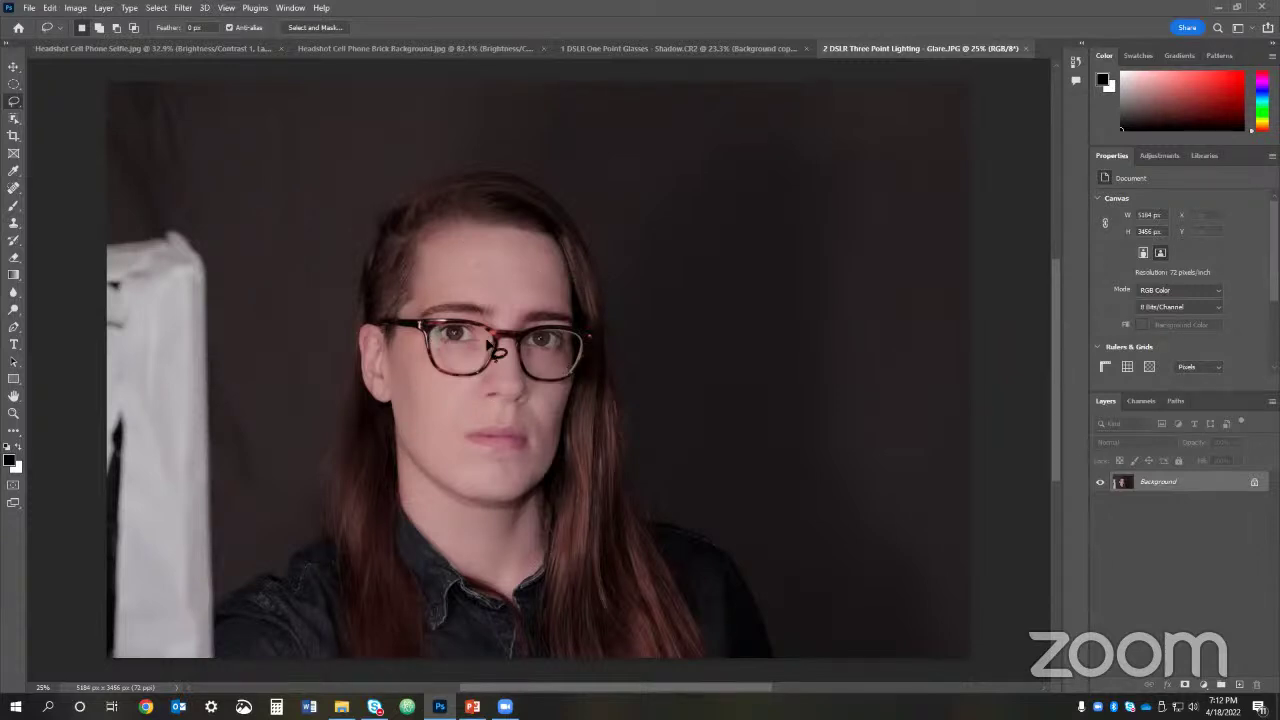
# Step: Swap to a white foreground colour and zoom in to inspect the left lens, chin and lips
pyautogui.press('x')
pyautogui.press('z')
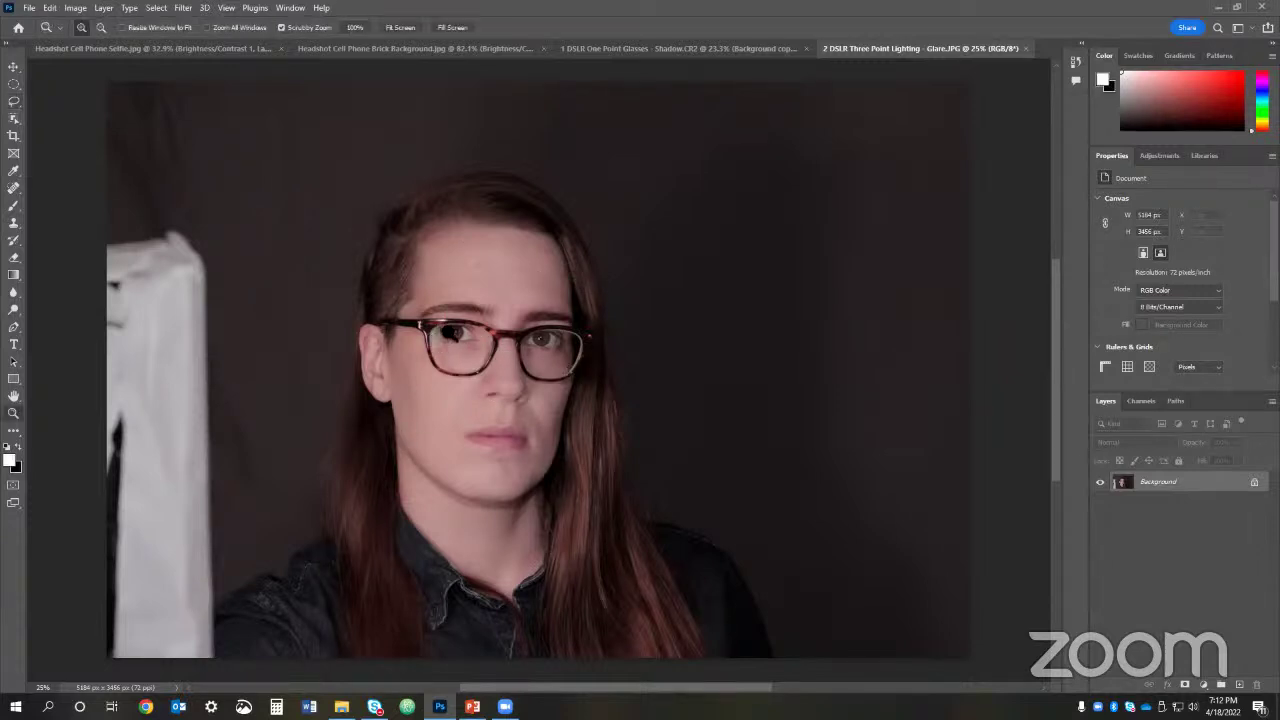
pyautogui.moveTo(435, 340); pyautogui.dragTo(457, 316)
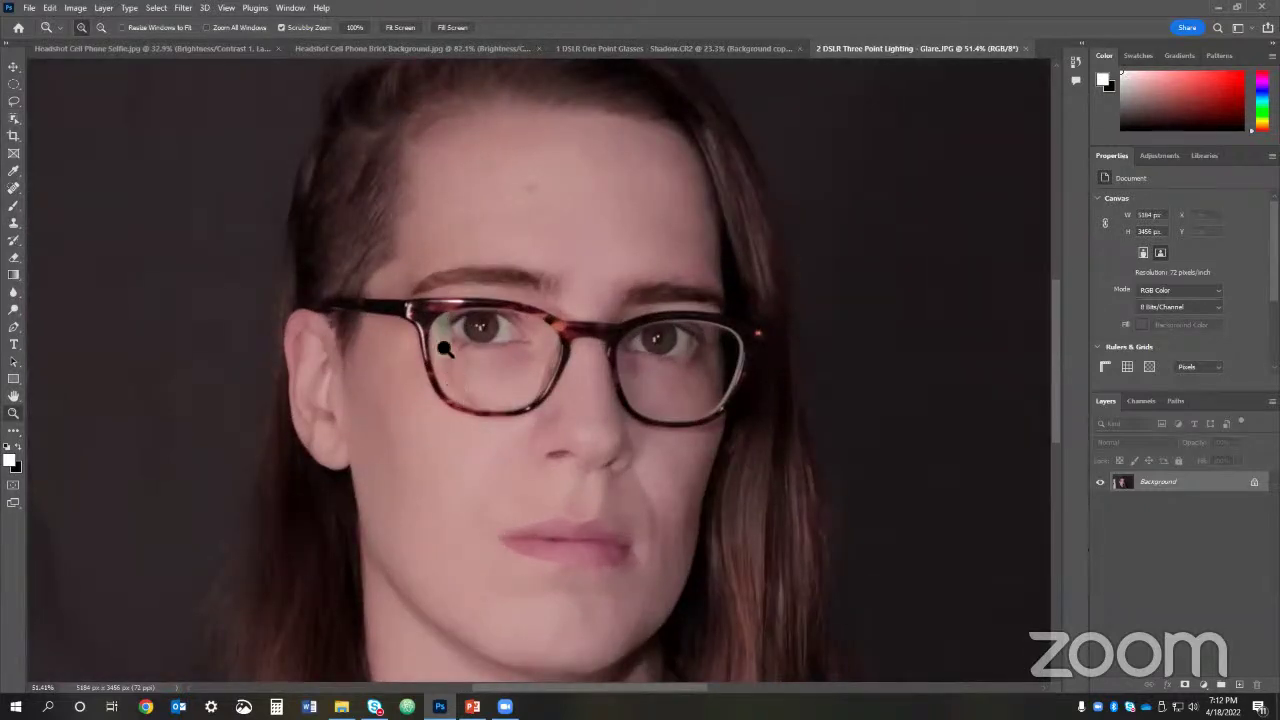
pyautogui.moveTo(497, 412); pyautogui.dragTo(558, 305)
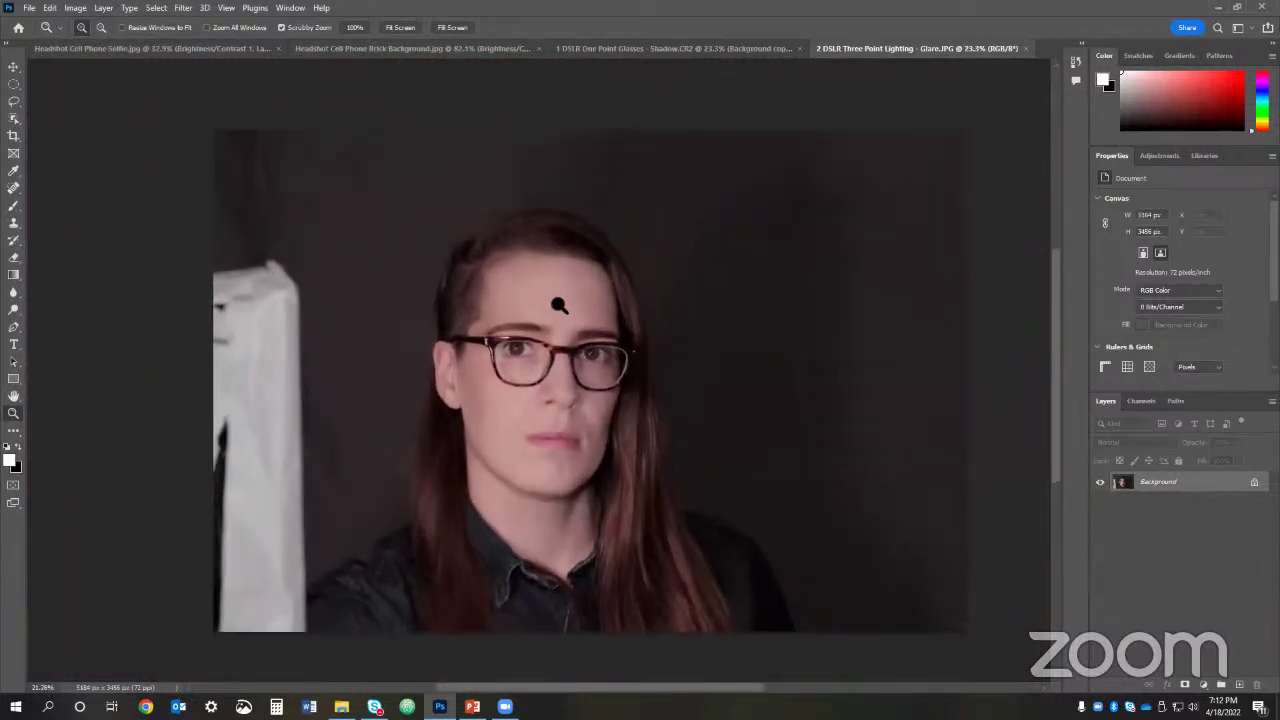
pyautogui.moveTo(537, 457); pyautogui.dragTo(589, 443)
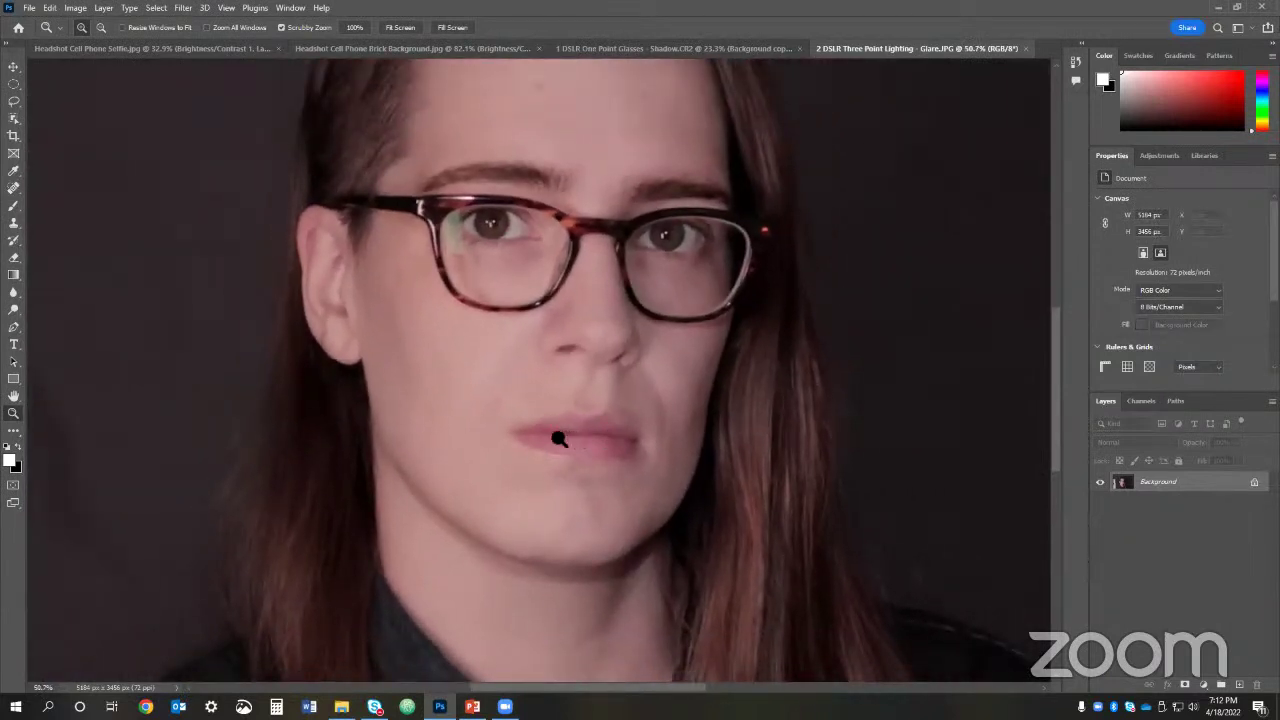
pyautogui.moveTo(578, 434); pyautogui.dragTo(609, 437)
pyautogui.click(609, 437)
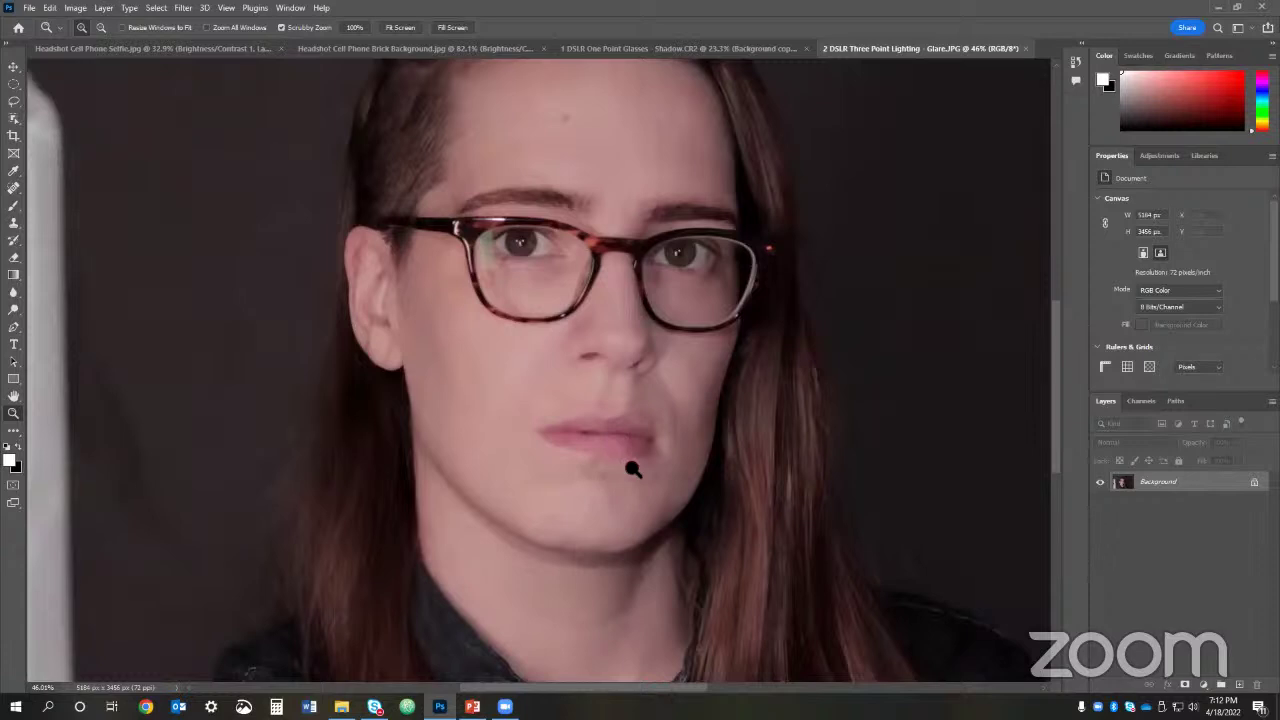
pyautogui.moveTo(613, 435); pyautogui.dragTo(484, 360)
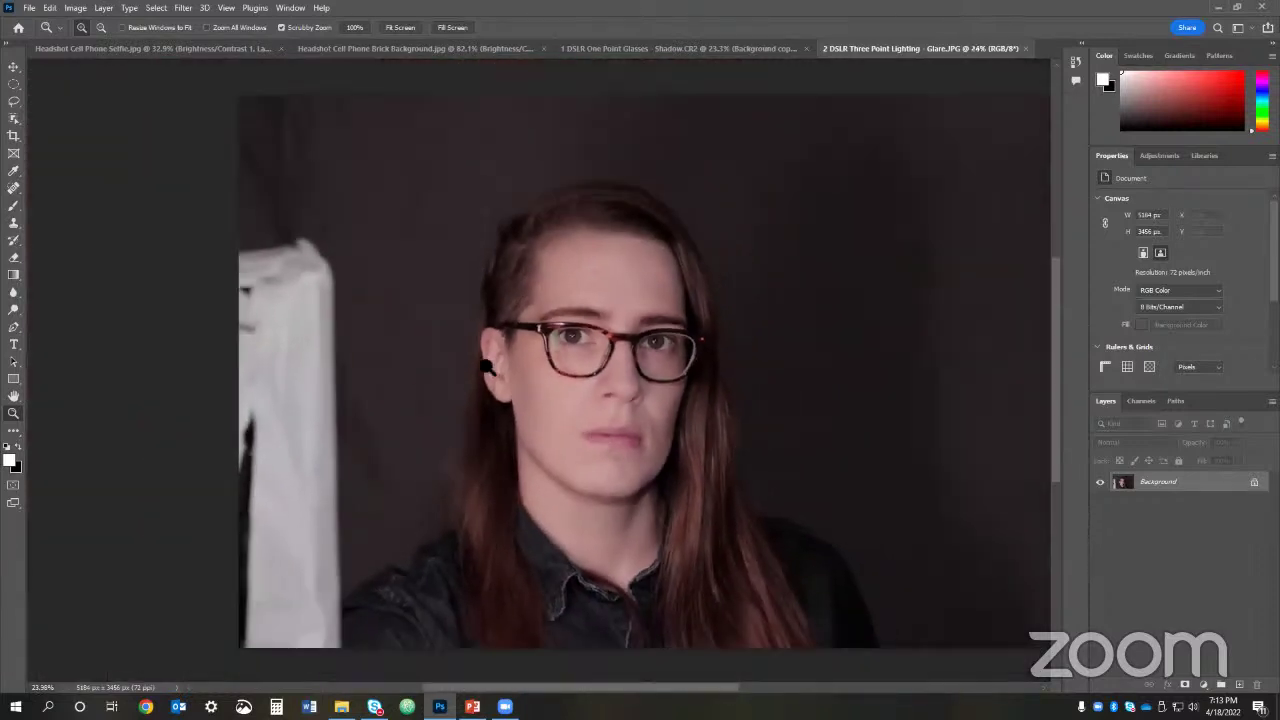
# Step: Open Glare.CR2 in Camera Raw with Temperature cooled to 5600 and open it as a document
pyautogui.click(30, 10)
pyautogui.click(42, 40)
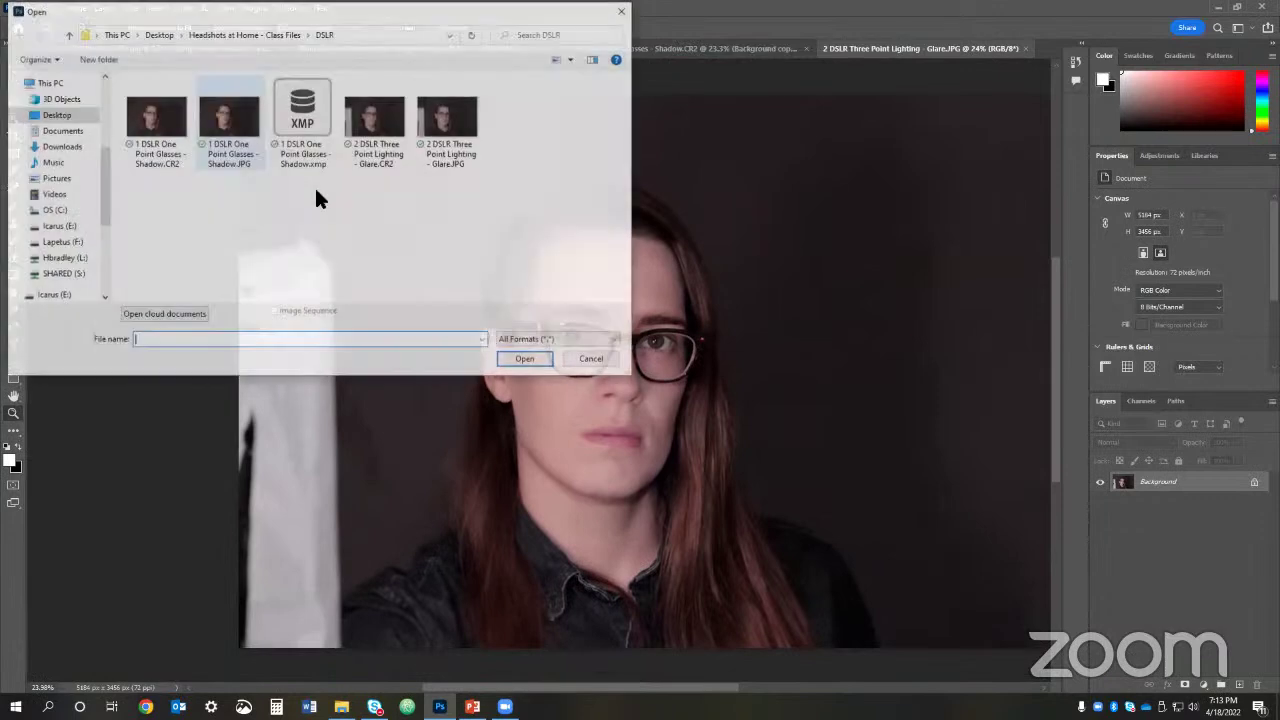
pyautogui.click(378, 150)
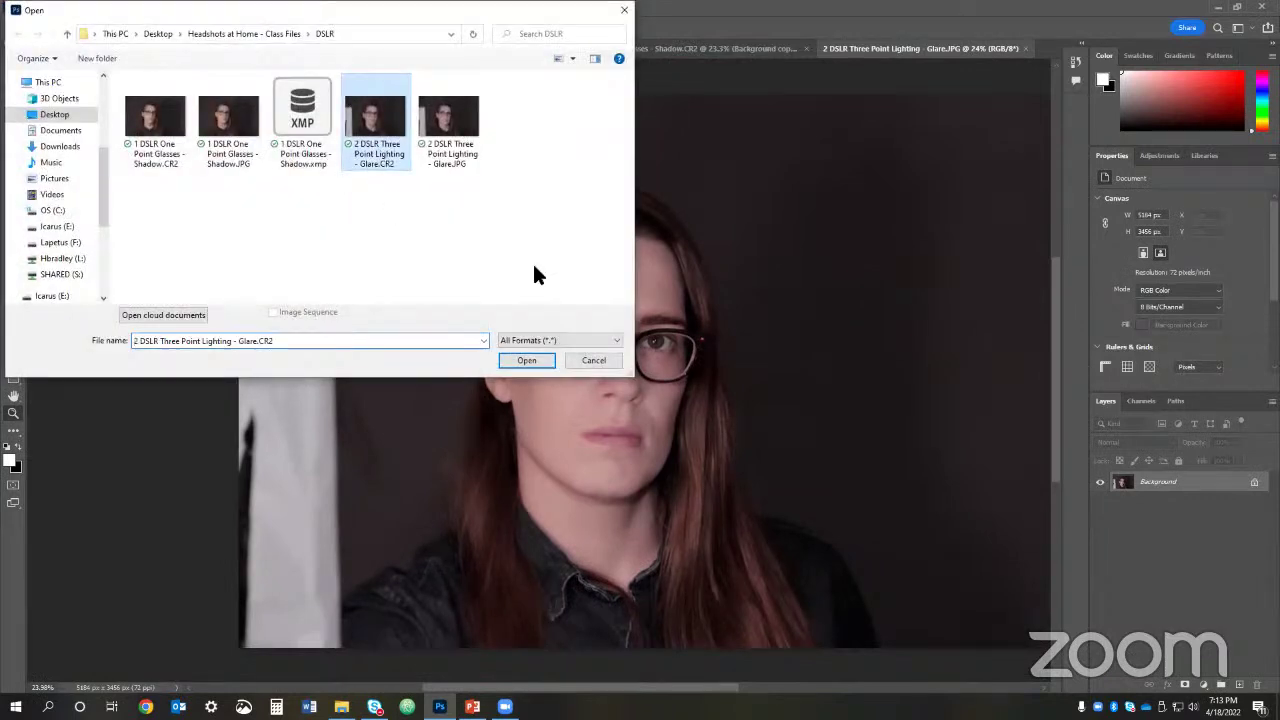
pyautogui.click(527, 361)
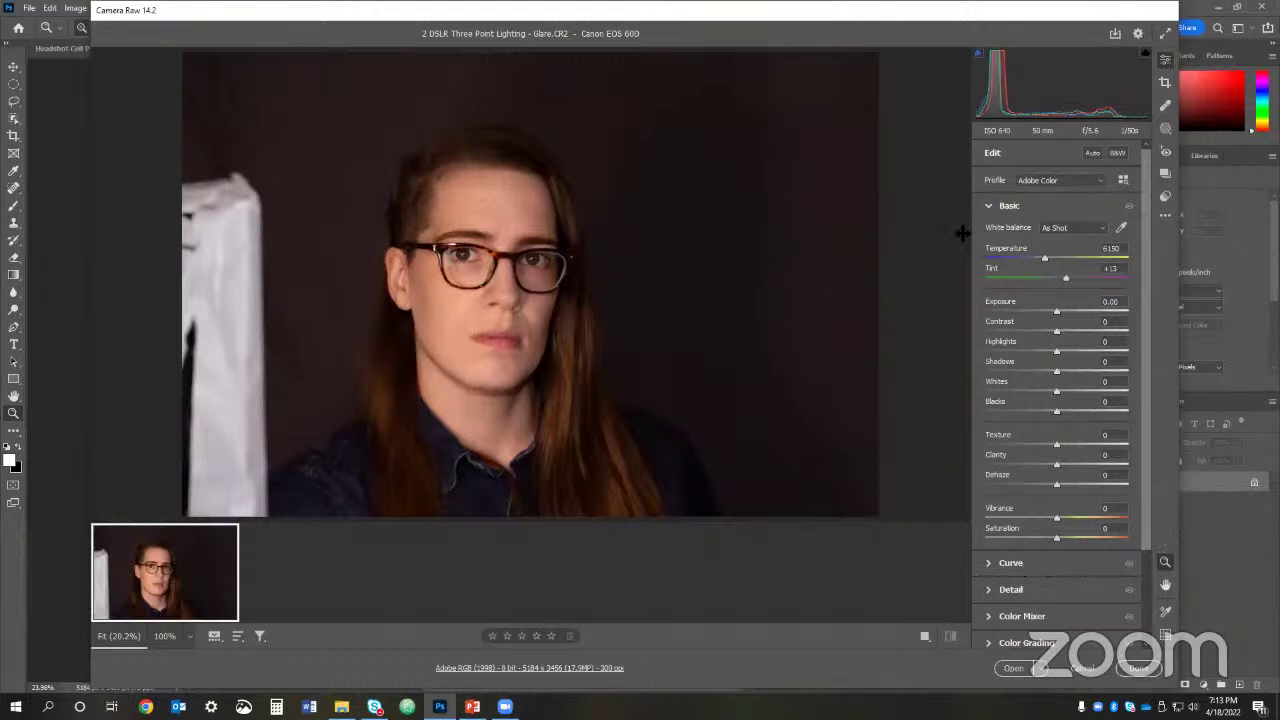
pyautogui.moveTo(1042, 258); pyautogui.dragTo(1061, 282)
pyautogui.click(1013, 668)
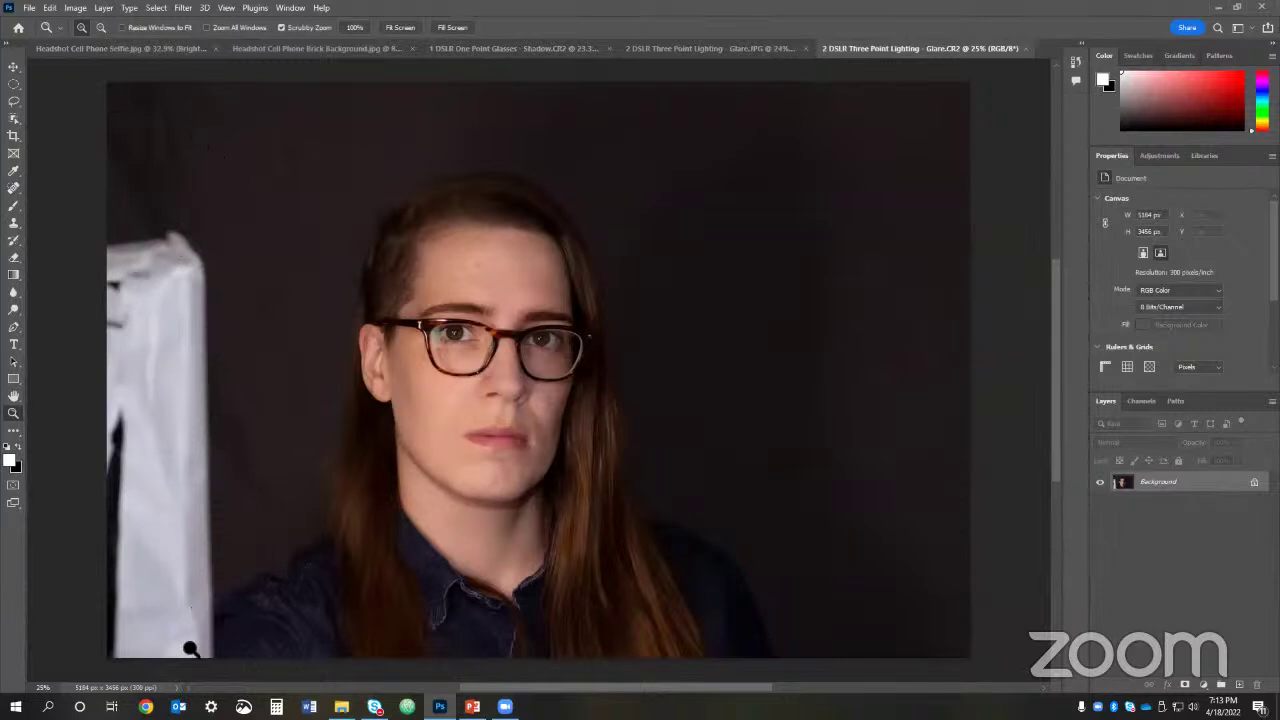
# Step: Crop Glare.CR2 to a 2:3 ratio framing head and shoulders with the face centred
pyautogui.moveTo(690, 268); pyautogui.dragTo(664, 263)
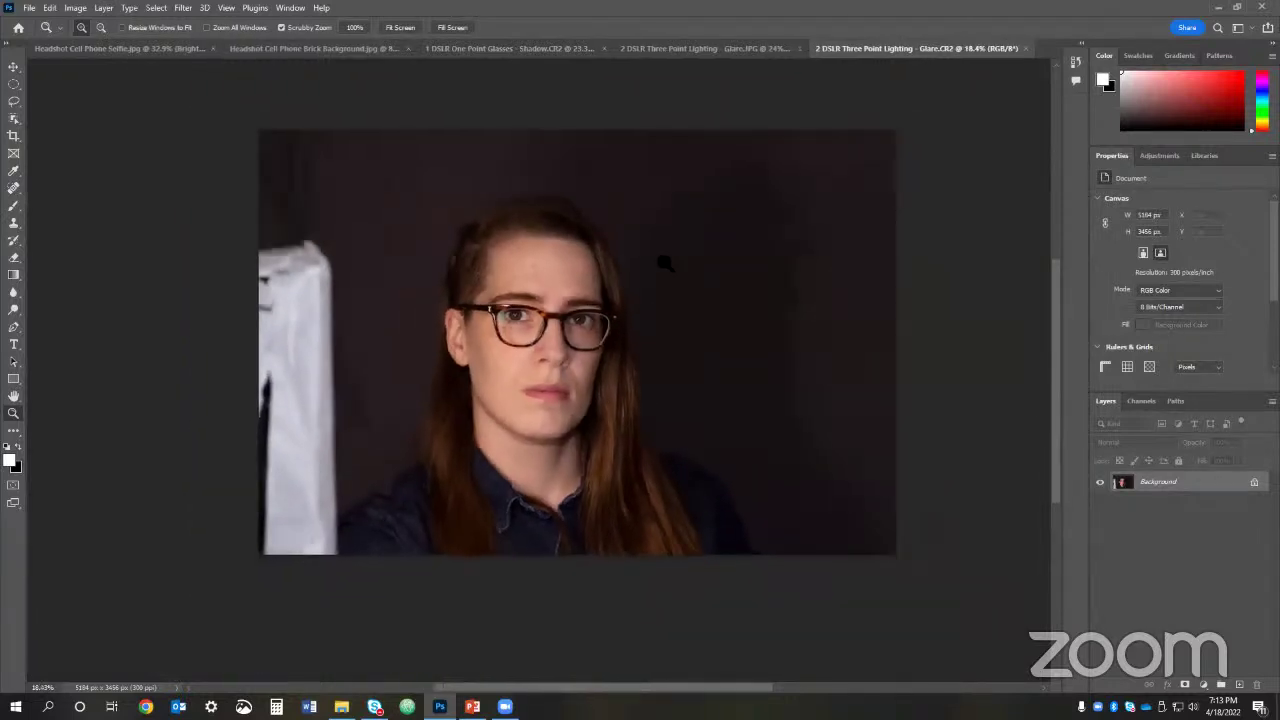
pyautogui.click(13, 137)
pyautogui.click(128, 29)
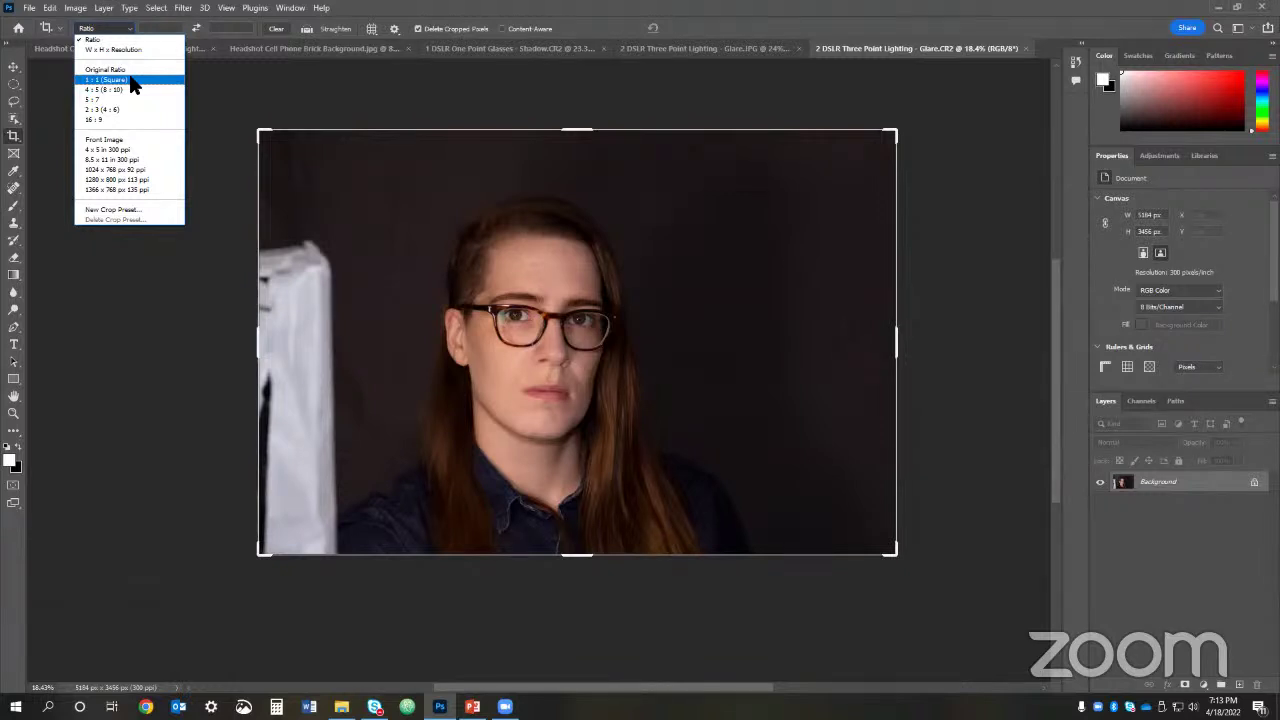
pyautogui.click(140, 110)
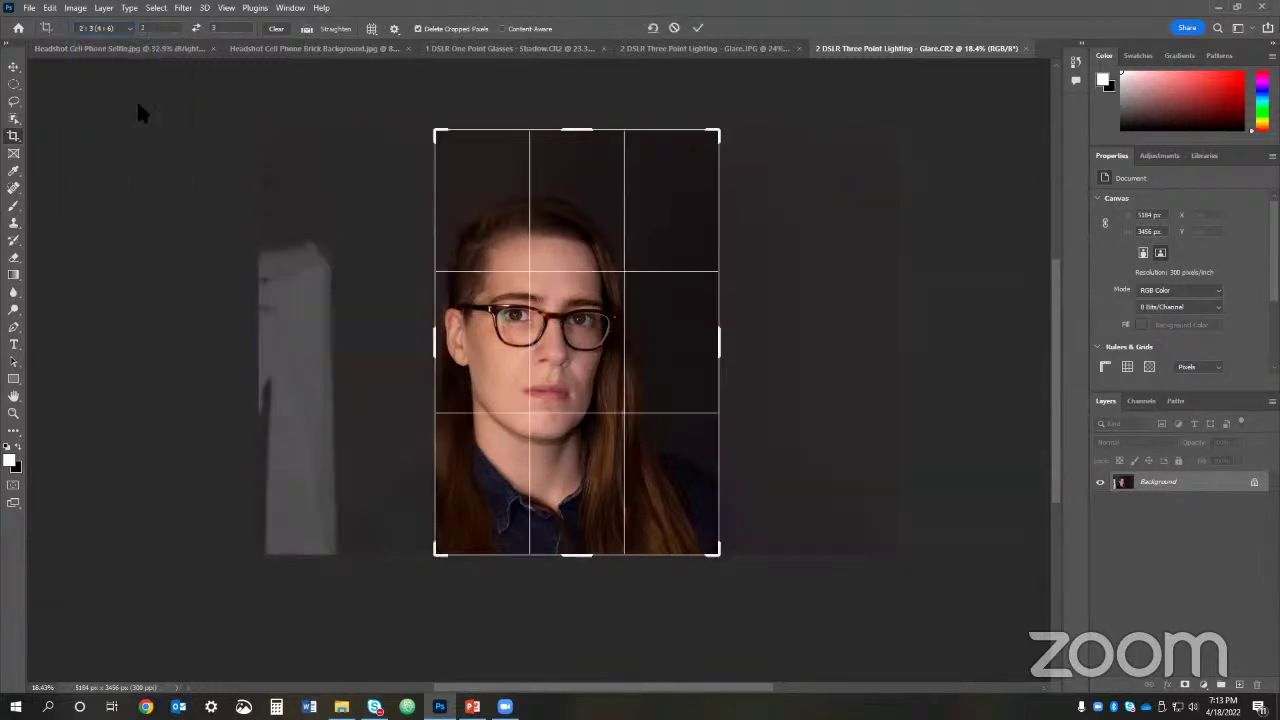
pyautogui.moveTo(554, 176); pyautogui.dragTo(606, 172)
pyautogui.moveTo(718, 133); pyautogui.dragTo(652, 175)
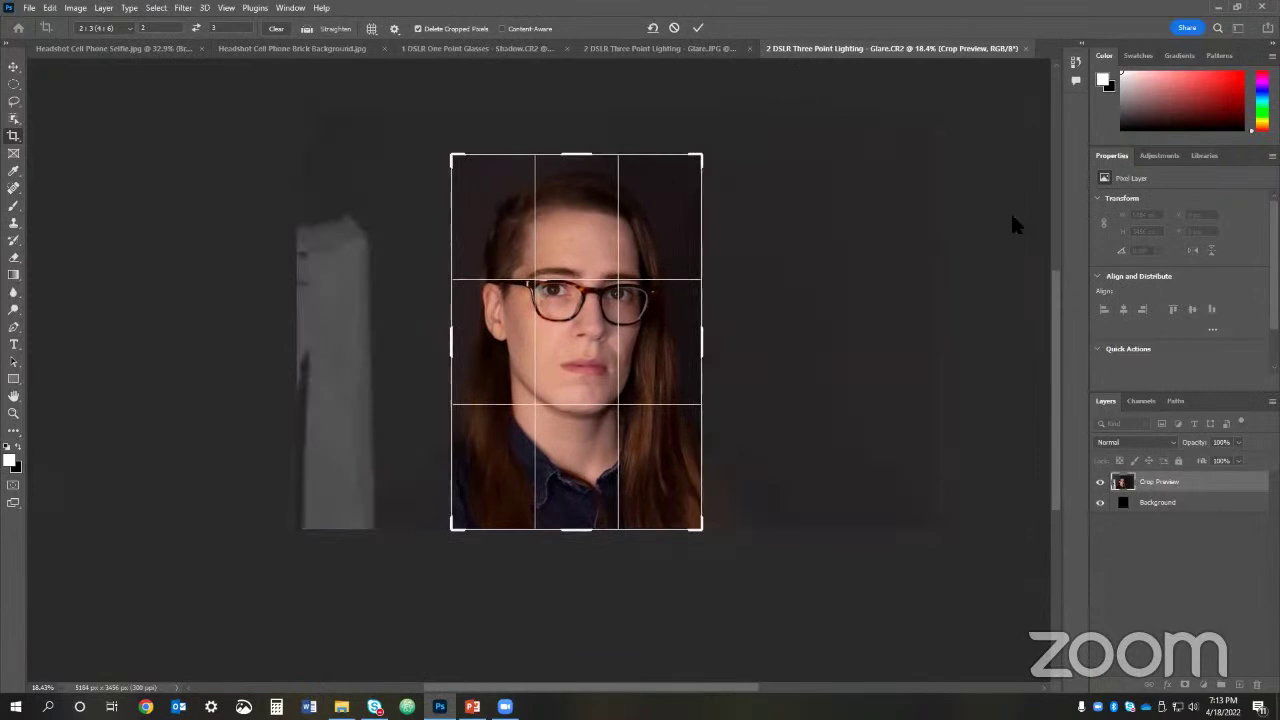
pyautogui.press('Return')
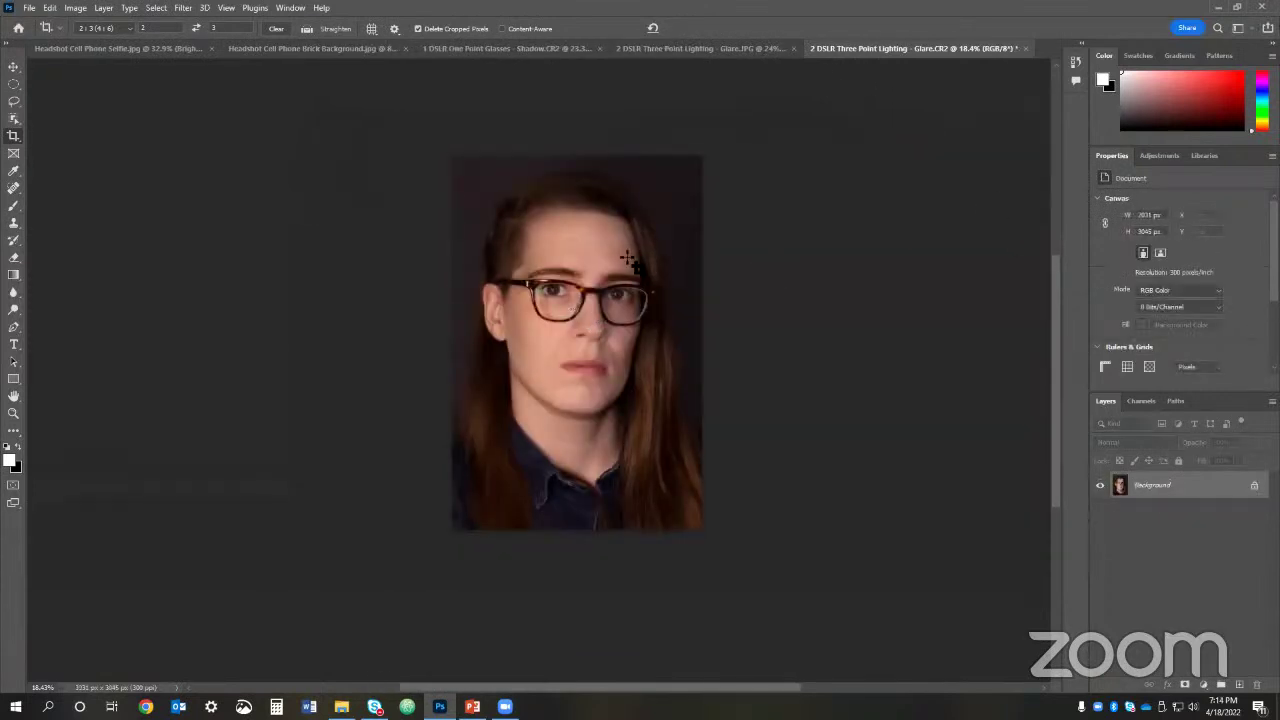
pyautogui.press('z')
pyautogui.click(629, 243)
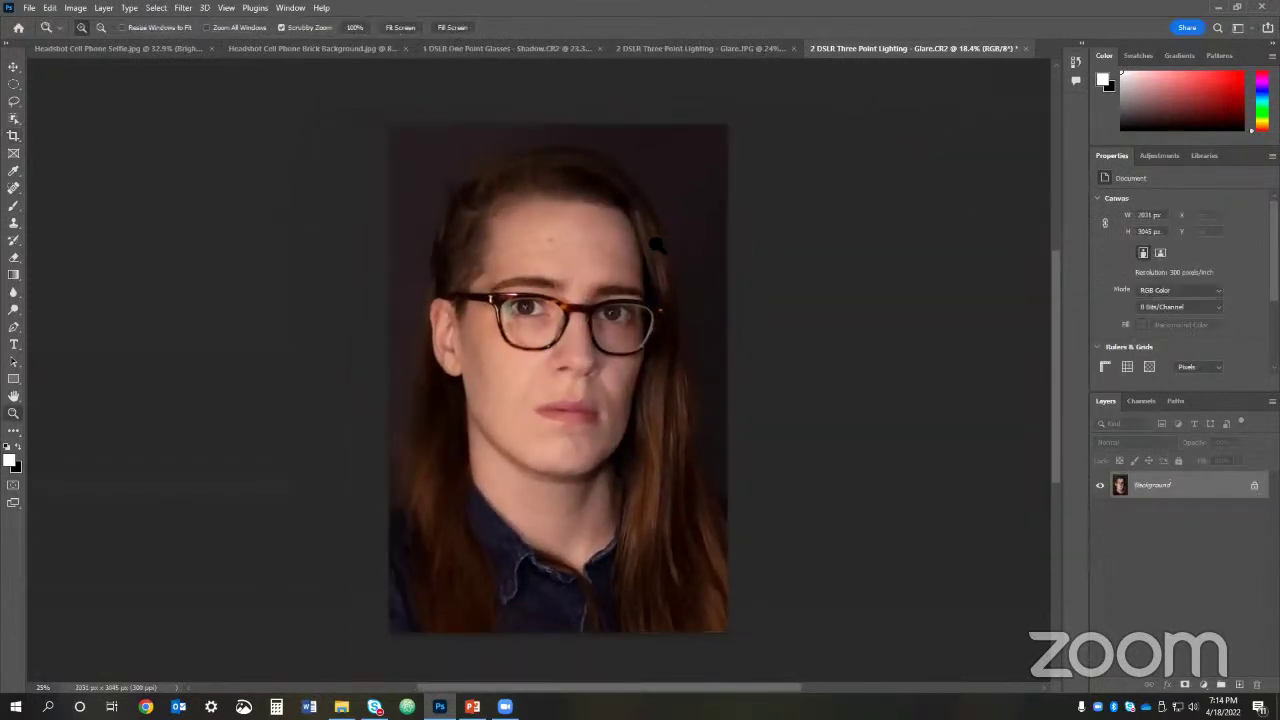
pyautogui.moveTo(656, 244); pyautogui.dragTo(656, 245)
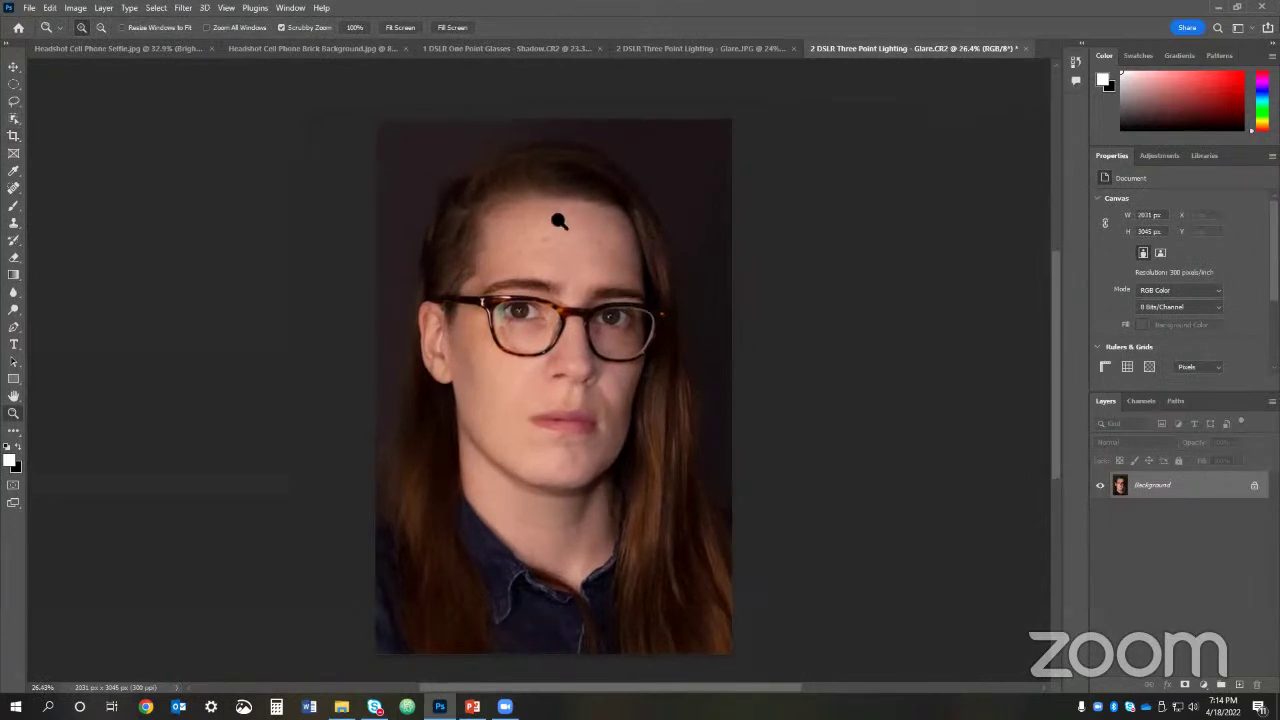
pyautogui.moveTo(574, 231); pyautogui.dragTo(580, 234)
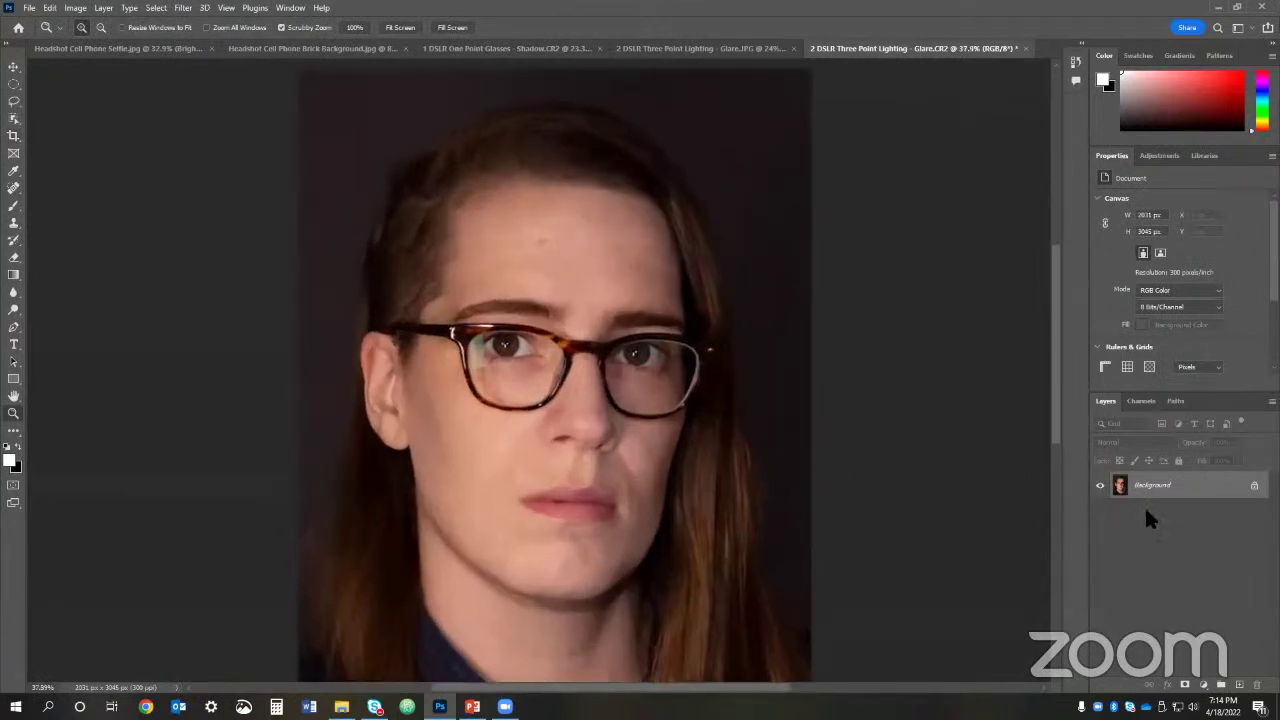
pyautogui.rightClick(1168, 486)
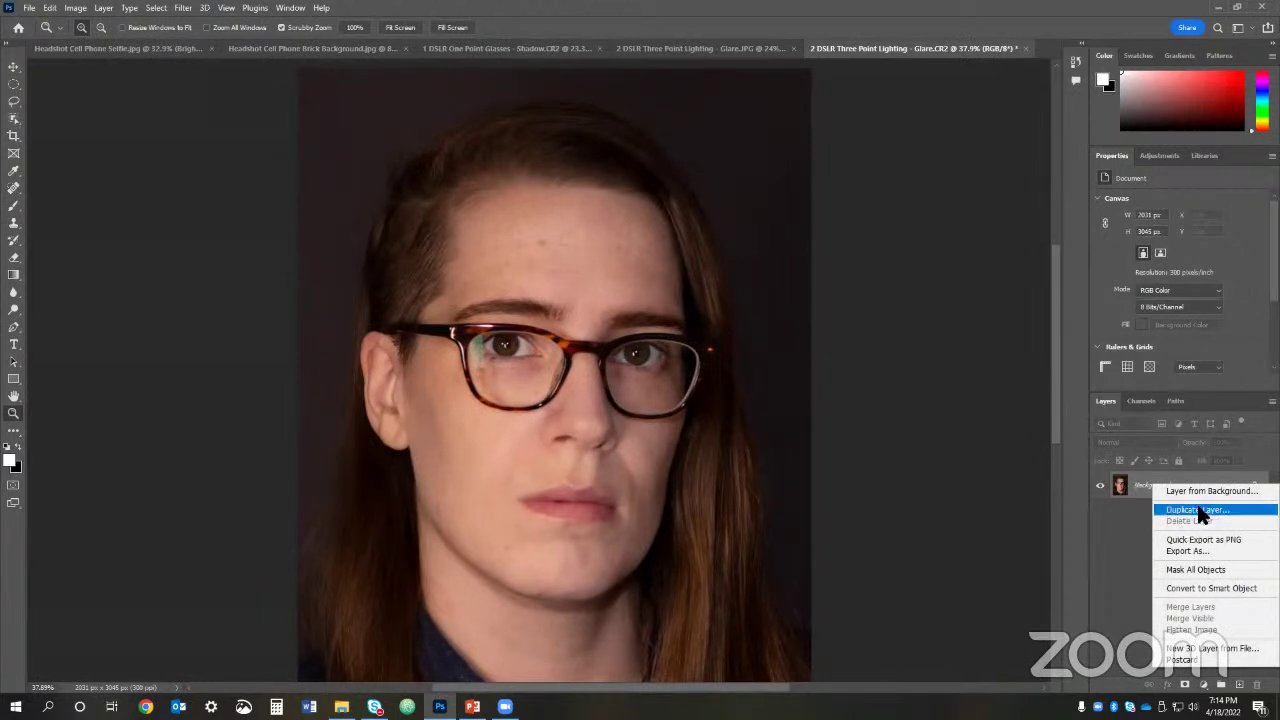
pyautogui.click(1198, 511)
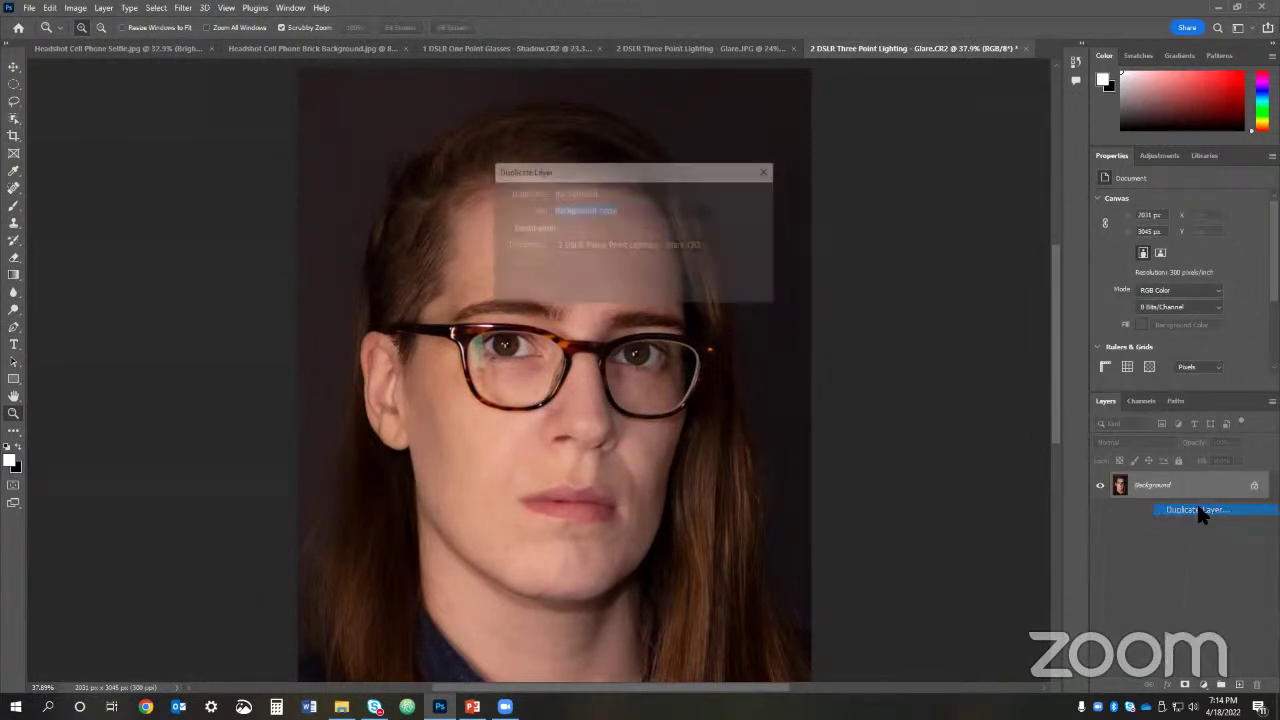
pyautogui.click(750, 198)
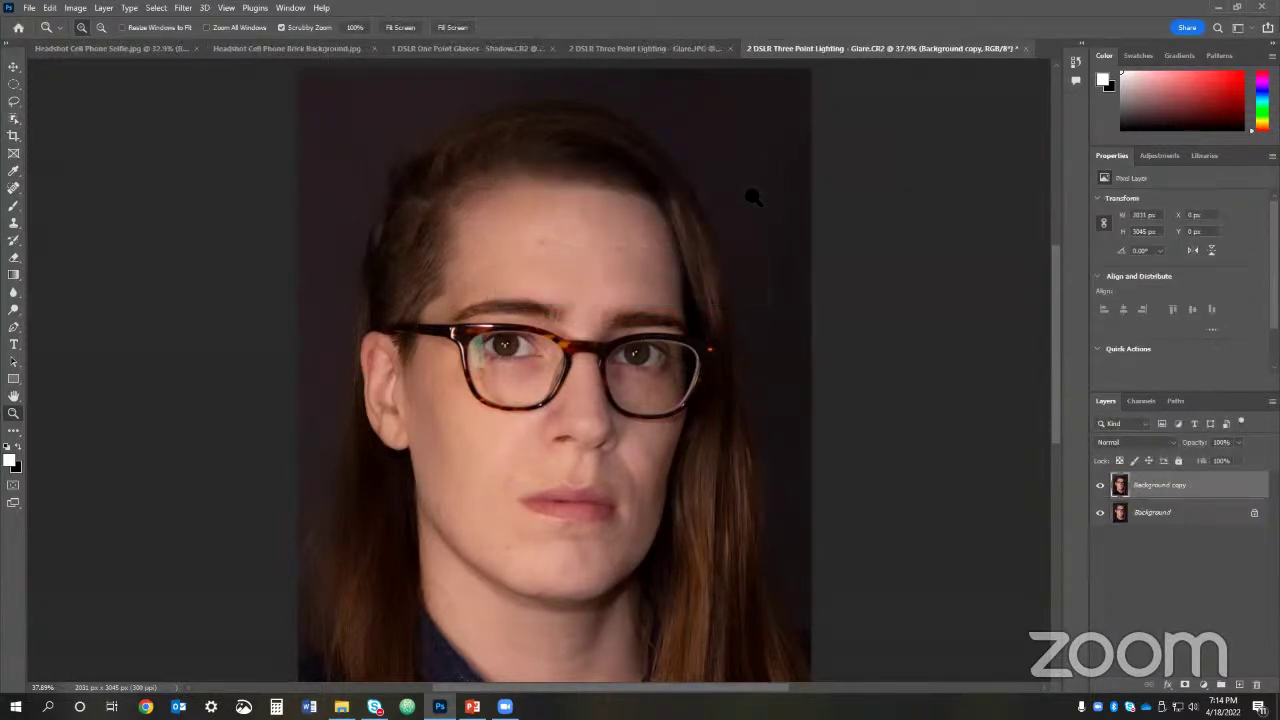
pyautogui.click(14, 189)
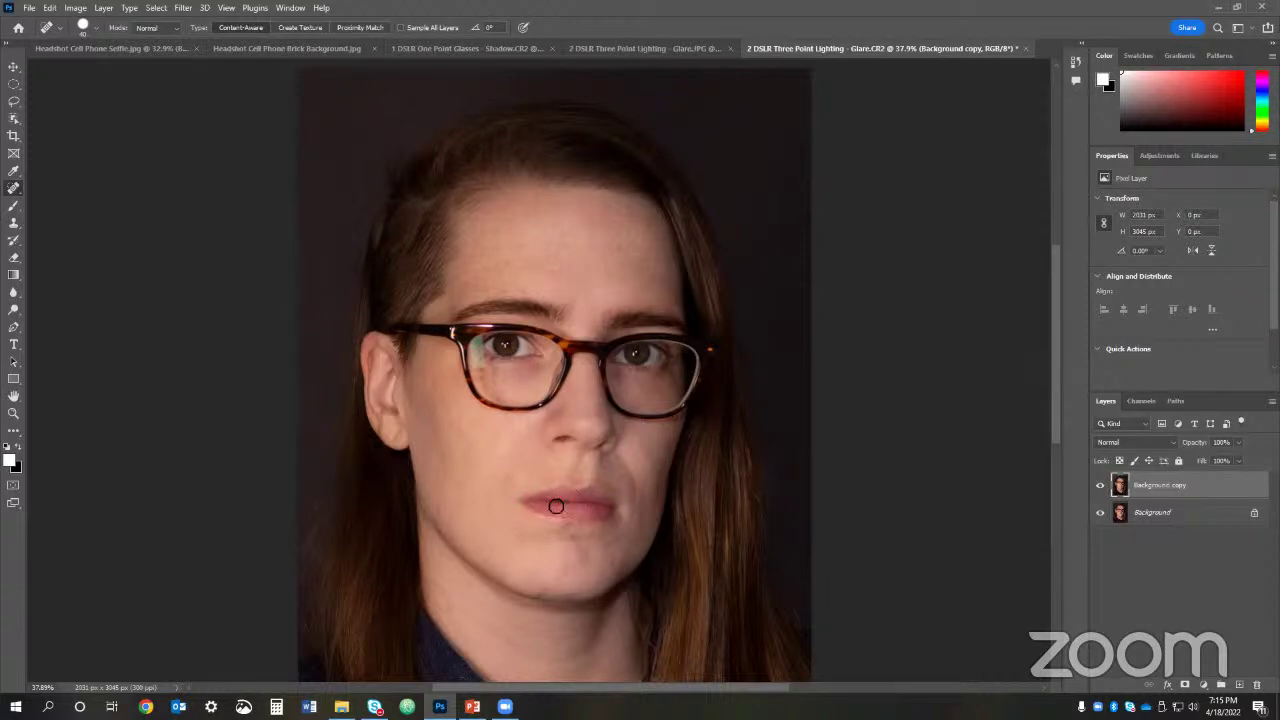
pyautogui.press('z')
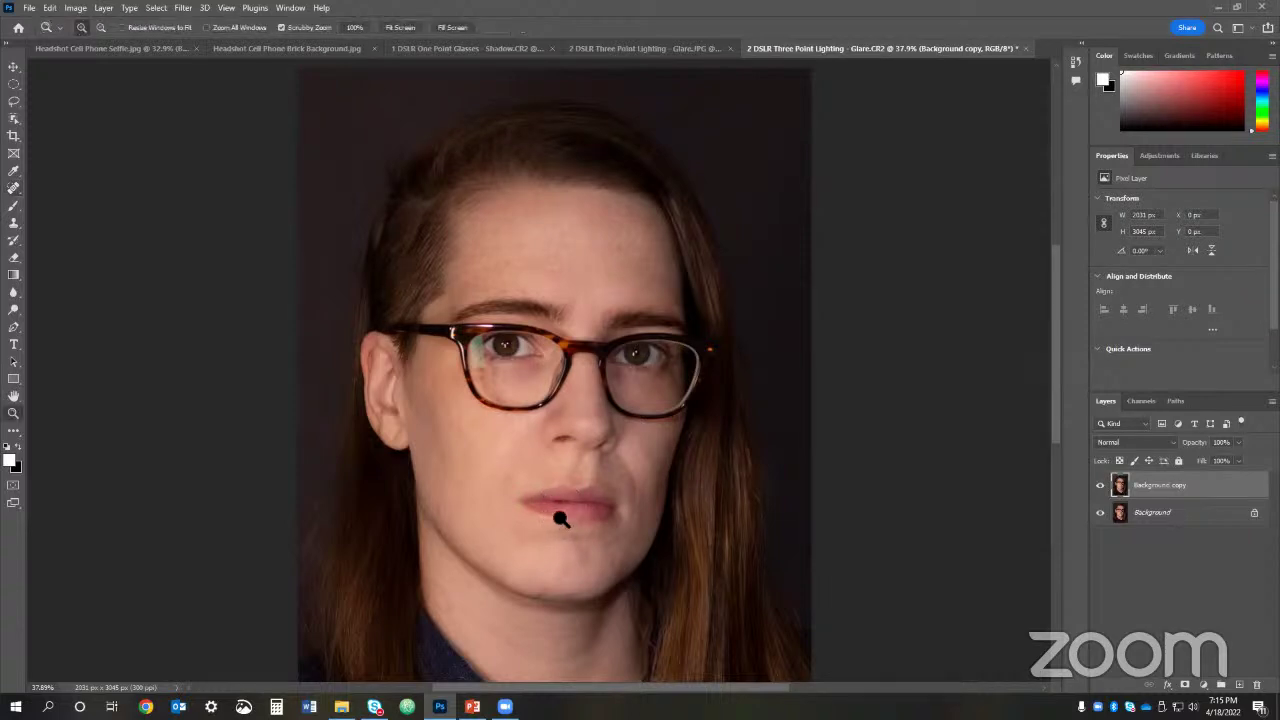
# Step: Clone Stamp away the mark on the lower lip, then zoom out and hide the copy to compare
pyautogui.moveTo(560, 518); pyautogui.dragTo(596, 518)
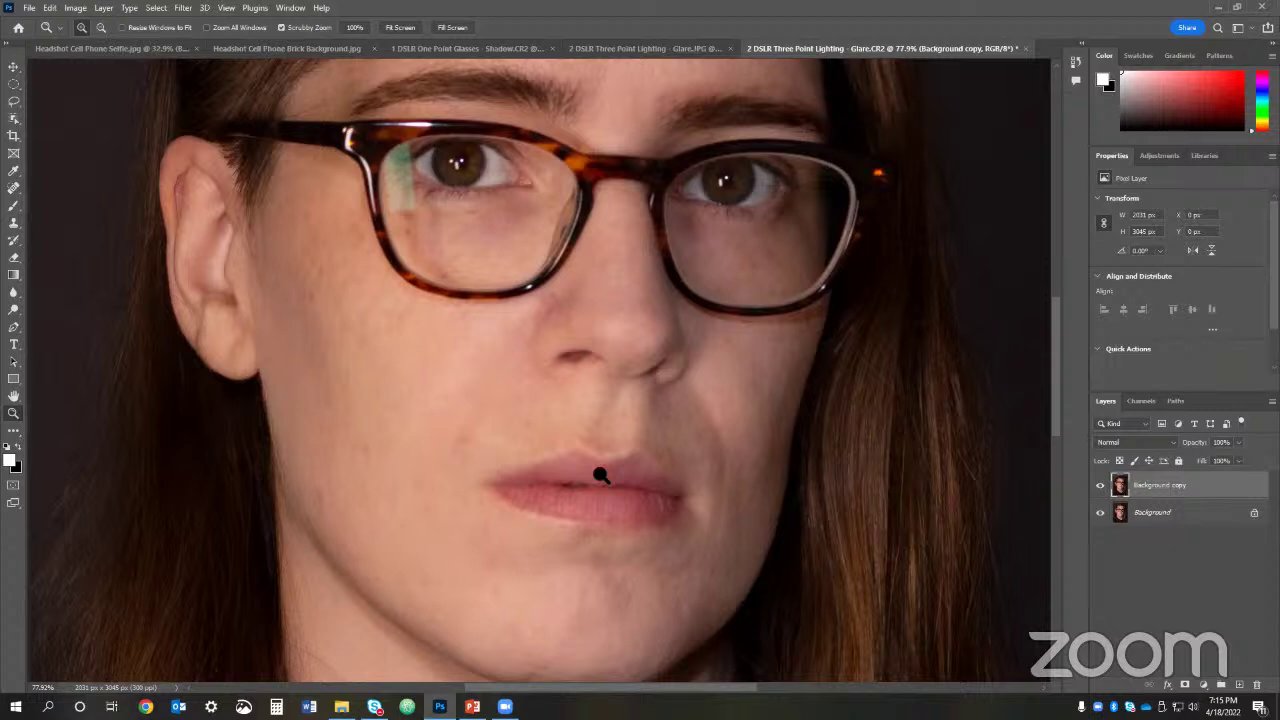
pyautogui.press('s')
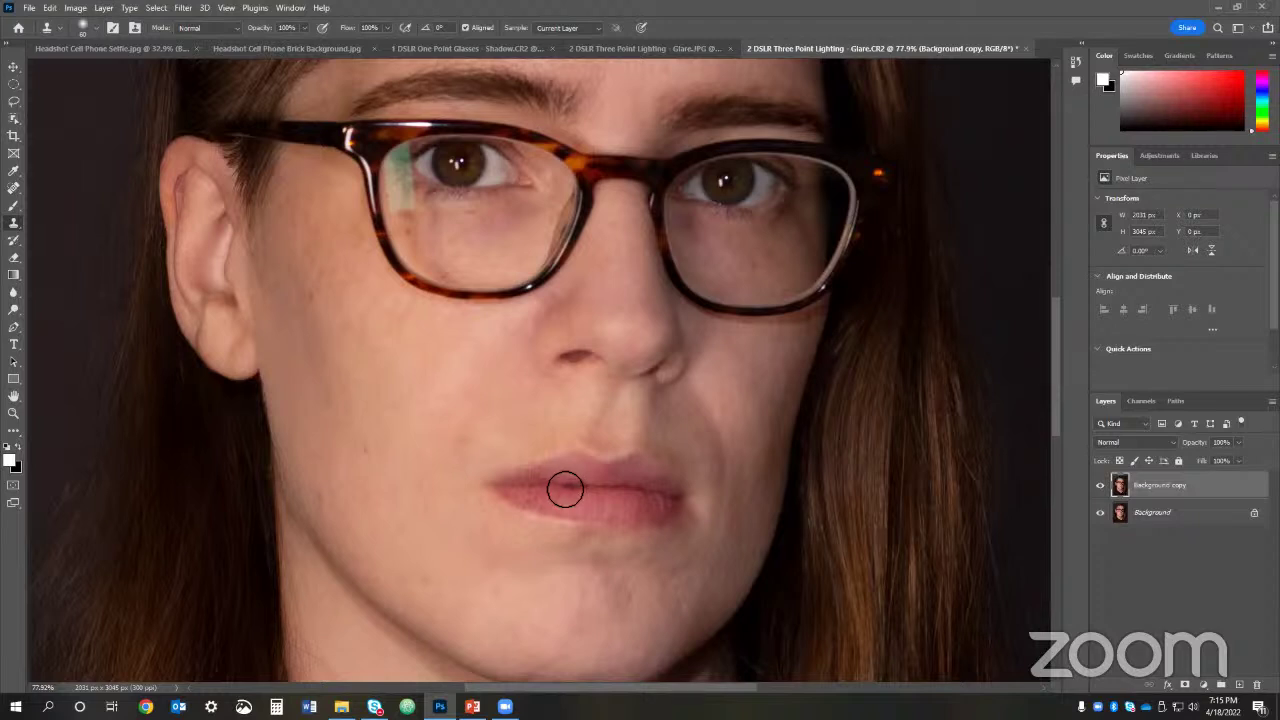
pyautogui.moveTo(565, 487)
pyautogui.mouseDown()
pyautogui.moveTo(625, 475)
pyautogui.moveTo(579, 487)
pyautogui.moveTo(634, 494)
pyautogui.mouseUp()
pyautogui.keyDown('alt'); pyautogui.click(597, 487); pyautogui.keyUp('alt')
pyautogui.keyDown('alt'); pyautogui.click(555, 485); pyautogui.keyUp('alt')
pyautogui.press('z')
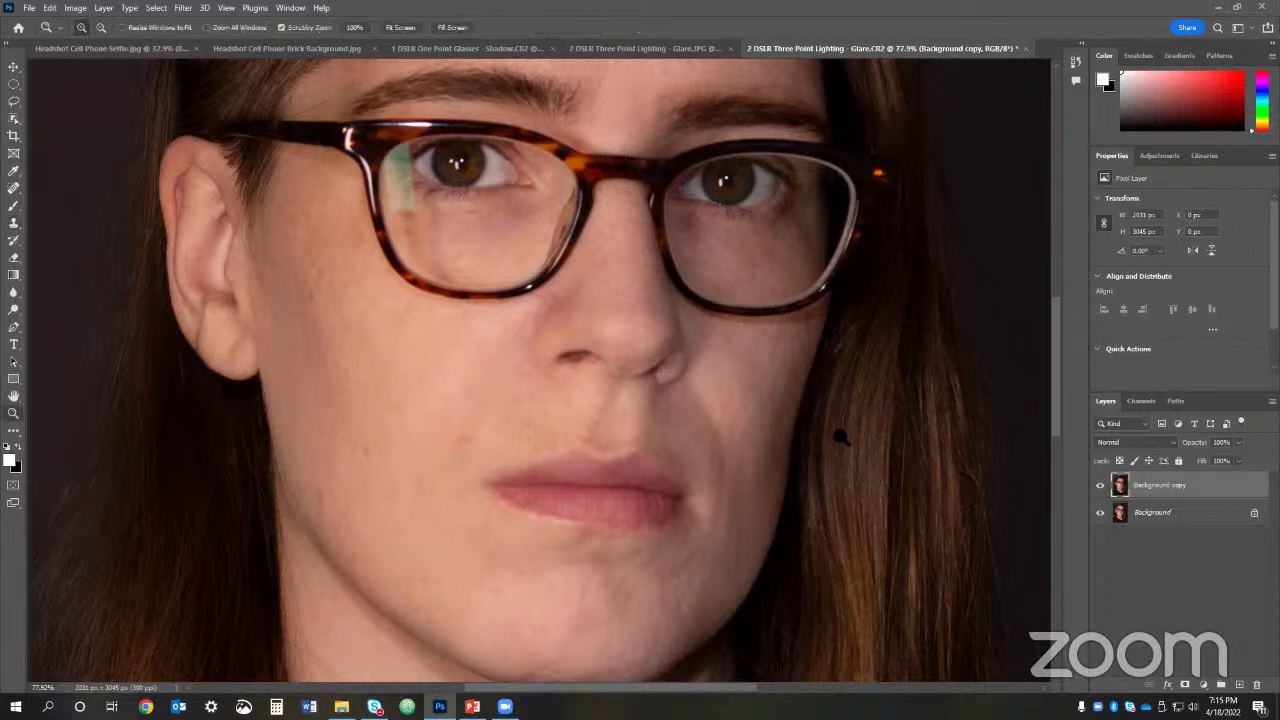
pyautogui.moveTo(834, 418); pyautogui.dragTo(775, 420)
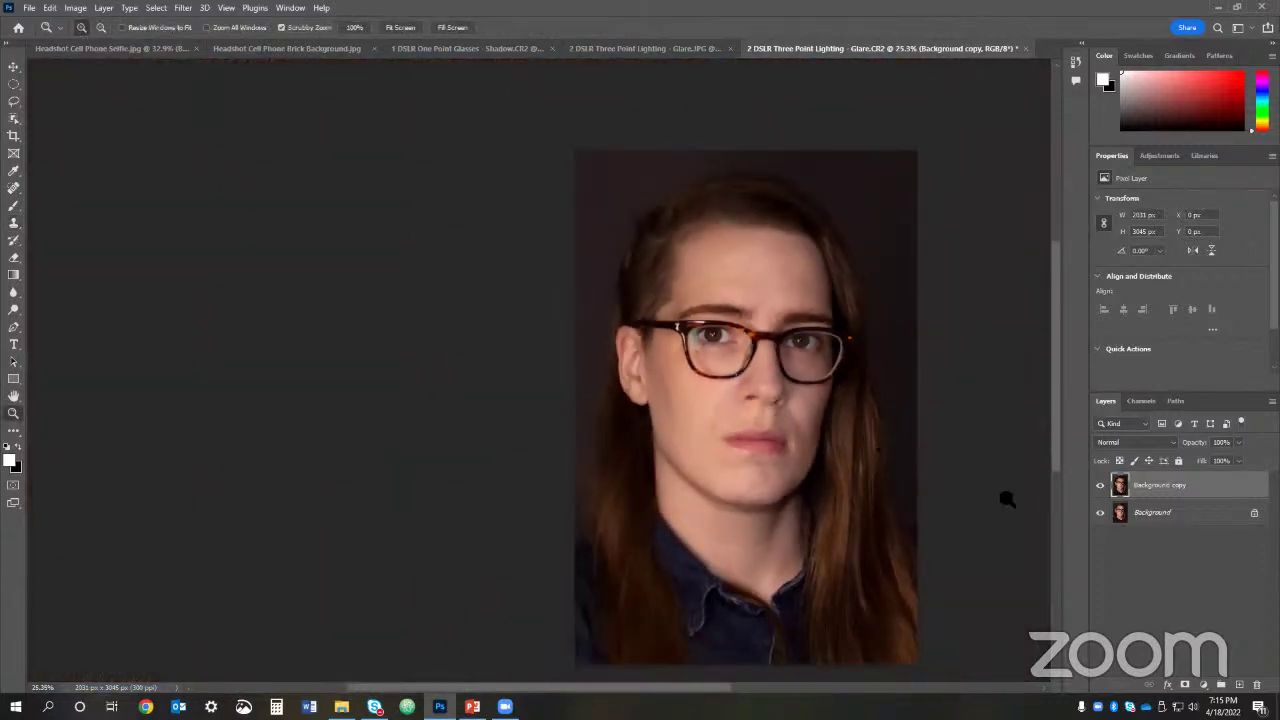
pyautogui.click(1100, 486)
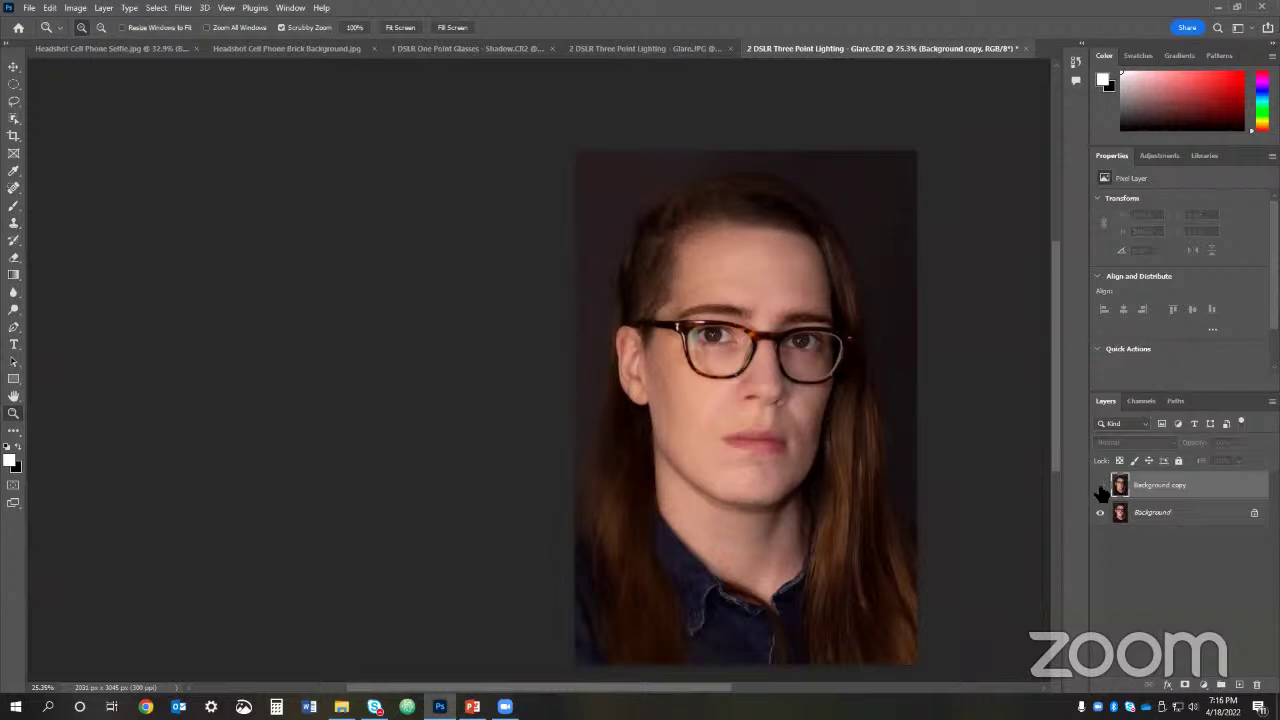
# Step: Toggle the Background copy layer on and off to compare, leaving it visible
pyautogui.click(1100, 486)
pyautogui.click(1100, 486)
pyautogui.click(1100, 486)
pyautogui.click(1100, 486)
pyautogui.click(1100, 486)
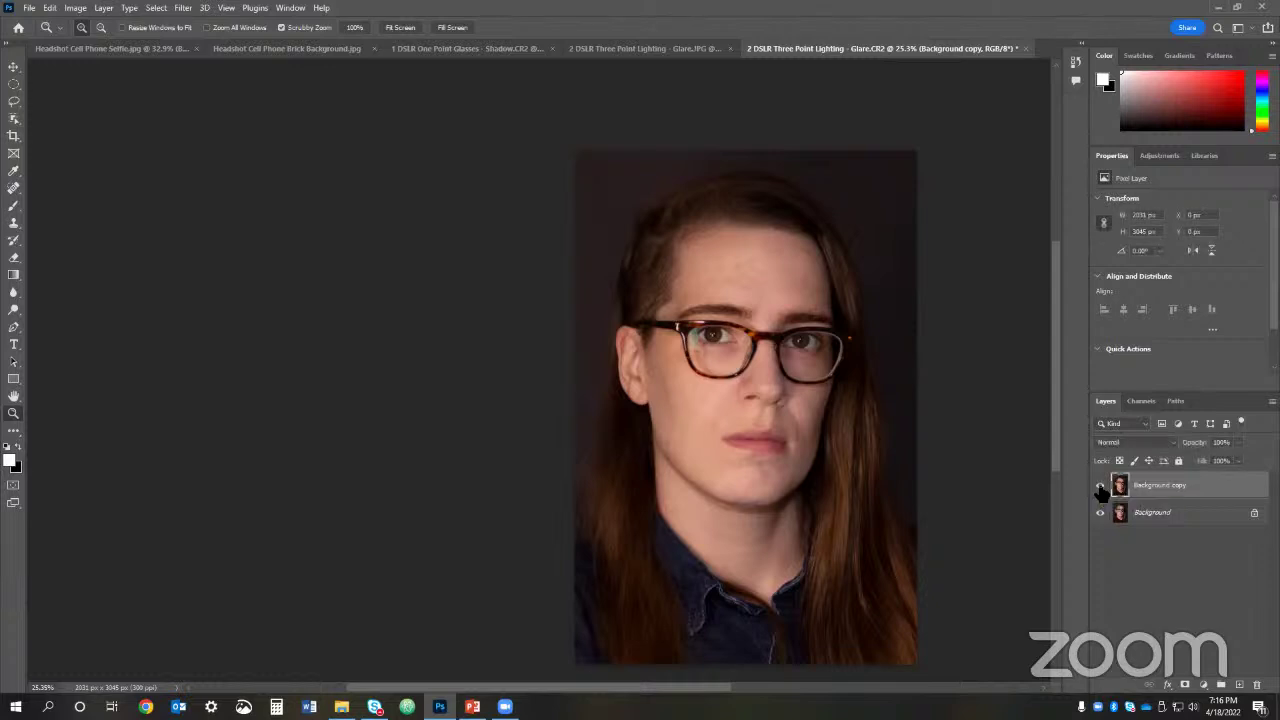
# Step: Clone Stamp clean skin from beside the left lens over its green glare
pyautogui.moveTo(716, 345); pyautogui.dragTo(766, 342)
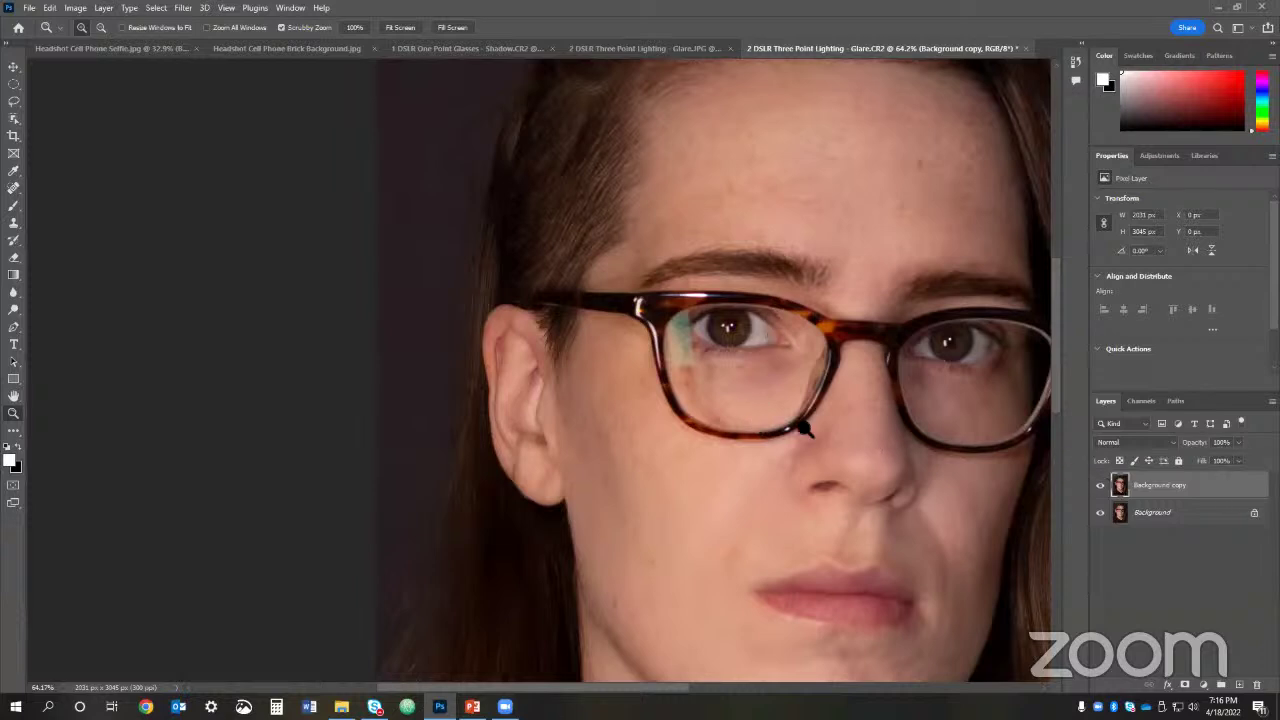
pyautogui.press('s')
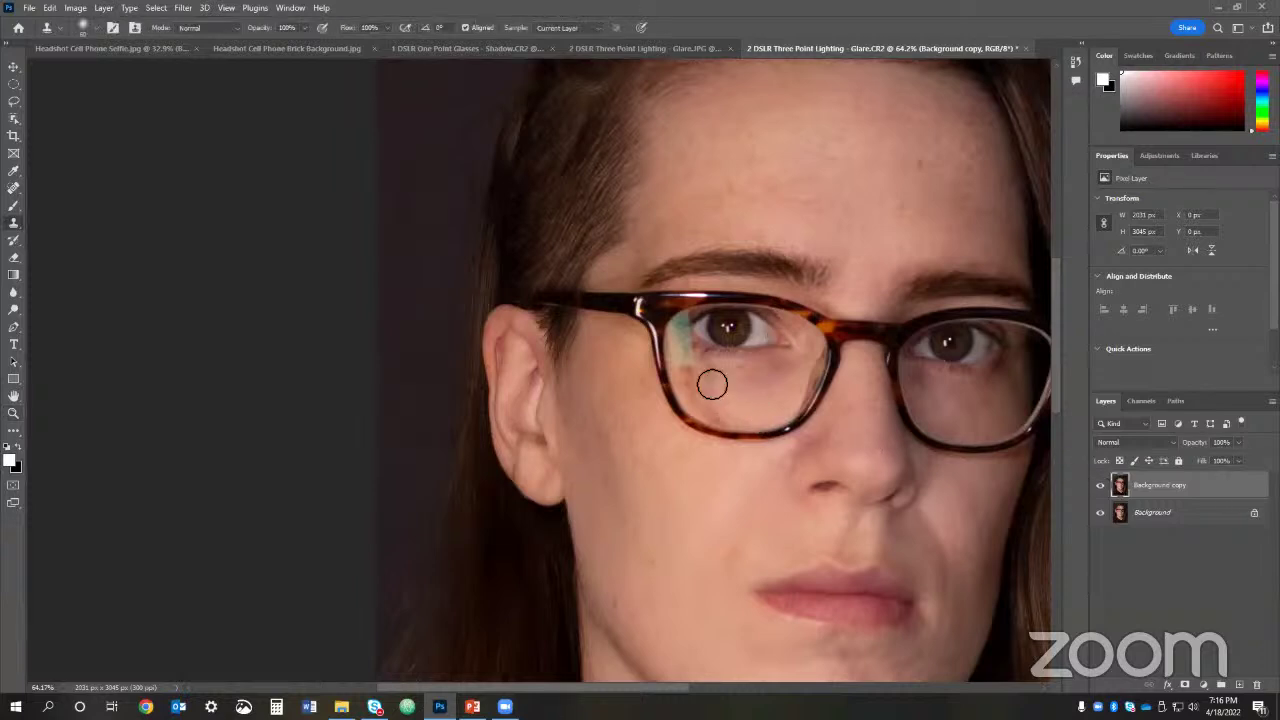
pyautogui.keyDown('alt'); pyautogui.click(709, 382); pyautogui.keyUp('alt')
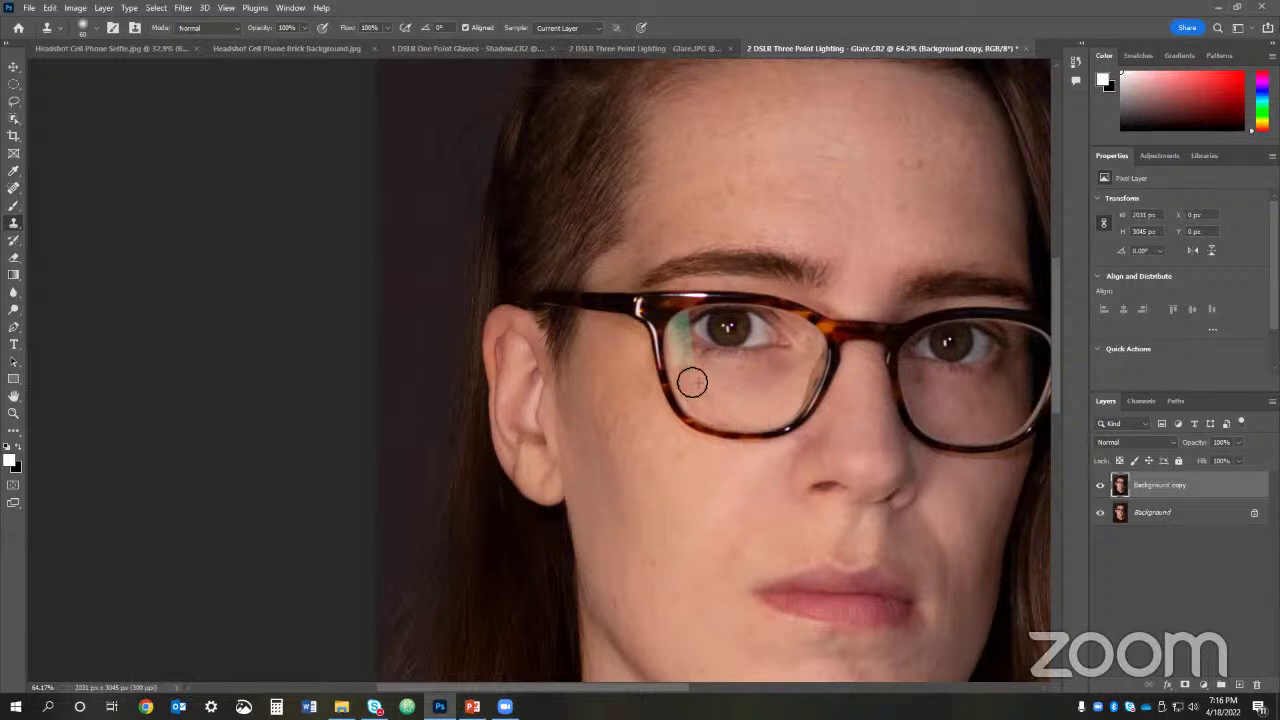
pyautogui.moveTo(746, 406)
pyautogui.mouseDown()
pyautogui.moveTo(690, 361)
pyautogui.moveTo(706, 357)
pyautogui.moveTo(680, 321)
pyautogui.moveTo(692, 343)
pyautogui.moveTo(684, 324)
pyautogui.moveTo(682, 366)
pyautogui.moveTo(699, 387)
pyautogui.moveTo(668, 322)
pyautogui.moveTo(701, 372)
pyautogui.moveTo(671, 334)
pyautogui.mouseUp()
pyautogui.keyDown('alt'); pyautogui.click(693, 383); pyautogui.keyUp('alt')
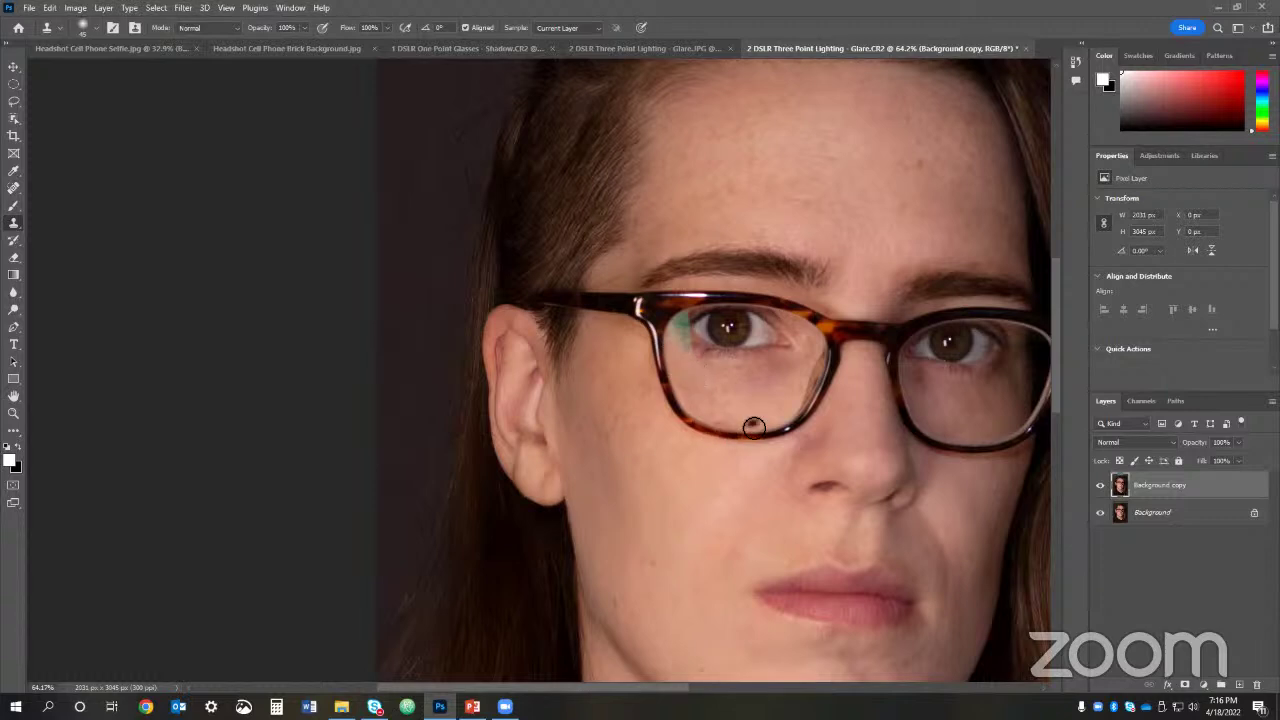
pyautogui.click(690, 322)
pyautogui.press('z')
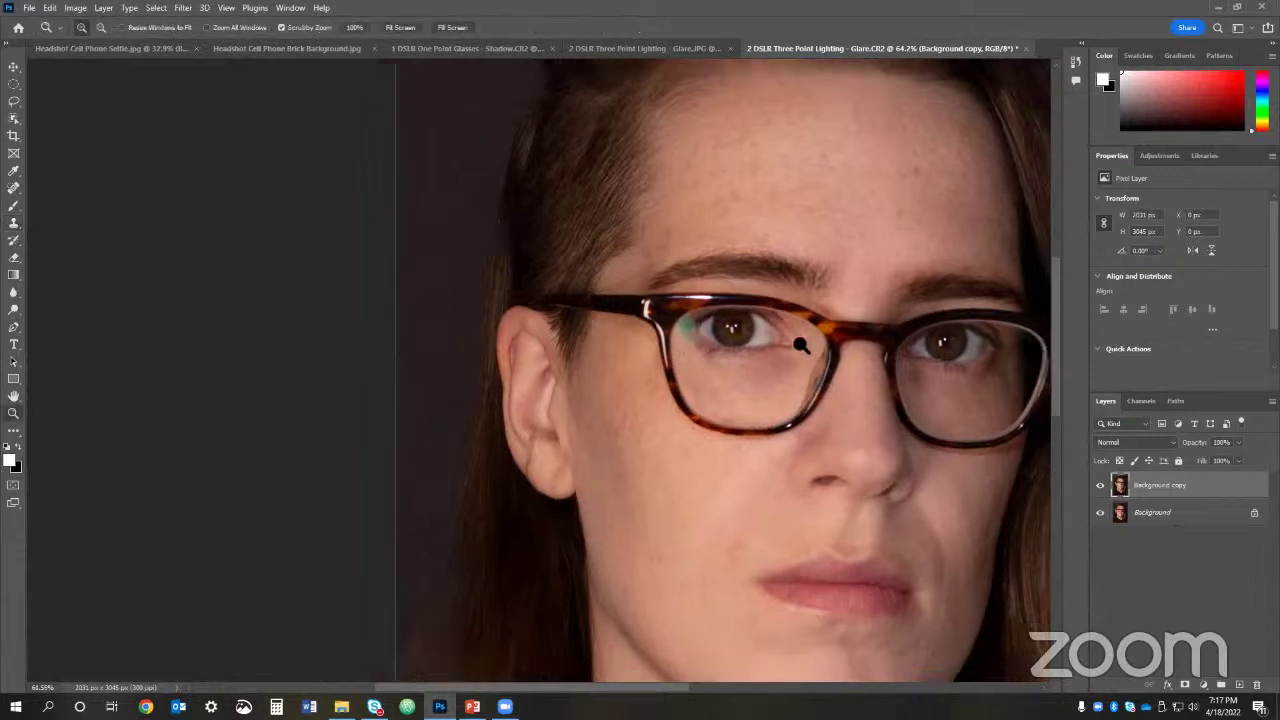
pyautogui.moveTo(791, 343); pyautogui.dragTo(783, 347)
pyautogui.click(828, 398)
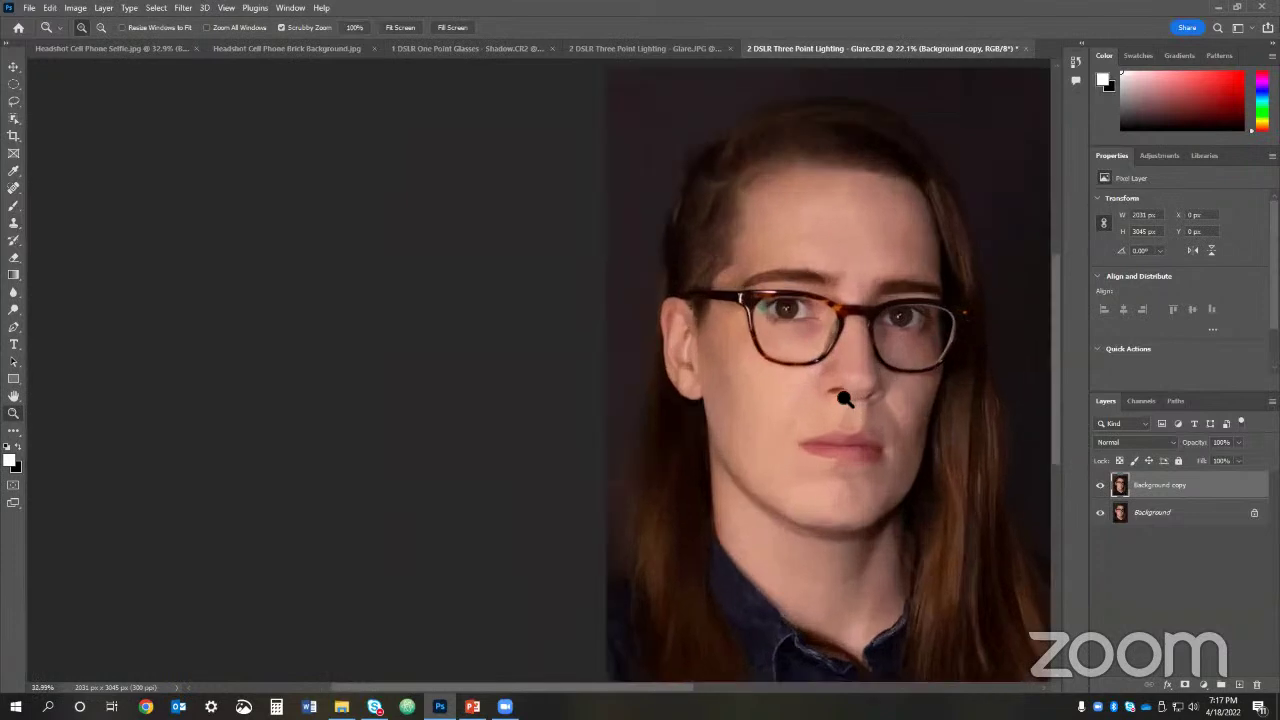
pyautogui.click(1100, 486)
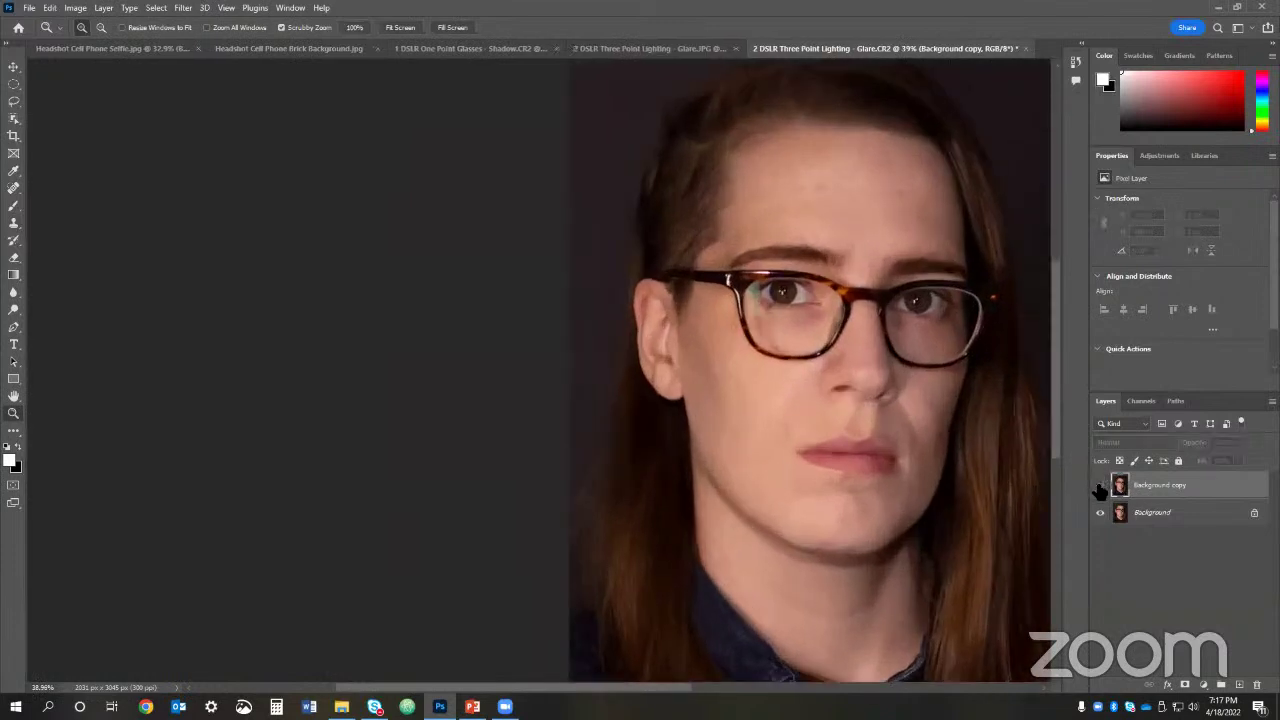
pyautogui.click(1100, 486)
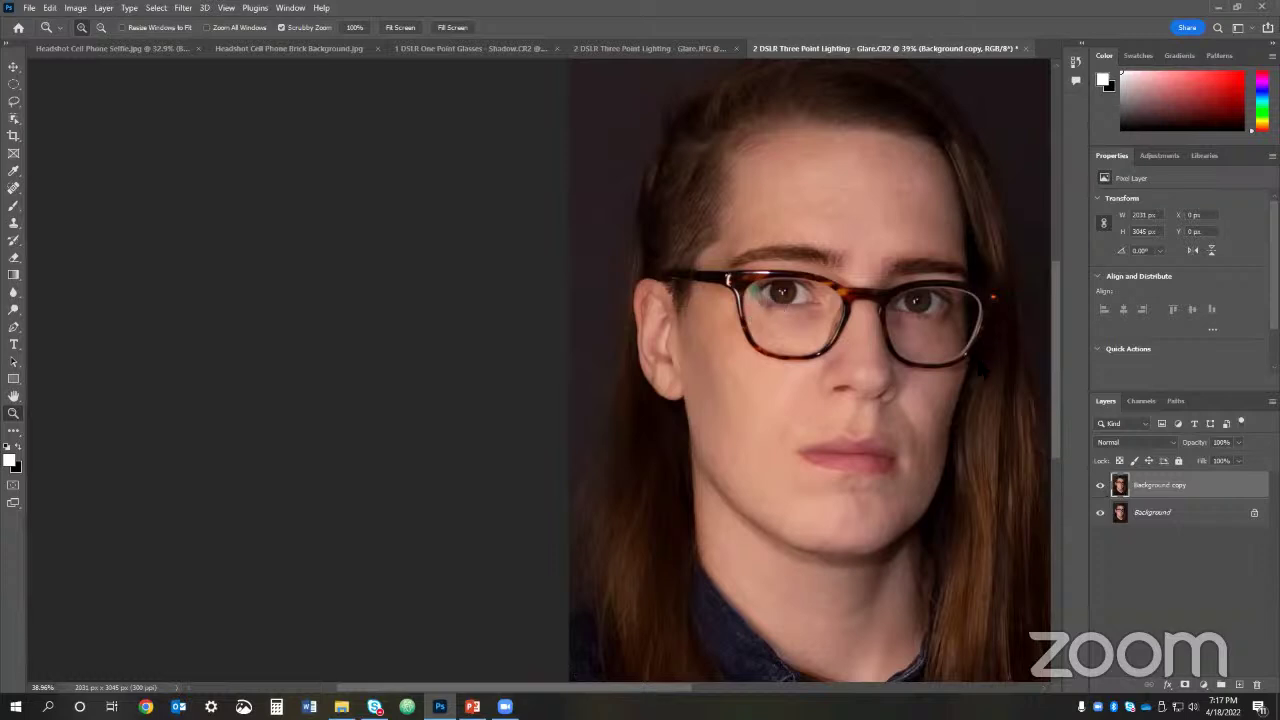
pyautogui.click(1100, 486)
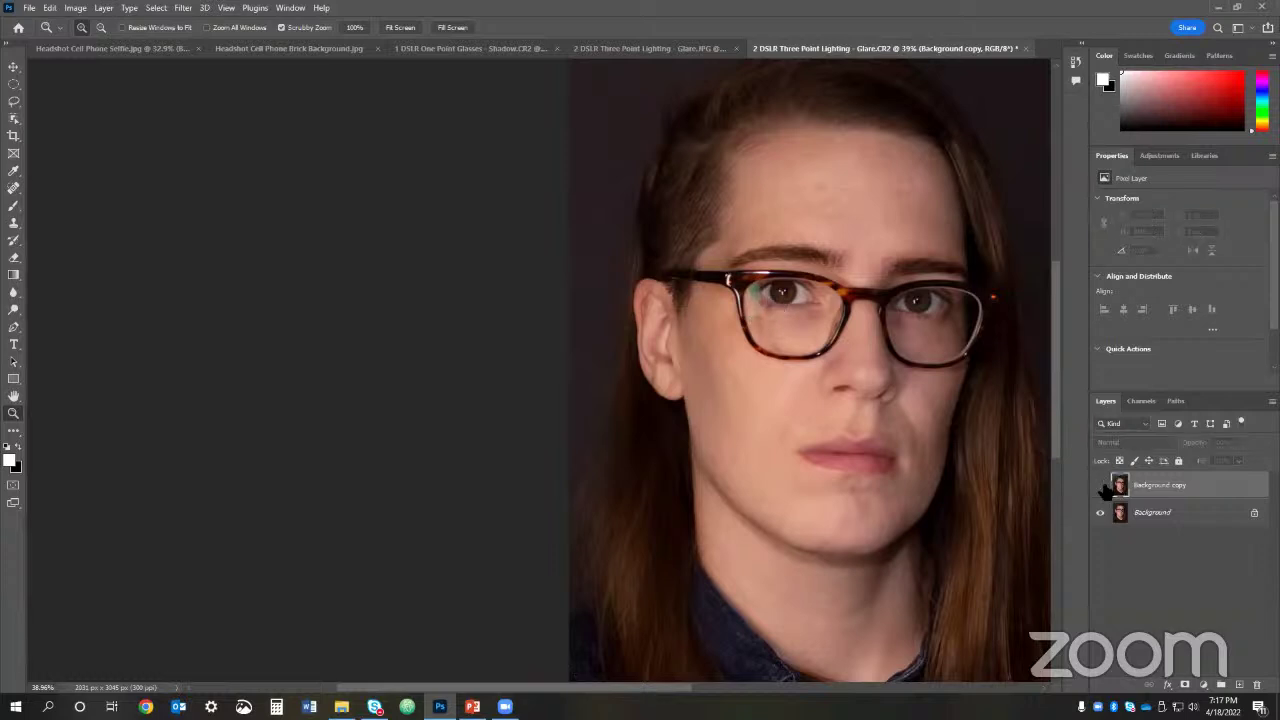
pyautogui.click(1100, 486)
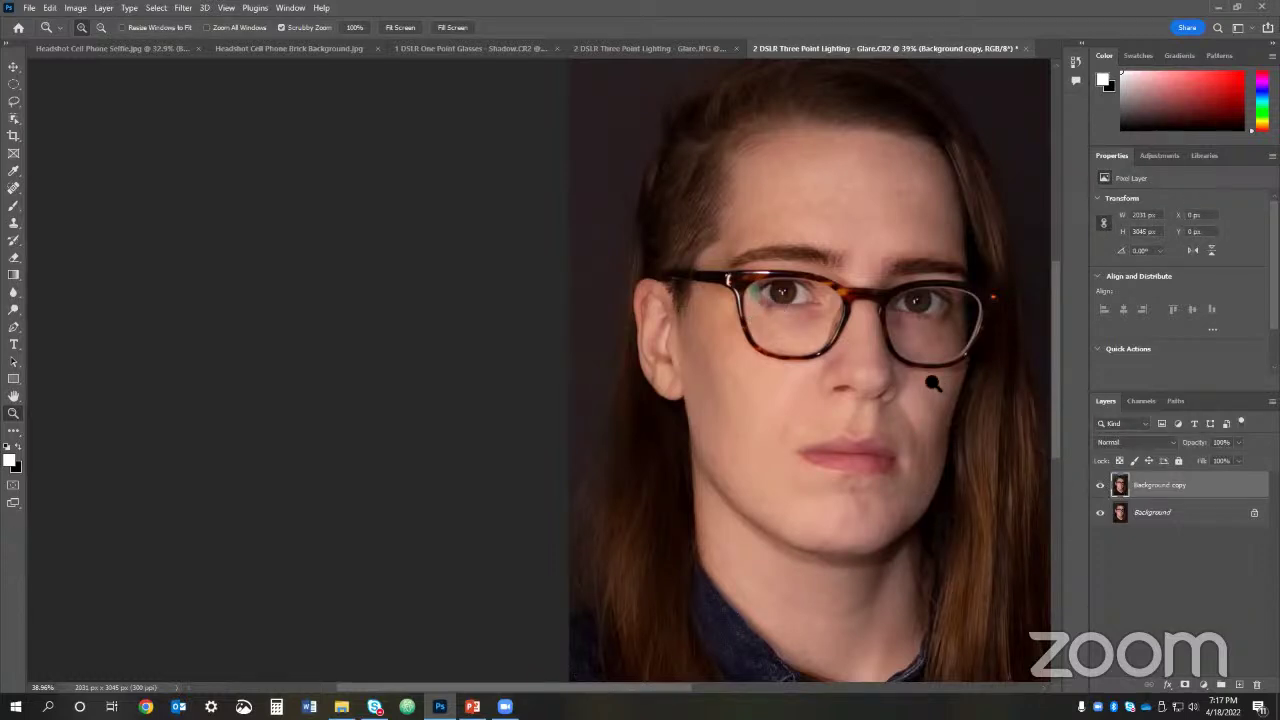
pyautogui.moveTo(932, 383); pyautogui.dragTo(896, 373)
pyautogui.moveTo(805, 338); pyautogui.dragTo(460, 328)
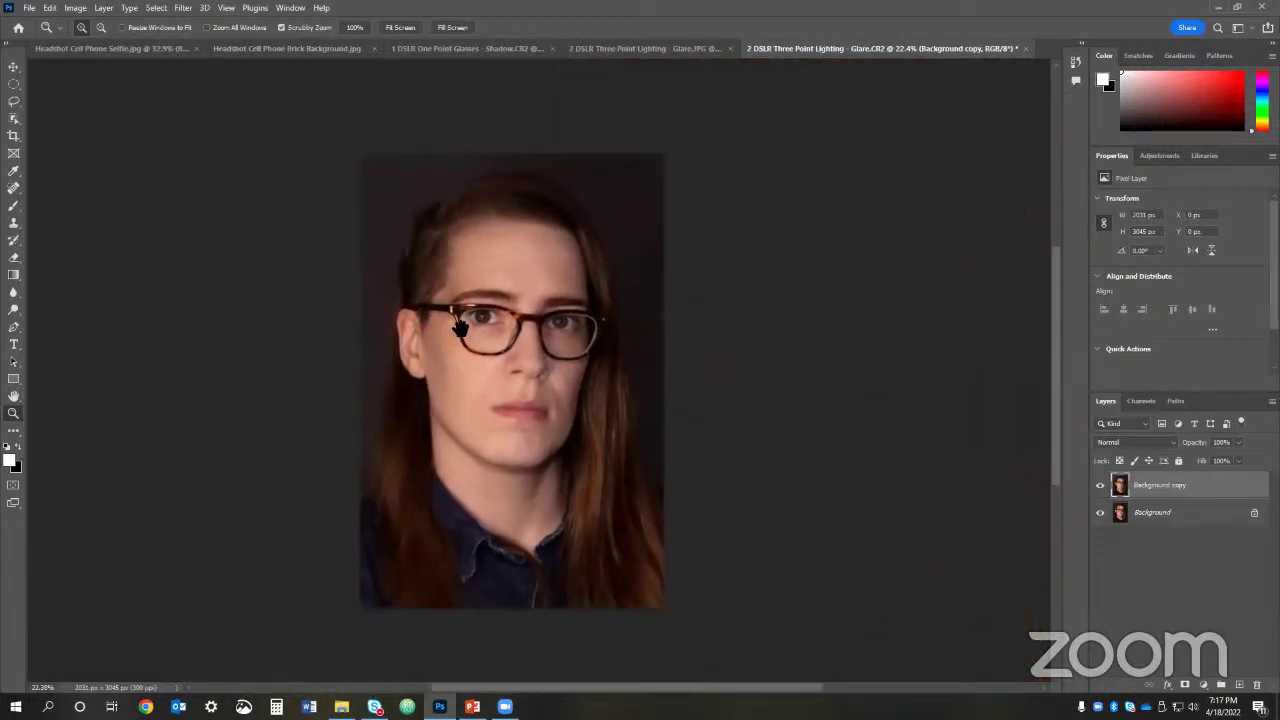
# Step: Draw an elliptical selection around the face and invert it
pyautogui.click(13, 86)
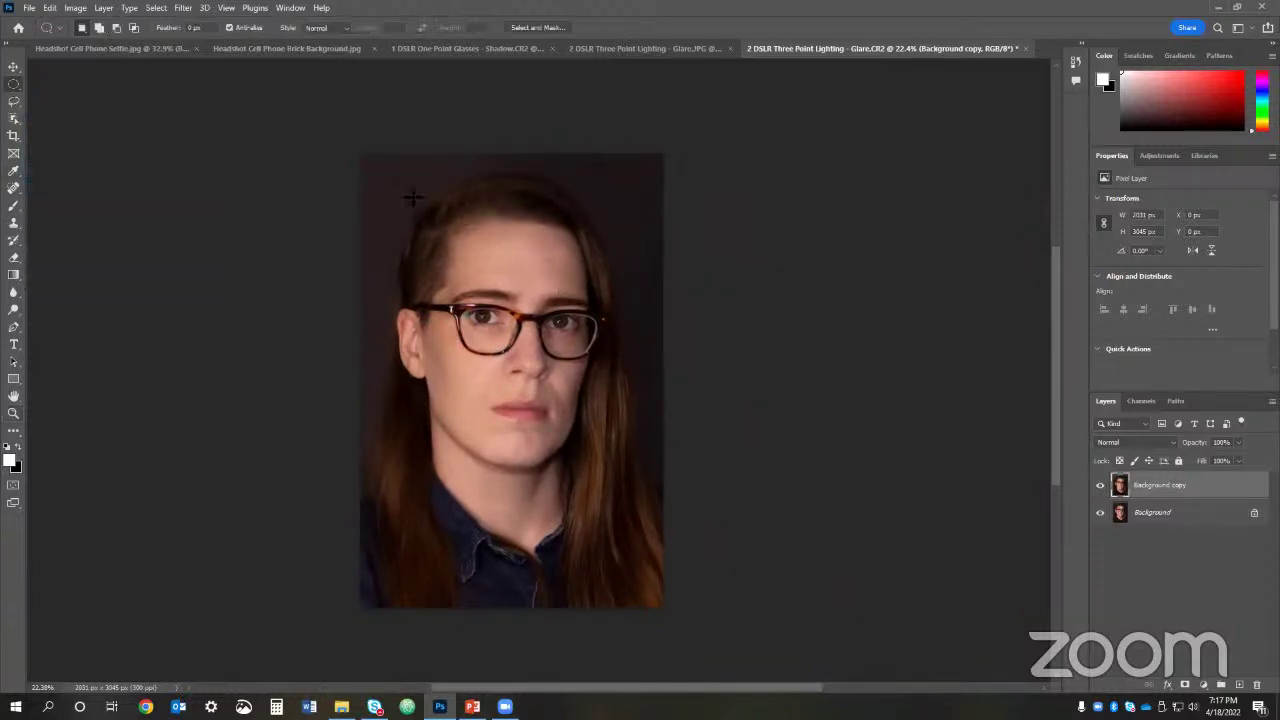
pyautogui.moveTo(386, 172); pyautogui.dragTo(641, 578)
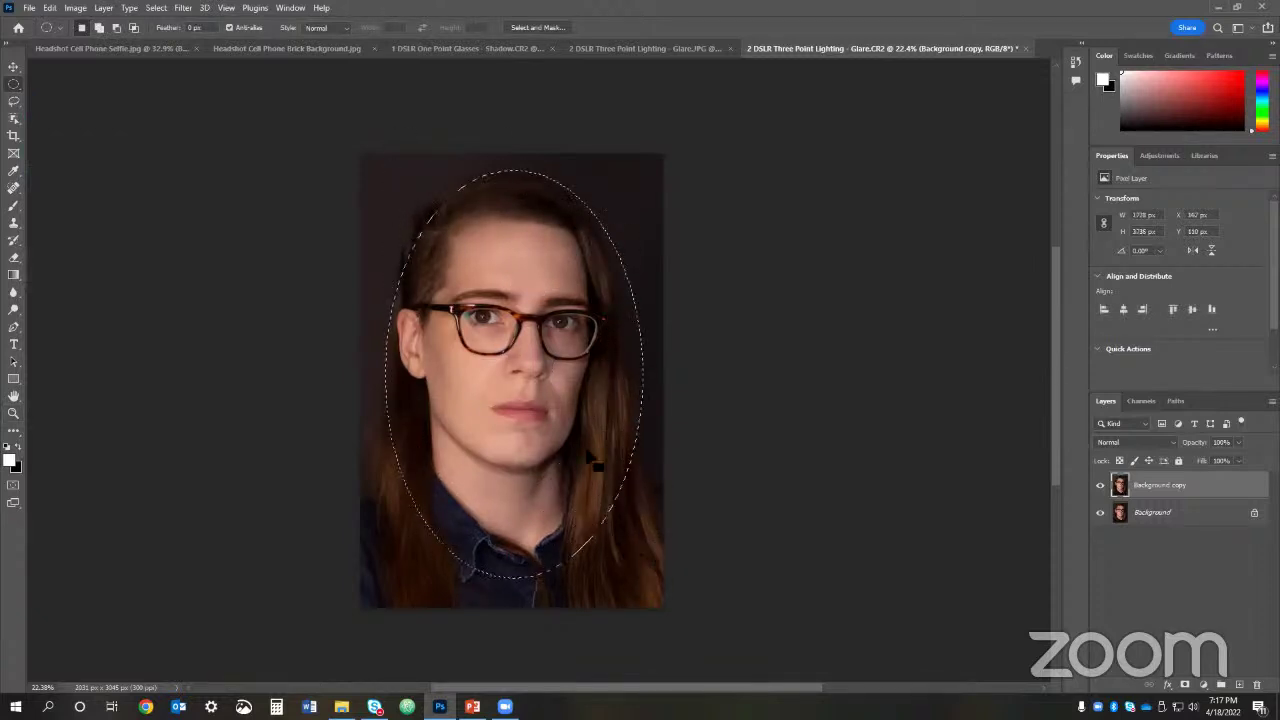
pyautogui.moveTo(548, 415); pyautogui.dragTo(557, 425)
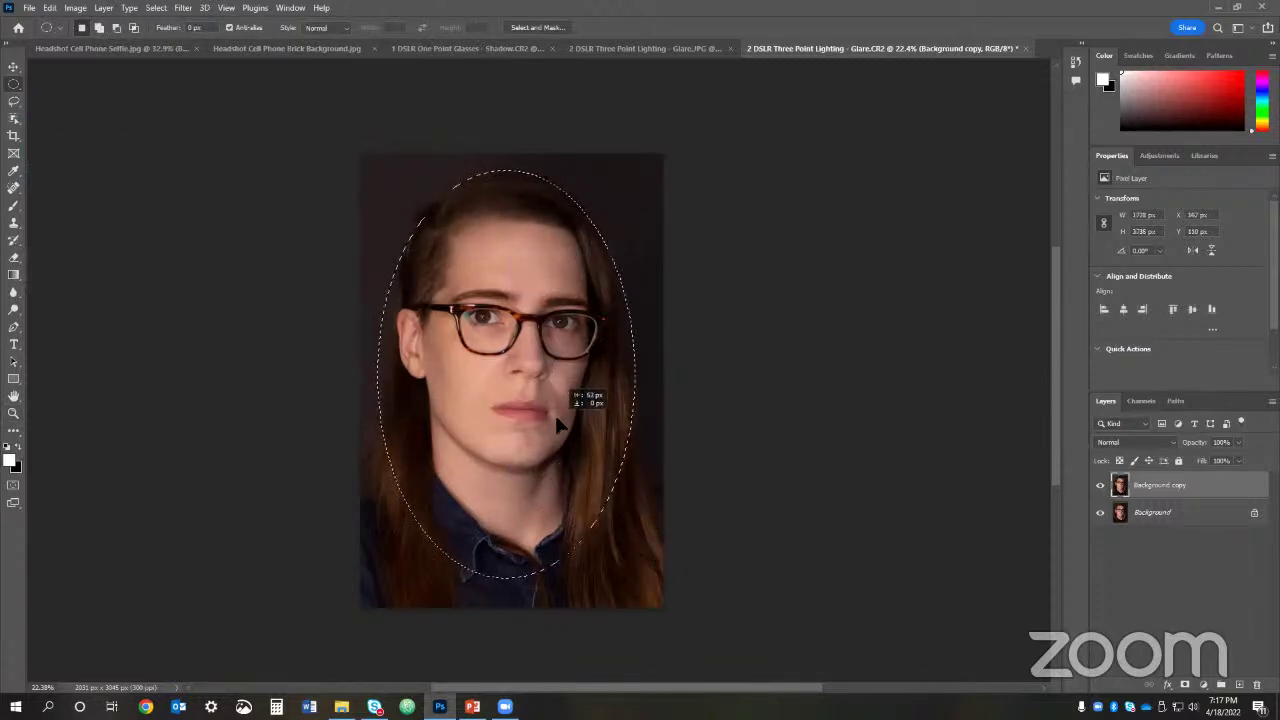
pyautogui.rightClick(521, 230)
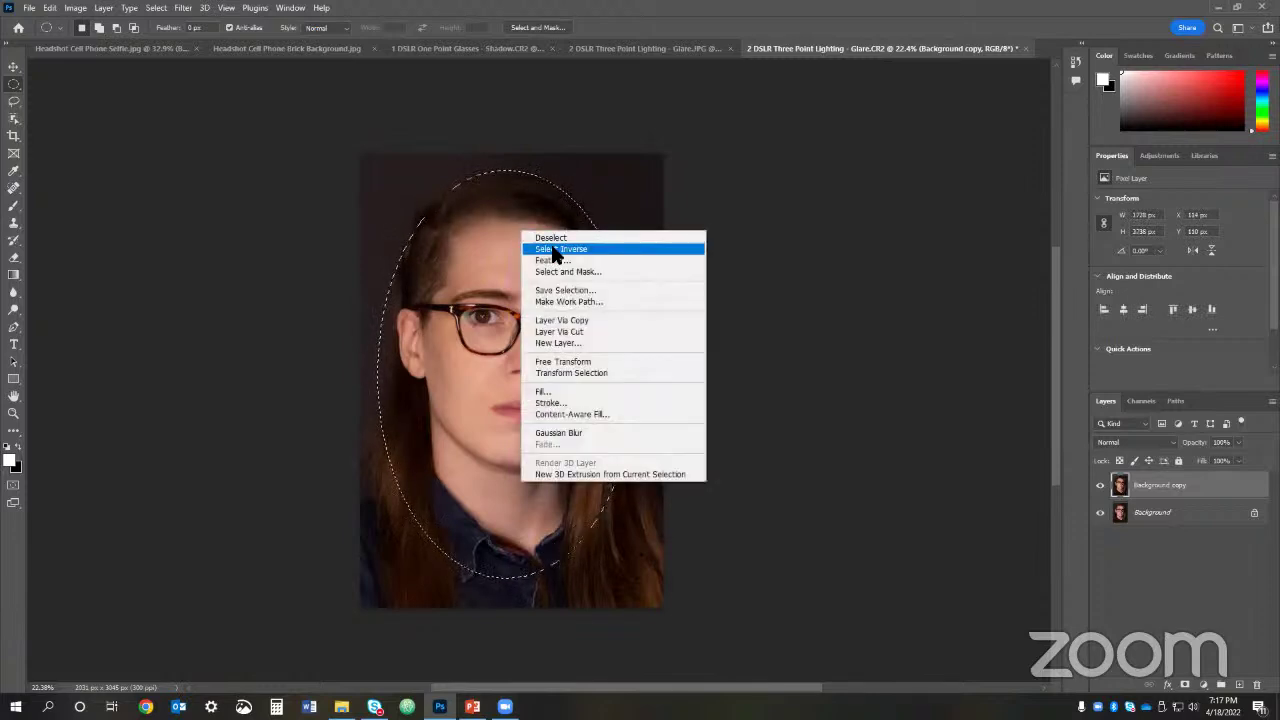
pyautogui.click(552, 249)
# Step: Feather the inverted oval selection by 60 pixels
pyautogui.rightClick(531, 221)
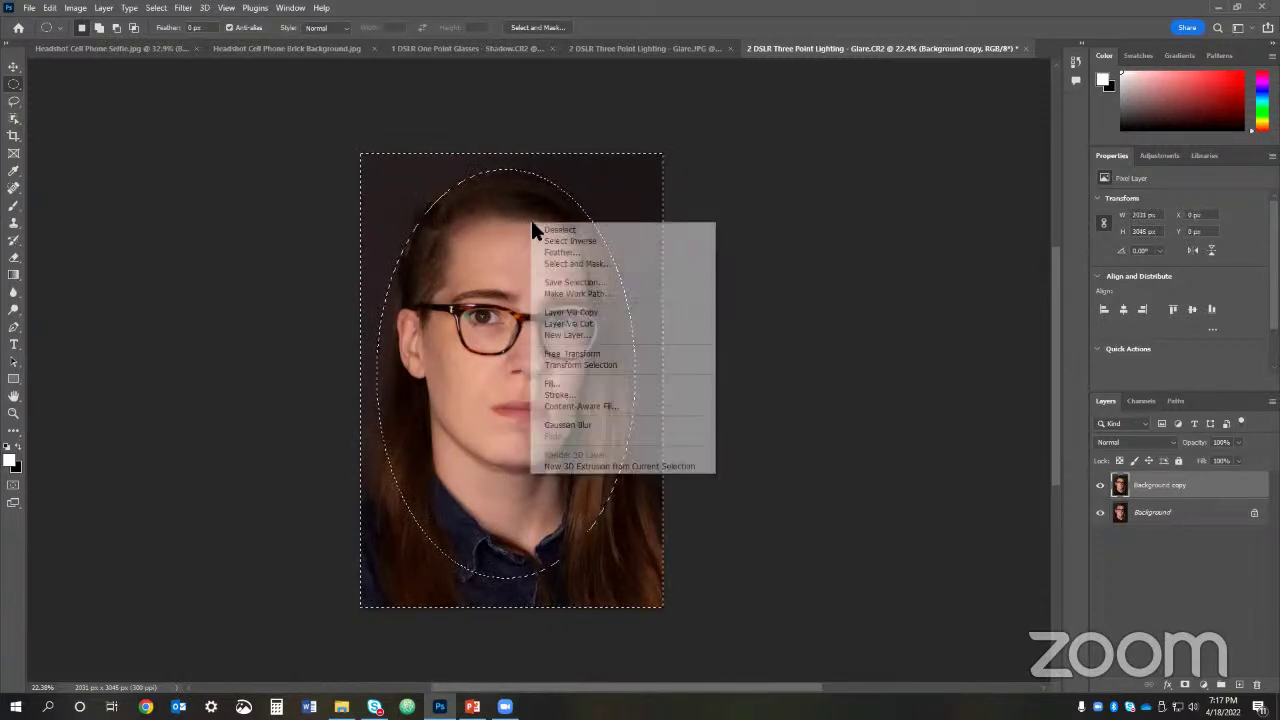
pyautogui.click(556, 252)
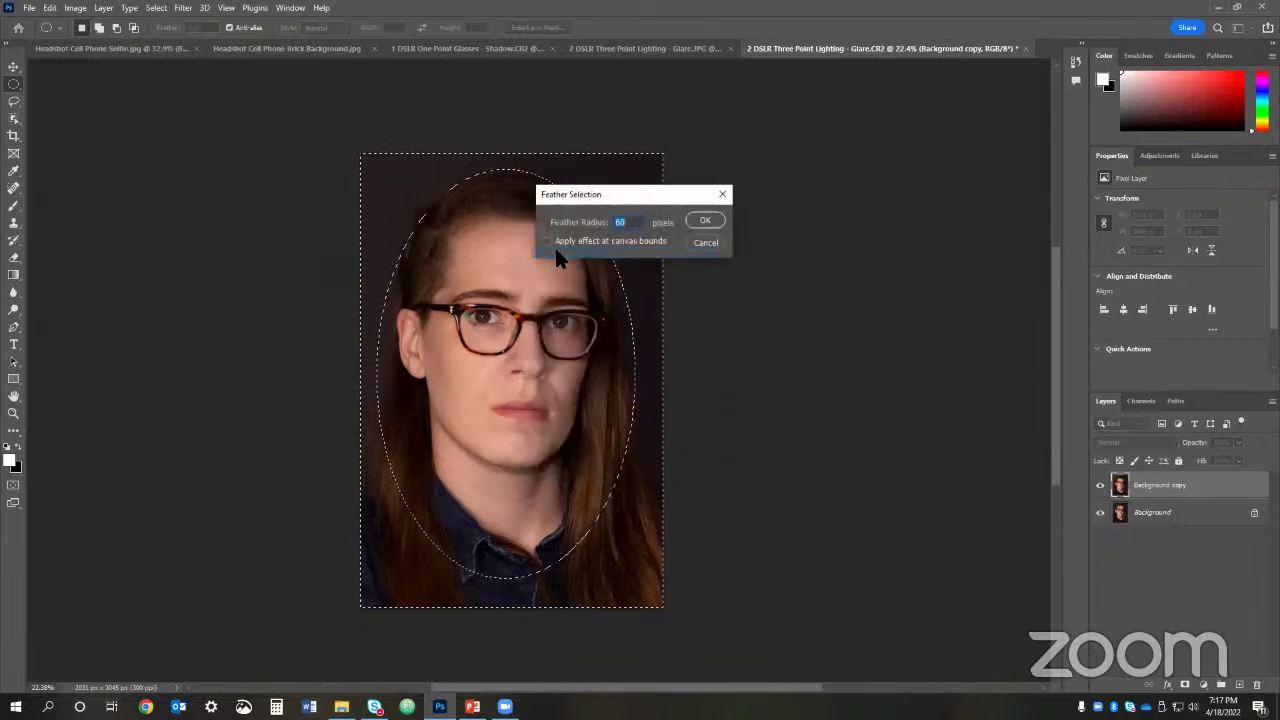
pyautogui.click(705, 219)
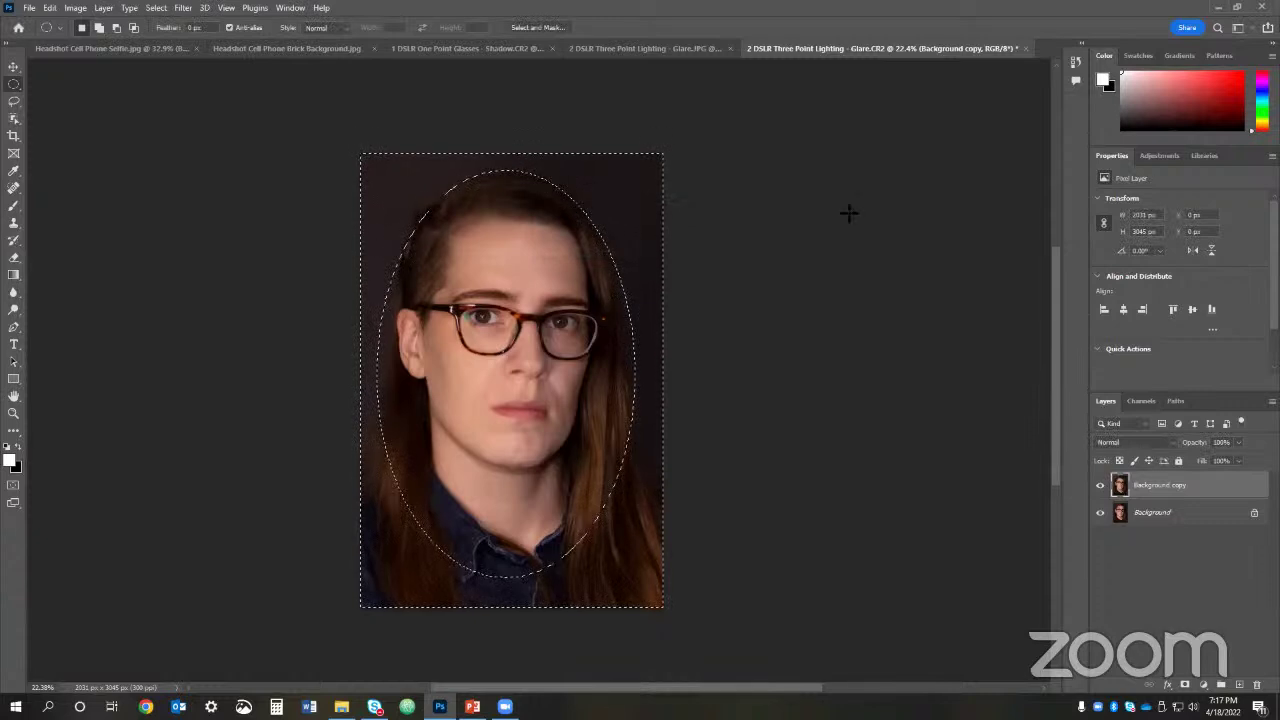
pyautogui.click(1152, 156)
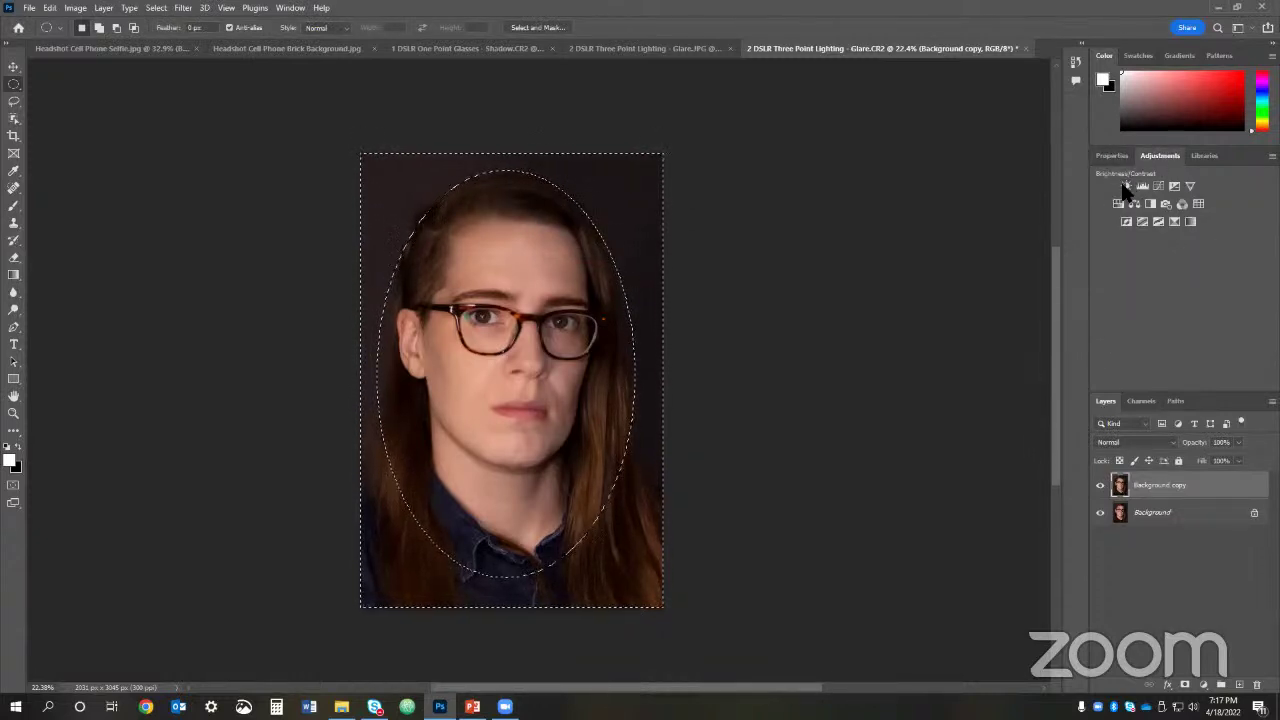
# Step: Add a Brightness/Contrast layer and lower Brightness to subtly darken the area outside the oval
pyautogui.click(1127, 187)
pyautogui.moveTo(1180, 242)
pyautogui.mouseDown()
pyautogui.moveTo(1147, 242)
pyautogui.moveTo(1176, 248)
pyautogui.mouseUp()
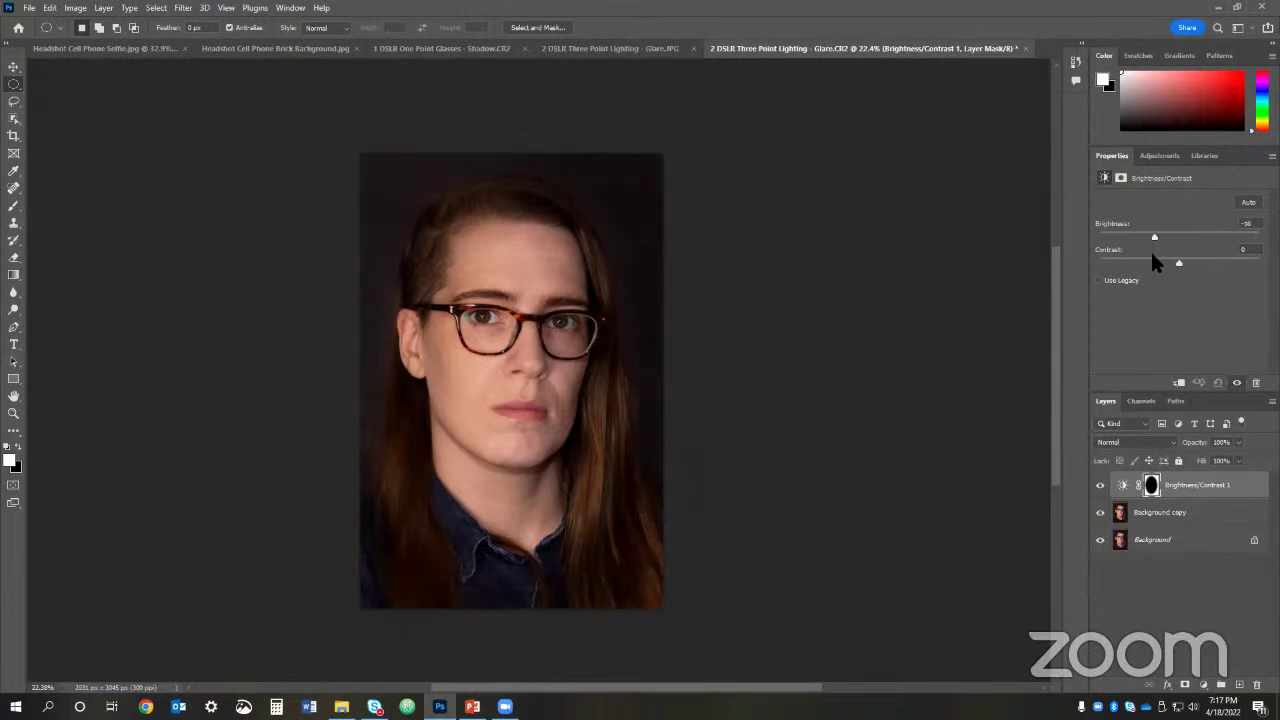
pyautogui.click(1100, 485)
pyautogui.click(1100, 486)
pyautogui.moveTo(1156, 236); pyautogui.dragTo(1171, 238)
pyautogui.click(1160, 160)
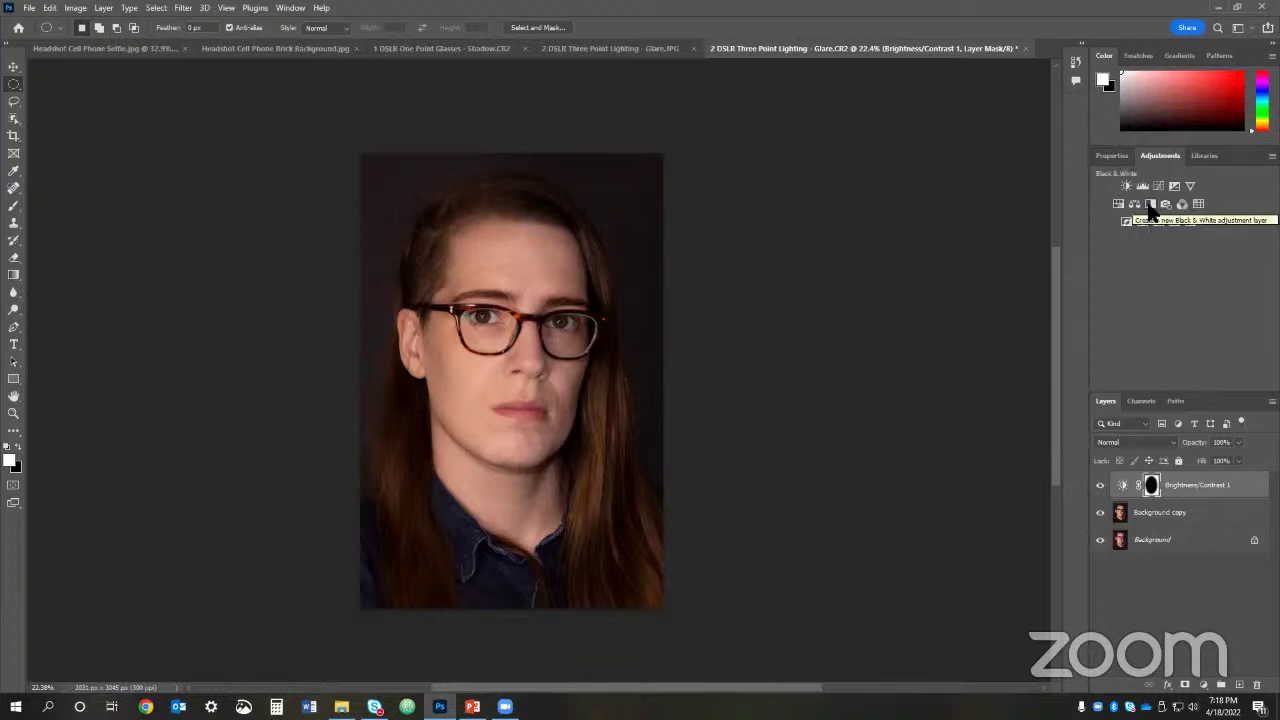
# Step: Add a Black & White adjustment layer and adjust its Reds slider
pyautogui.click(1149, 205)
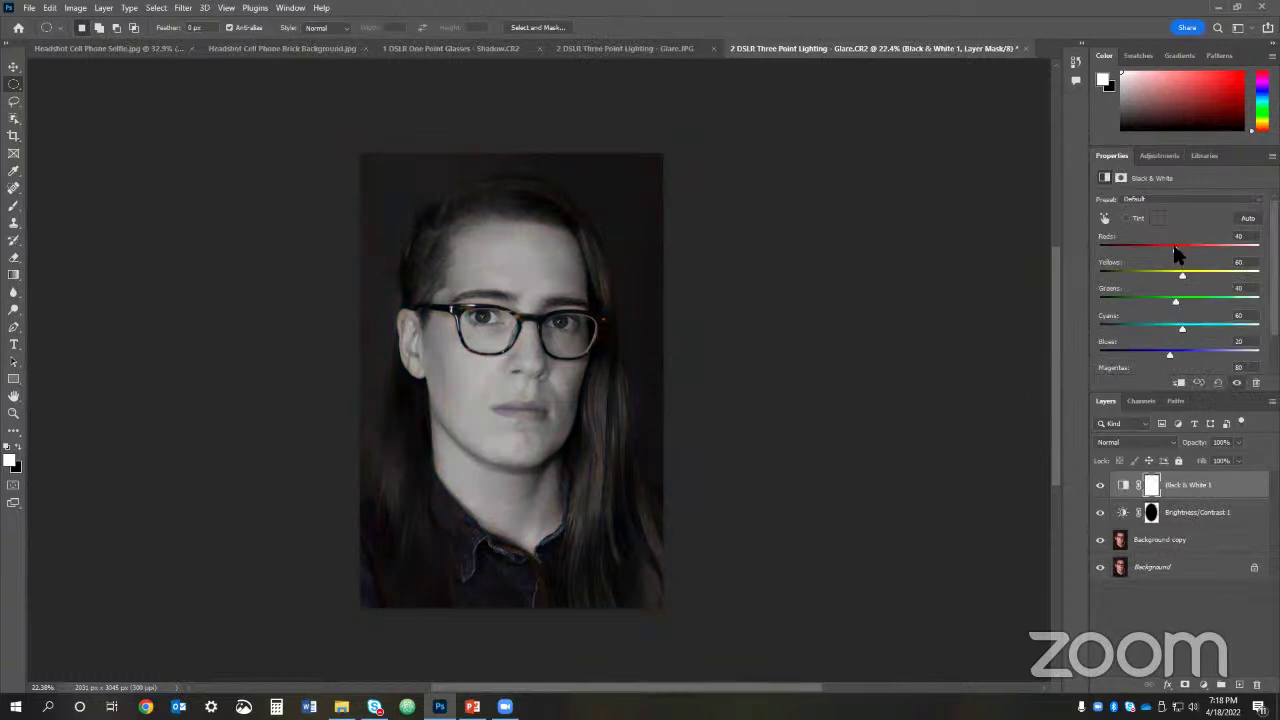
pyautogui.moveTo(1175, 252); pyautogui.dragTo(1176, 349)
pyautogui.scroll(-1, 1180, 340)
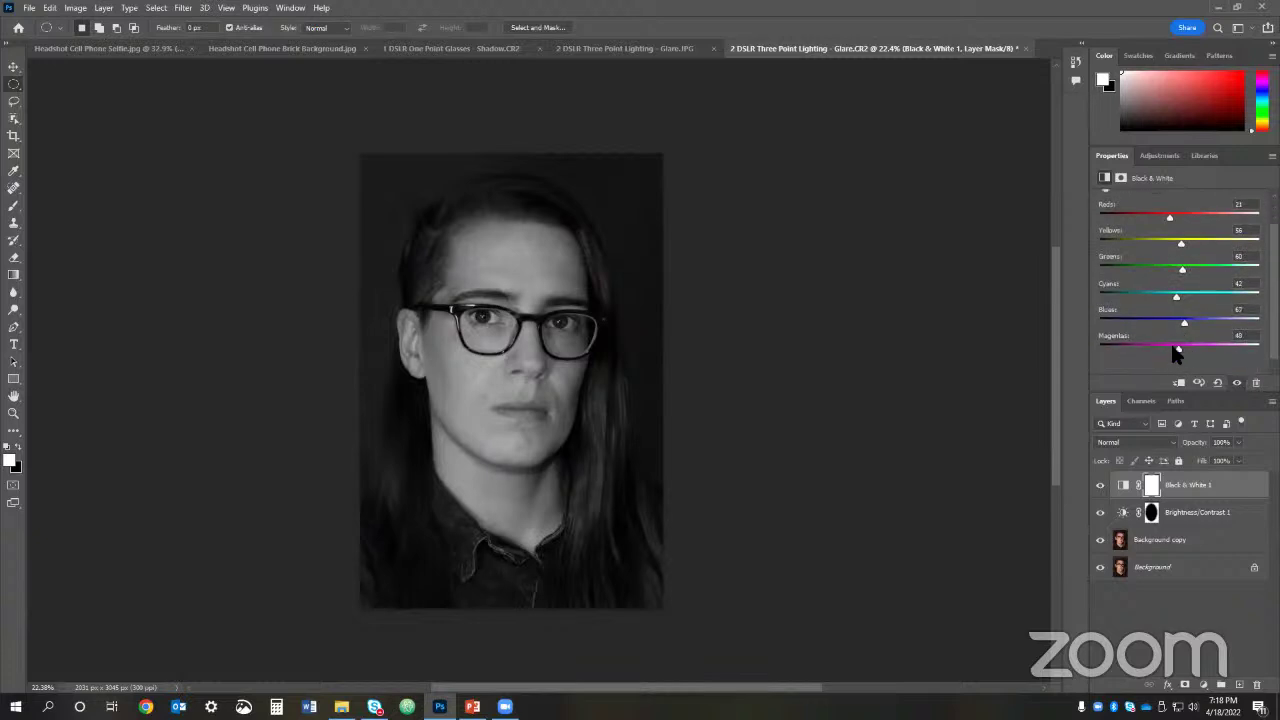
pyautogui.scroll(1, 1178, 195)
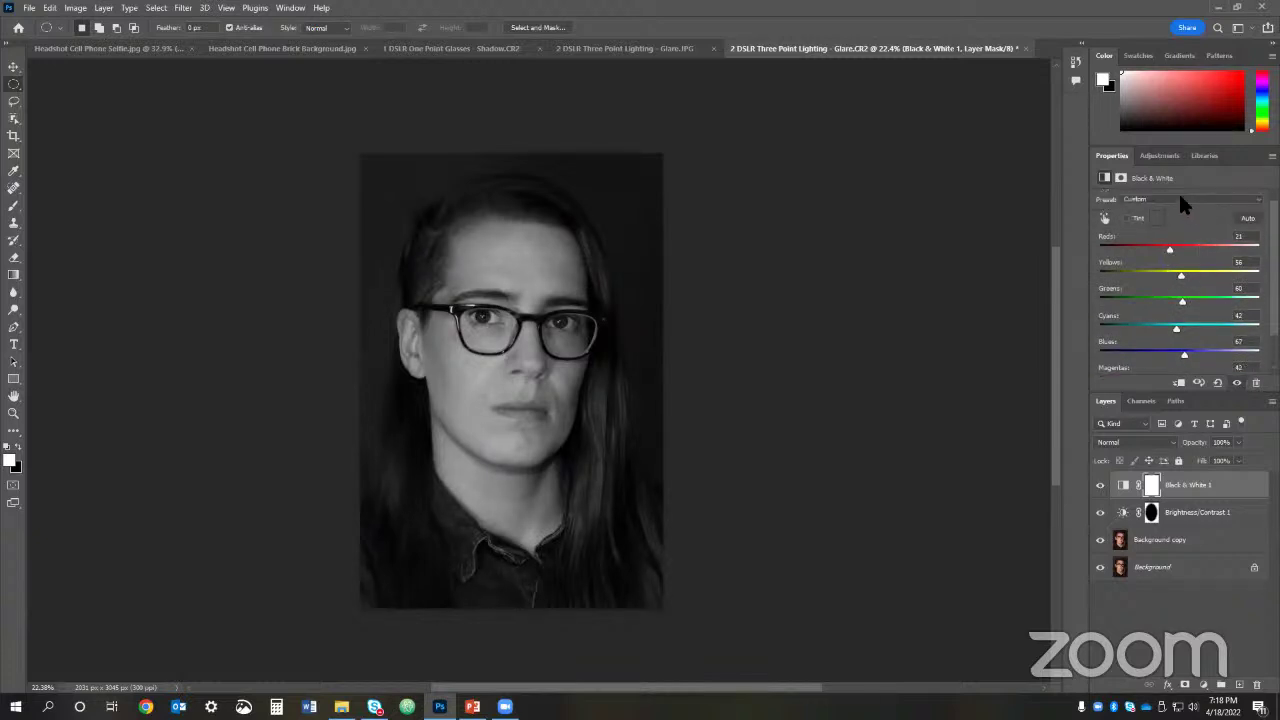
# Step: Try the Red Filter and Blue Filter presets, settle on Darker, then hide the layer
pyautogui.click(1182, 199)
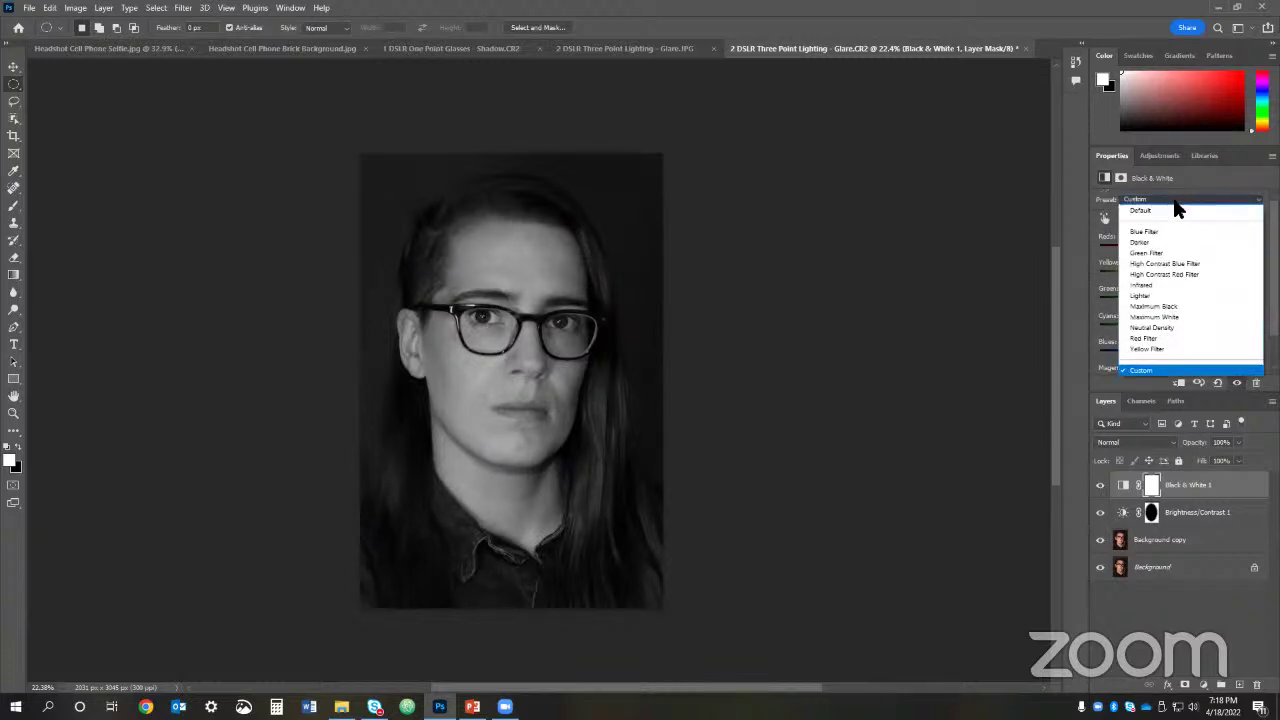
pyautogui.click(1166, 338)
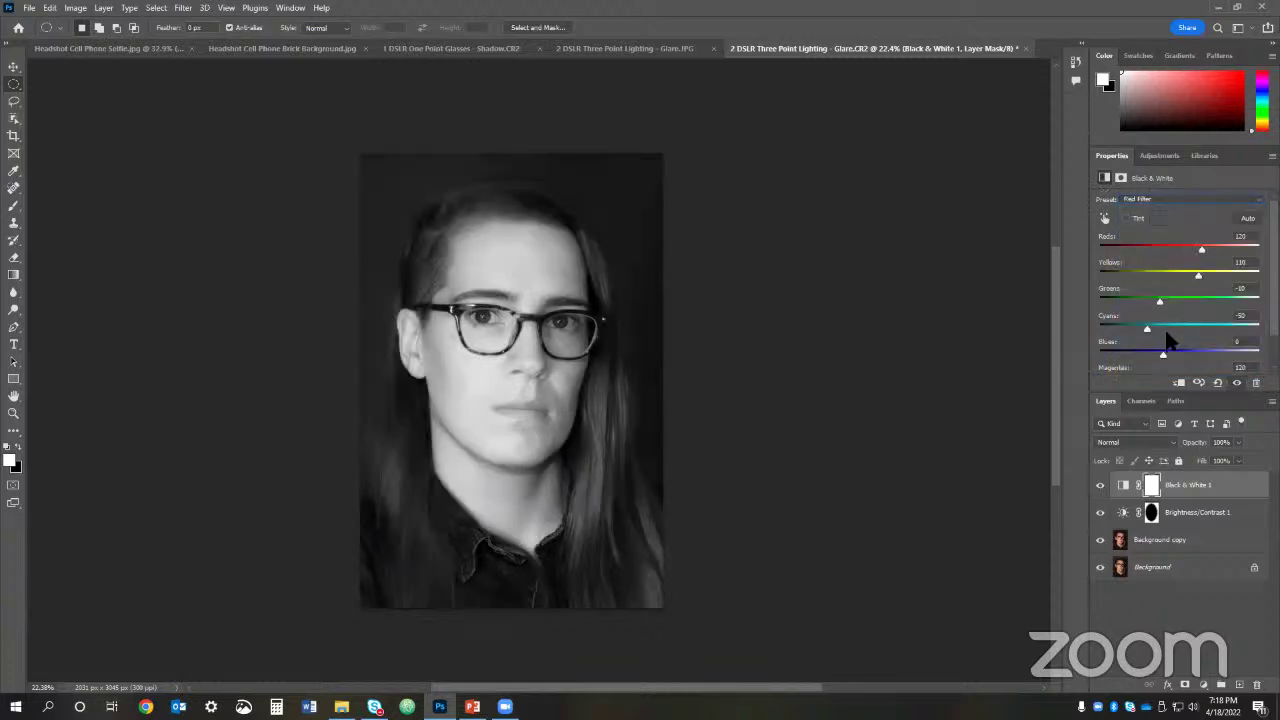
pyautogui.click(1155, 198)
pyautogui.click(1160, 234)
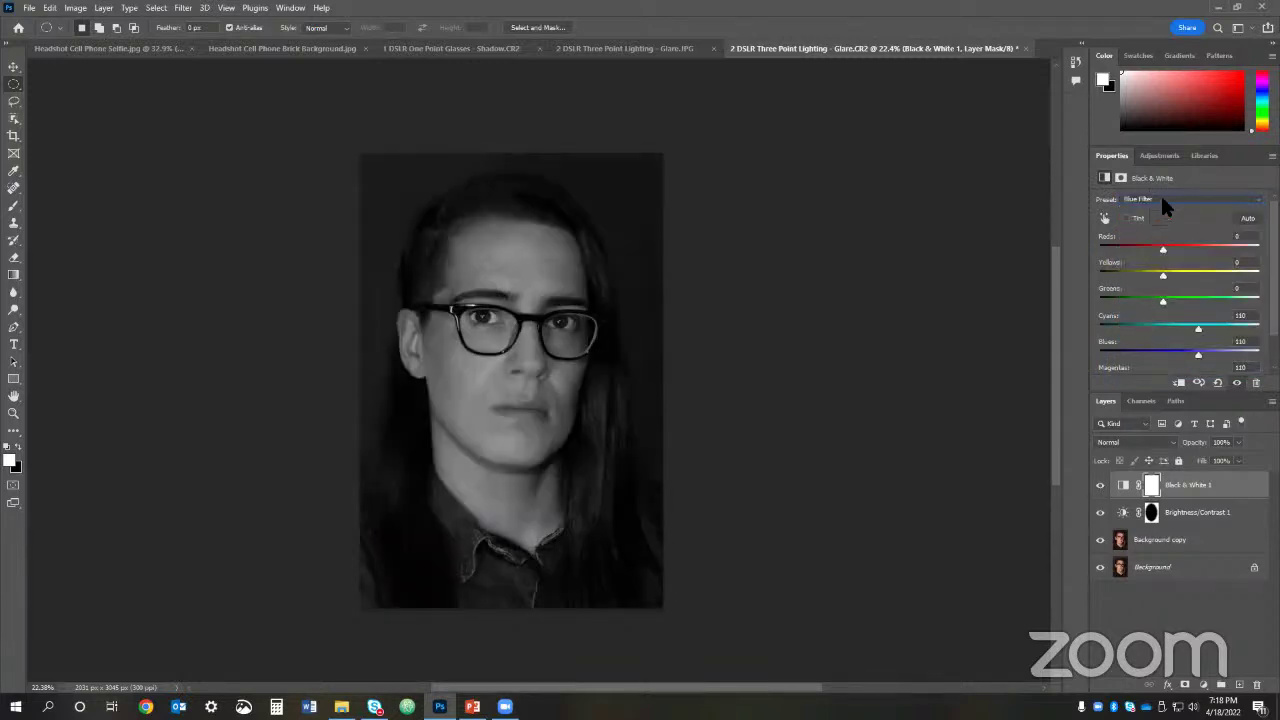
pyautogui.click(1160, 196)
pyautogui.click(1160, 245)
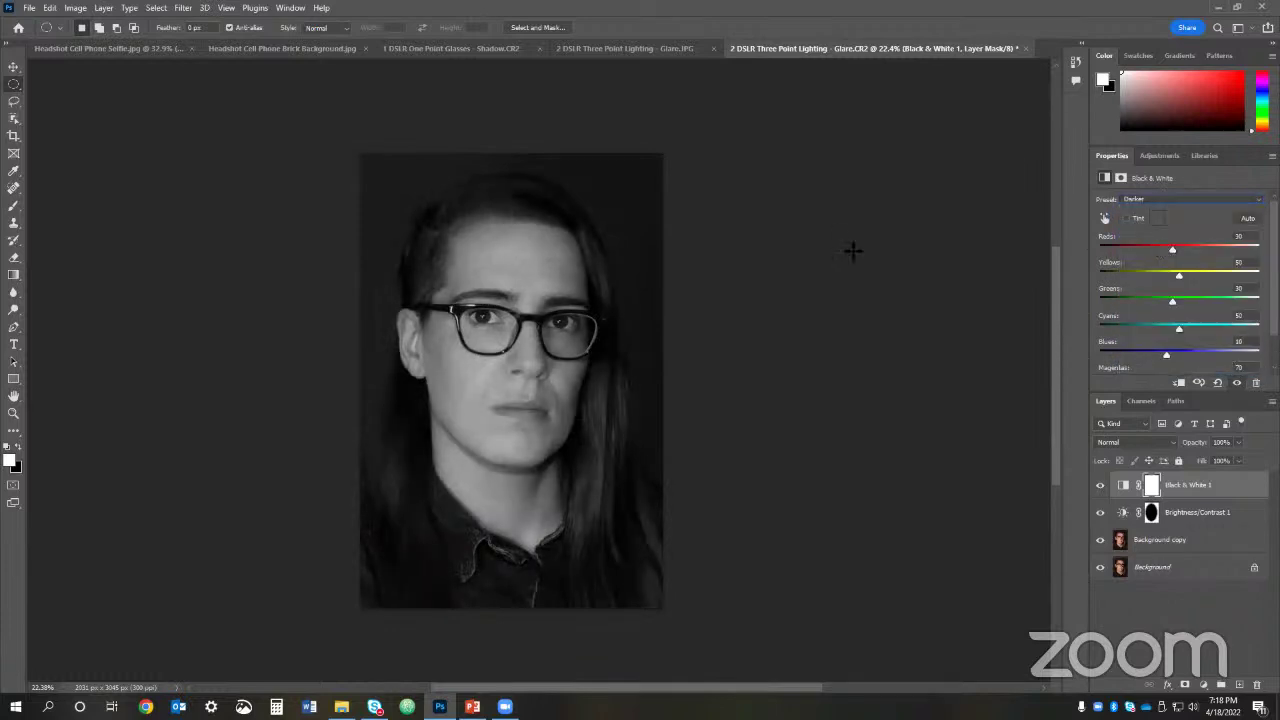
pyautogui.click(1100, 485)
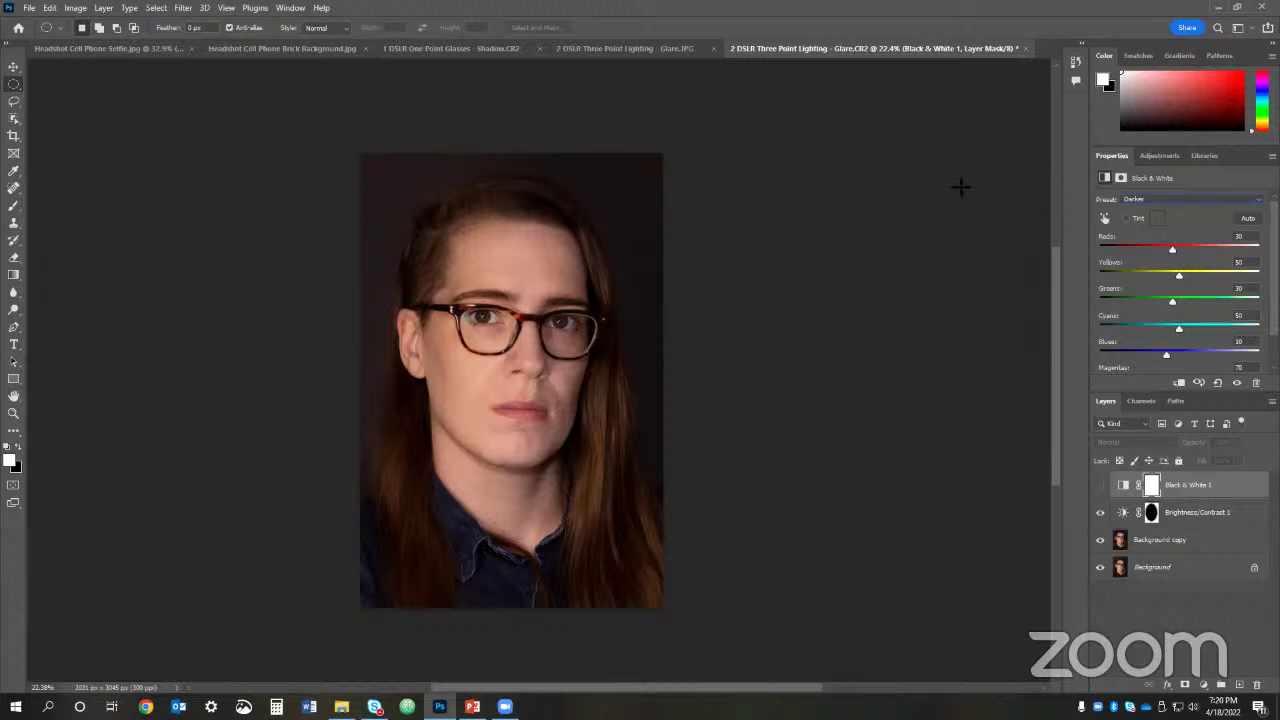
# Step: Open Whiten Teeth.jpg from the Headshots at Home class files' Optional folder
pyautogui.click(30, 9)
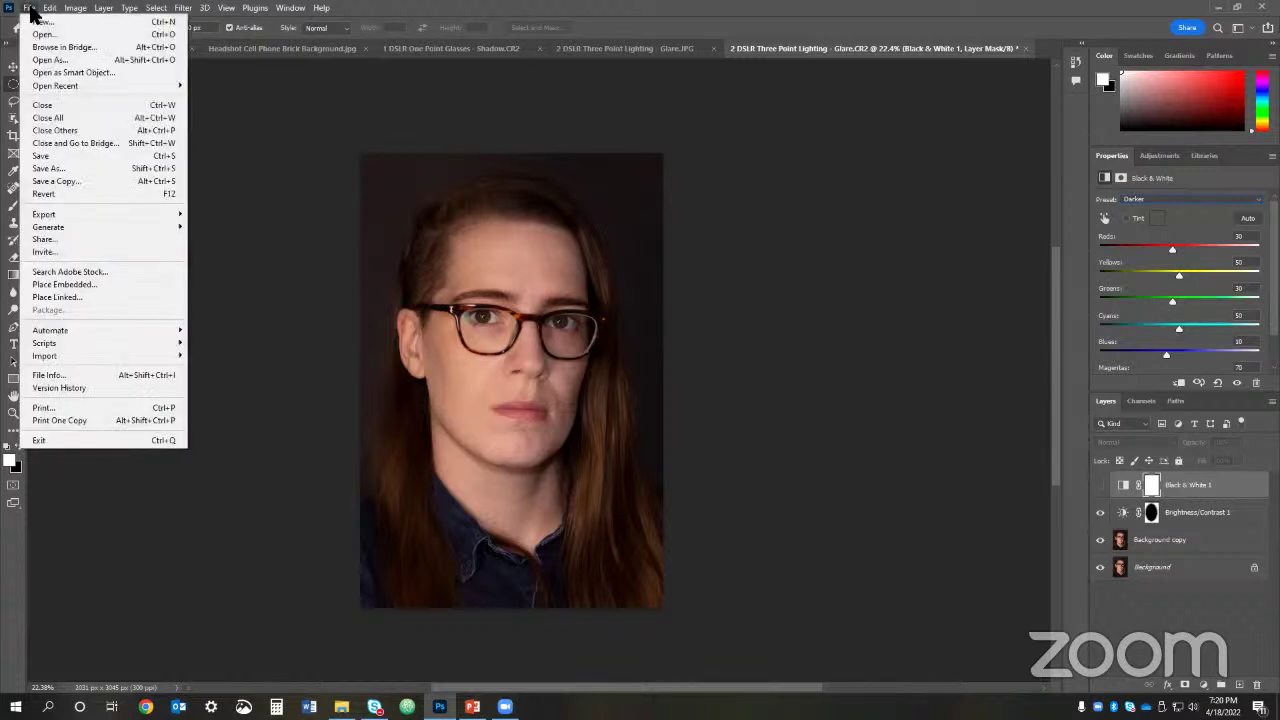
pyautogui.click(43, 34)
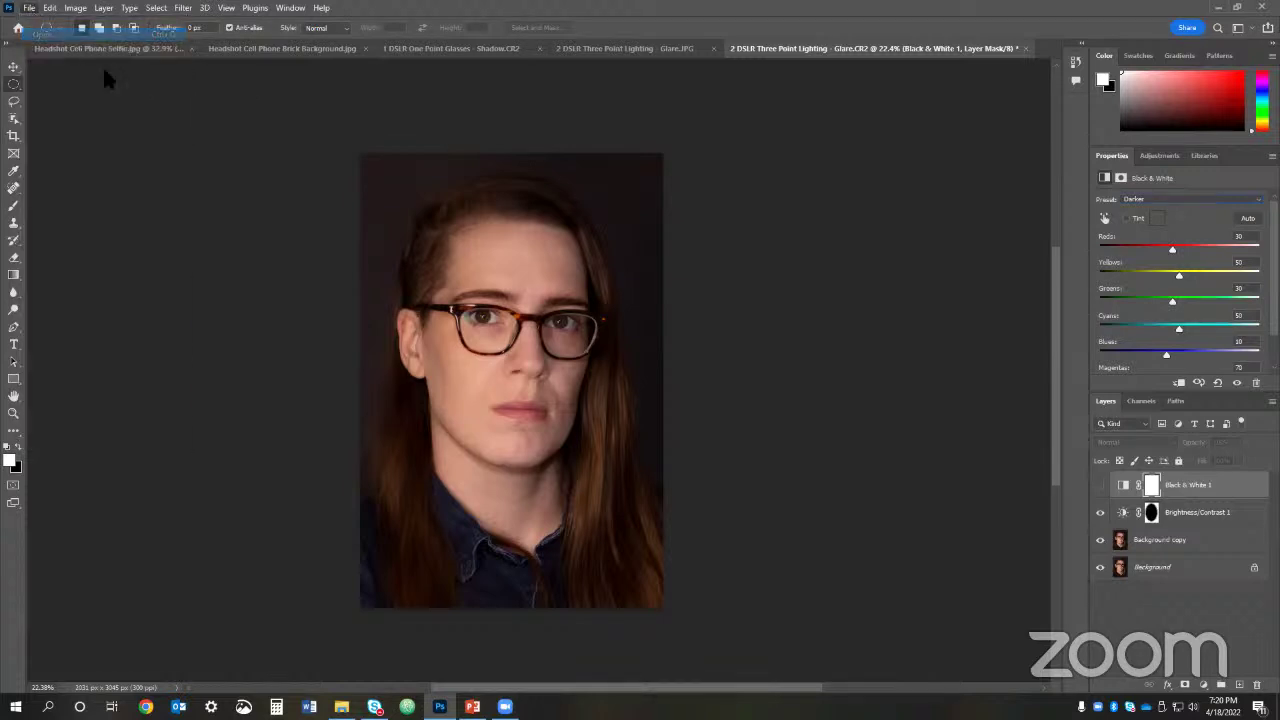
pyautogui.click(268, 35)
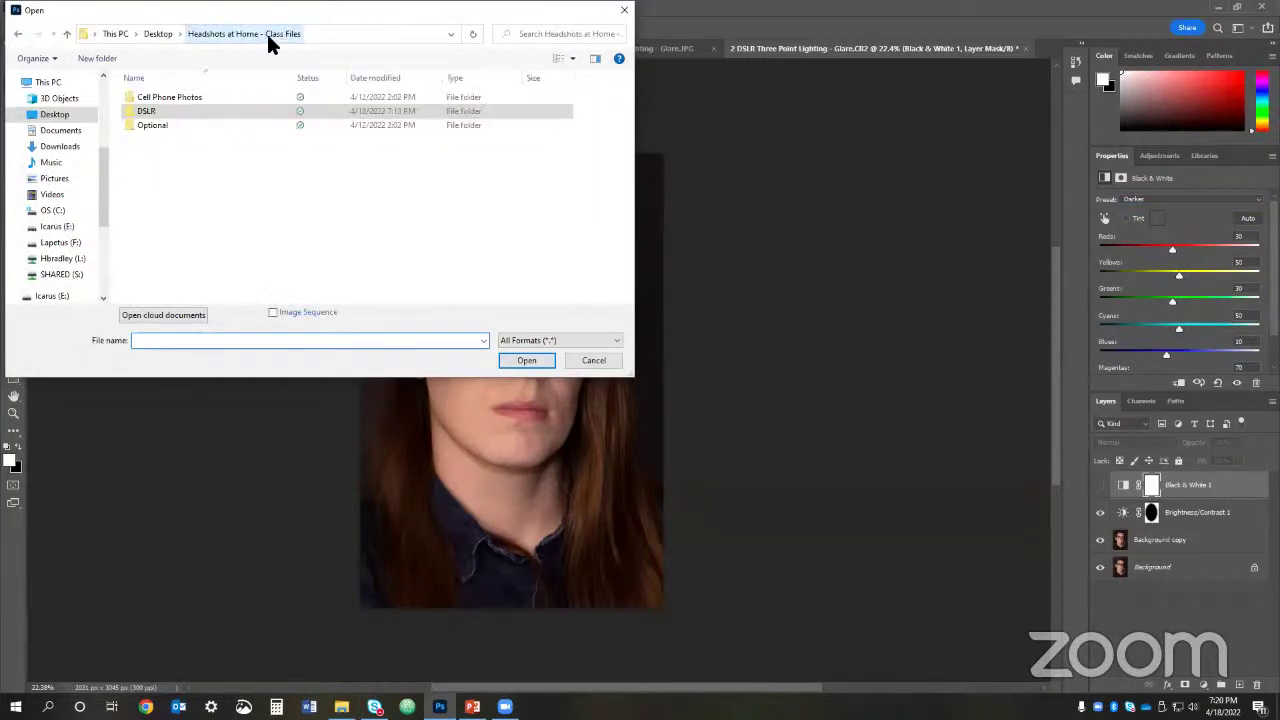
pyautogui.doubleClick(176, 125)
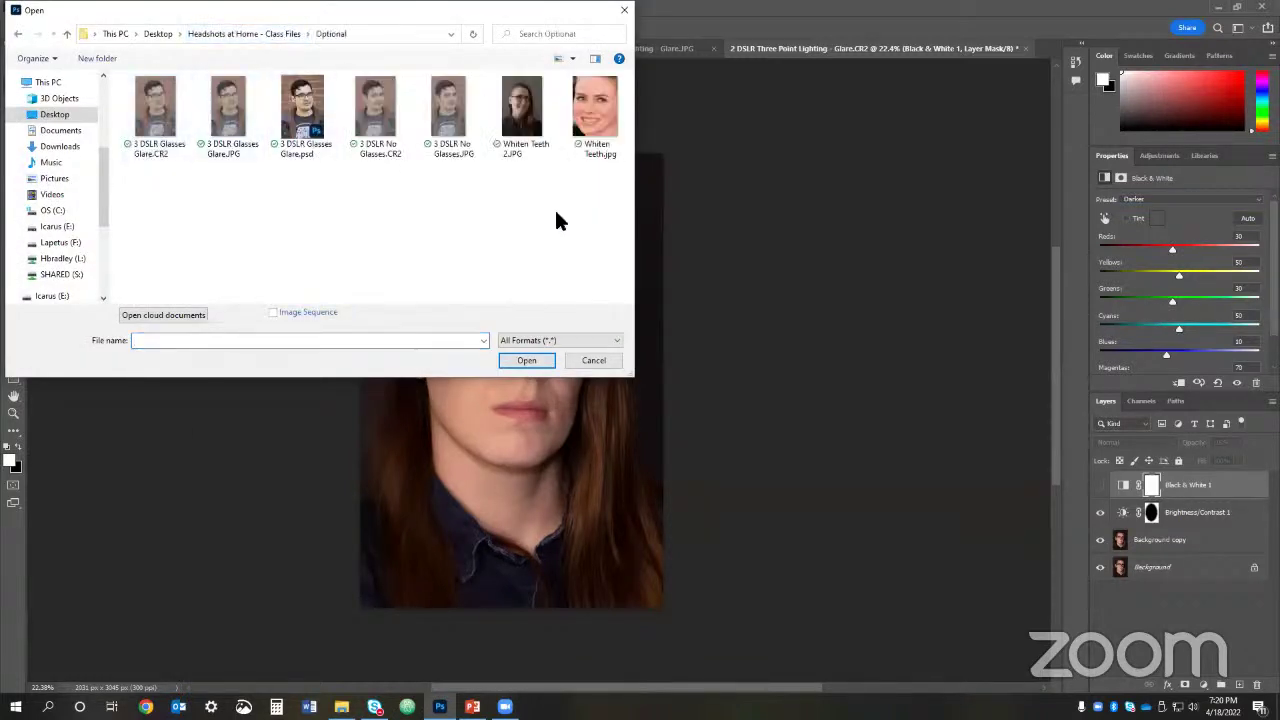
pyautogui.click(603, 120)
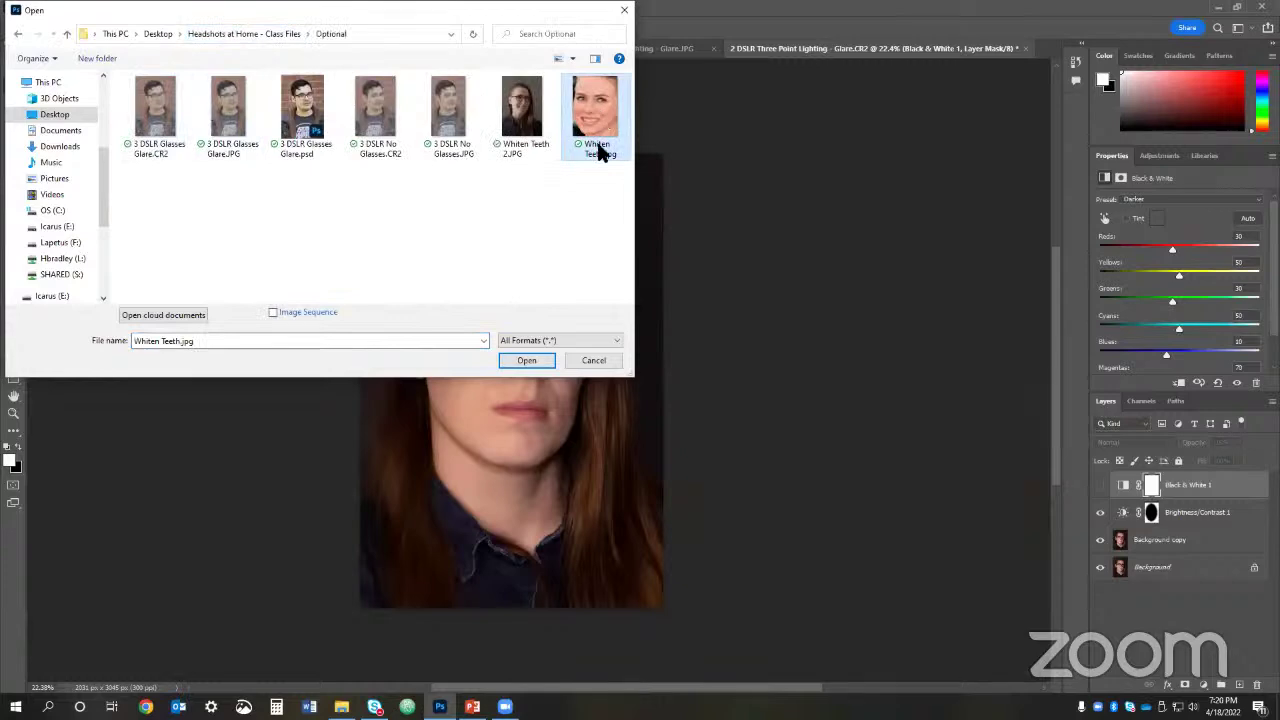
pyautogui.click(529, 361)
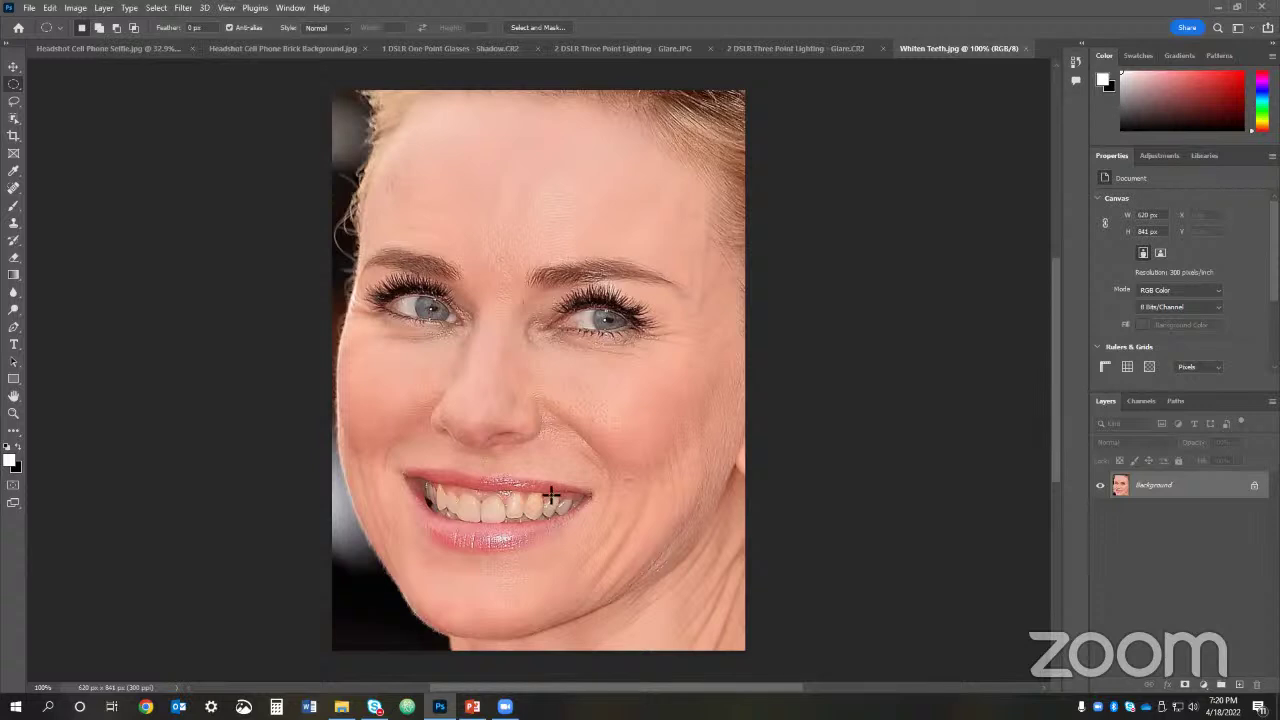
# Step: Lasso around the teeth and feather the selection by 5 pixels
pyautogui.press('l')
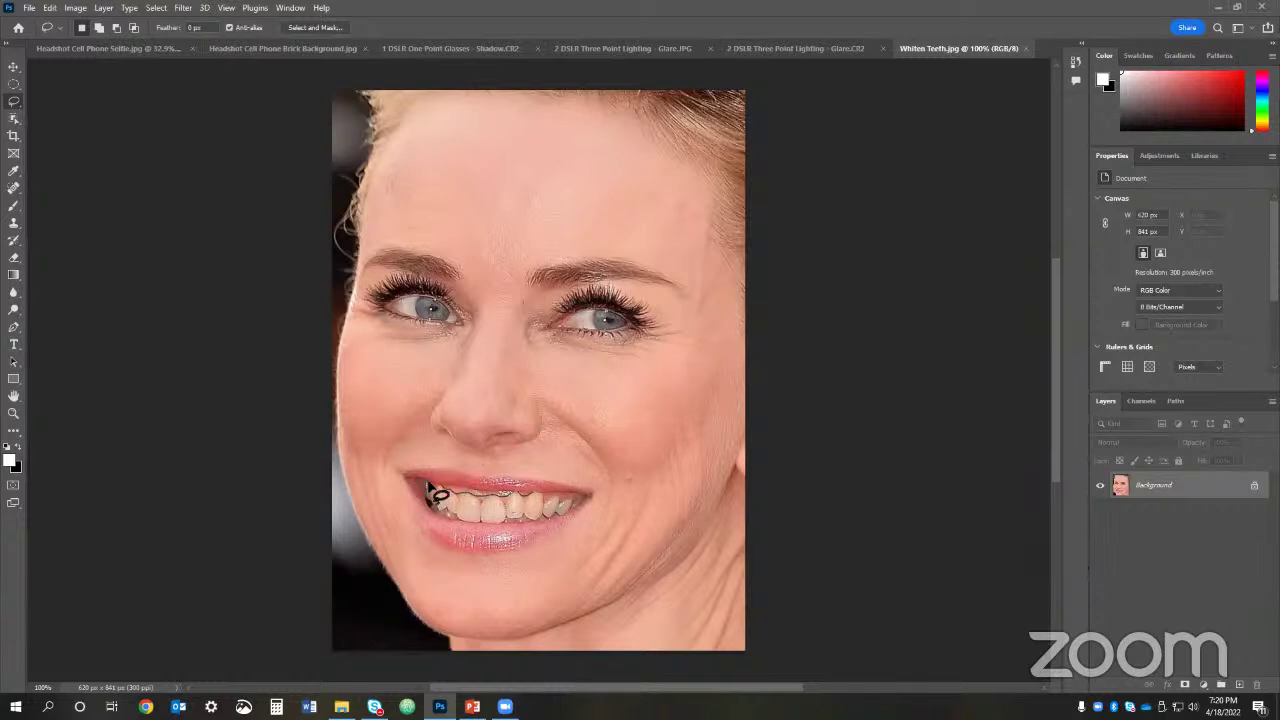
pyautogui.moveTo(424, 494)
pyautogui.mouseDown()
pyautogui.moveTo(500, 524)
pyautogui.moveTo(565, 513)
pyautogui.moveTo(572, 494)
pyautogui.moveTo(535, 508)
pyautogui.mouseUp()
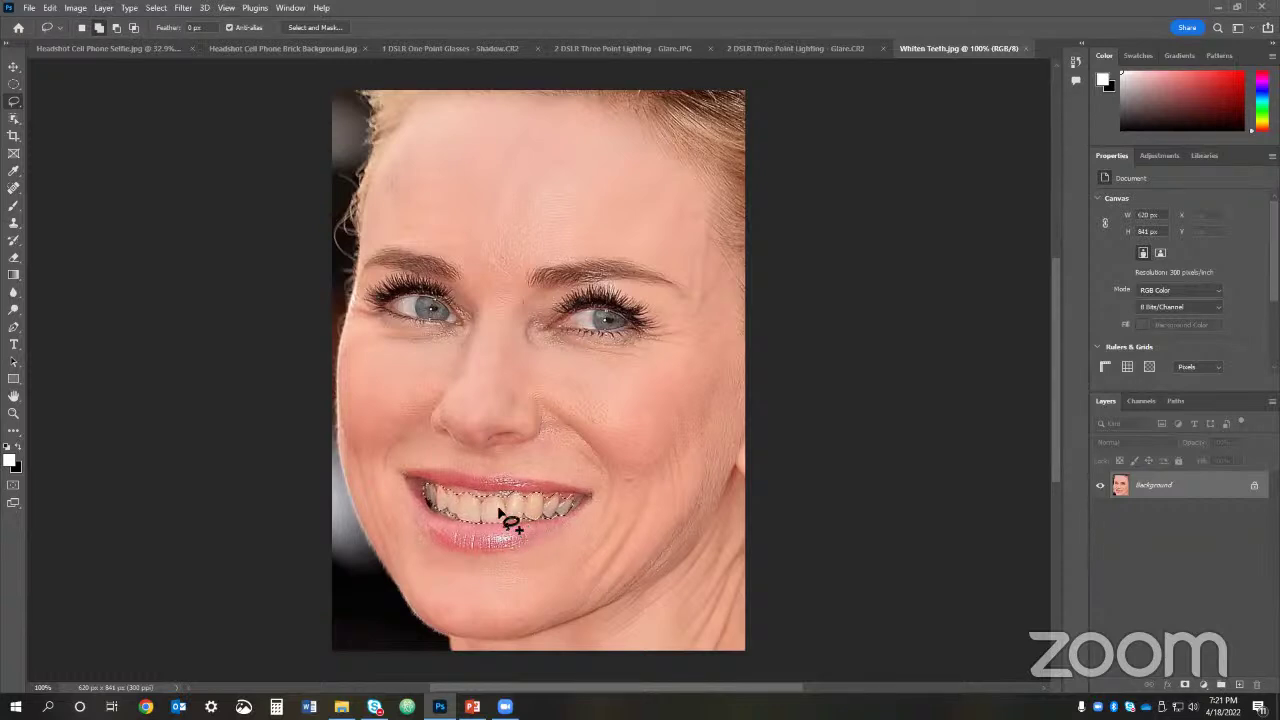
pyautogui.press('shift')
pyautogui.rightClick(493, 503)
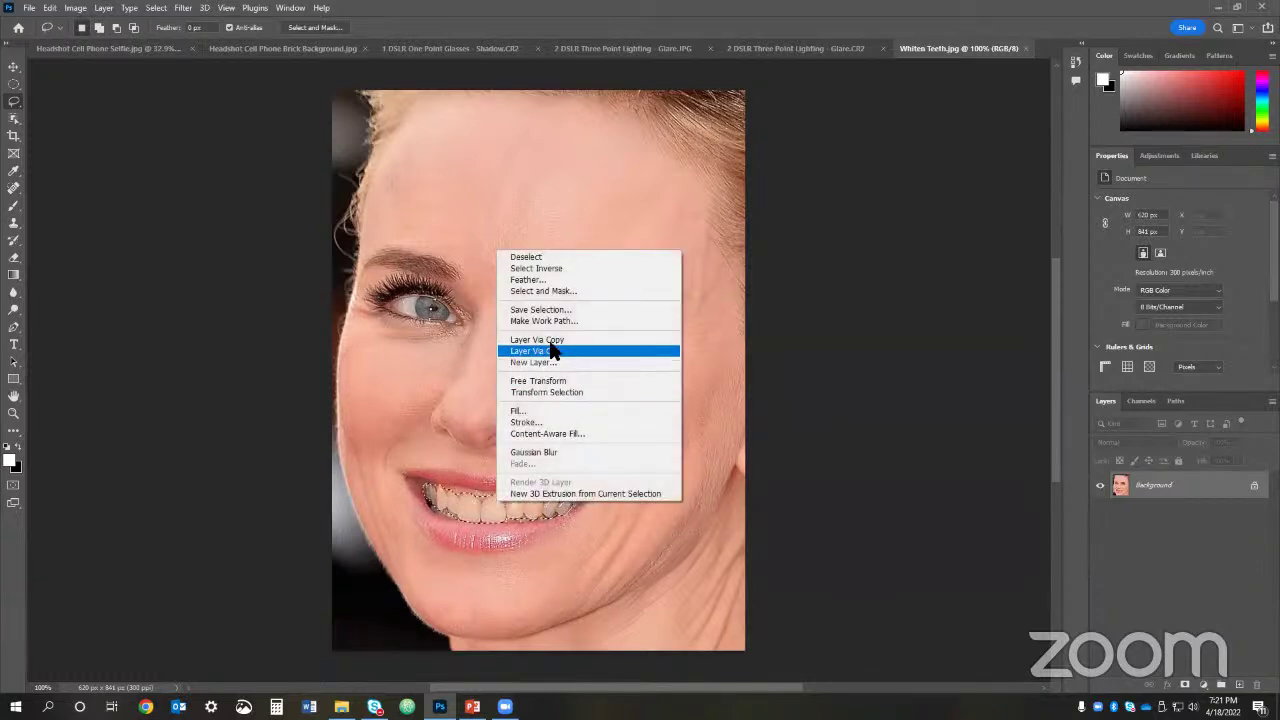
pyautogui.click(556, 280)
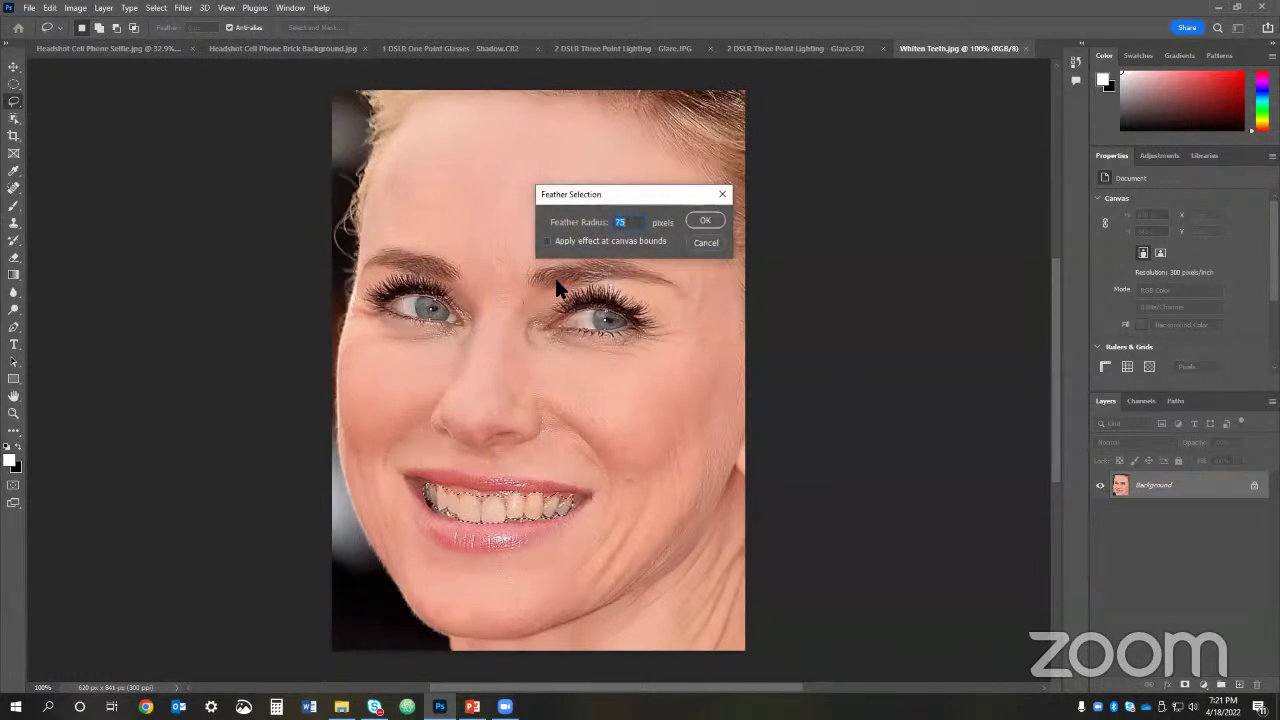
pyautogui.write('5')
pyautogui.click(702, 222)
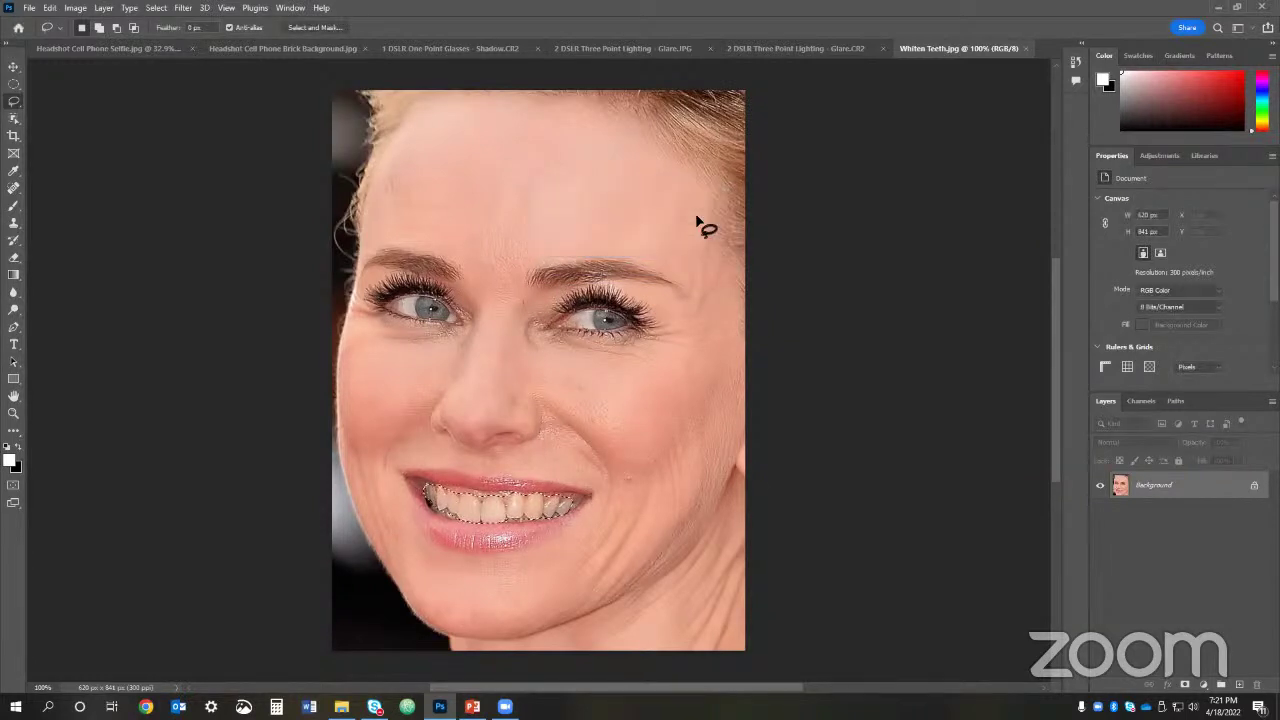
# Step: Add a Color Balance layer shifting the teeth midtones toward blue and slightly toward cyan
pyautogui.click(1162, 155)
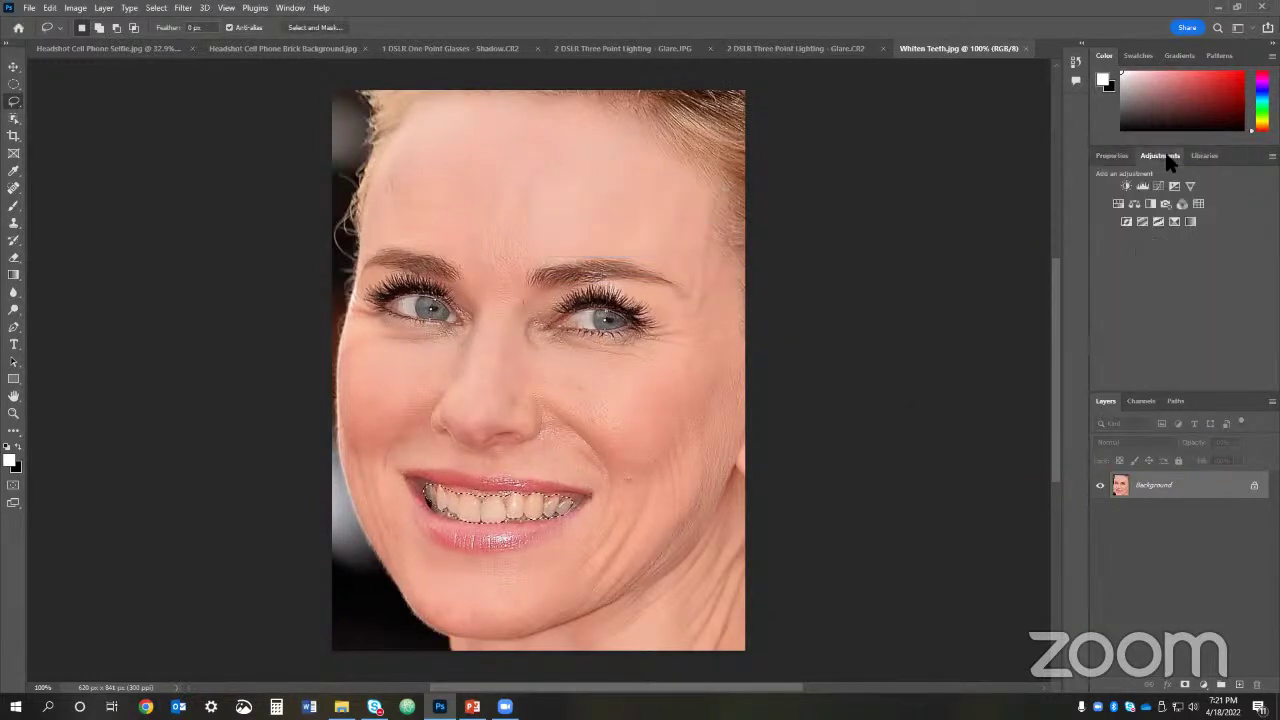
pyautogui.click(1134, 203)
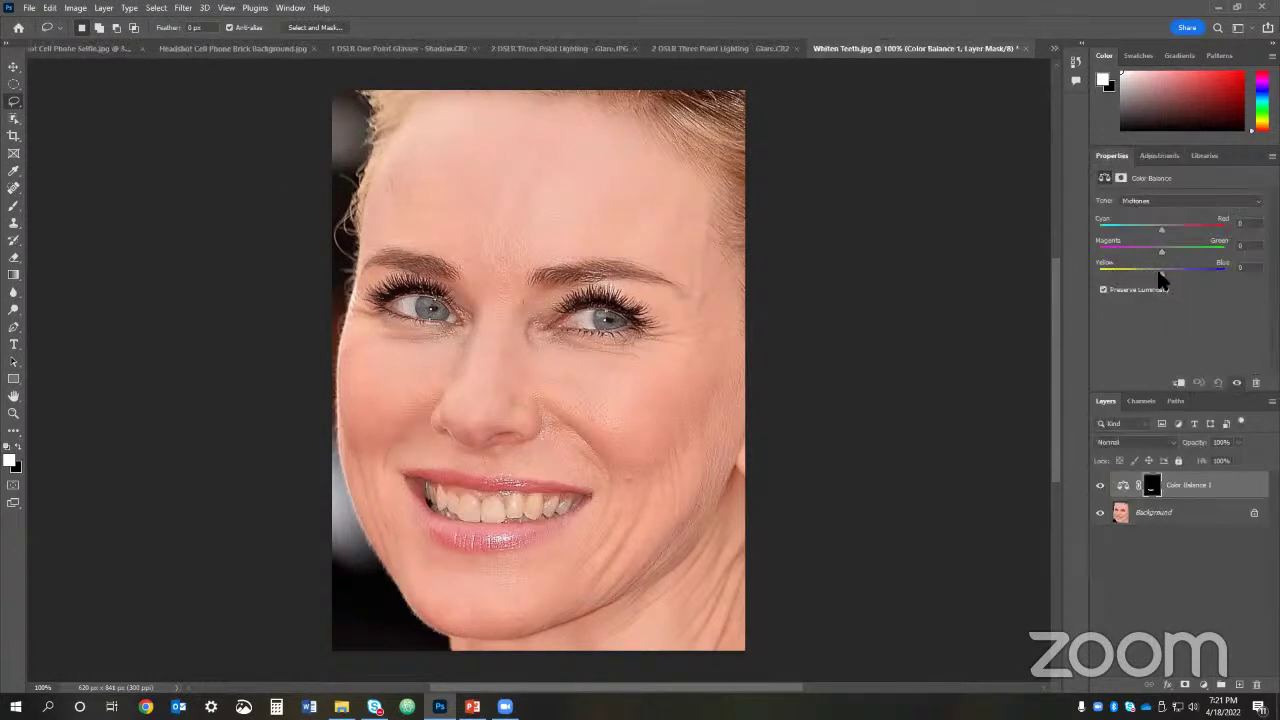
pyautogui.moveTo(1158, 269); pyautogui.dragTo(1166, 271)
pyautogui.moveTo(1158, 222); pyautogui.dragTo(1151, 224)
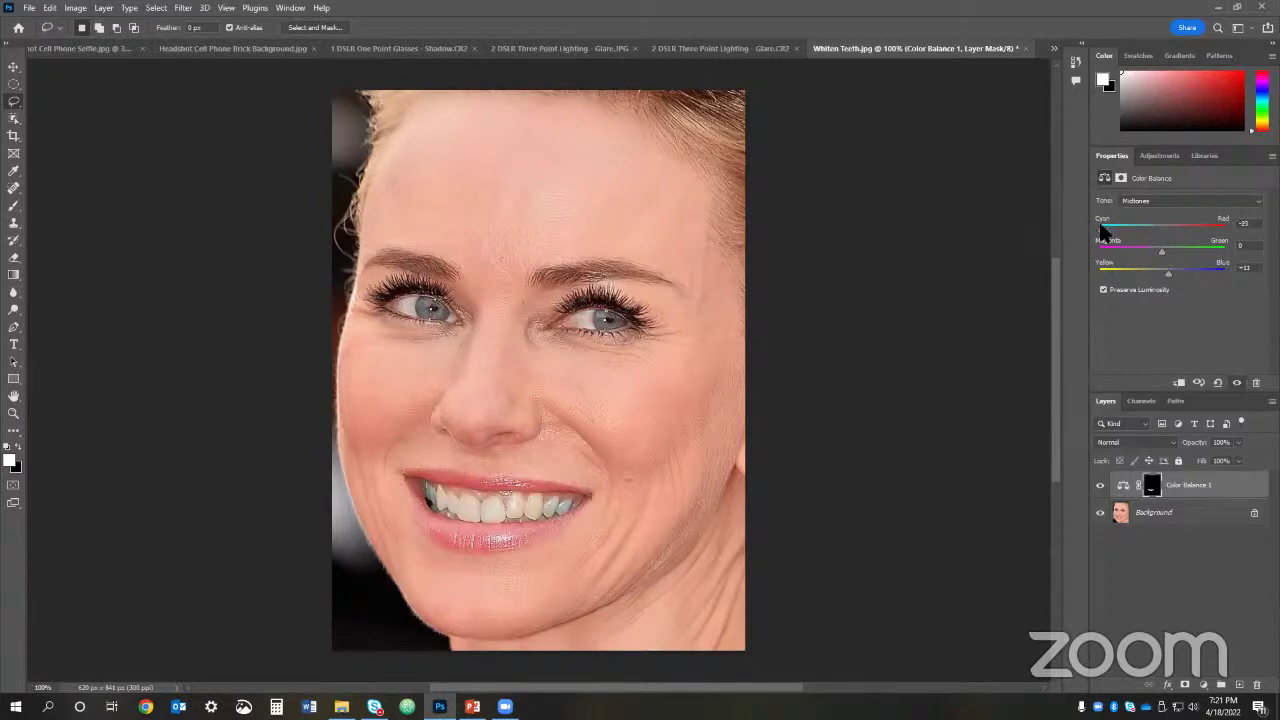
pyautogui.moveTo(1120, 226); pyautogui.dragTo(1130, 228)
# Step: Select the yellower teeth and feather the selection by 5 pixels
pyautogui.moveTo(548, 503); pyautogui.dragTo(543, 508)
pyautogui.rightClick(536, 508)
pyautogui.click(577, 286)
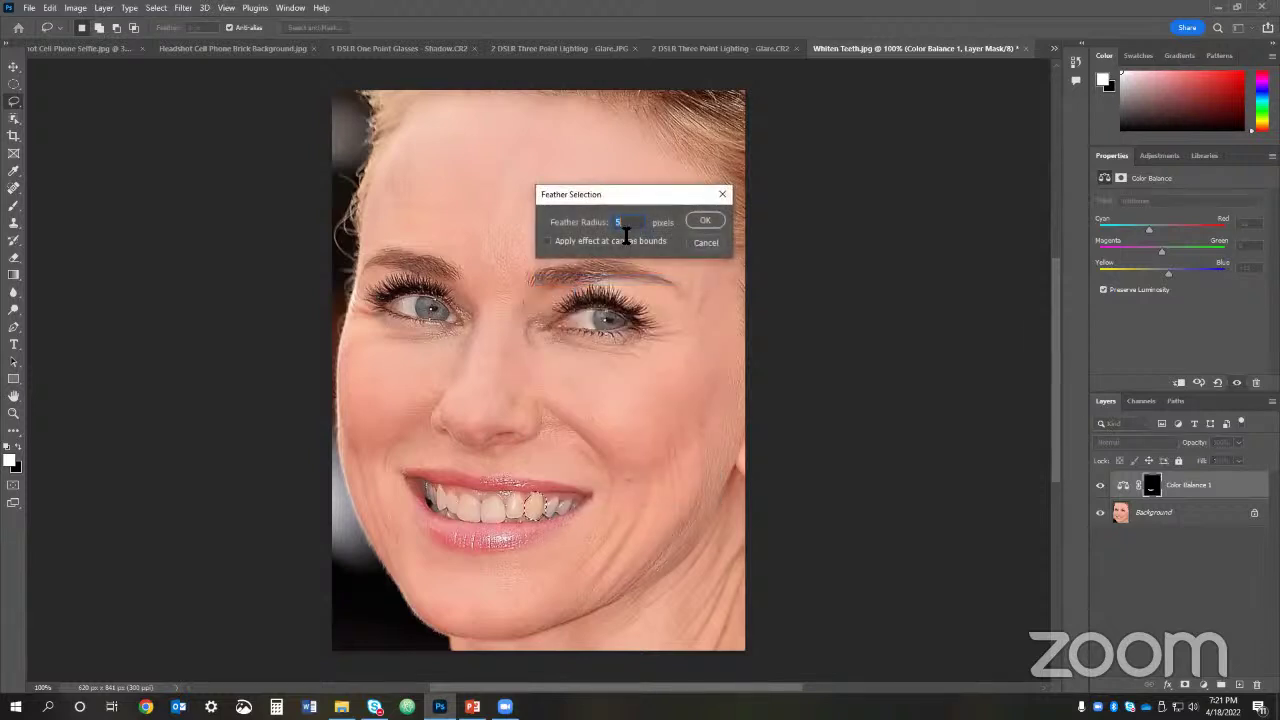
pyautogui.click(701, 222)
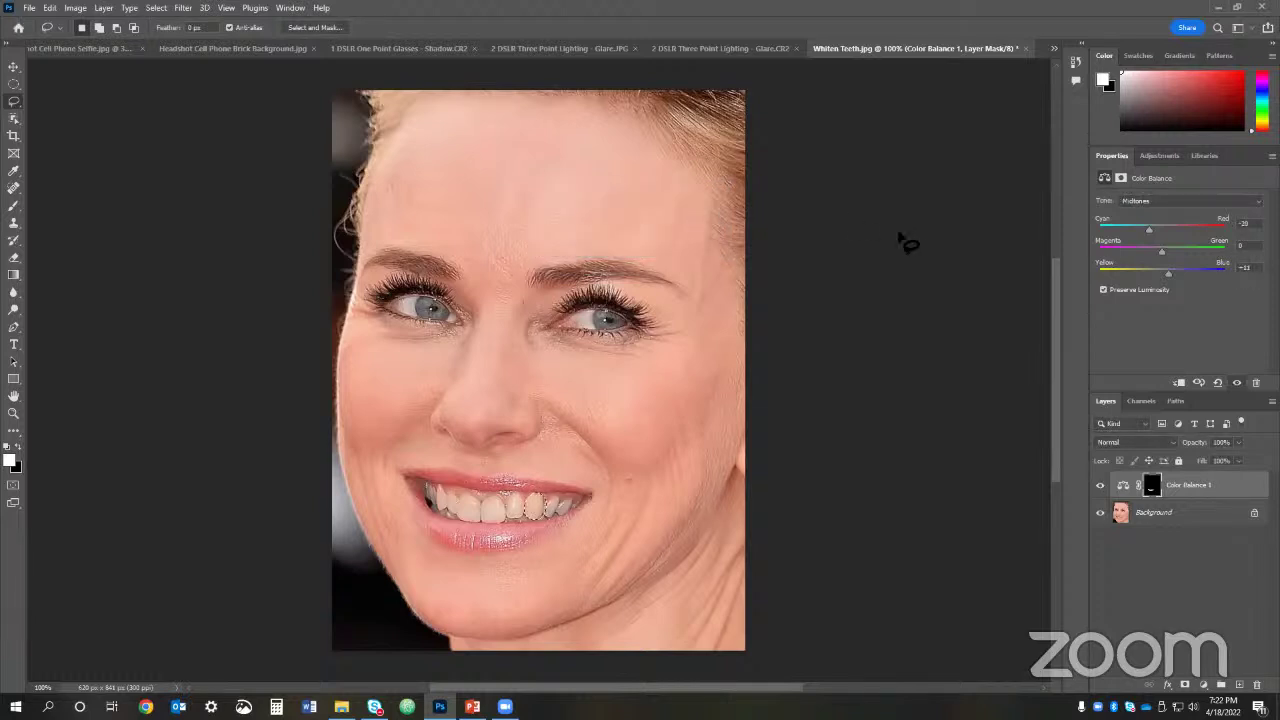
# Step: Add a second Color Balance layer at Midtones Cyan-Red -10, Yellow-Blue +13
pyautogui.click(1158, 160)
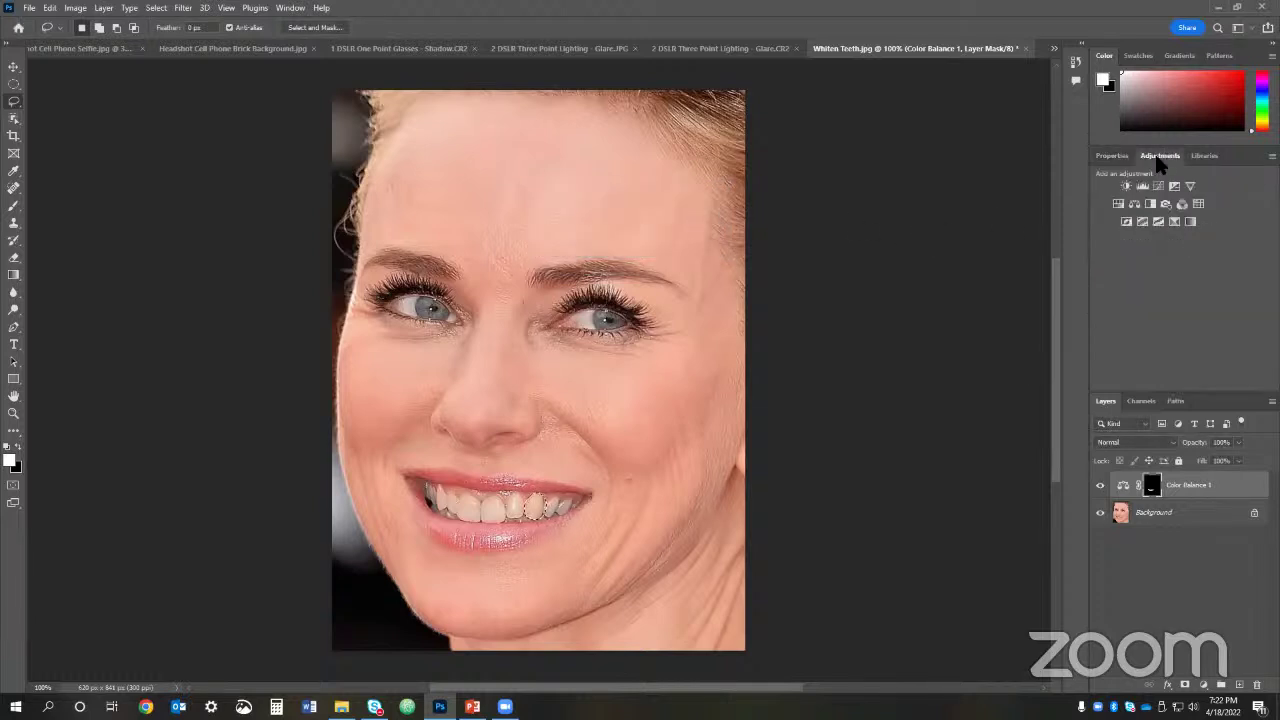
pyautogui.click(1135, 204)
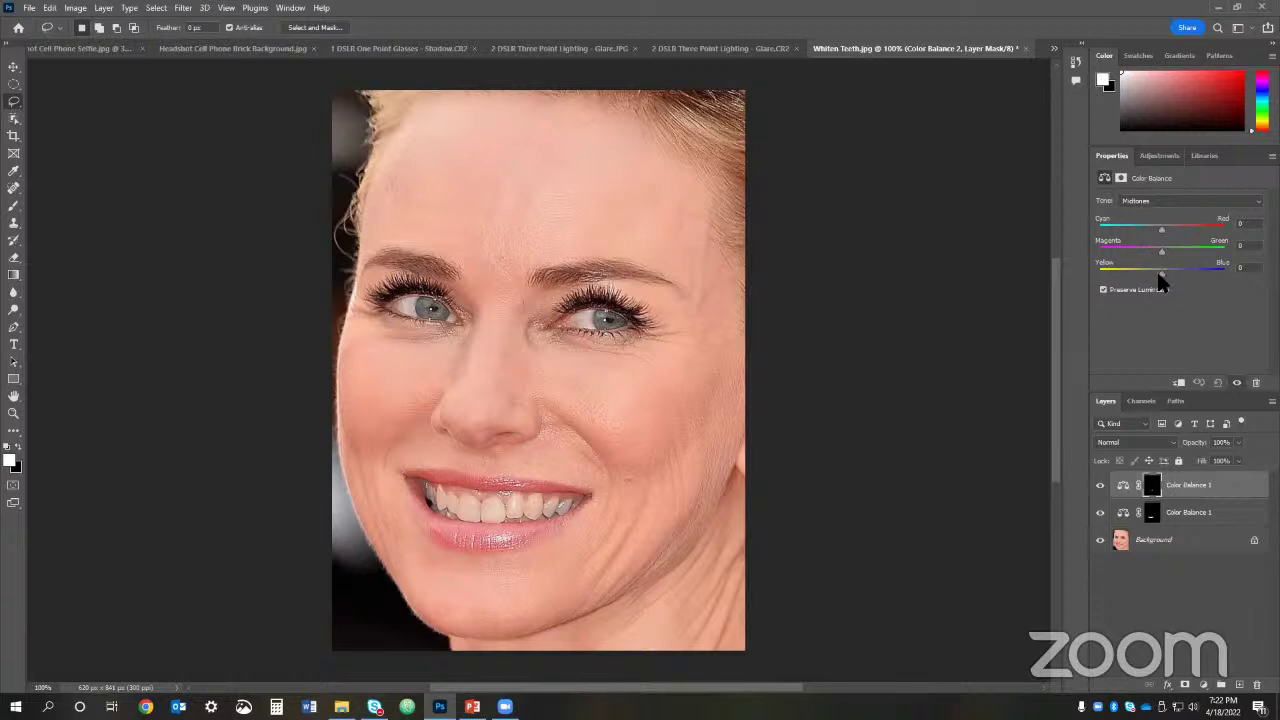
pyautogui.moveTo(1158, 275); pyautogui.dragTo(1160, 277)
pyautogui.moveTo(1156, 221); pyautogui.dragTo(1152, 221)
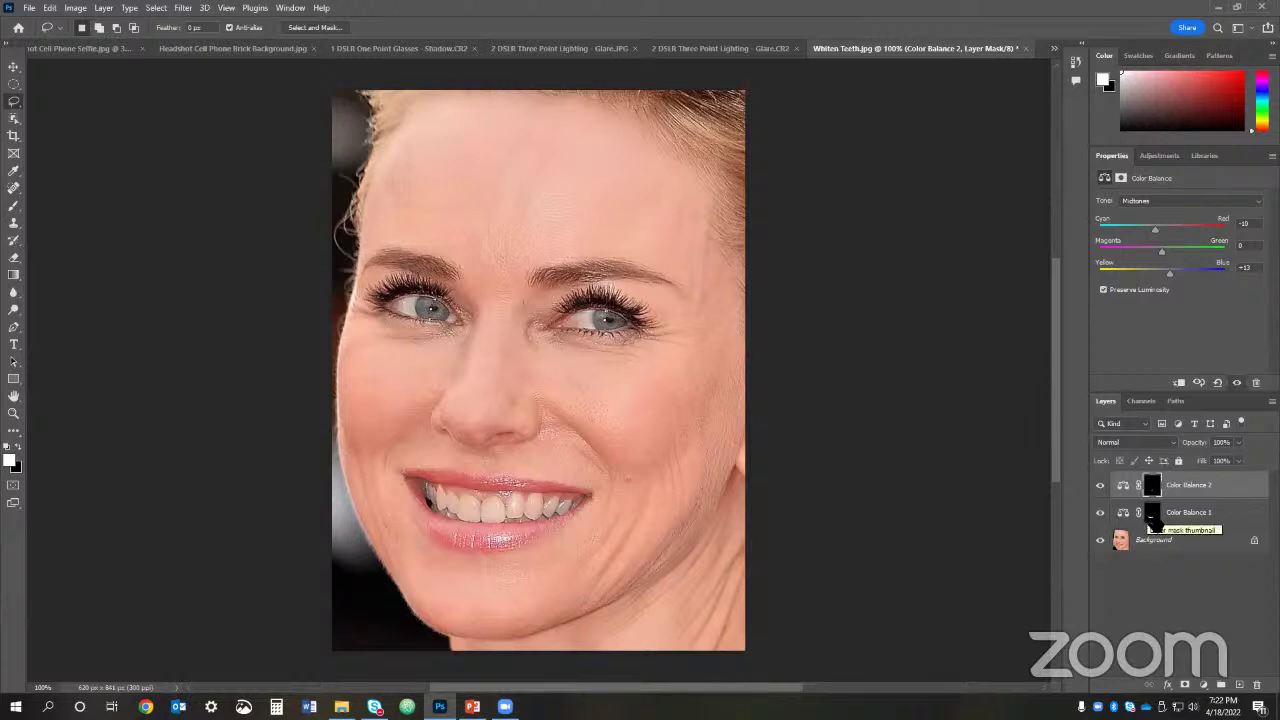
# Step: Load the Color Balance 1 mask as a selection and add a Brightness/Contrast layer at Brightness 16
pyautogui.rightClick(1153, 520)
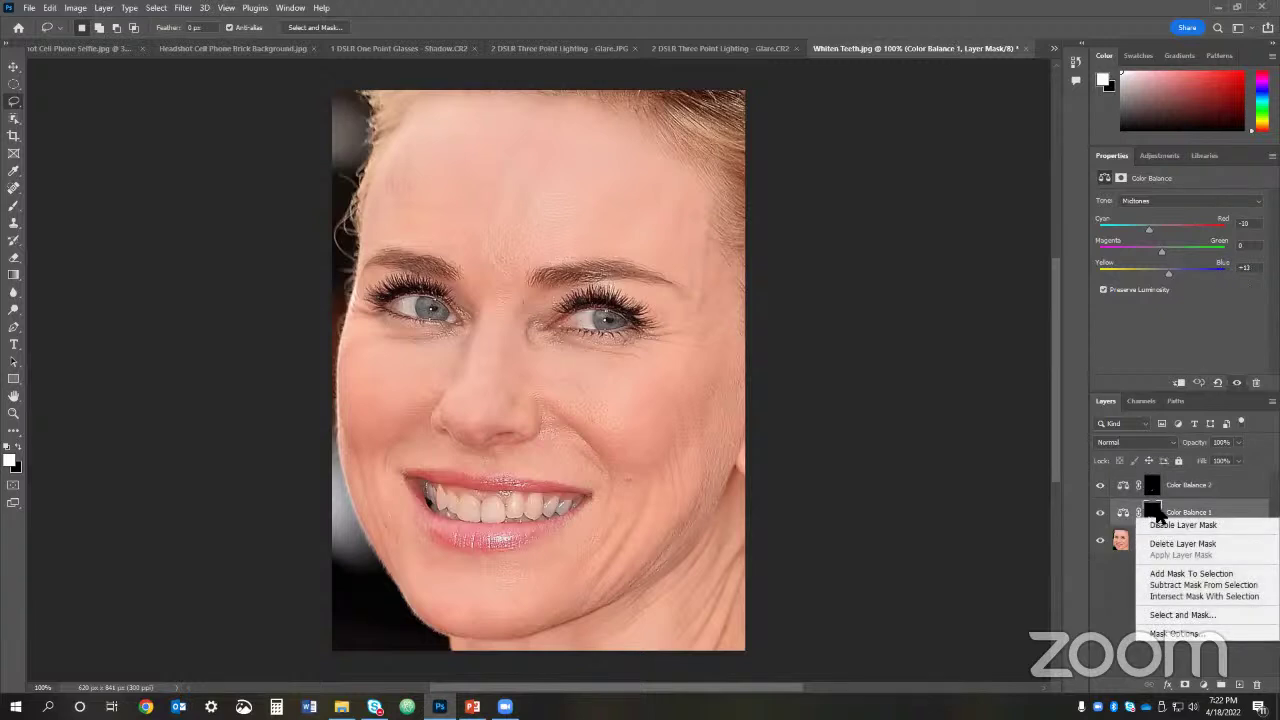
pyautogui.click(1170, 575)
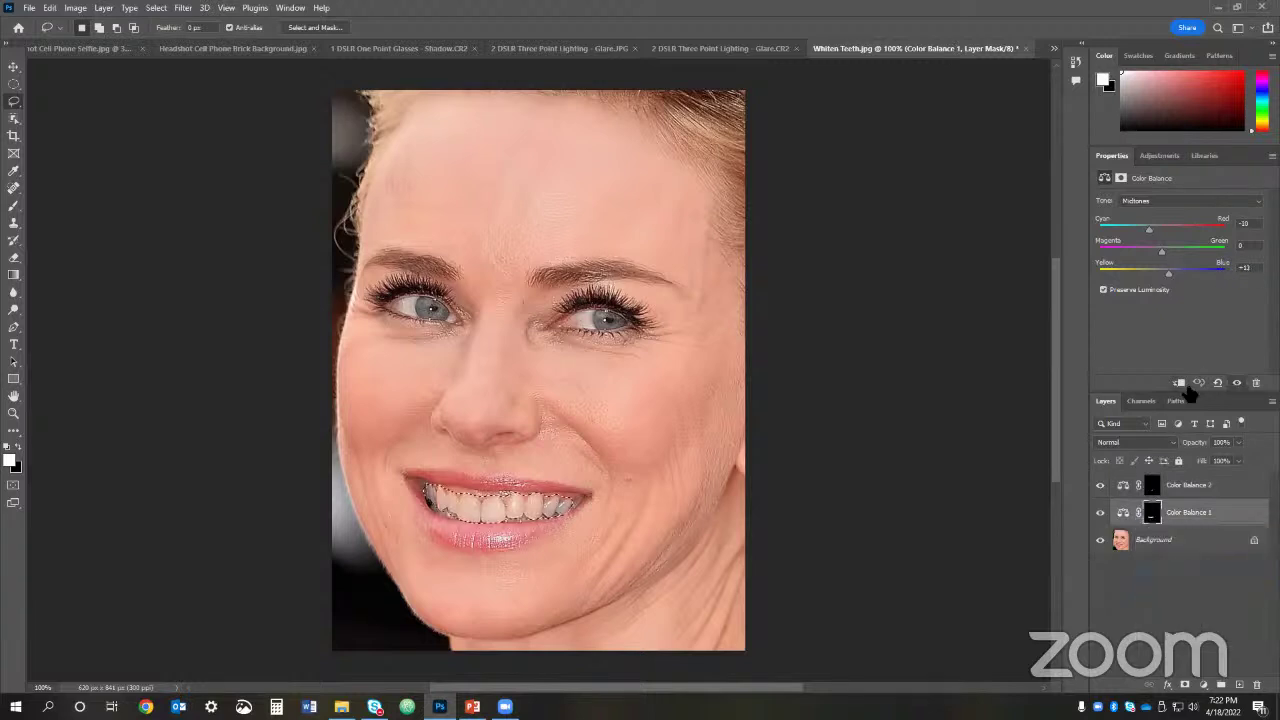
pyautogui.click(1155, 156)
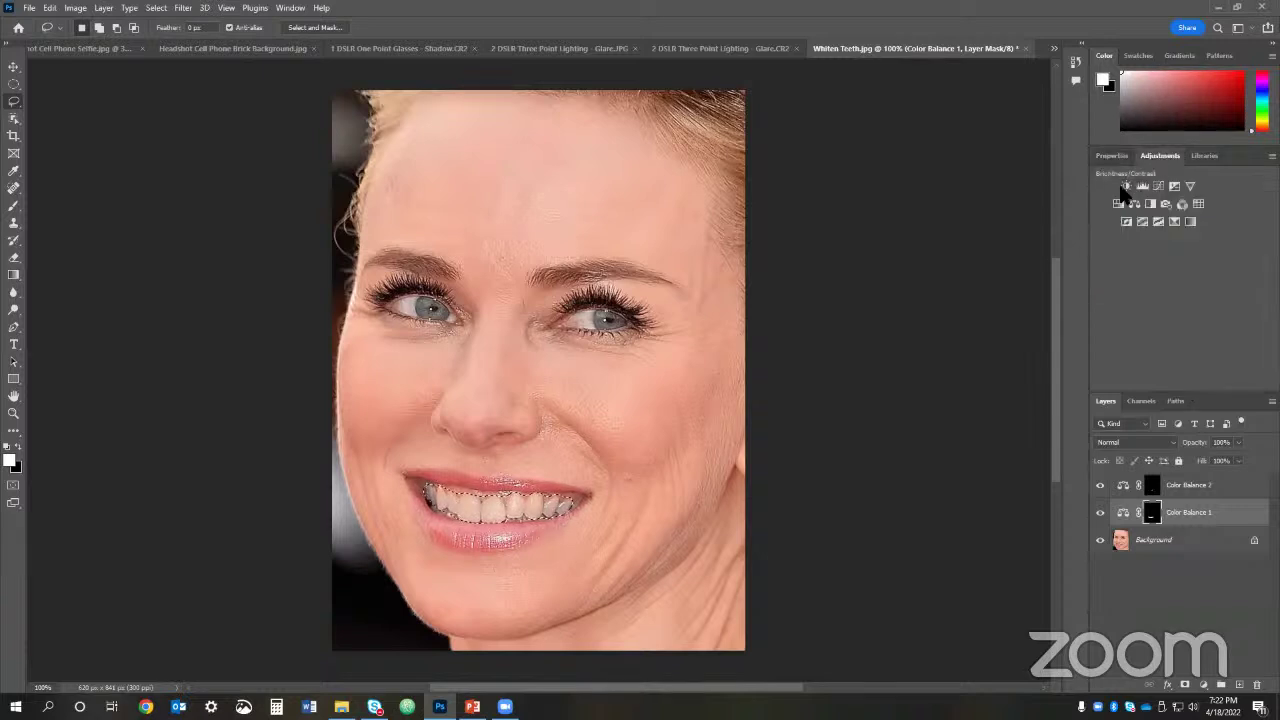
pyautogui.click(1127, 187)
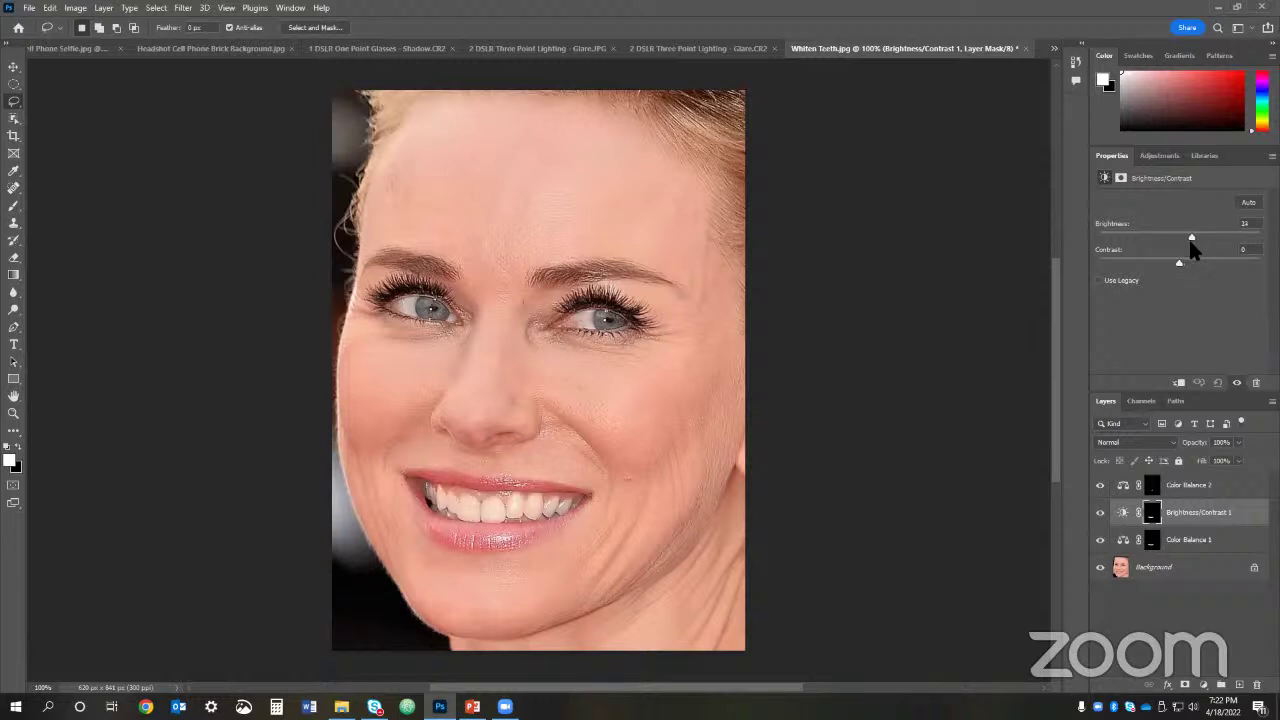
pyautogui.moveTo(1191, 241); pyautogui.dragTo(1233, 242)
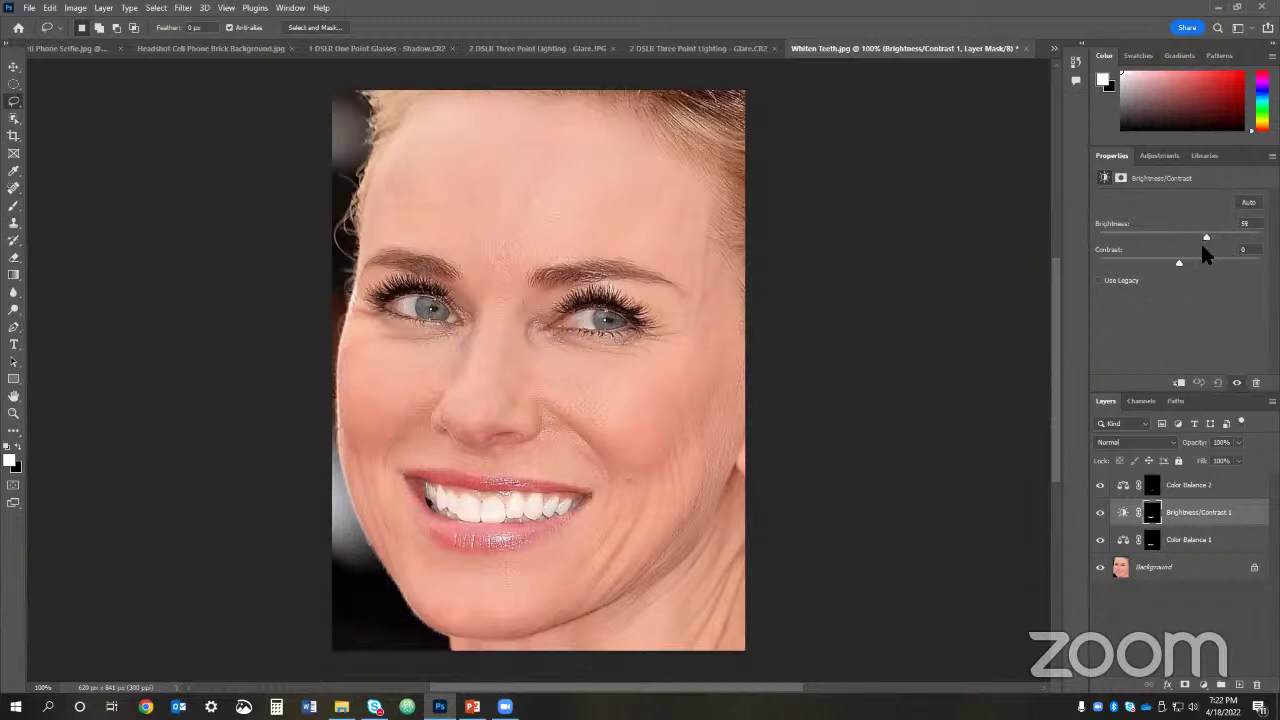
pyautogui.moveTo(1191, 246); pyautogui.dragTo(1180, 251)
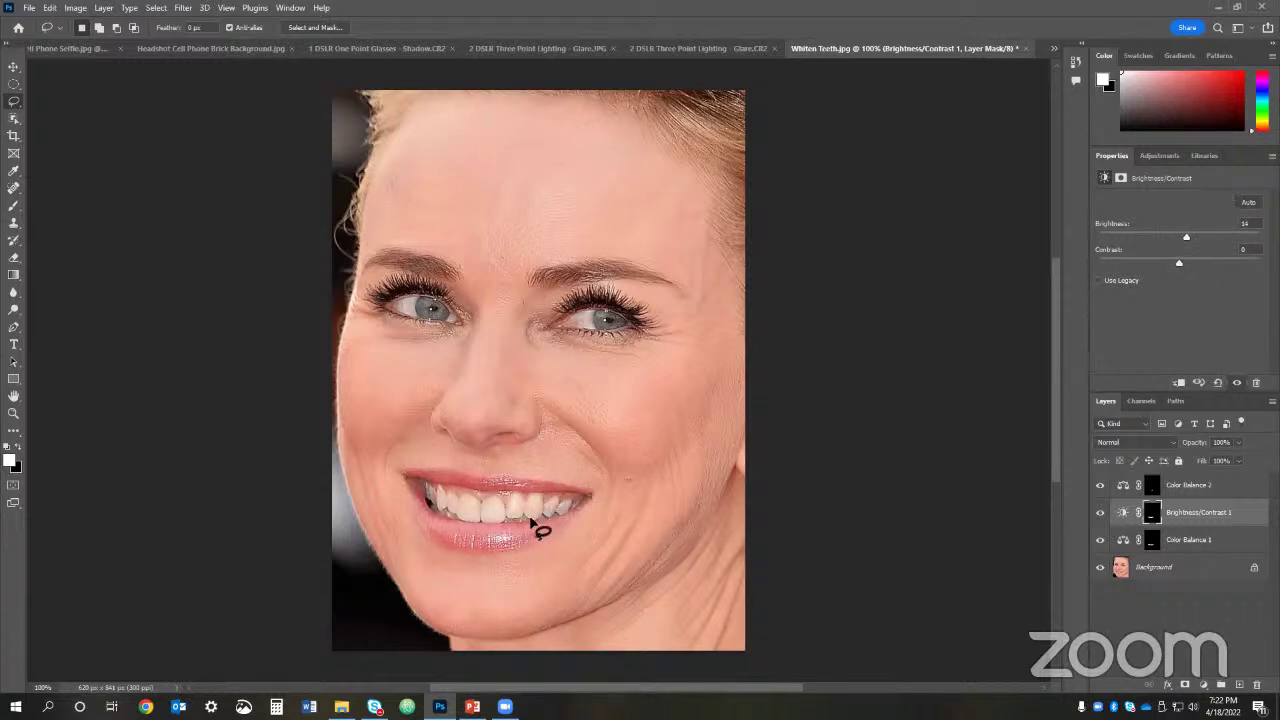
# Step: Compare the three teeth adjustment layers on and off, leave all visible, and zoom into the mouth
pyautogui.press('z')
pyautogui.moveTo(729, 391); pyautogui.dragTo(686, 371)
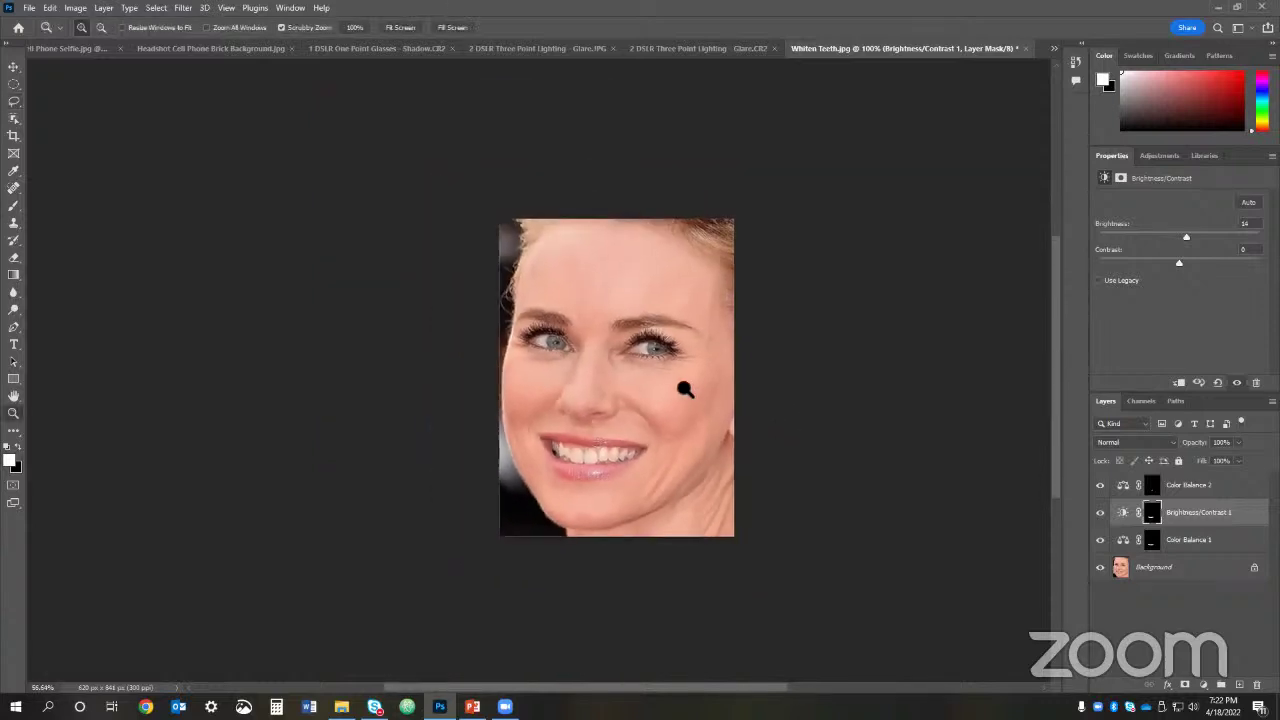
pyautogui.click(1100, 513)
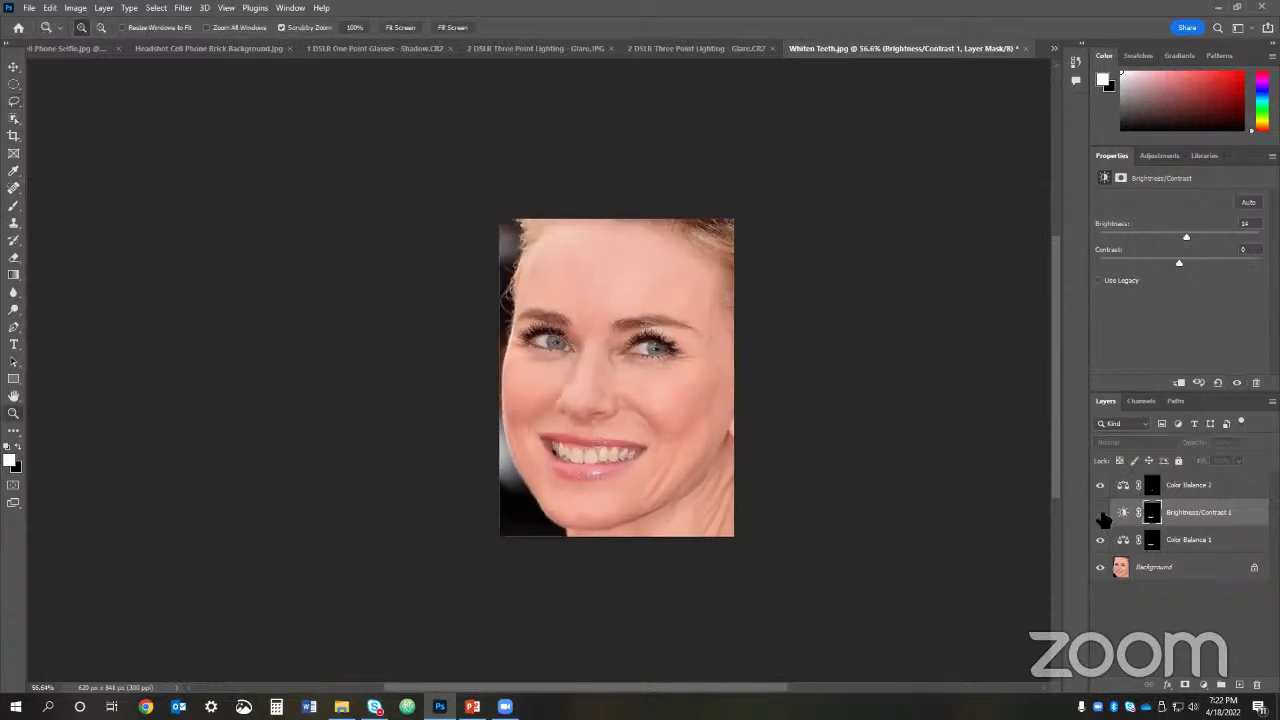
pyautogui.click(1100, 513)
pyautogui.click(1100, 540)
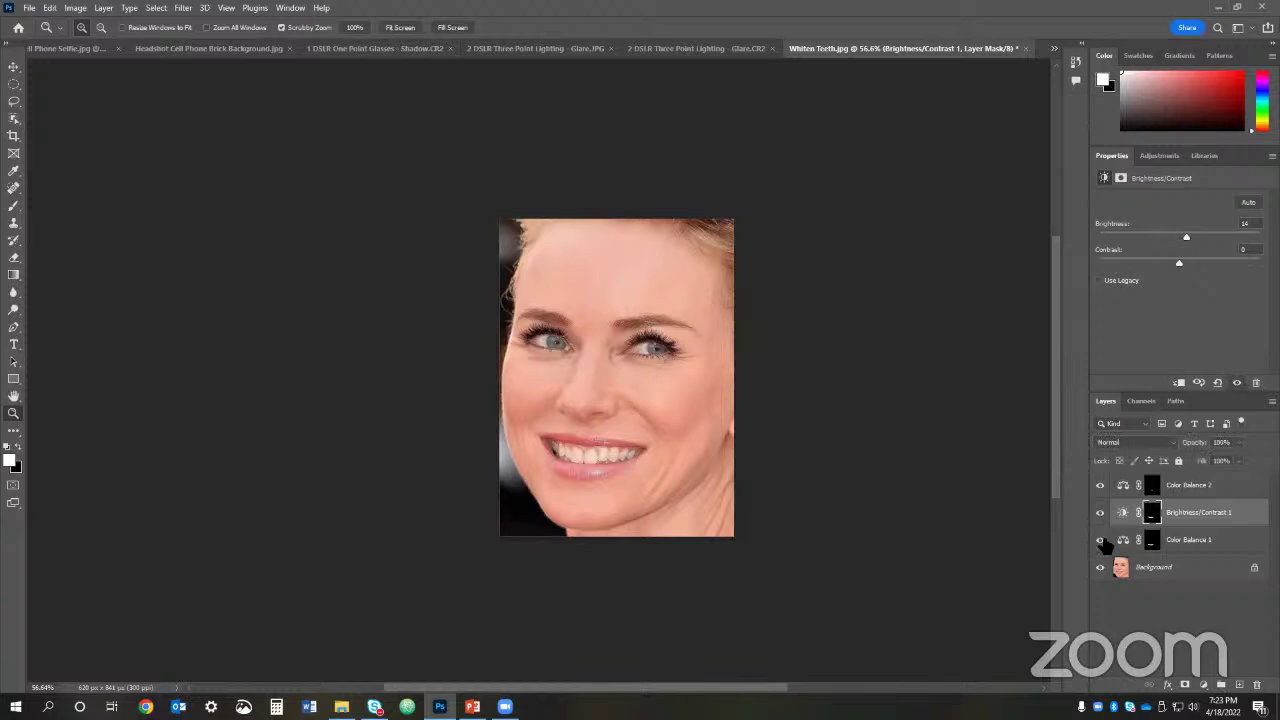
pyautogui.click(1100, 485)
pyautogui.click(1100, 485)
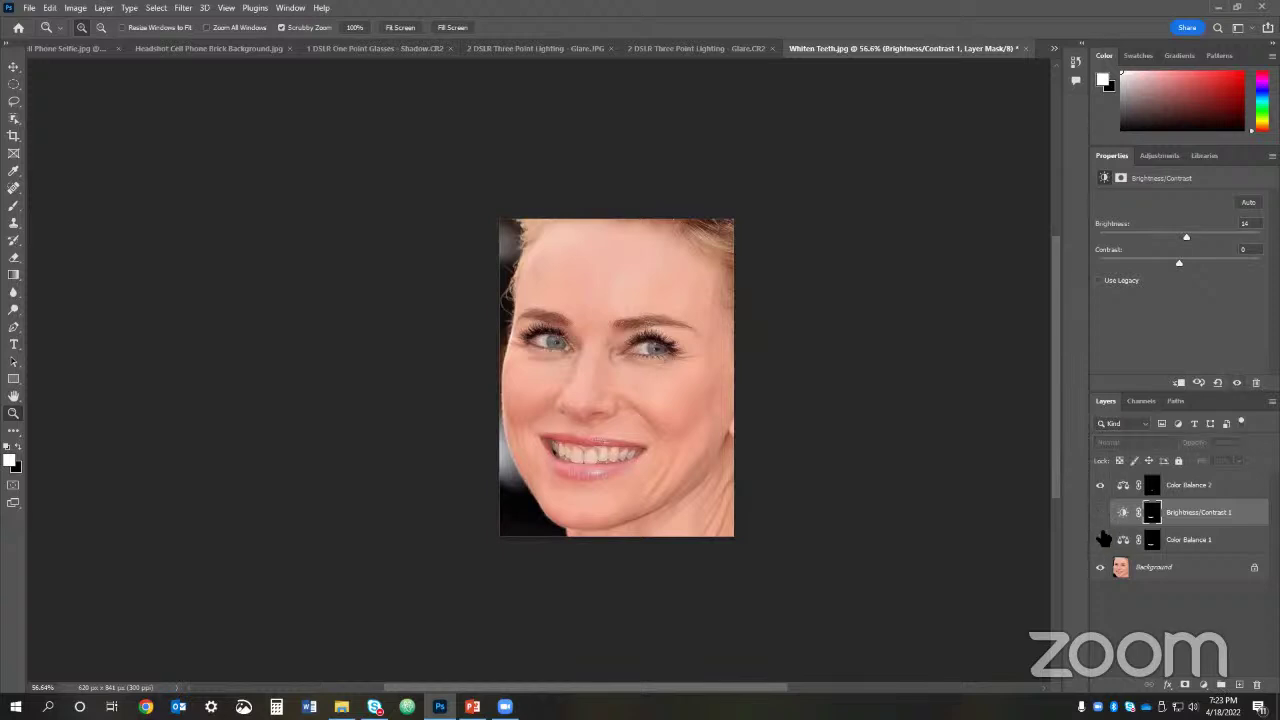
pyautogui.click(1100, 540)
pyautogui.click(1100, 513)
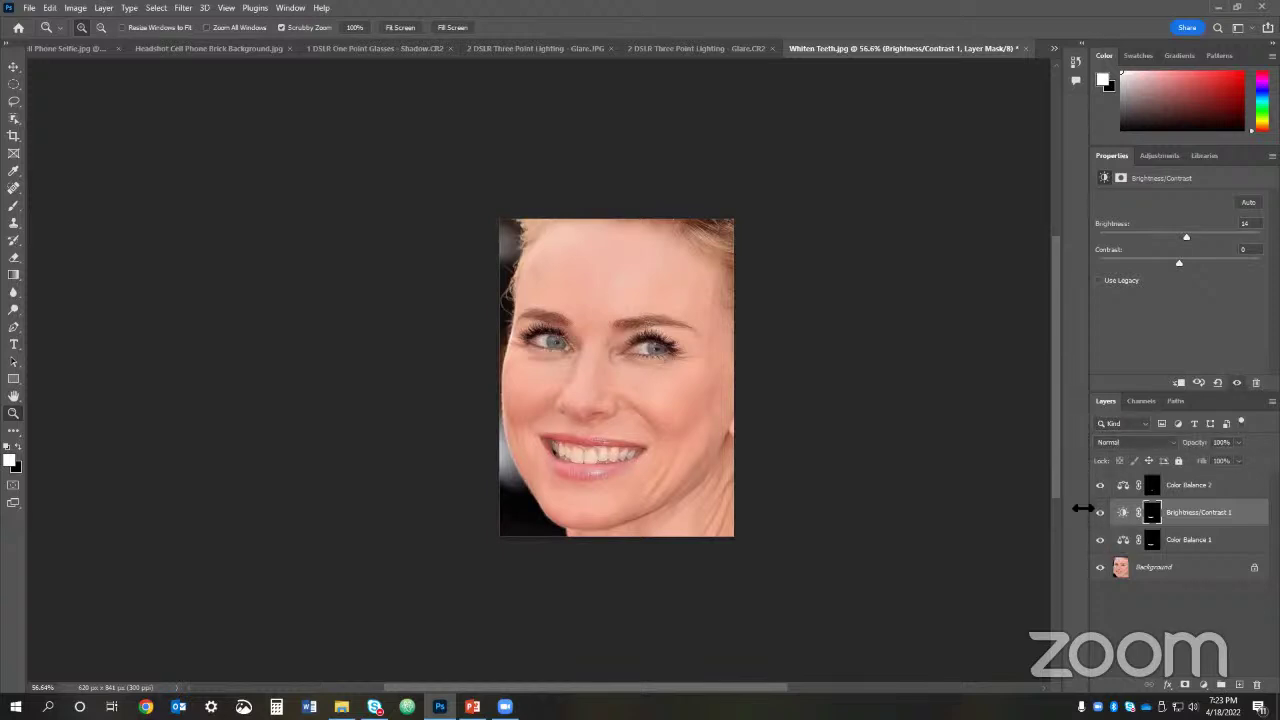
pyautogui.moveTo(596, 438)
pyautogui.mouseDown()
pyautogui.moveTo(628, 437)
pyautogui.moveTo(610, 437)
pyautogui.mouseUp()
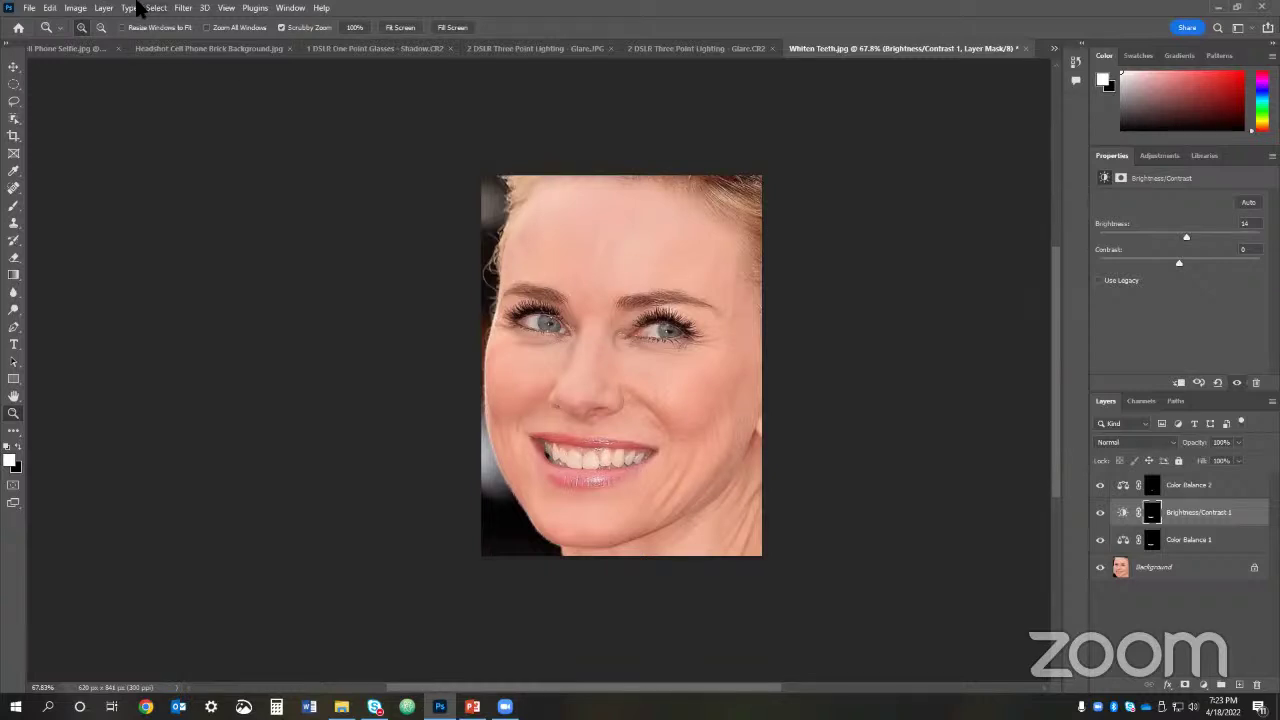
# Step: Open 3 DSLR Glasses Glare.psd
pyautogui.click(30, 9)
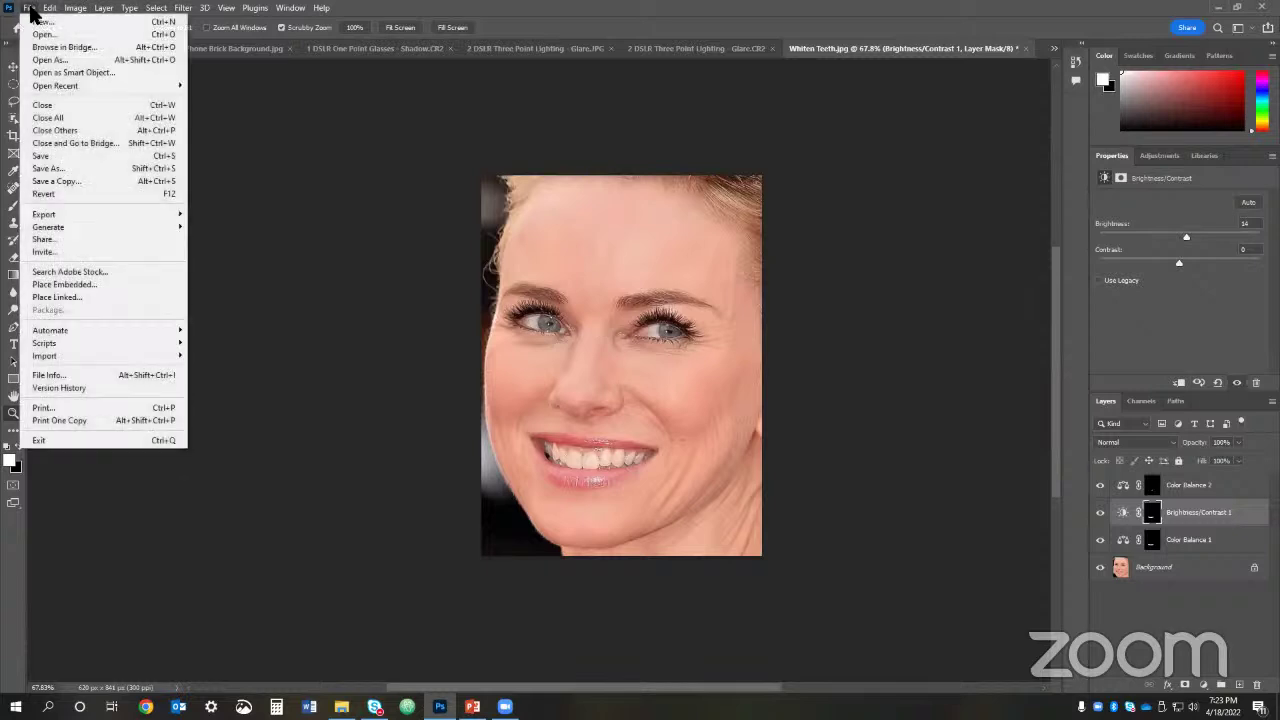
pyautogui.click(44, 35)
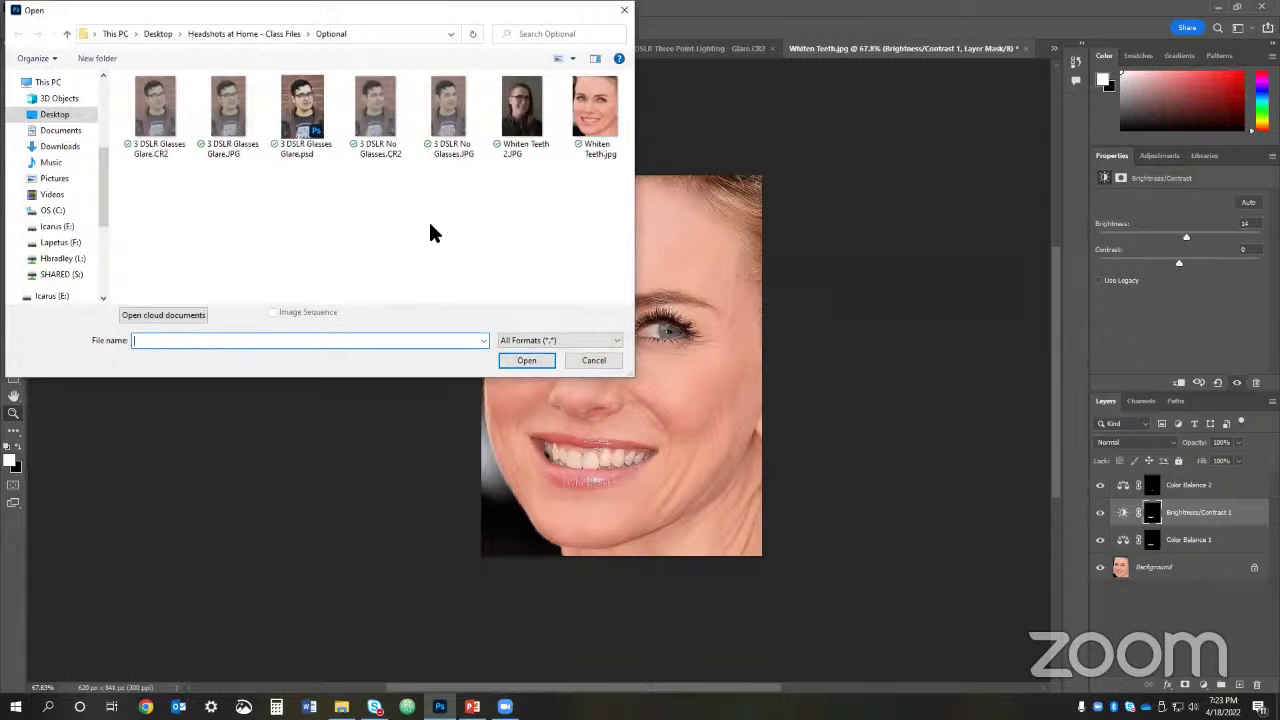
pyautogui.click(303, 116)
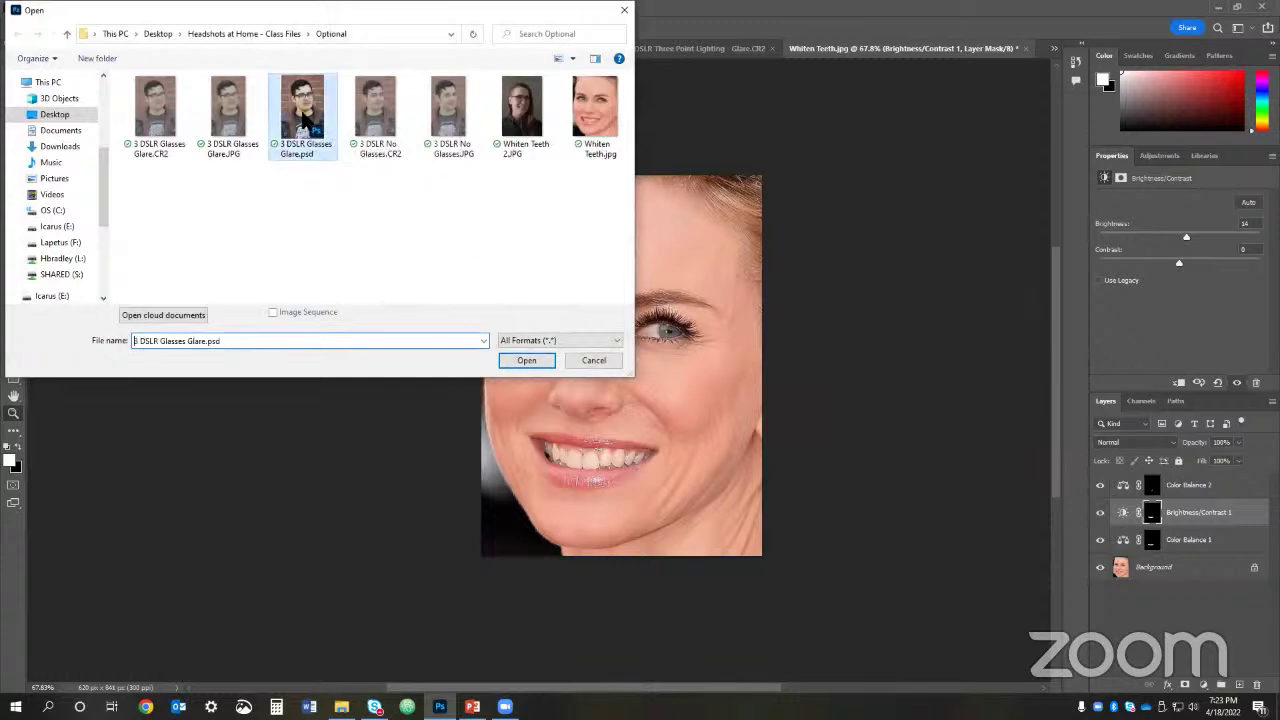
pyautogui.click(529, 361)
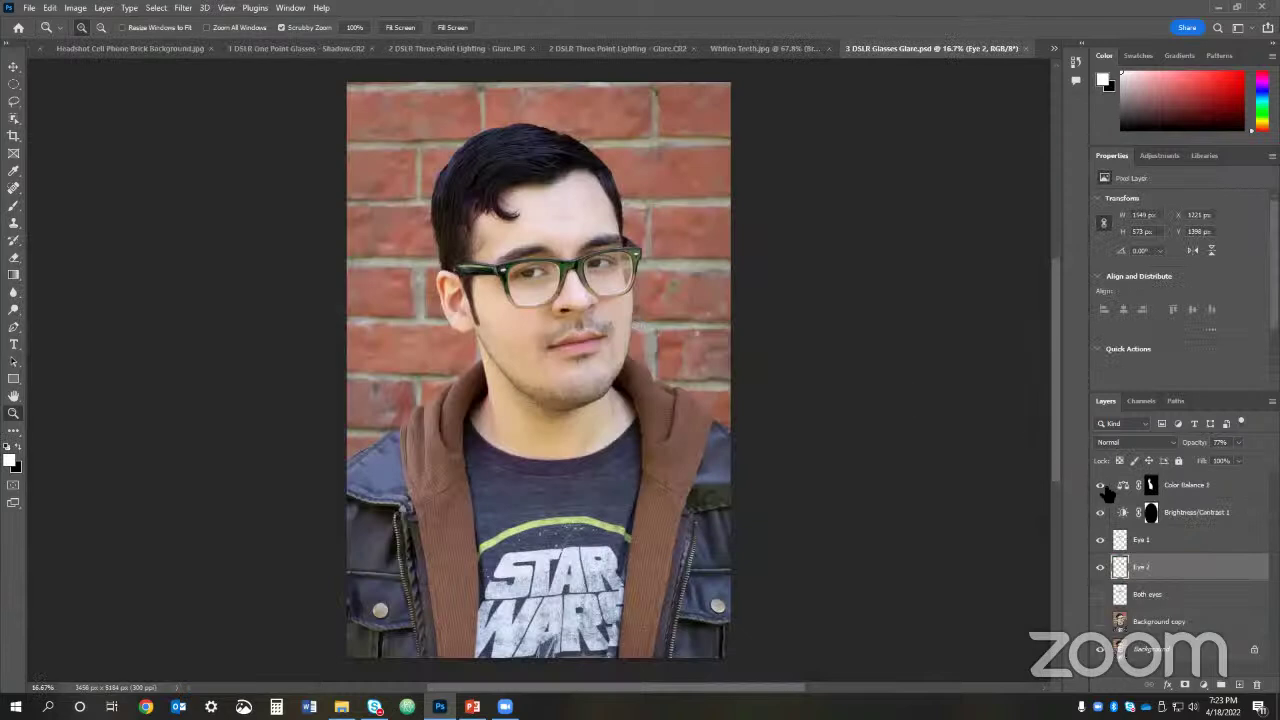
# Step: Hide the upper layers, show only the Eye 2 glare patch, and zoom in on the glasses
pyautogui.moveTo(1101, 485); pyautogui.dragTo(1106, 577)
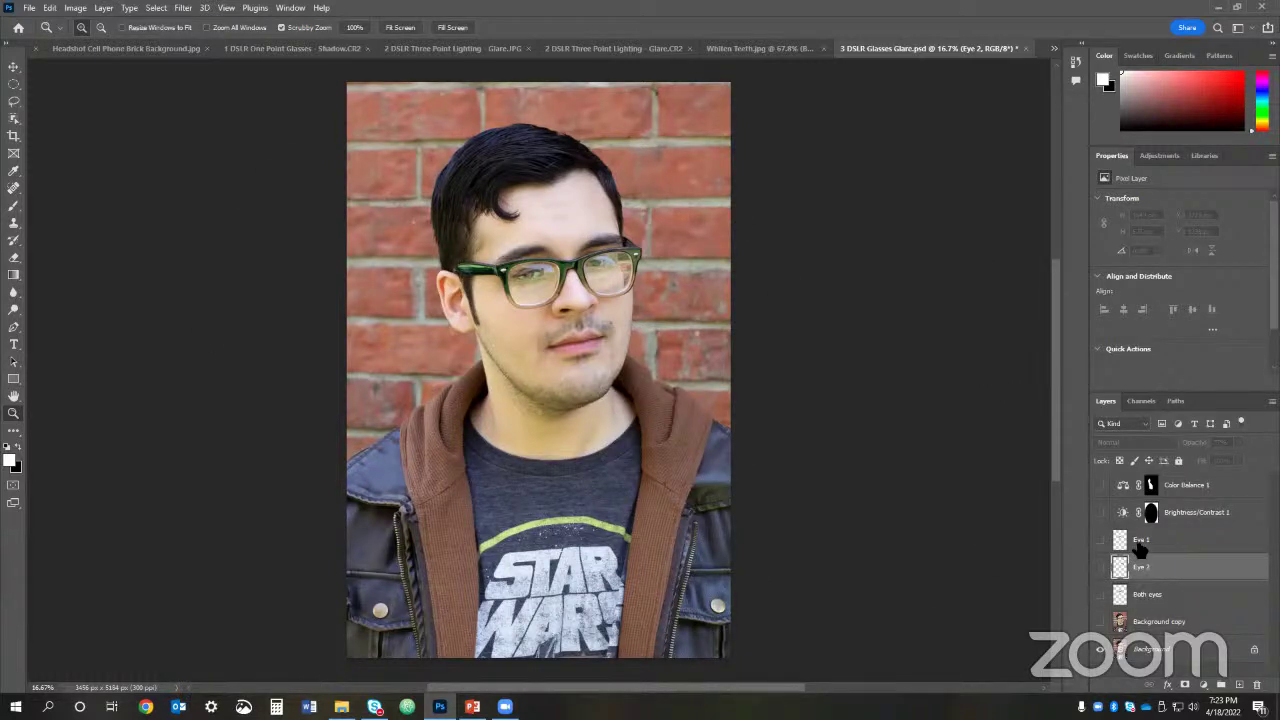
pyautogui.click(1101, 567)
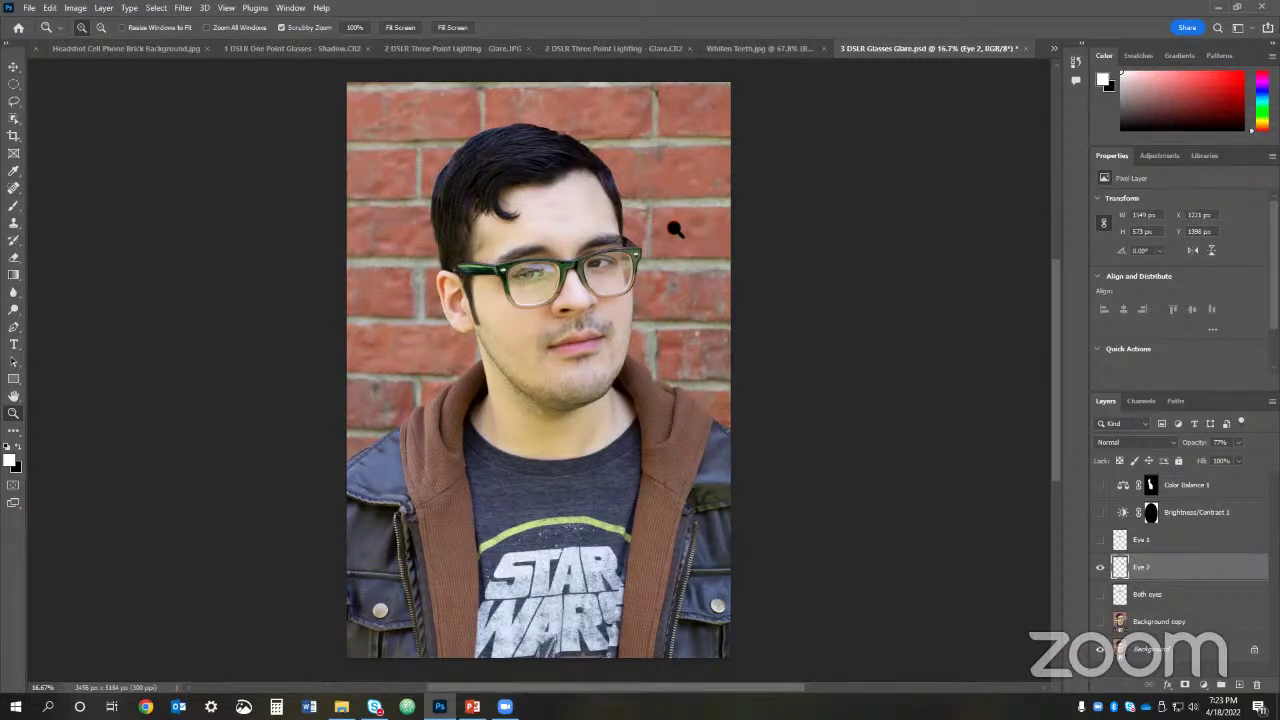
pyautogui.moveTo(622, 260); pyautogui.dragTo(900, 338)
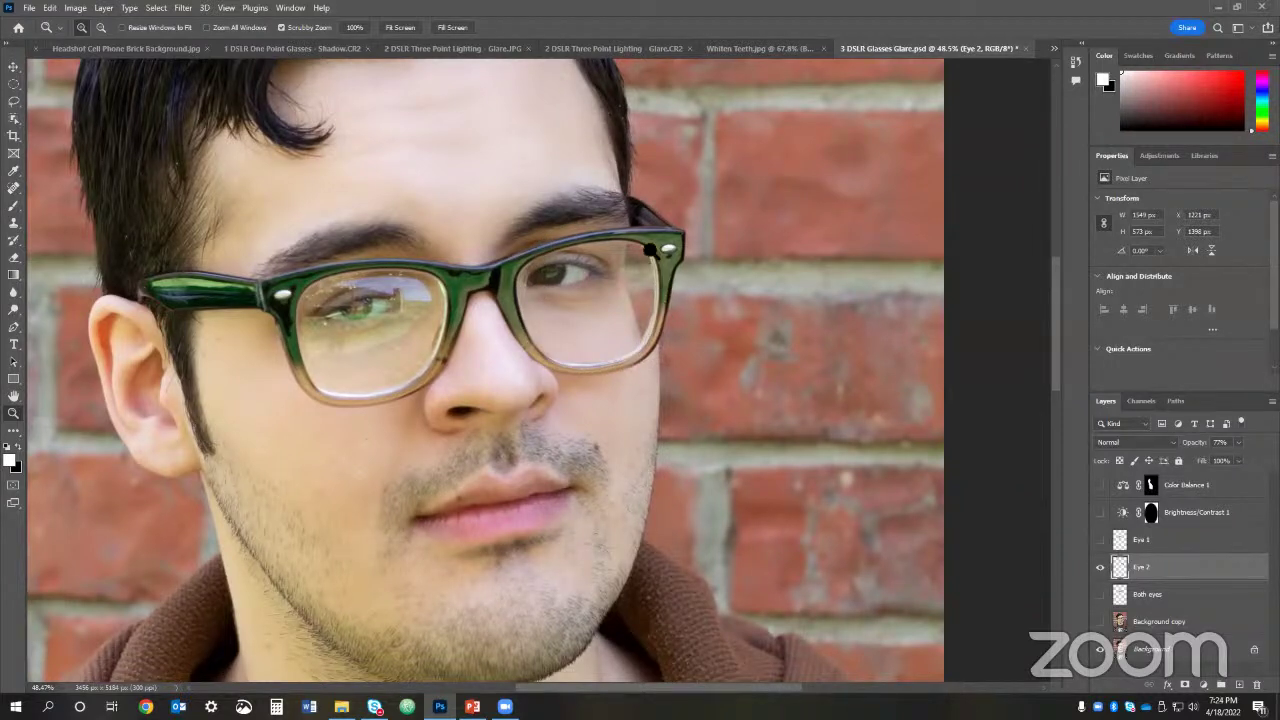
# Step: Toggle the Eye 2 patch off and back on to compare against the original glare
pyautogui.click(1100, 567)
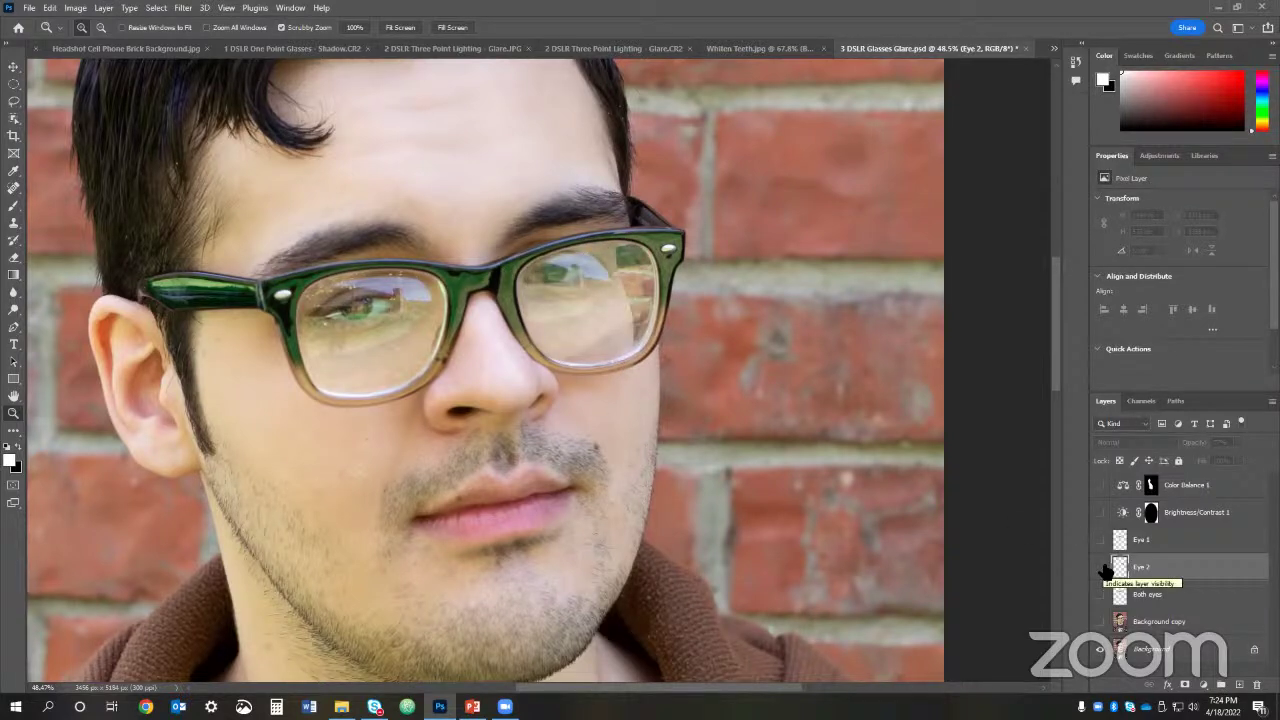
pyautogui.click(1100, 567)
pyautogui.scroll(-1, 705, 350)
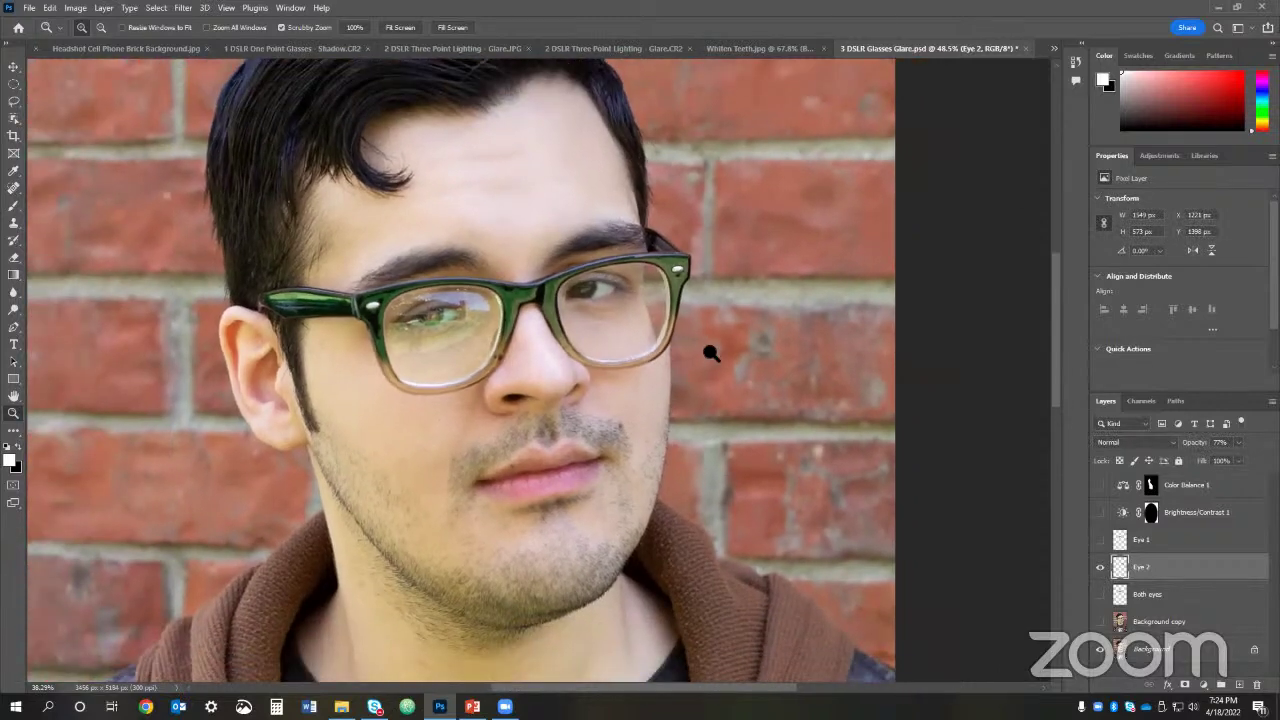
pyautogui.scroll(2, 709, 349)
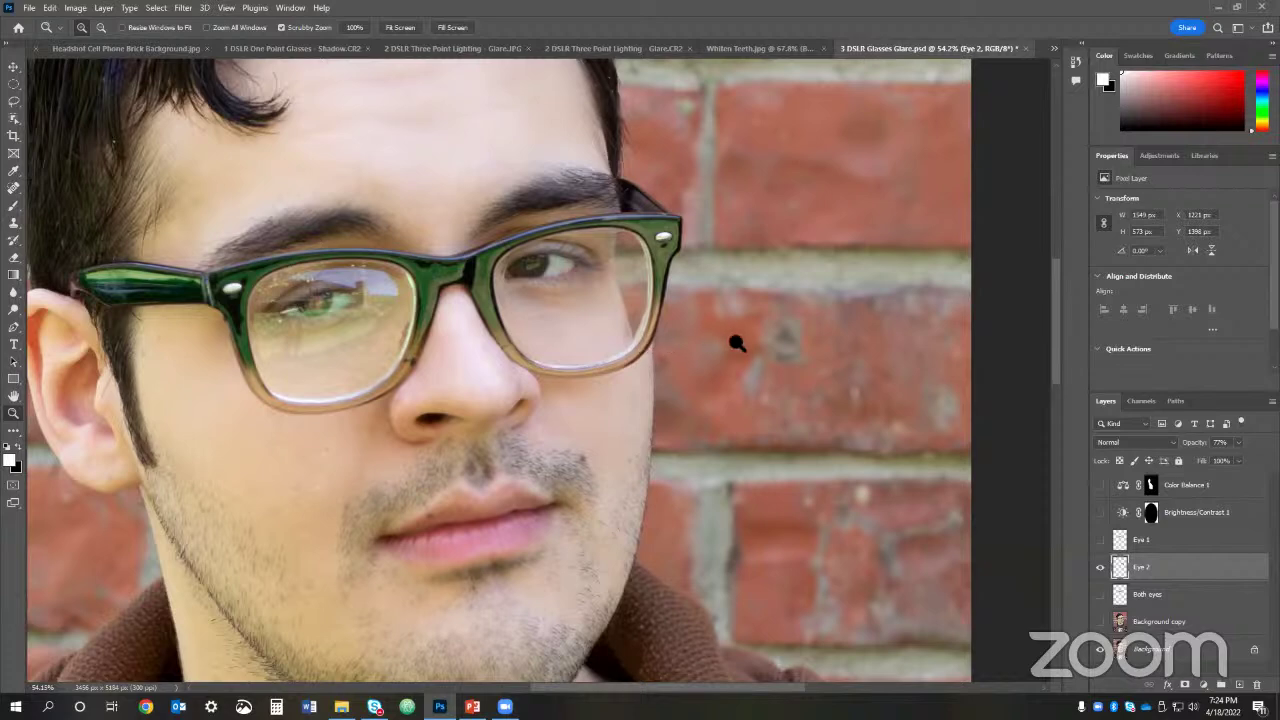
pyautogui.moveTo(786, 380); pyautogui.dragTo(745, 372)
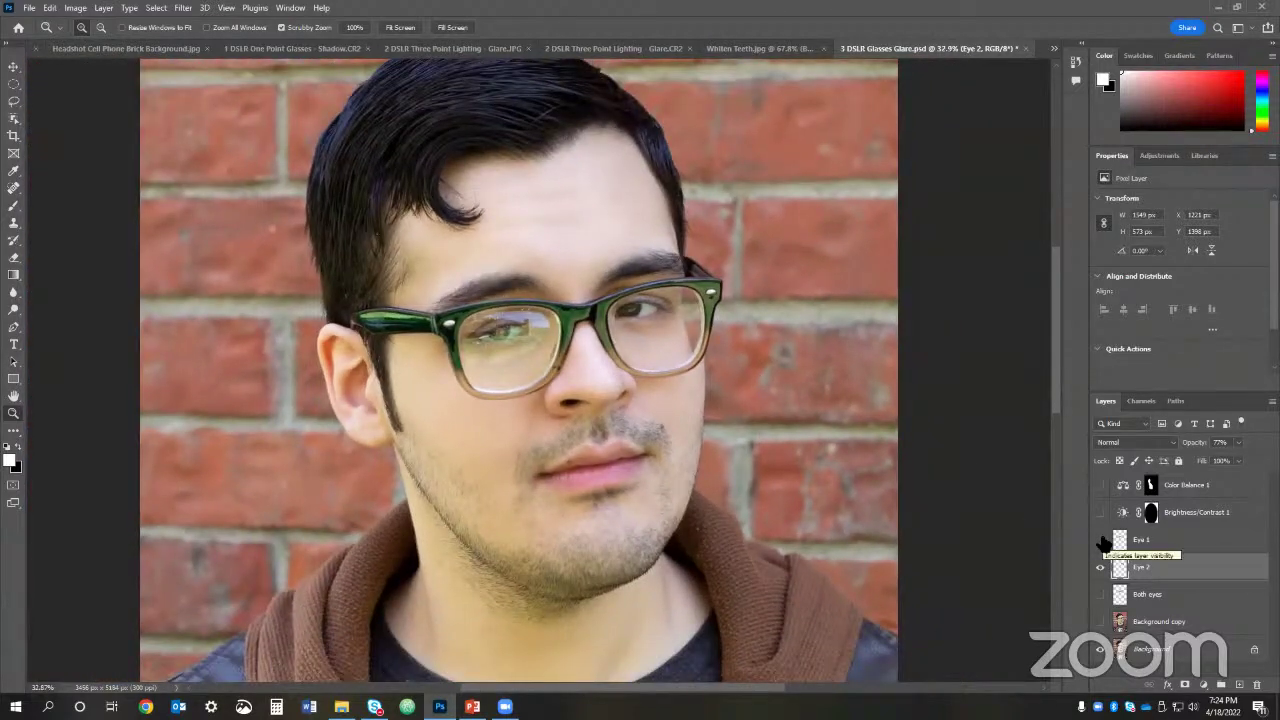
# Step: Turn on the Eye 1 patch to remove the left-lens glare, zooming around the glasses
pyautogui.click(1100, 540)
pyautogui.moveTo(545, 310); pyautogui.dragTo(585, 312)
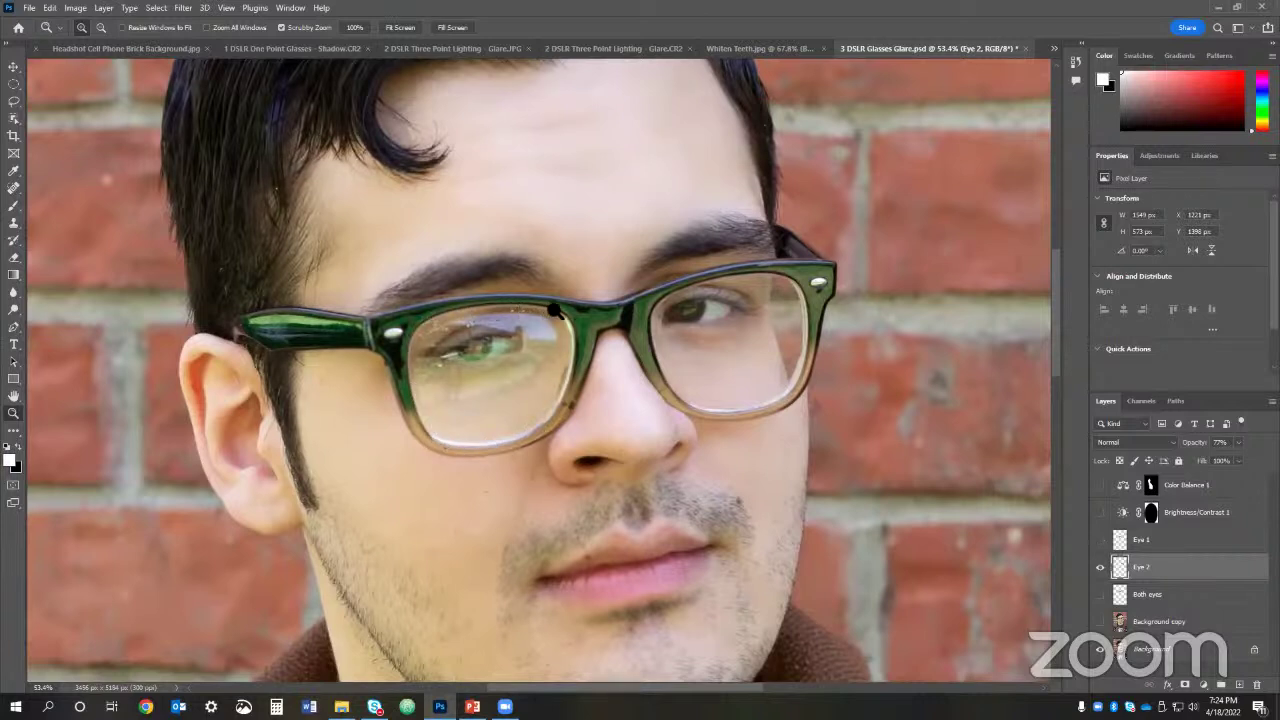
pyautogui.click(1100, 540)
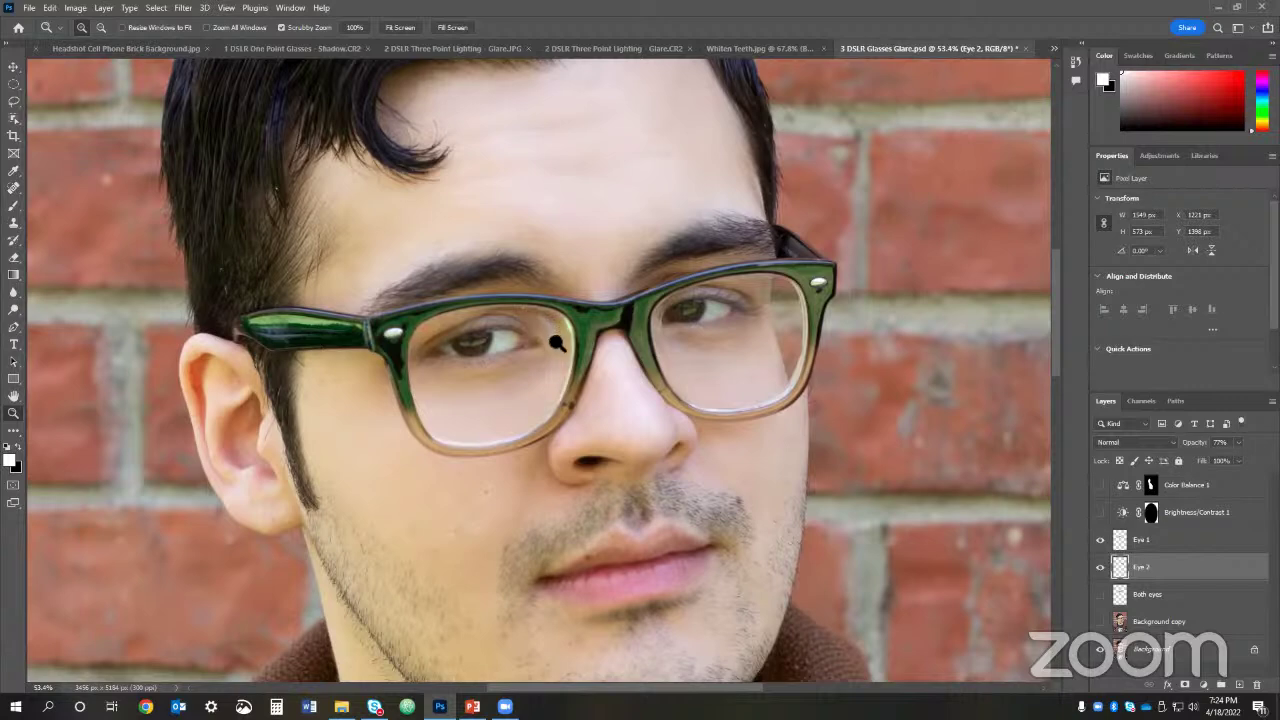
pyautogui.moveTo(557, 343); pyautogui.dragTo(495, 354)
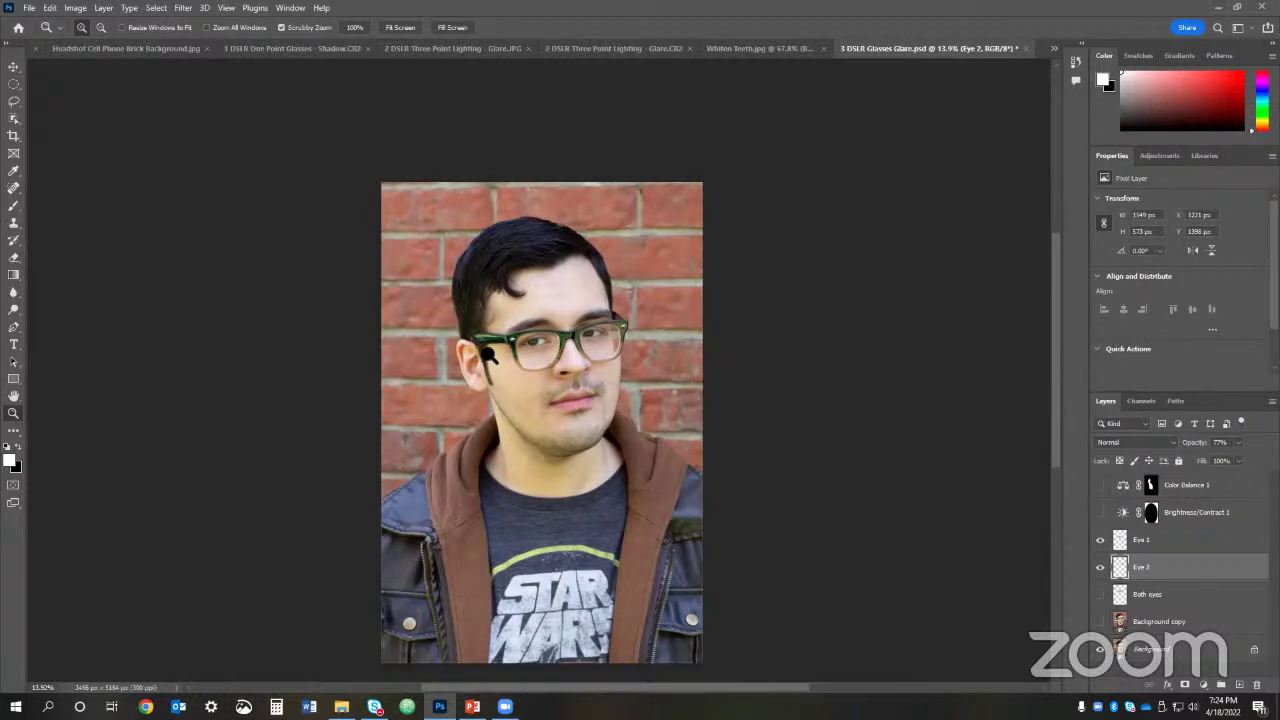
pyautogui.click(531, 372)
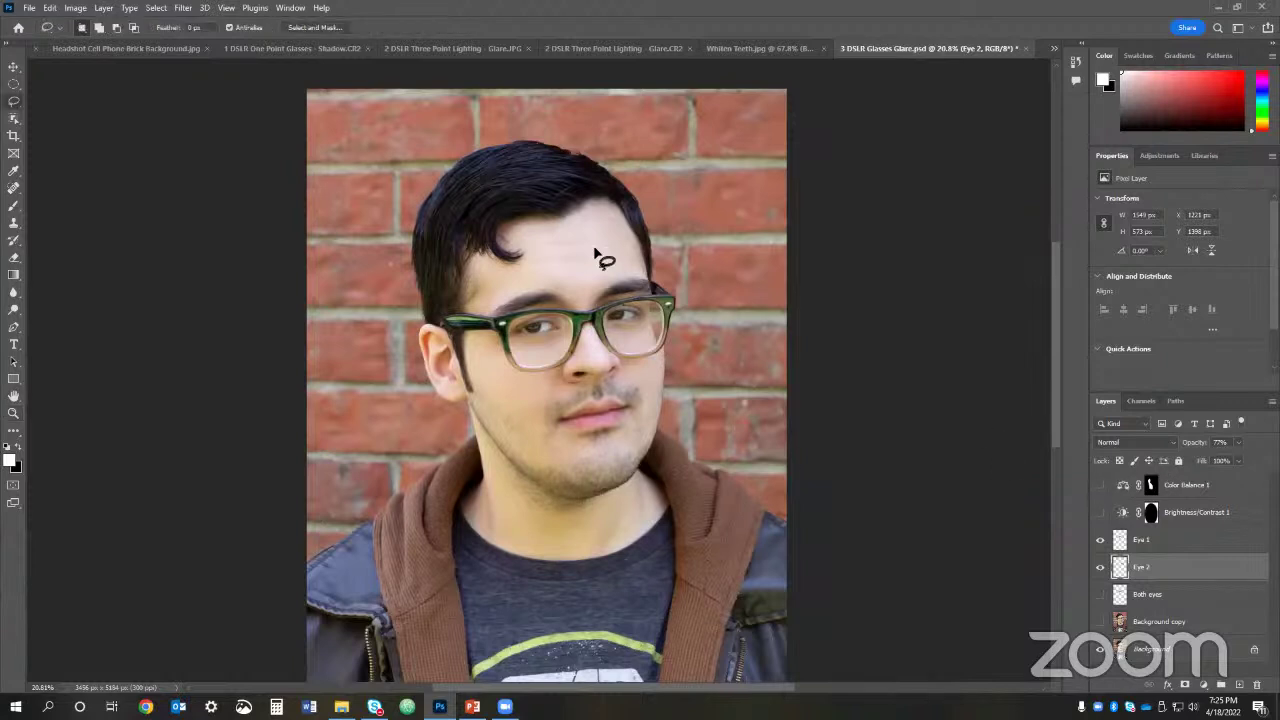
# Step: Lasso the left side of the face and feather the selection
pyautogui.press('l')
pyautogui.moveTo(484, 200)
pyautogui.mouseDown()
pyautogui.moveTo(513, 345)
pyautogui.moveTo(615, 473)
pyautogui.moveTo(615, 522)
pyautogui.moveTo(587, 550)
pyautogui.moveTo(521, 549)
pyautogui.moveTo(487, 518)
pyautogui.moveTo(449, 339)
pyautogui.moveTo(450, 250)
pyautogui.moveTo(485, 210)
pyautogui.mouseUp()
pyautogui.rightClick(497, 248)
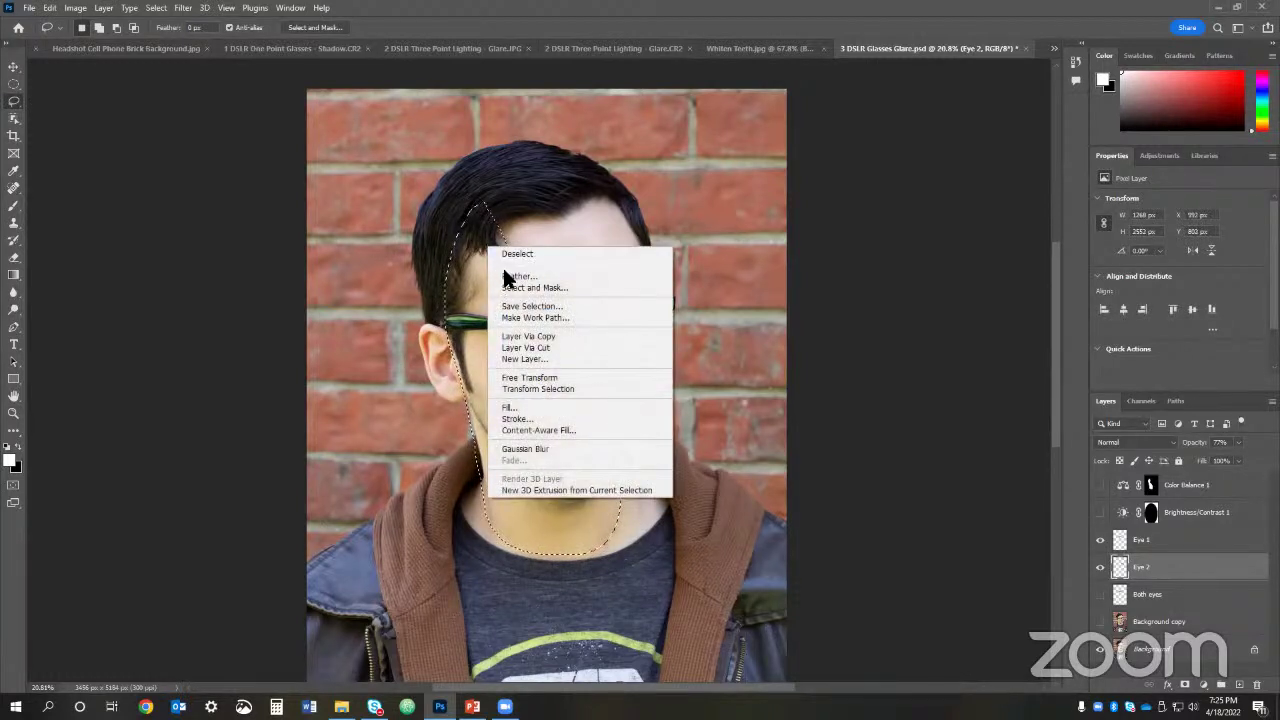
pyautogui.click(585, 282)
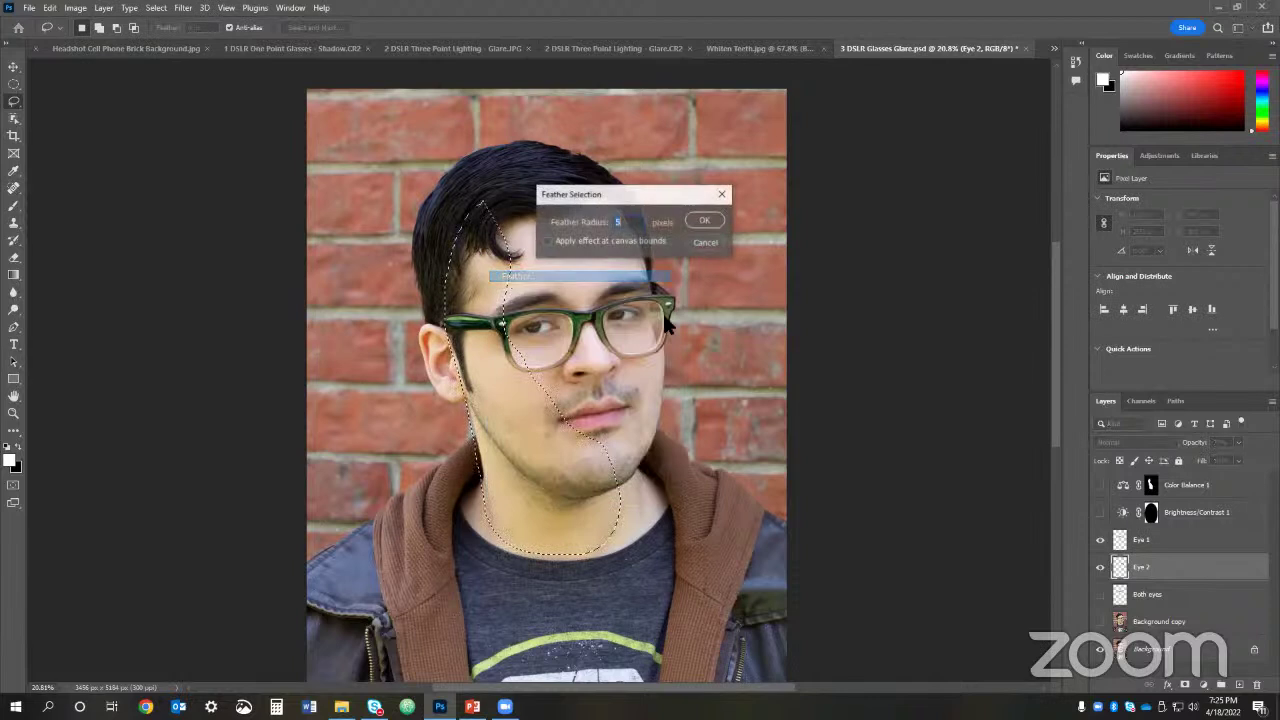
pyautogui.click(705, 220)
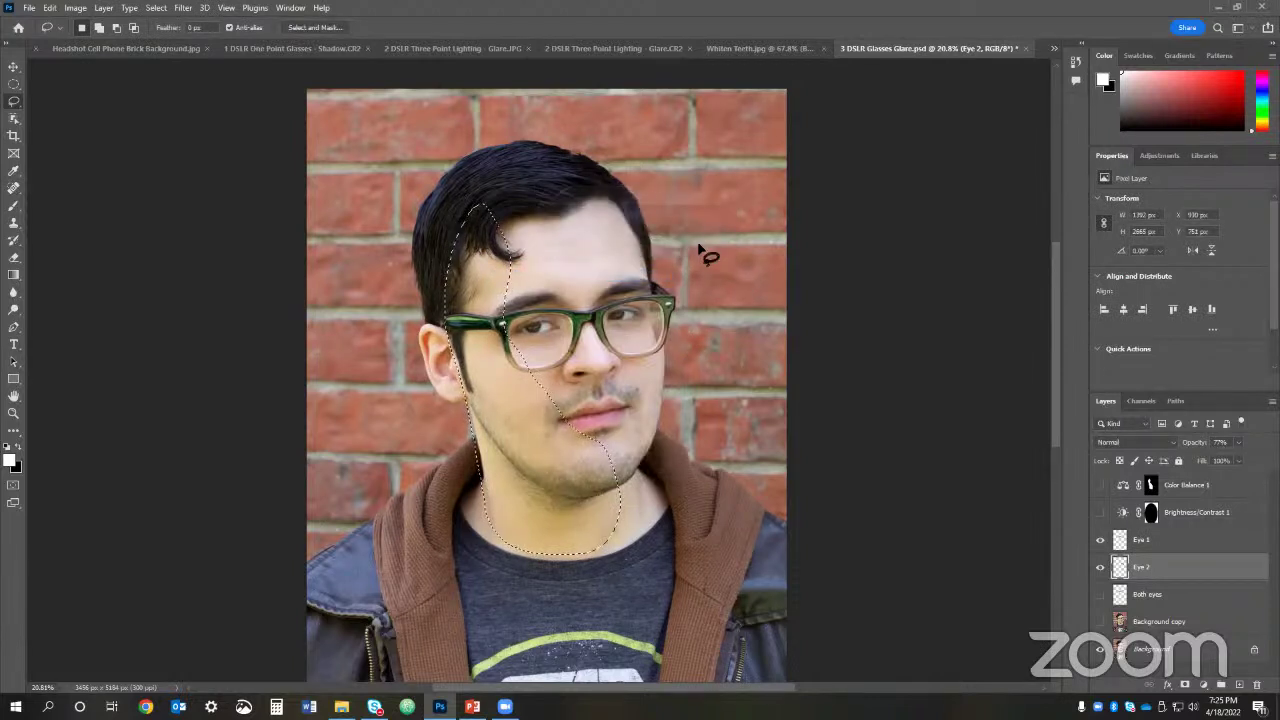
# Step: Add a Color Balance 2 layer with midtones Cyan-Red -7 and Magenta-Green -16, comparing before and after
pyautogui.click(1152, 151)
pyautogui.click(1133, 205)
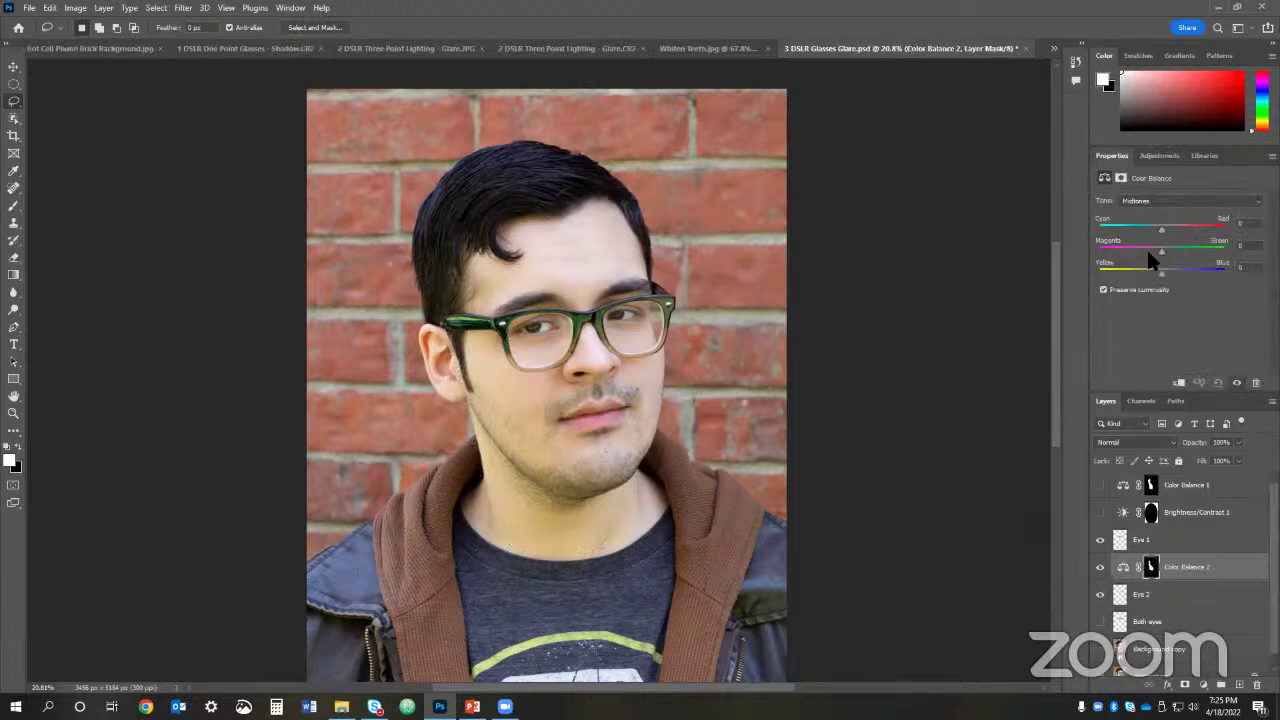
pyautogui.moveTo(1158, 250); pyautogui.dragTo(1158, 227)
pyautogui.click(1101, 568)
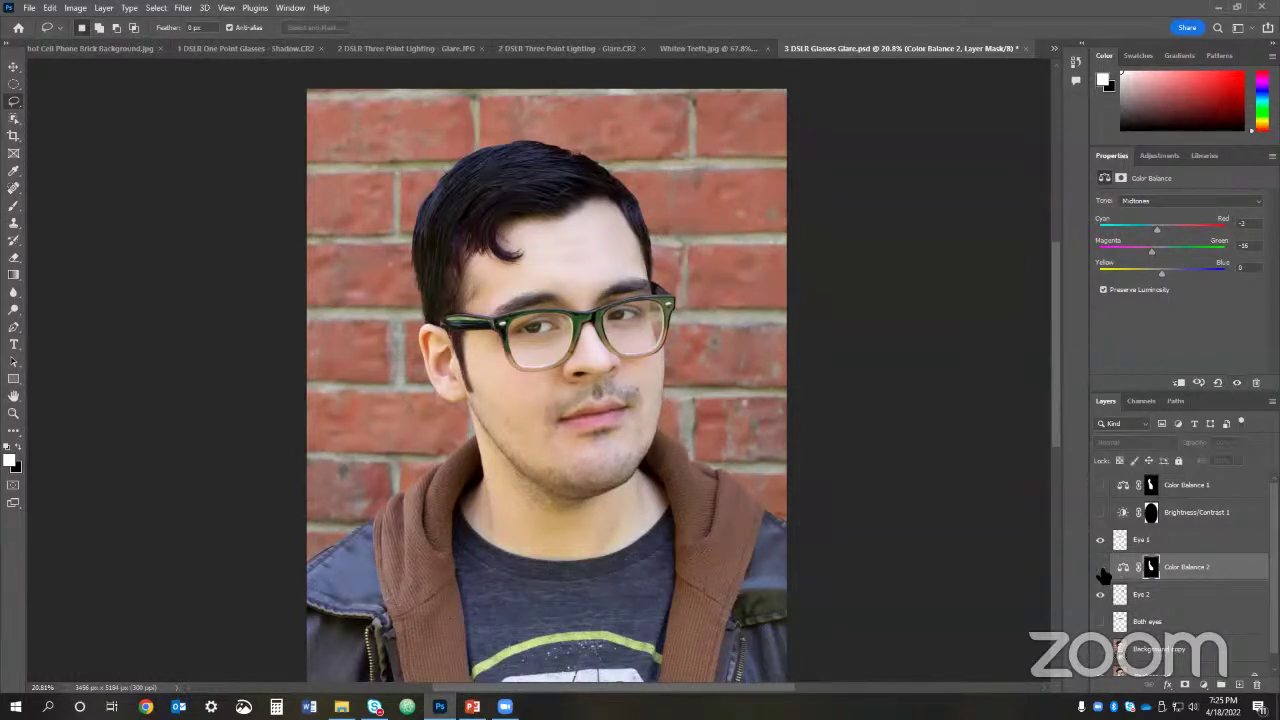
pyautogui.click(1101, 568)
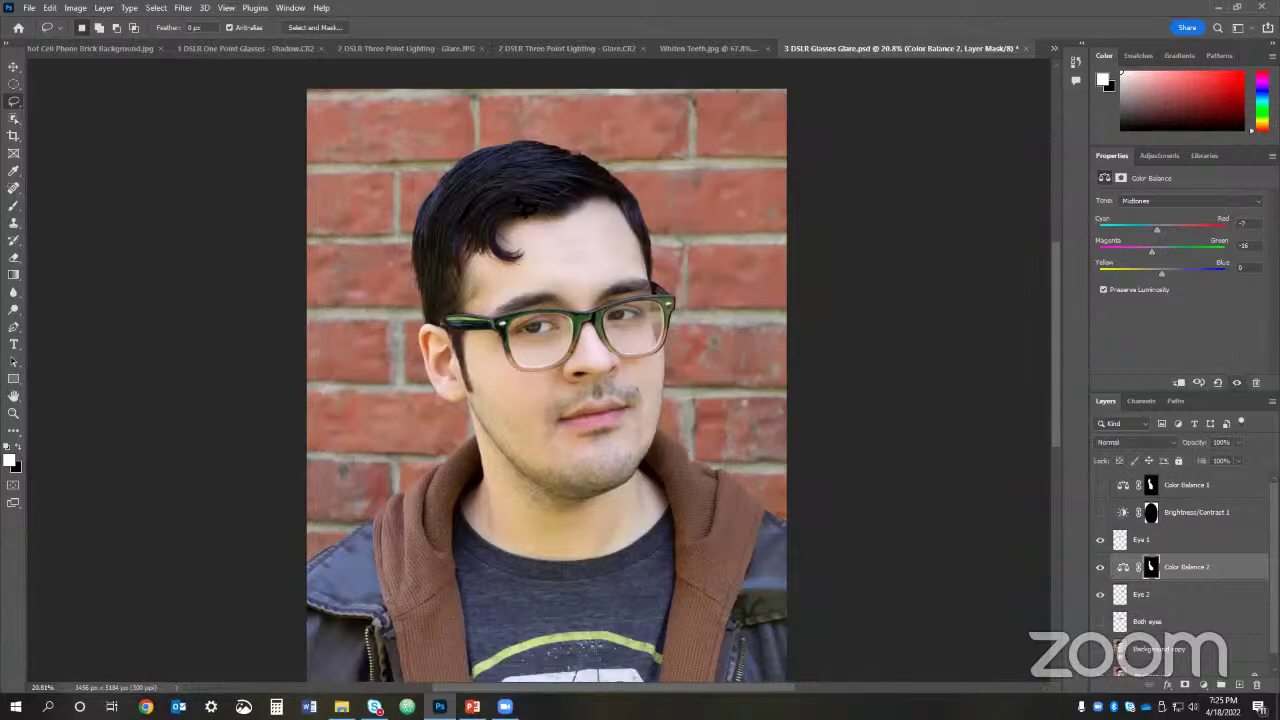
pyautogui.press('z')
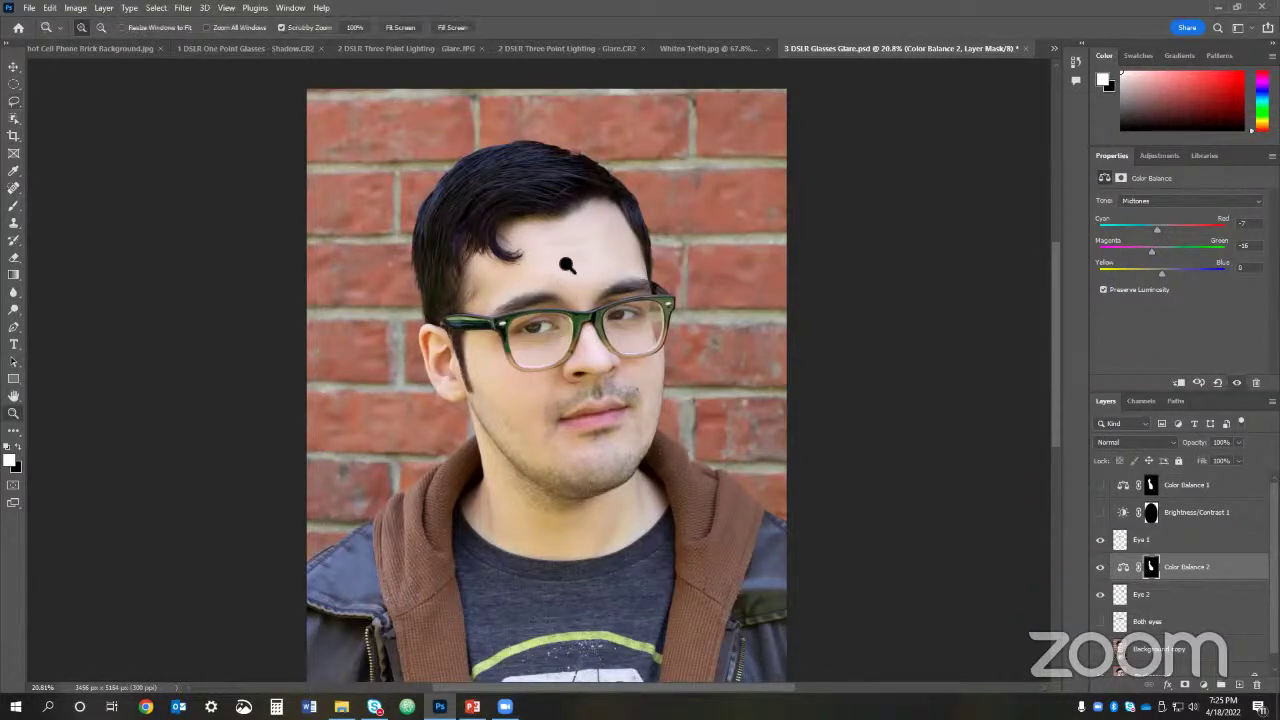
pyautogui.moveTo(566, 276)
pyautogui.mouseDown()
pyautogui.moveTo(552, 262)
pyautogui.moveTo(563, 271)
pyautogui.mouseUp()
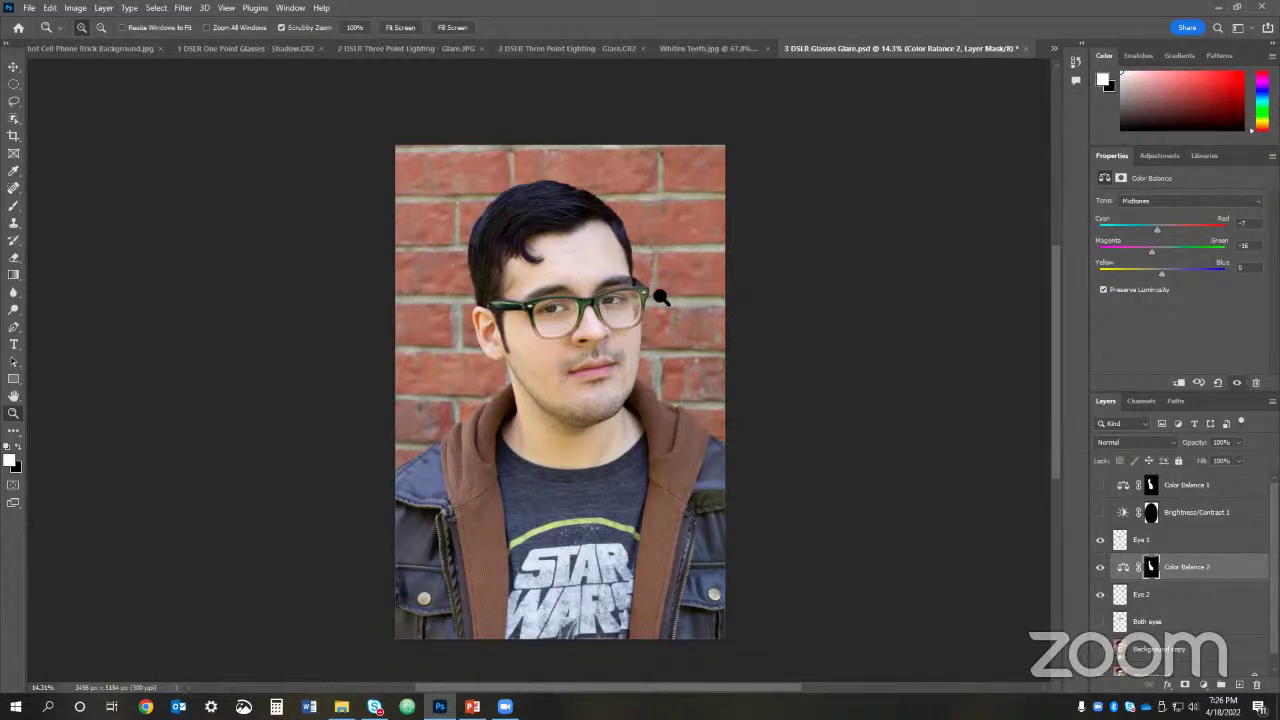
pyautogui.moveTo(662, 291)
pyautogui.mouseDown()
pyautogui.moveTo(648, 296)
pyautogui.moveTo(677, 308)
pyautogui.moveTo(663, 296)
pyautogui.moveTo(654, 306)
pyautogui.mouseUp()
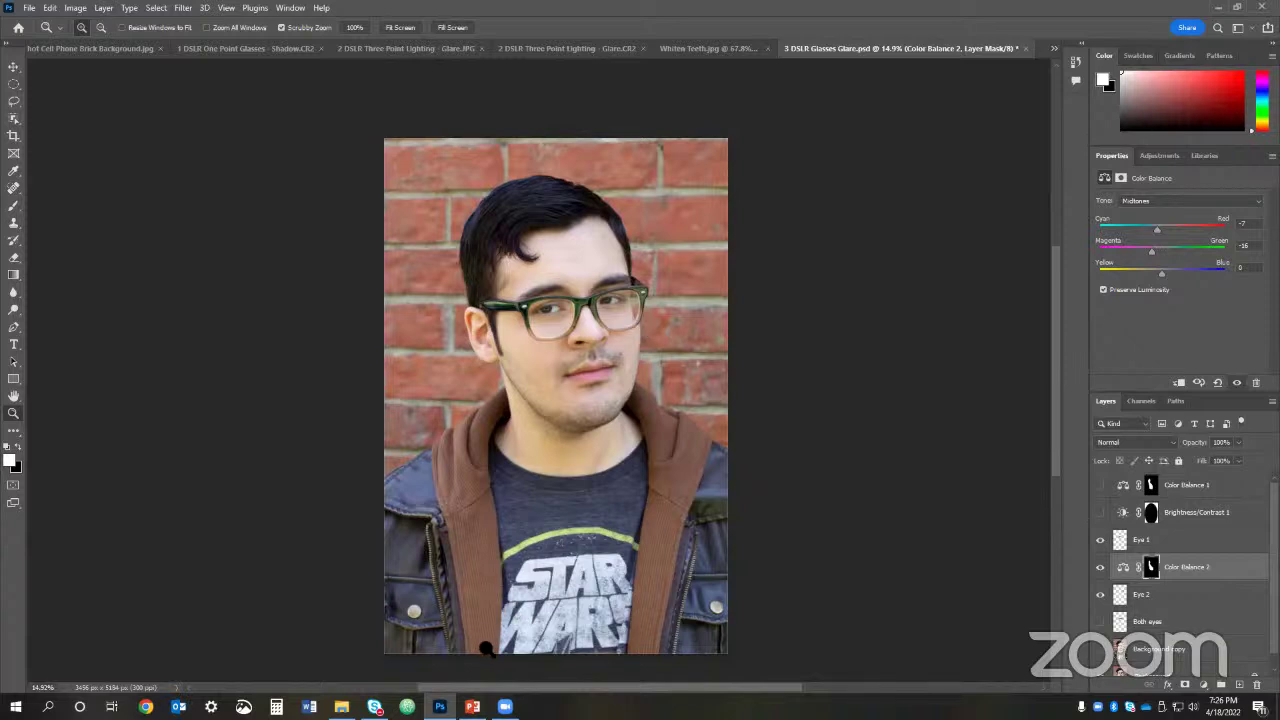
pyautogui.moveTo(472, 706)
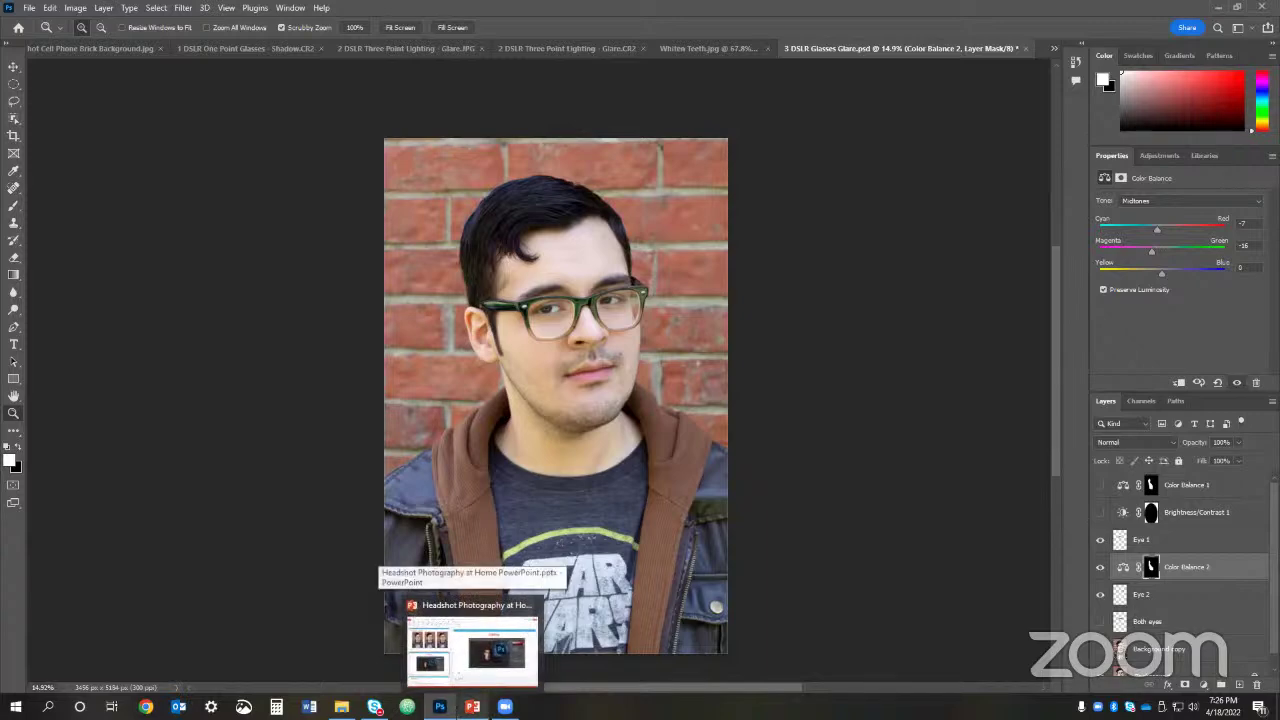
# Step: In PowerPoint, start the slide show from slide 22 'Resources' using Duplicate Slide Show display
pyautogui.click(472, 648)
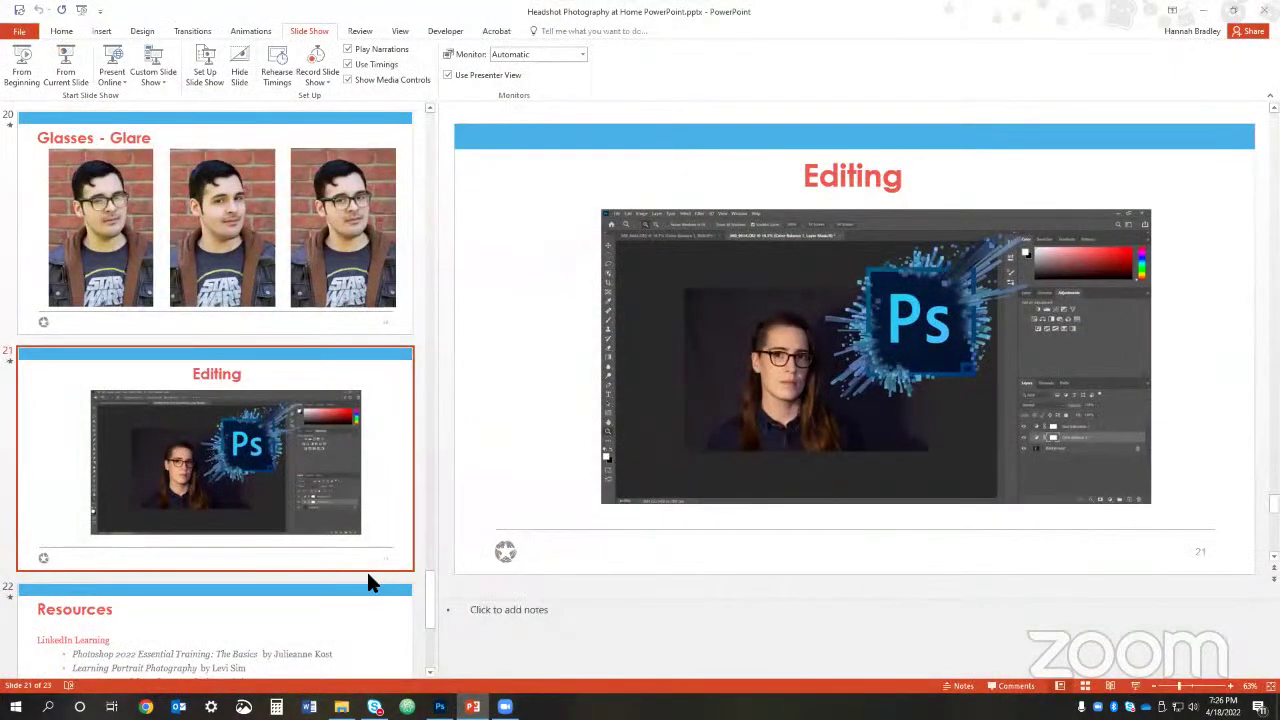
pyautogui.click(314, 618)
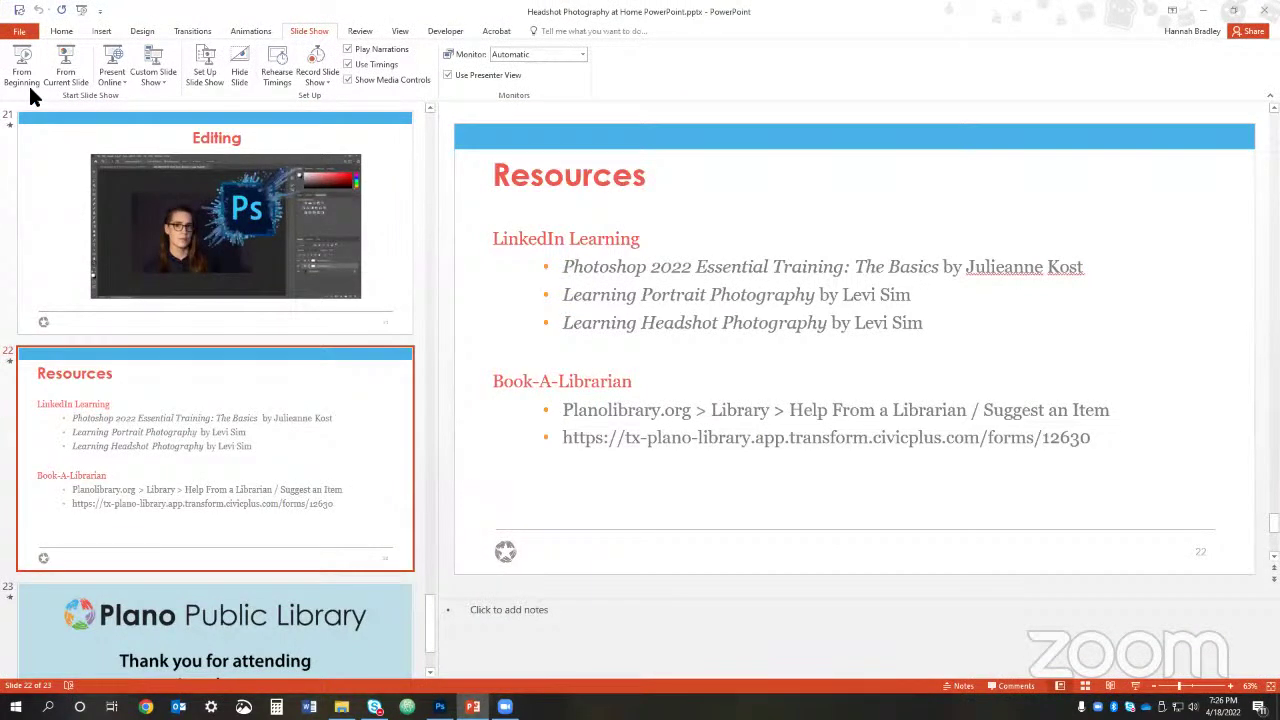
pyautogui.click(66, 74)
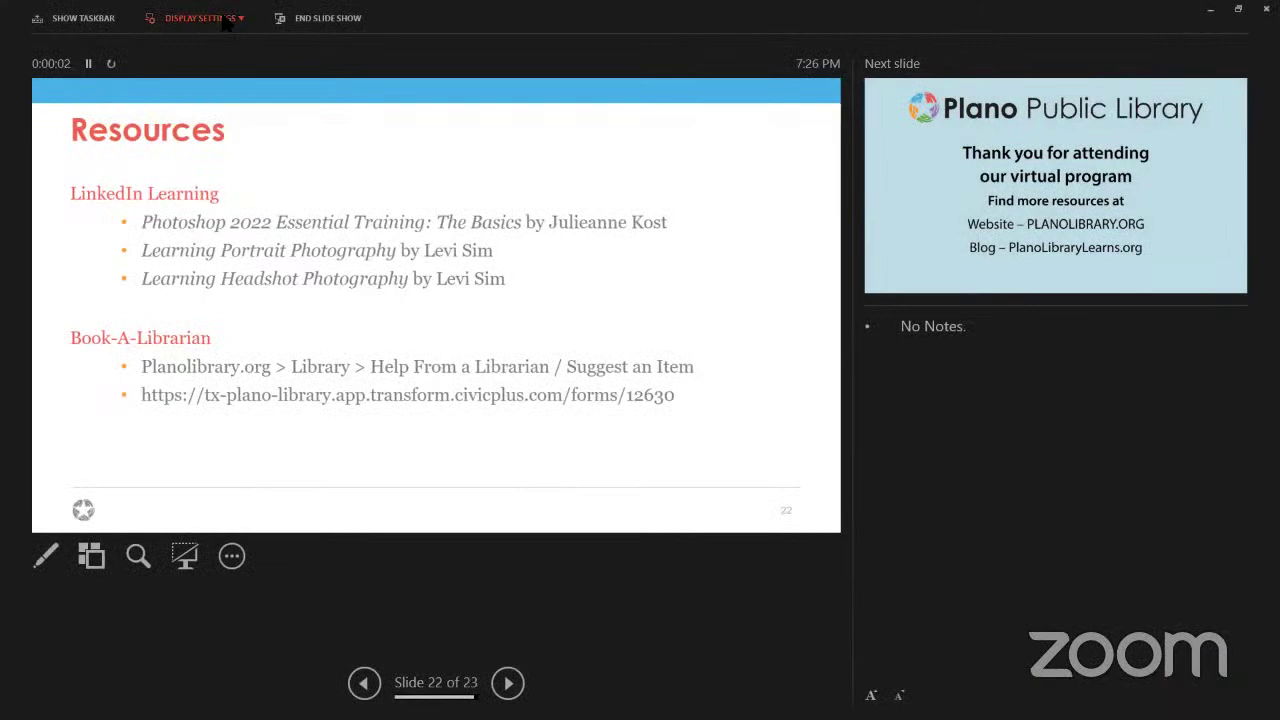
pyautogui.click(200, 18)
pyautogui.click(226, 72)
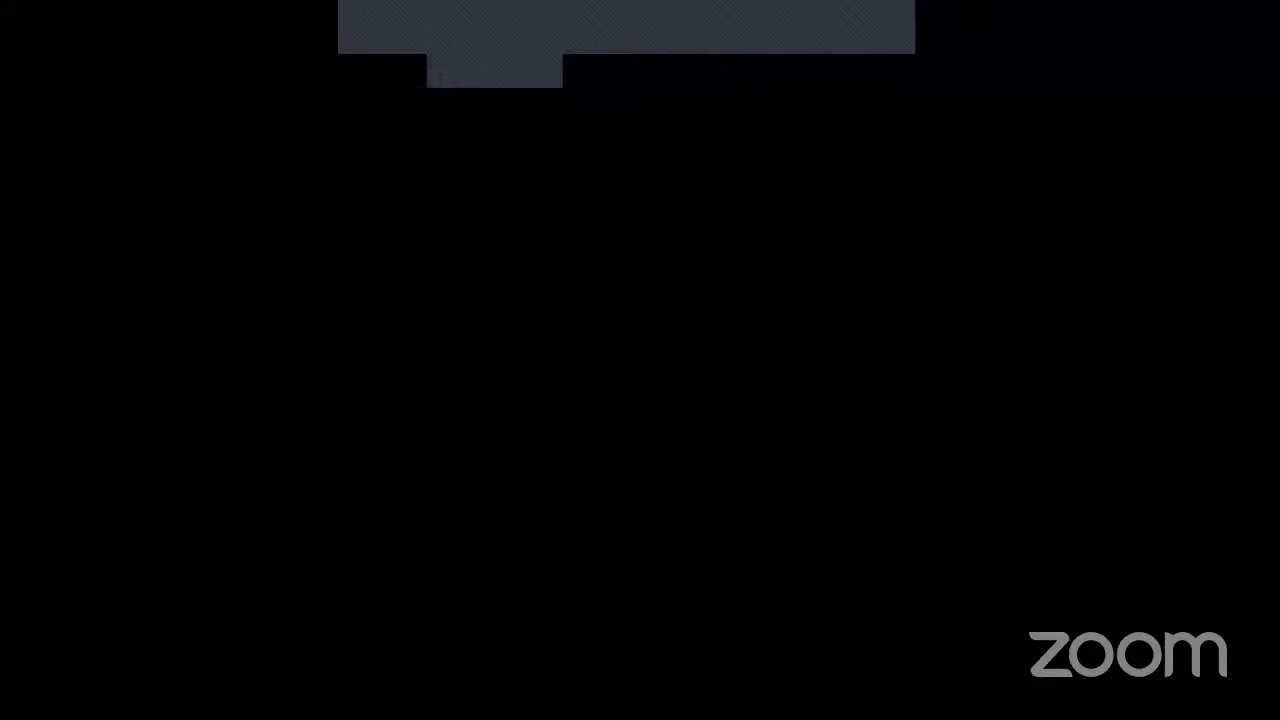